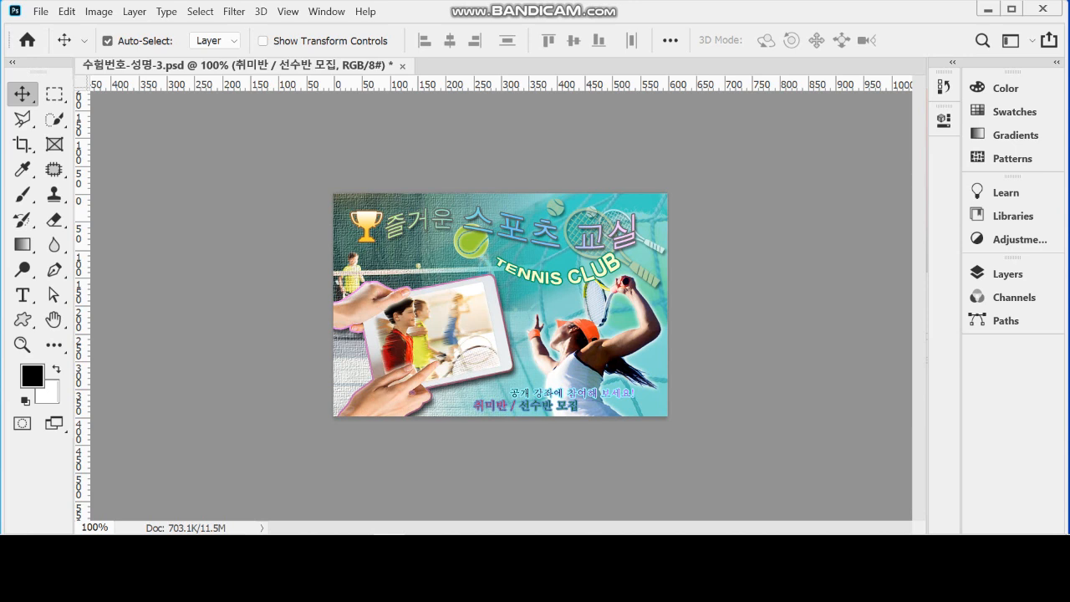
# Create a 600 × 400 pixel RGB document at 72 pixels/inch with a white background and arrange its window beside the reference image
pyautogui.hotkey('ctrl', 'n')
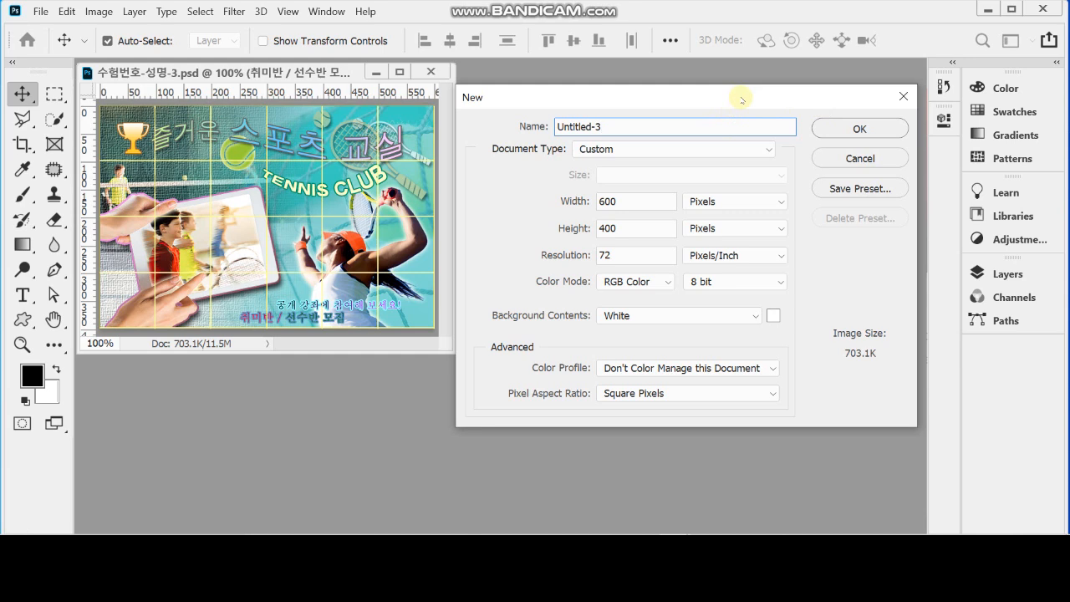
pyautogui.click(633, 204)
pyautogui.click(650, 230)
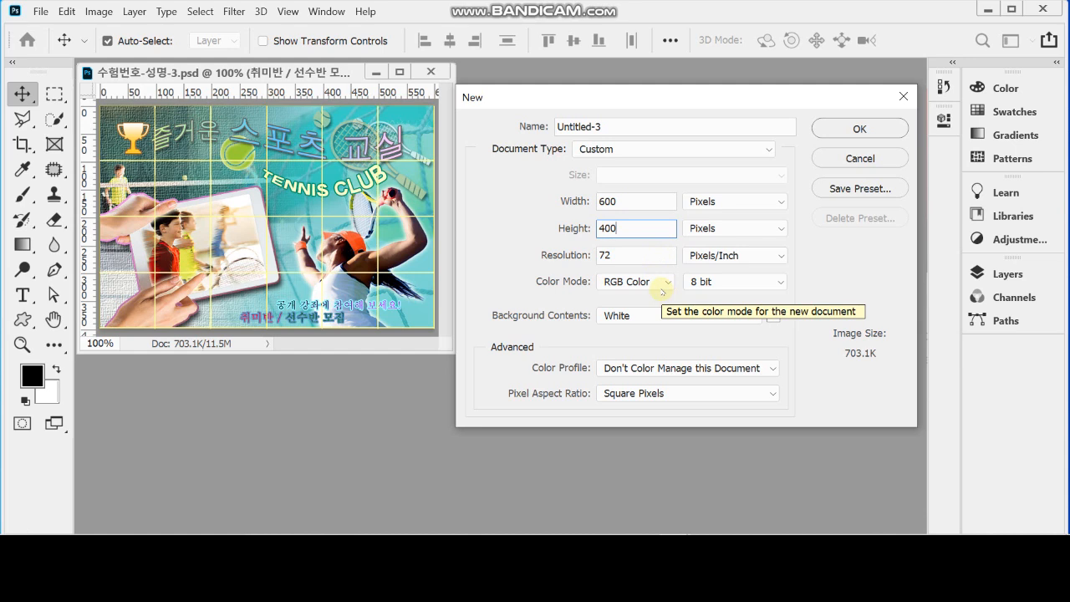
pyautogui.click(861, 127)
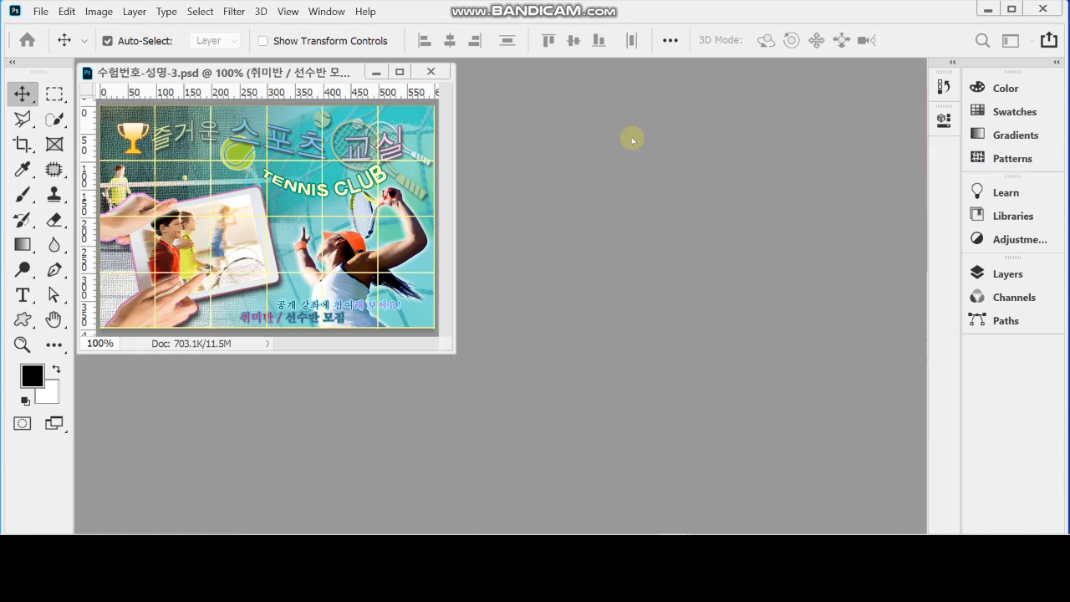
pyautogui.moveTo(263, 99)
pyautogui.mouseDown()
pyautogui.moveTo(529, 109)
pyautogui.moveTo(488, 90)
pyautogui.moveTo(481, 73)
pyautogui.mouseUp()
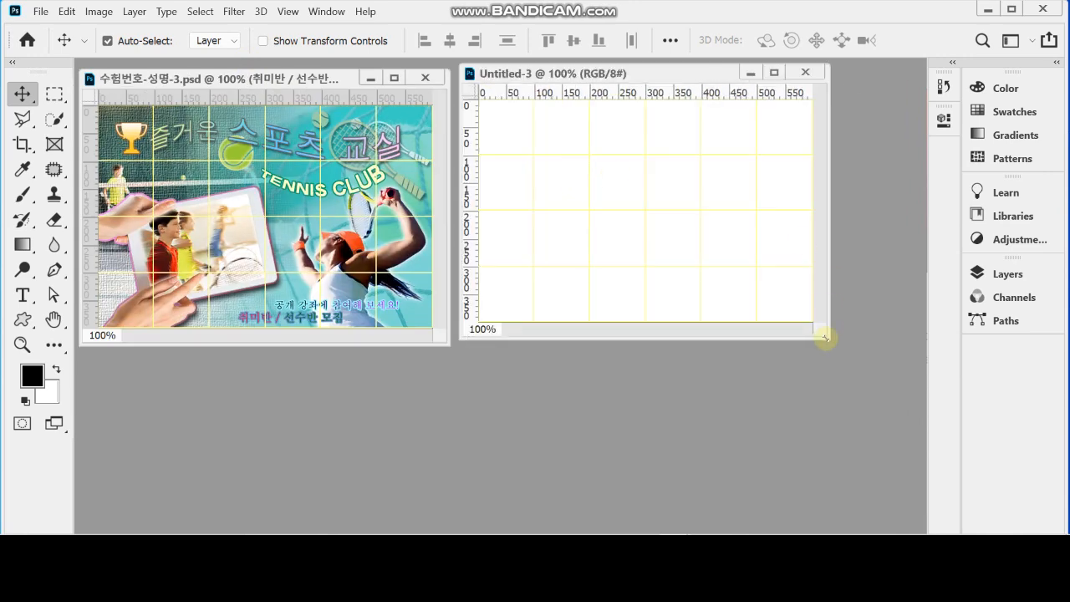
pyautogui.moveTo(825, 338); pyautogui.dragTo(849, 354)
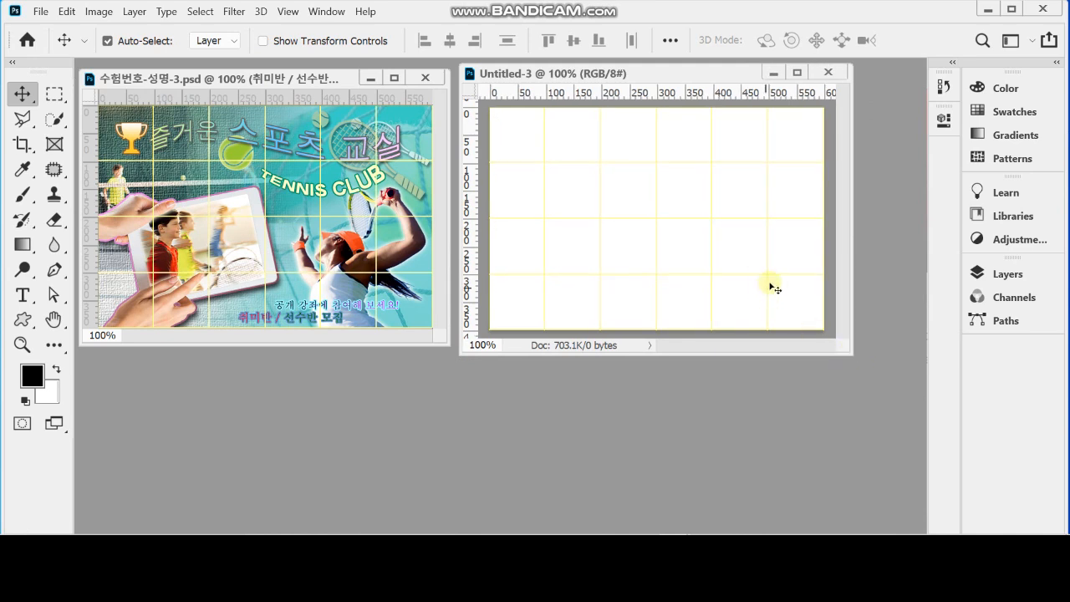
# Set the foreground colour to #66cccc and fill the new document's background with it
pyautogui.click(34, 378)
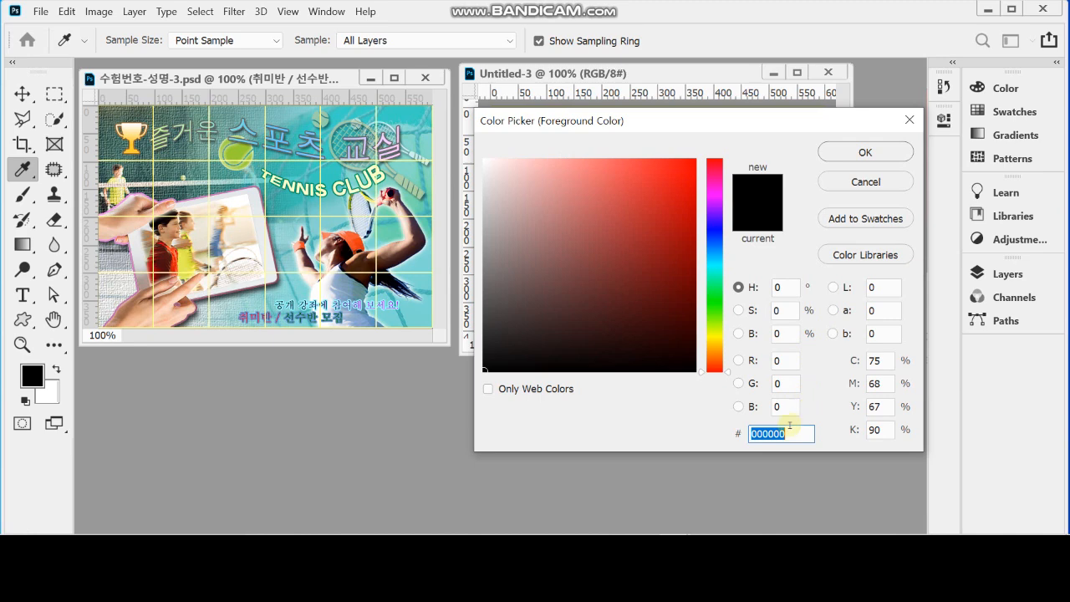
pyautogui.write('66ccc')
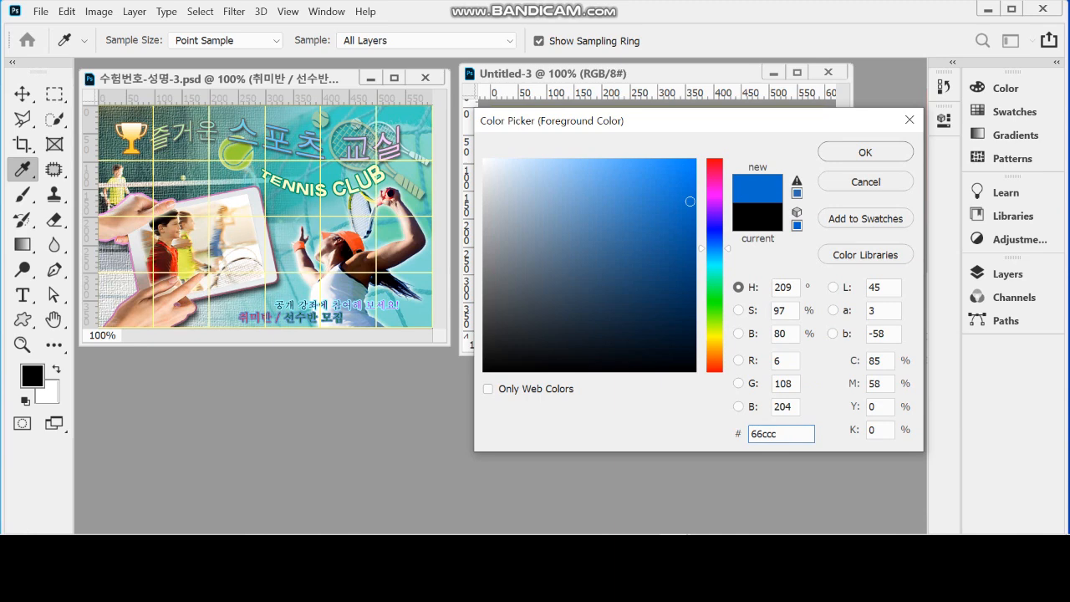
pyautogui.write('c')
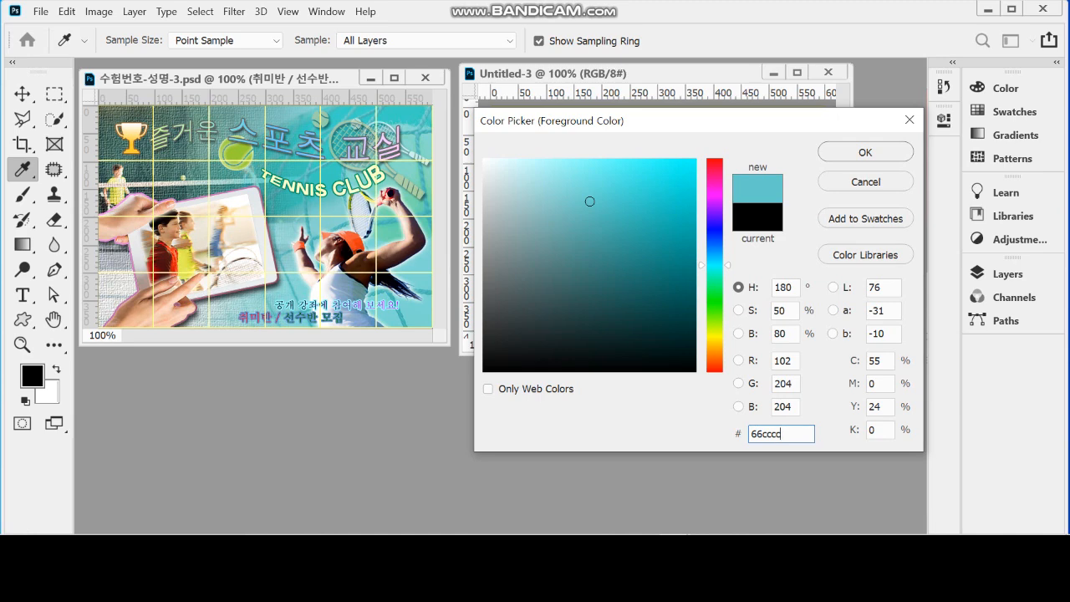
pyautogui.click(763, 434)
pyautogui.moveTo(762, 434); pyautogui.dragTo(751, 434)
pyautogui.click(771, 434)
pyautogui.moveTo(771, 434); pyautogui.dragTo(695, 435)
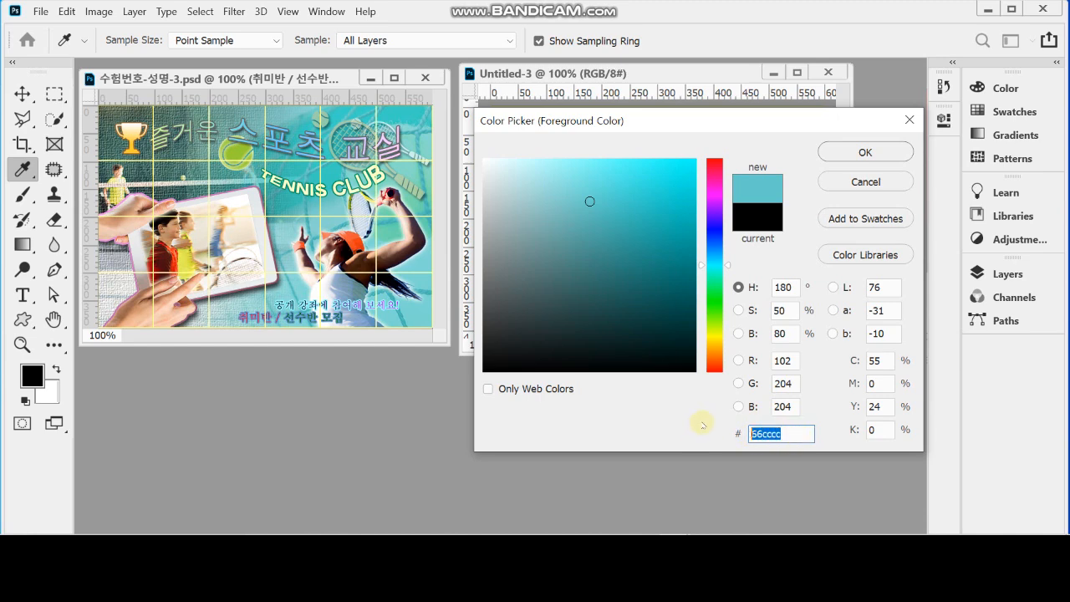
pyautogui.write('6cc')
pyautogui.click(834, 155)
pyautogui.press('v')
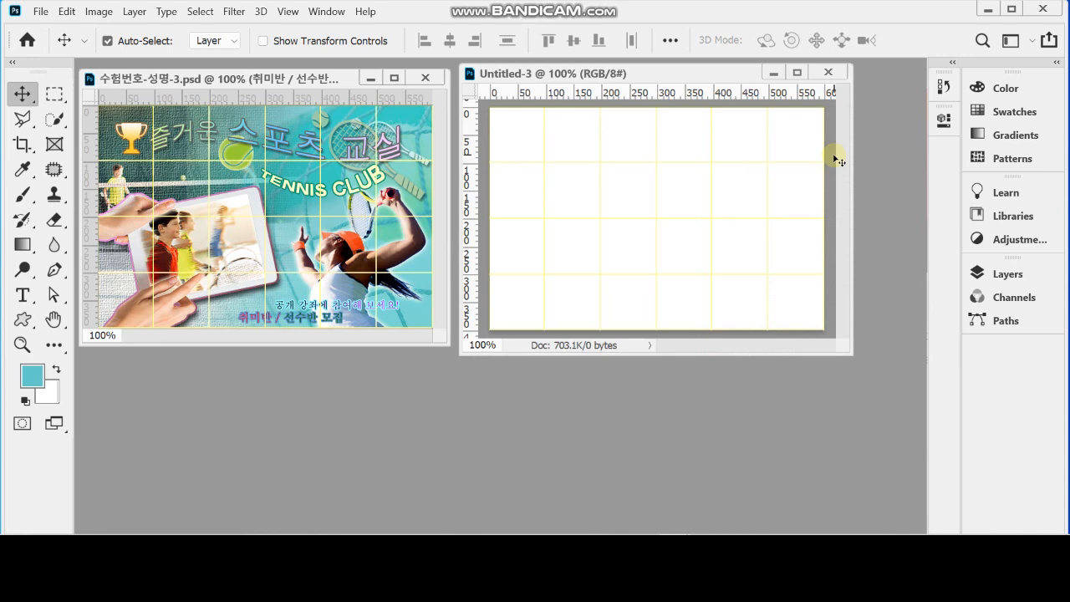
pyautogui.hotkey('alt', 'BackSpace')
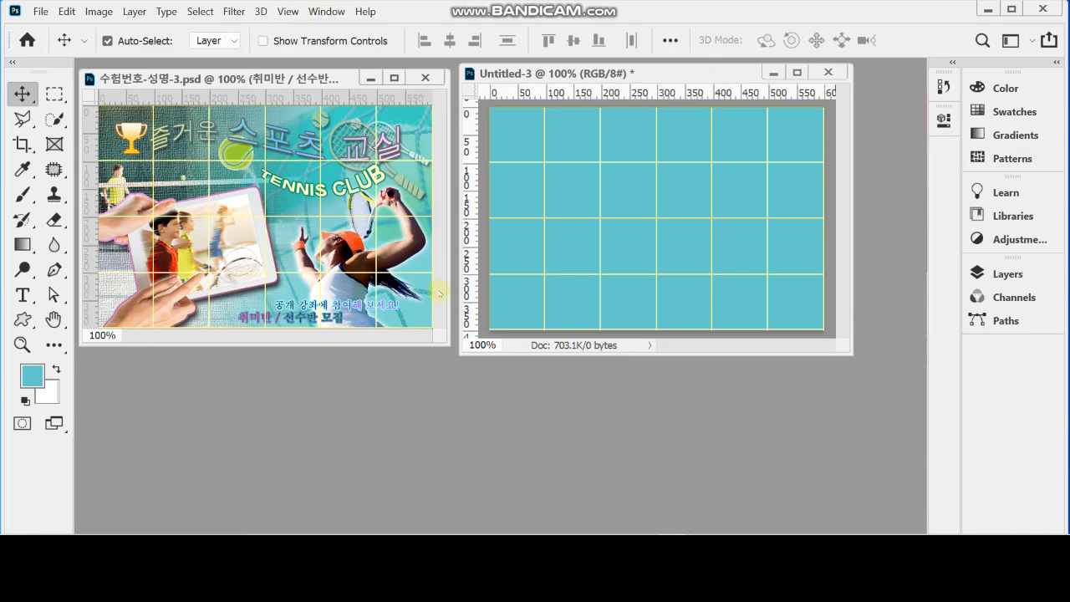
# Copy the entire 1급-7.jpg image and paste it into the teal document as a new layer
pyautogui.click(321, 12)
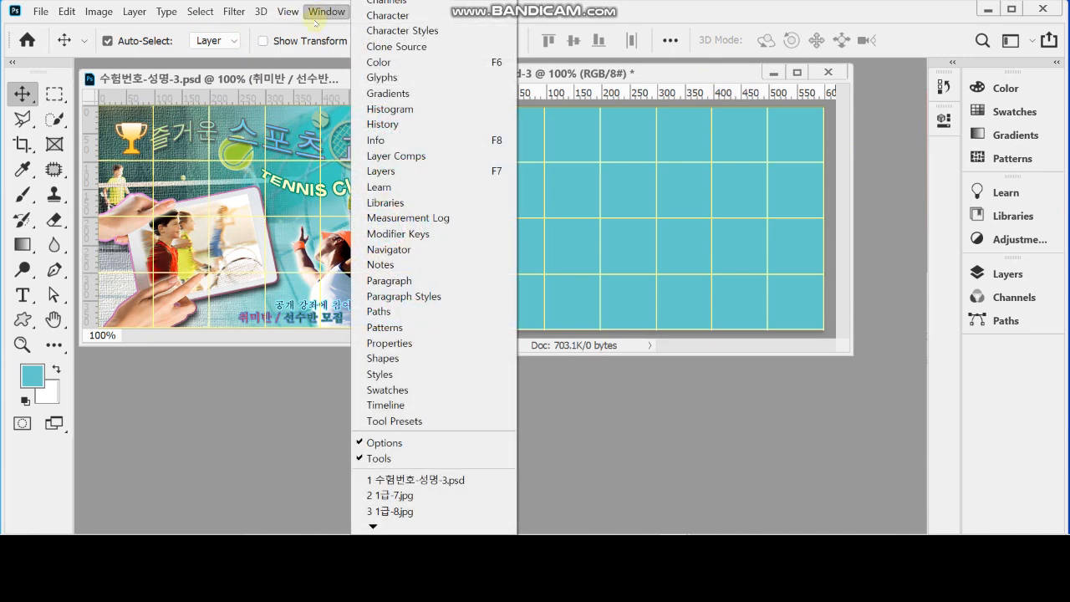
pyautogui.click(398, 495)
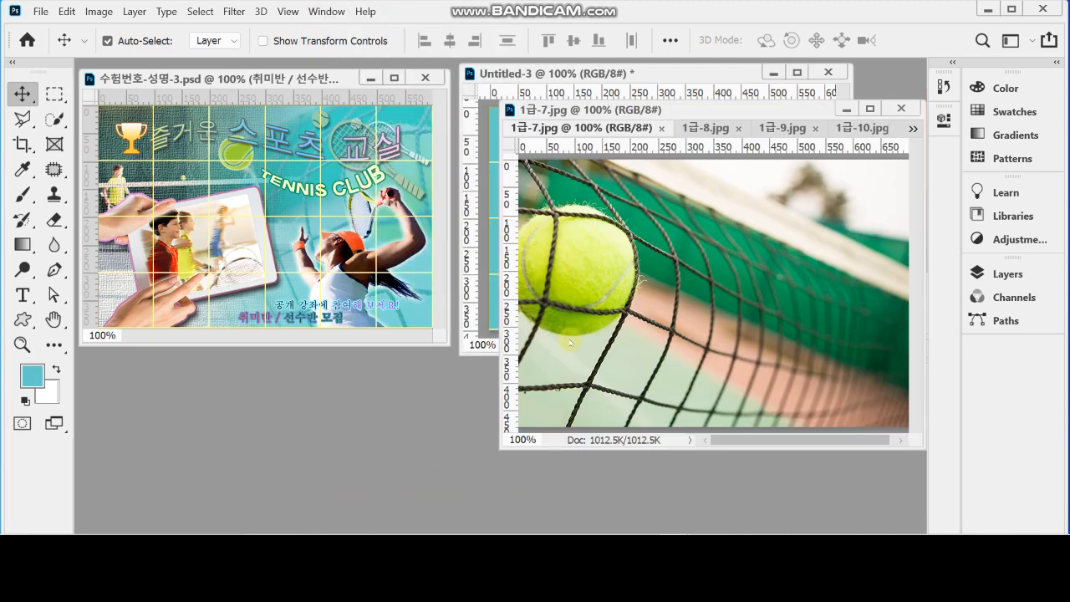
pyautogui.moveTo(640, 110); pyautogui.dragTo(600, 195)
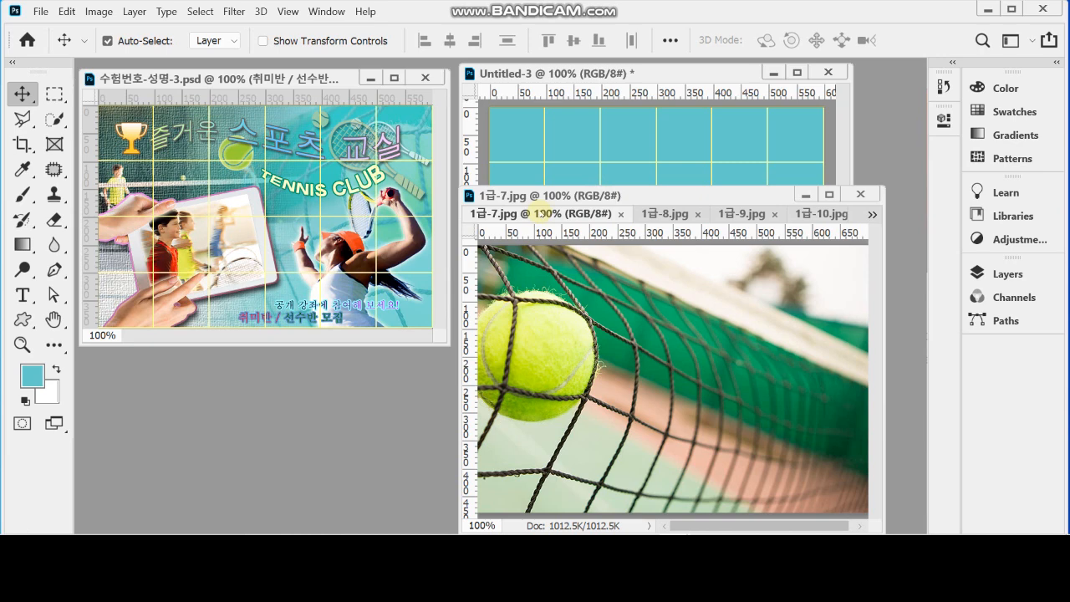
pyautogui.hotkey('ctrl', 'a')
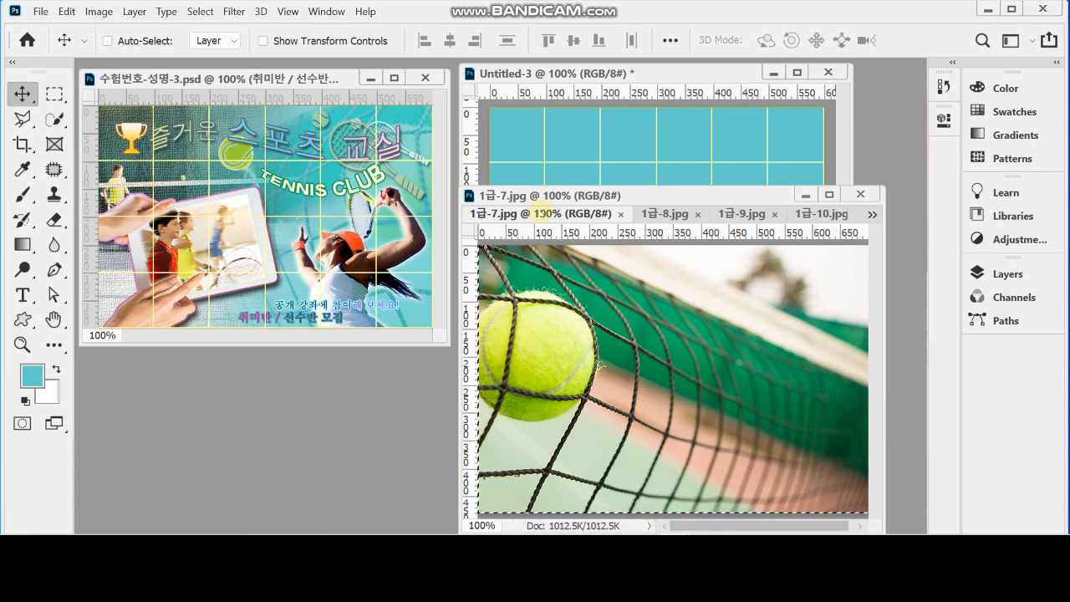
pyautogui.click(528, 73)
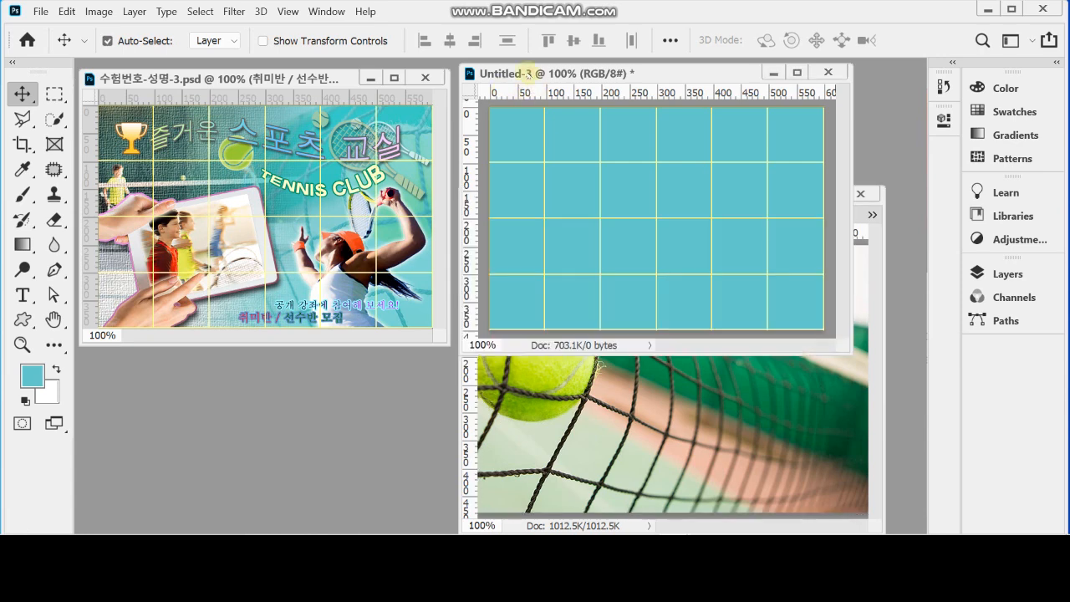
pyautogui.hotkey('ctrl', 'v')
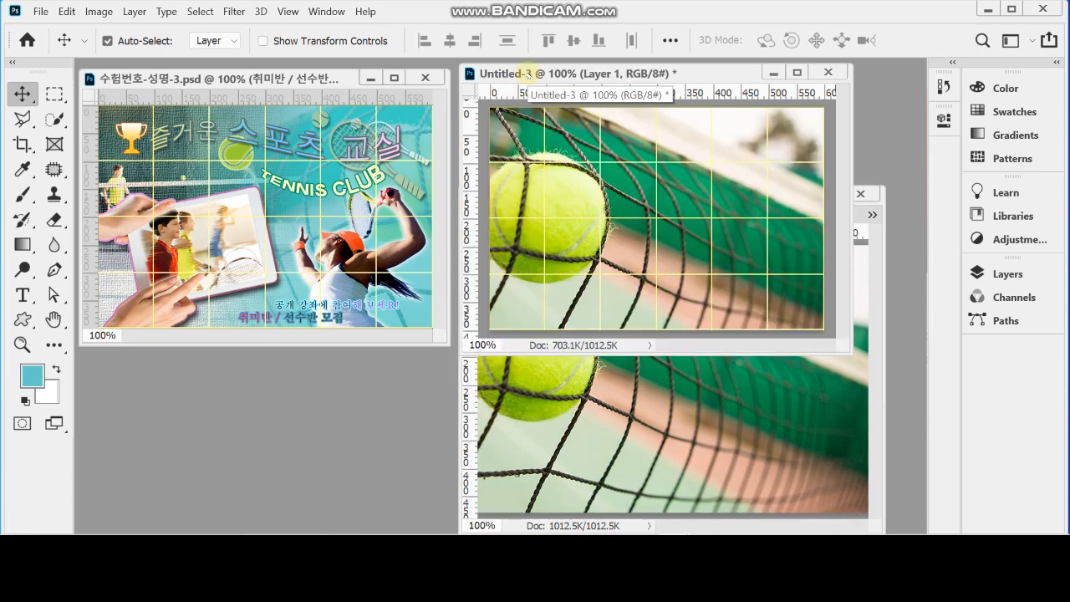
# Close the 1급-7.jpg source window and align the pasted tennis net layer with the canvas's top-left corner
pyautogui.click(597, 382)
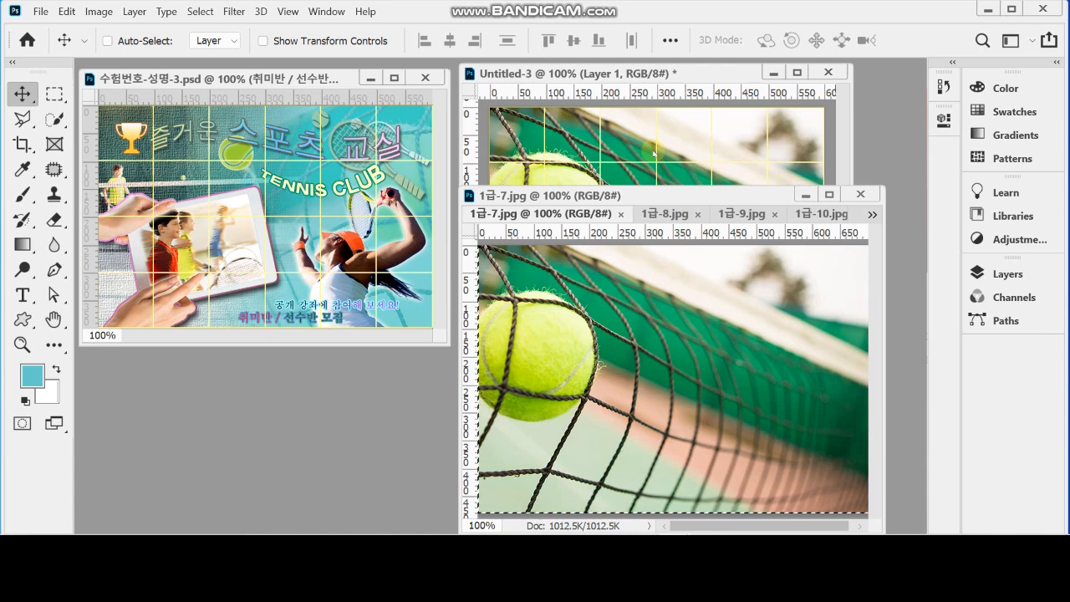
pyautogui.click(860, 194)
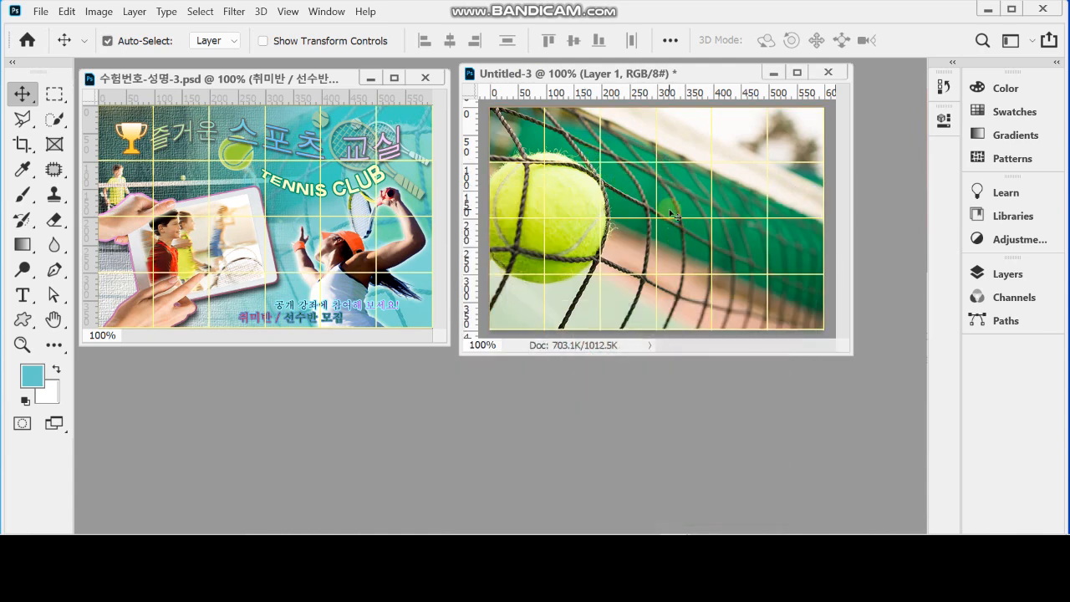
pyautogui.moveTo(589, 146); pyautogui.dragTo(595, 153)
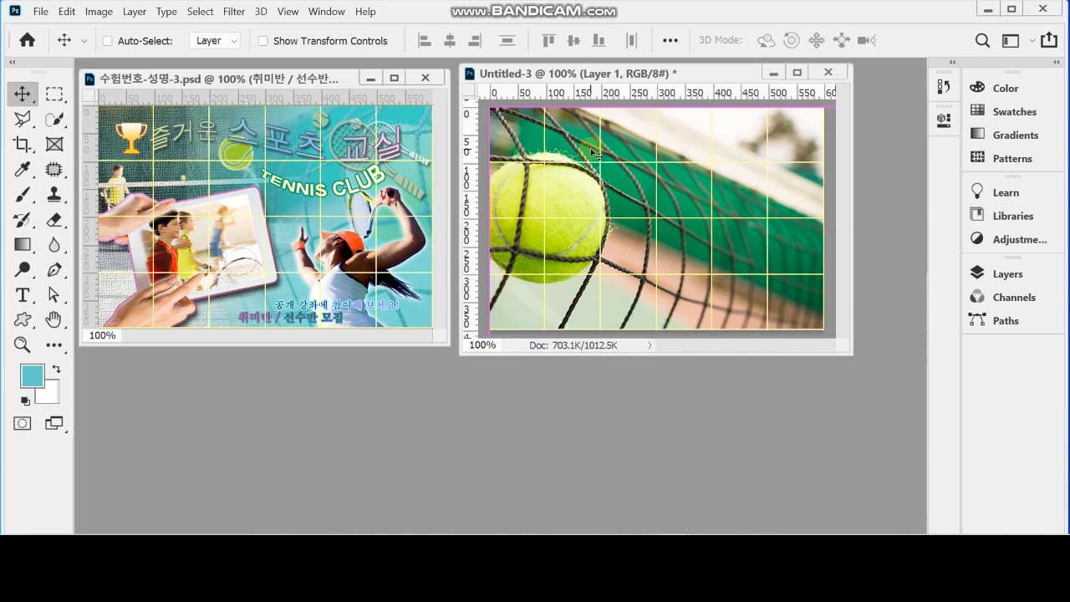
# Start saving the new document and choose the 임시 folder on the desktop as the destination
pyautogui.hotkey('ctrl', 's')
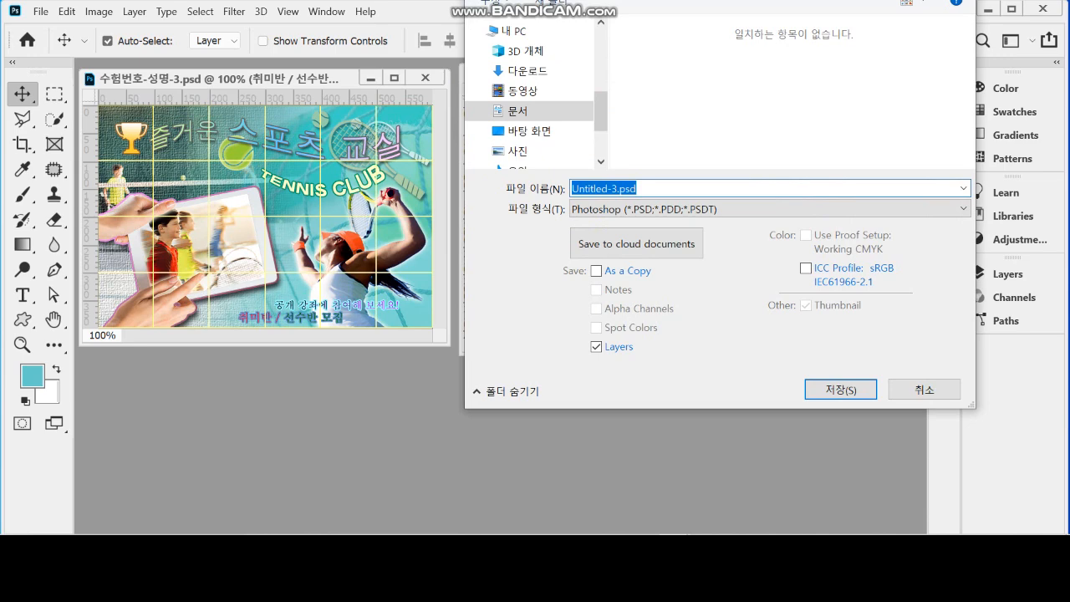
pyautogui.moveTo(653, 1); pyautogui.dragTo(500, 40)
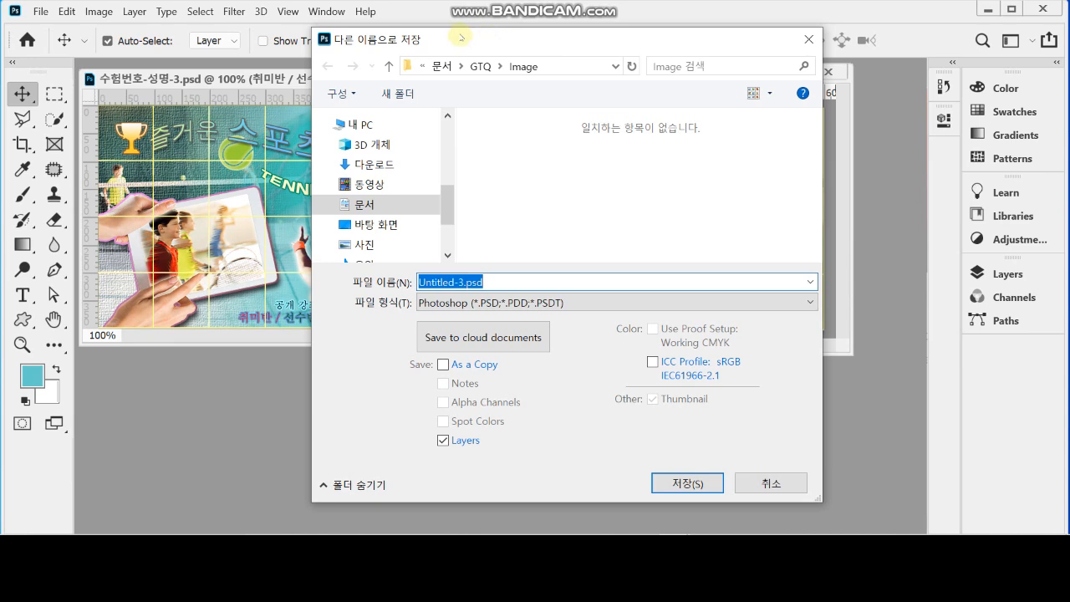
pyautogui.click(399, 225)
pyautogui.click(493, 163)
pyautogui.doubleClick(494, 163)
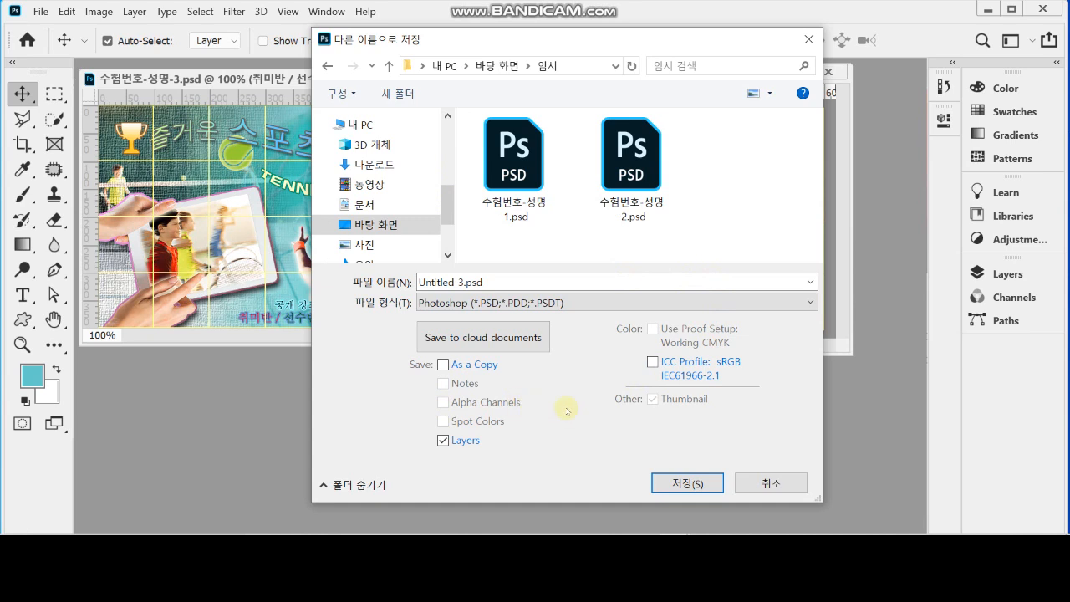
# Save the document in Photoshop format under the file name 수험번호-성명-3
pyautogui.click(631, 167)
pyautogui.click(491, 283)
pyautogui.click(492, 283)
pyautogui.moveTo(486, 282); pyautogui.dragTo(627, 293)
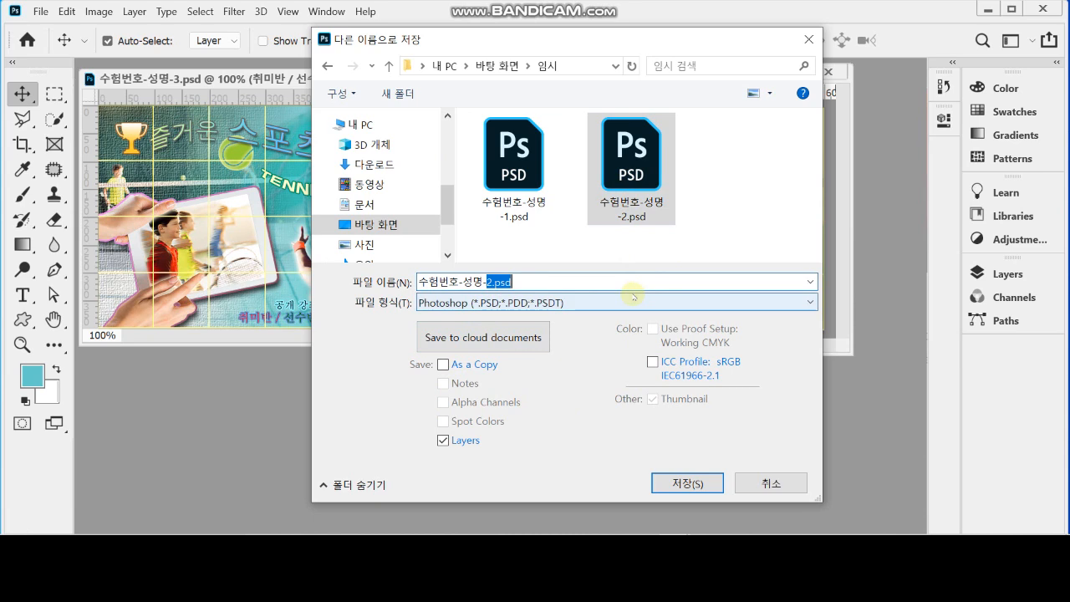
pyautogui.write('3')
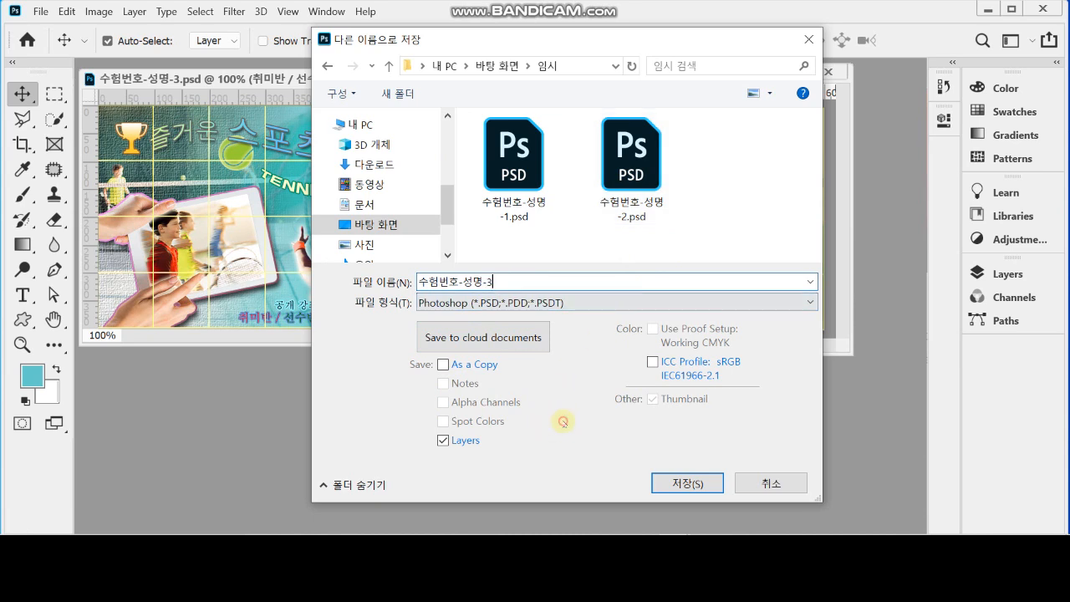
pyautogui.click(443, 440)
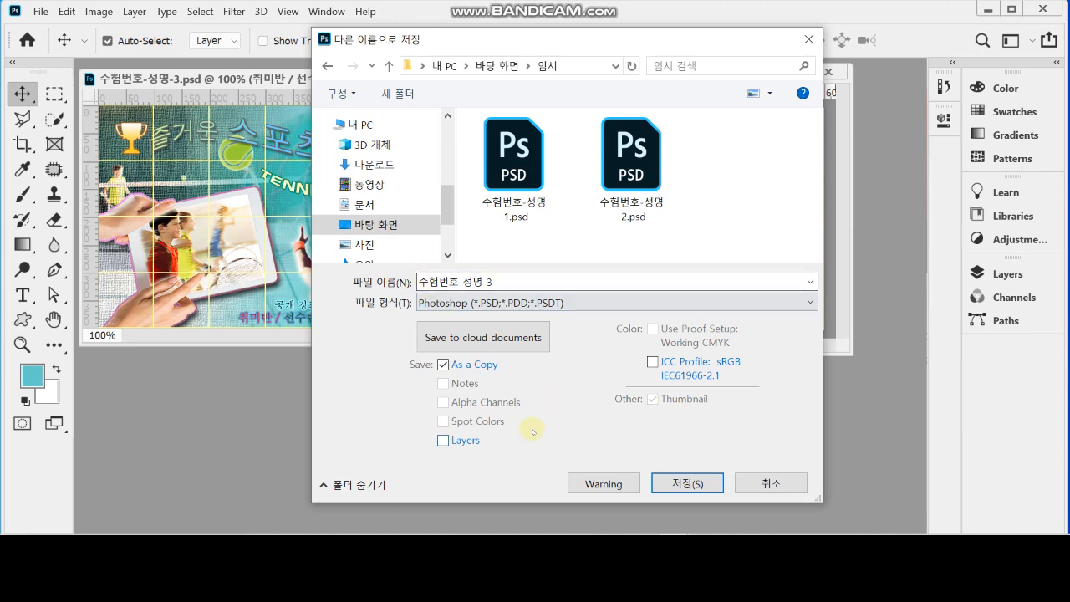
pyautogui.click(687, 485)
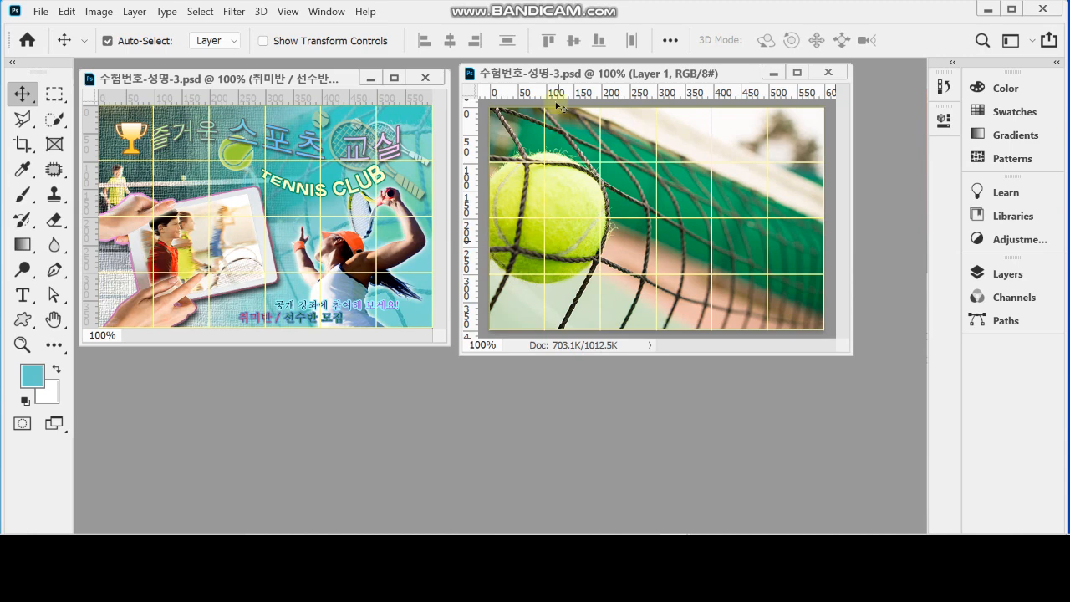
# Flip the tennis net layer horizontally and scale it proportionally to about 92.5%, positioned so that it covers the whole canvas
pyautogui.press('ctrl')
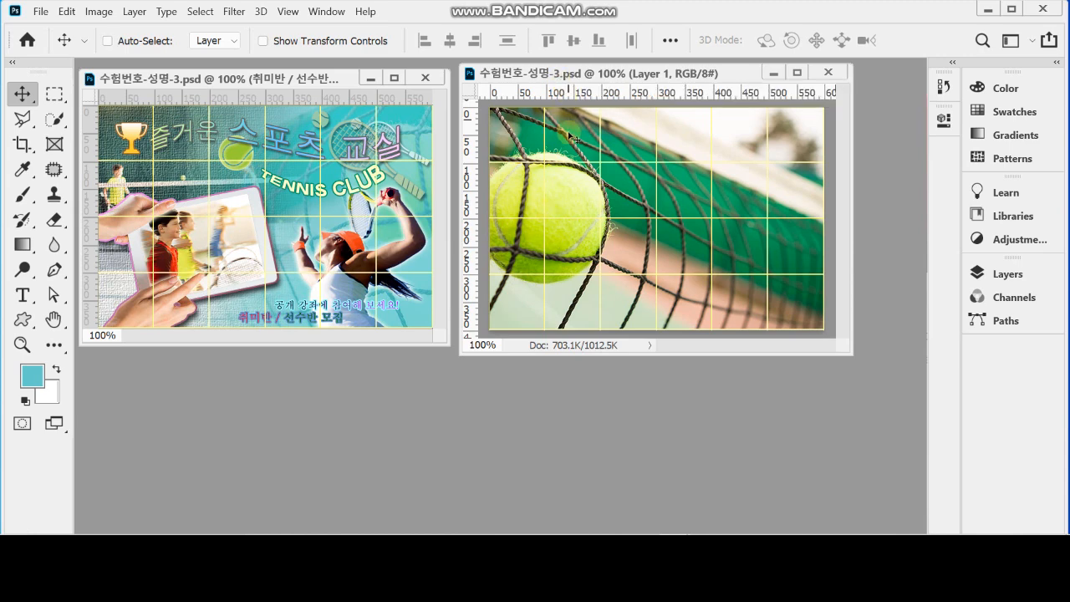
pyautogui.hotkey('ctrl', 't')
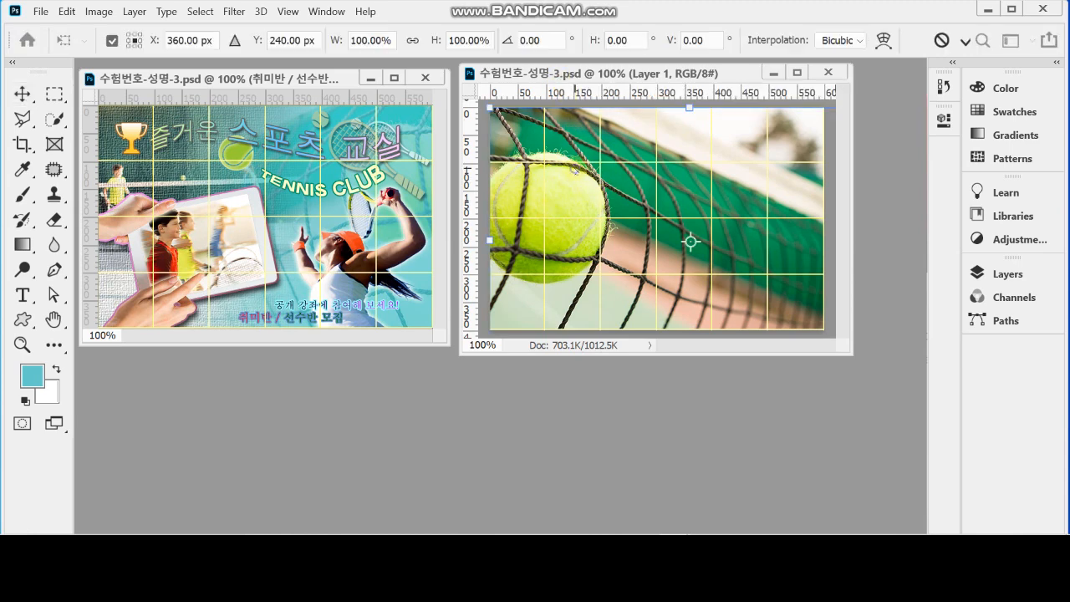
pyautogui.rightClick(576, 169)
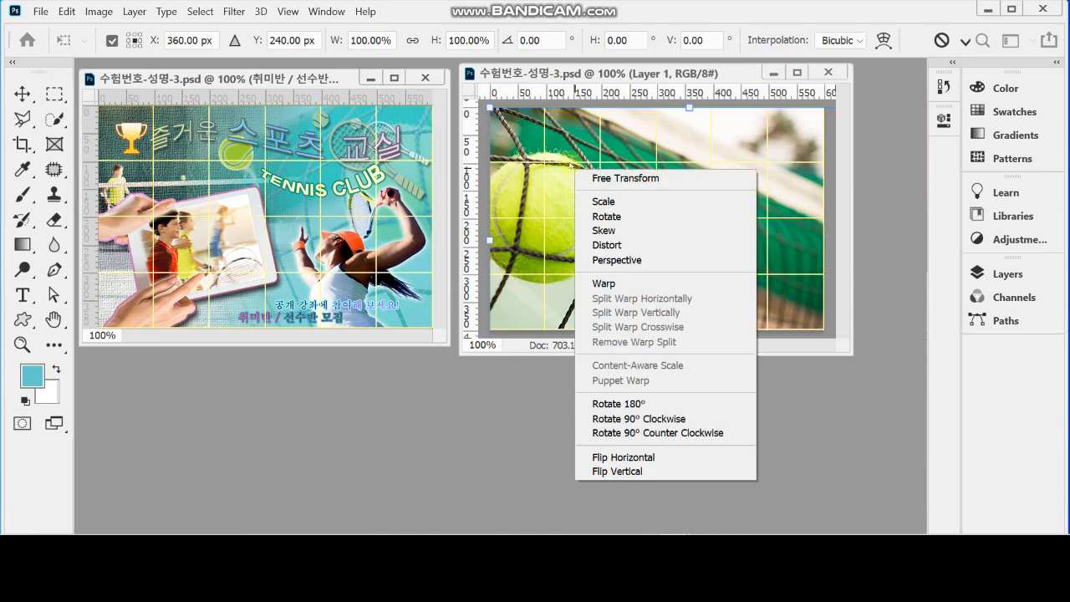
pyautogui.click(654, 457)
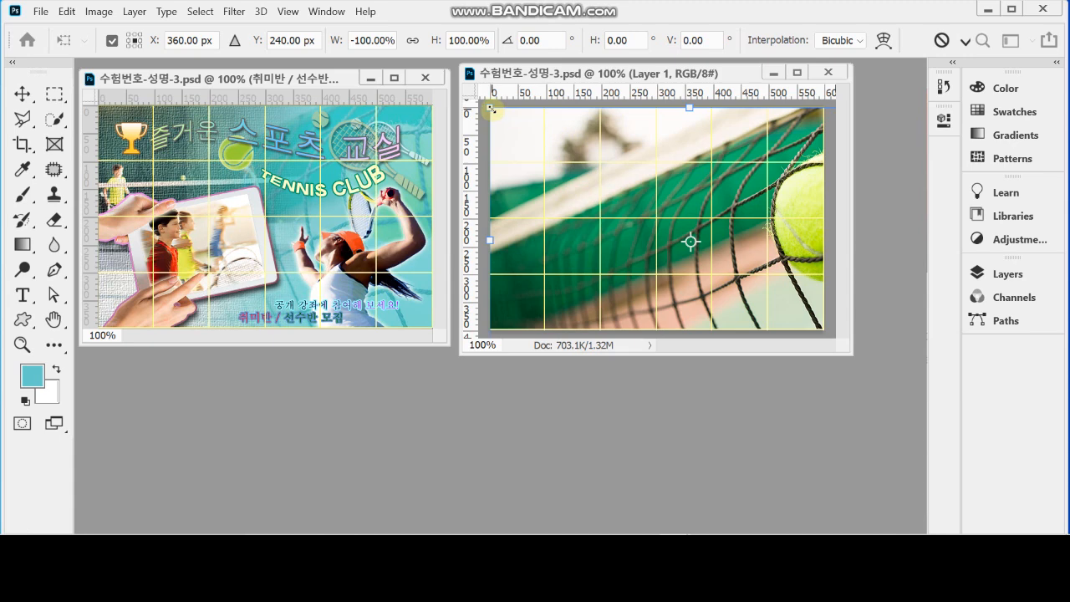
pyautogui.moveTo(492, 108); pyautogui.dragTo(521, 131)
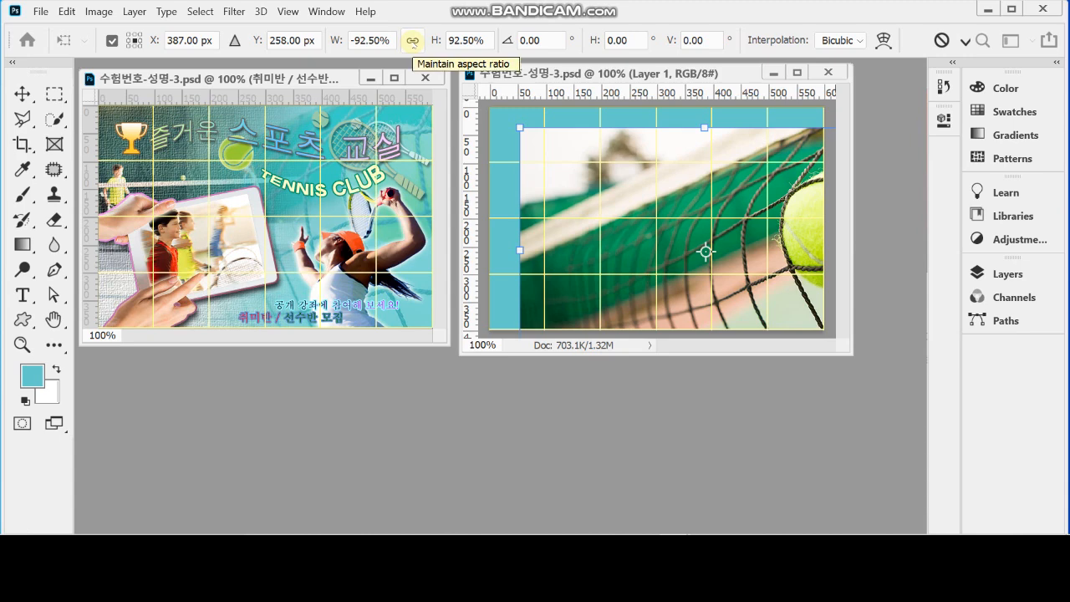
pyautogui.click(412, 43)
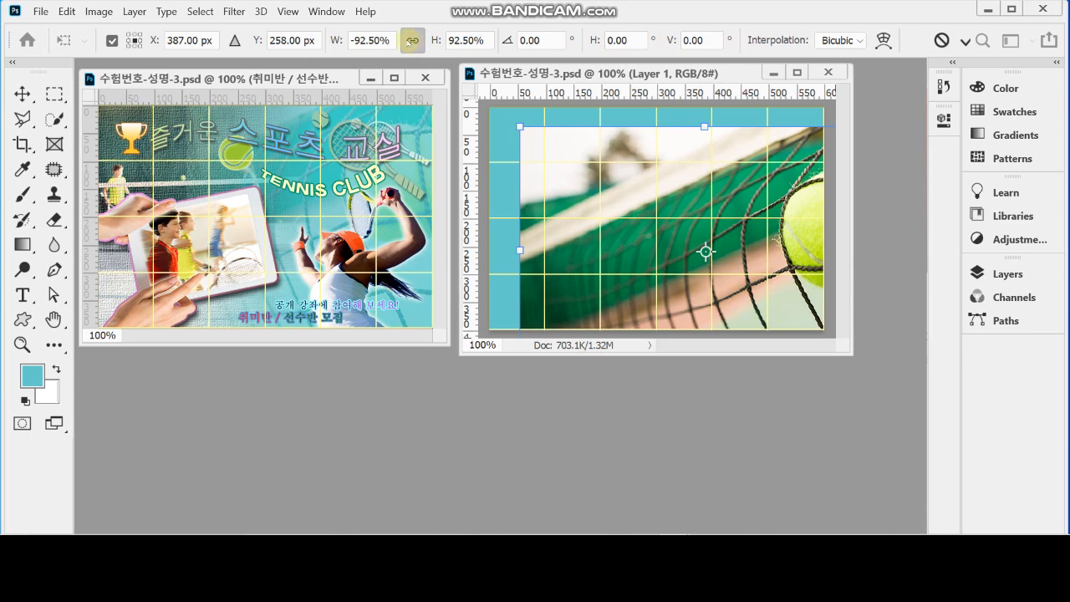
pyautogui.press('Return')
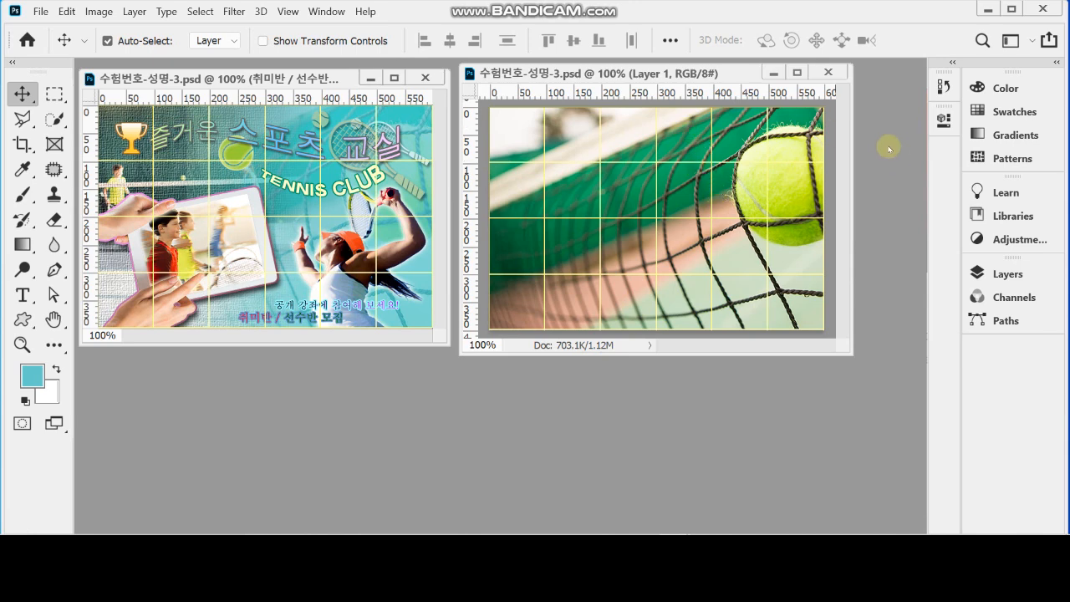
# Set the tennis net layer's blend mode to Soft Light with 70% opacity and save the document
pyautogui.click(995, 276)
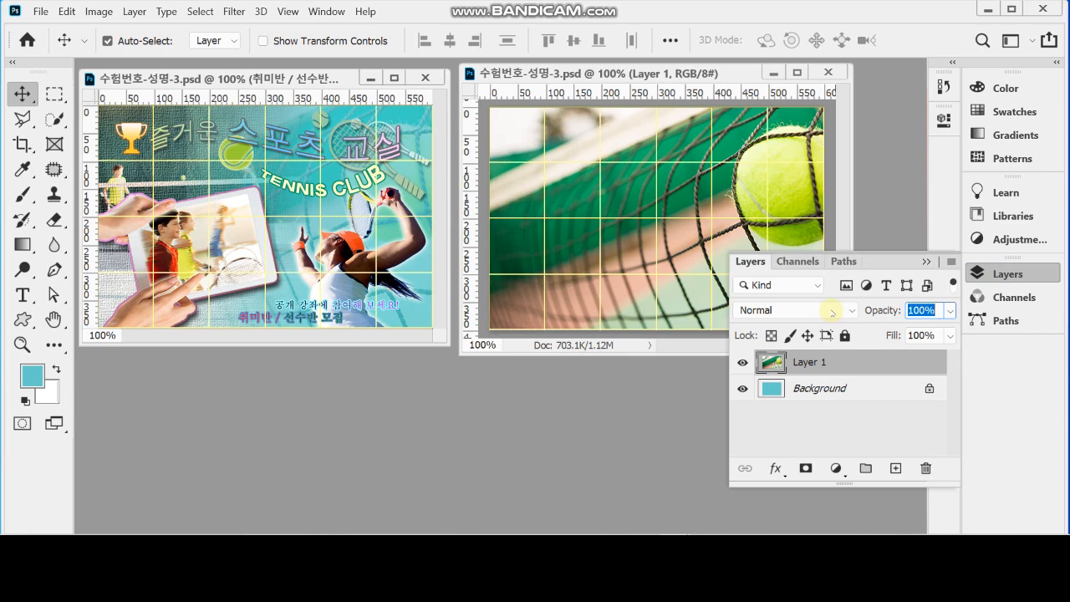
pyautogui.click(832, 312)
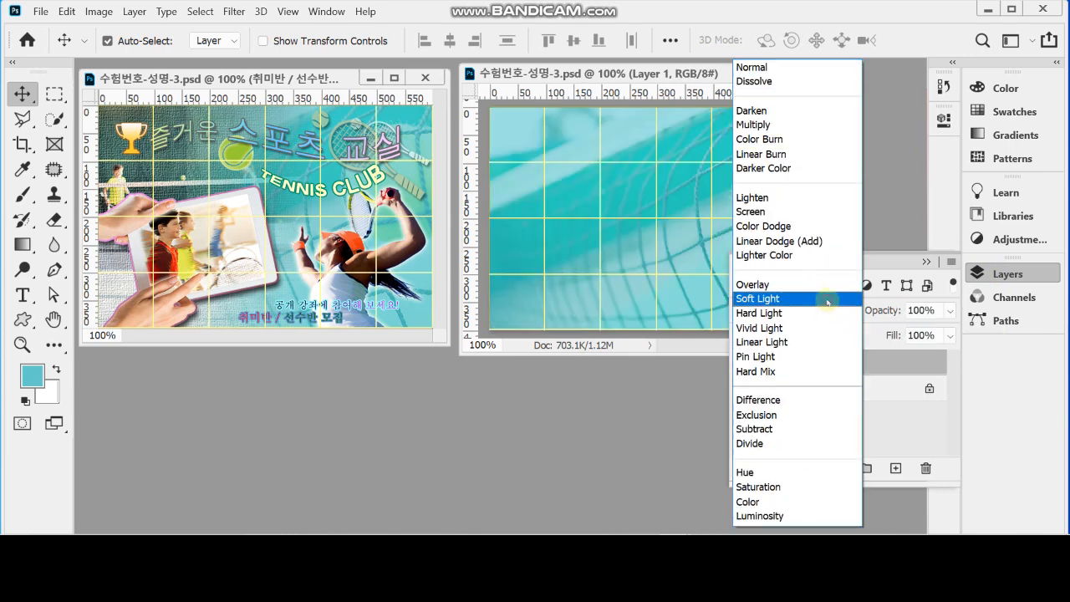
pyautogui.click(827, 303)
pyautogui.click(889, 314)
pyautogui.write('70')
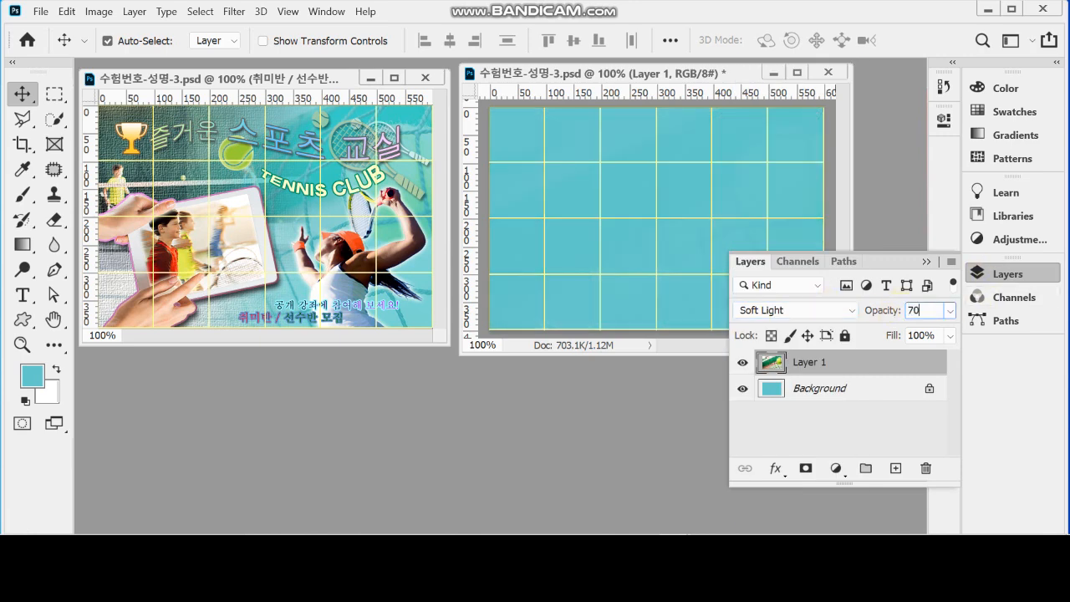
pyautogui.press('Return')
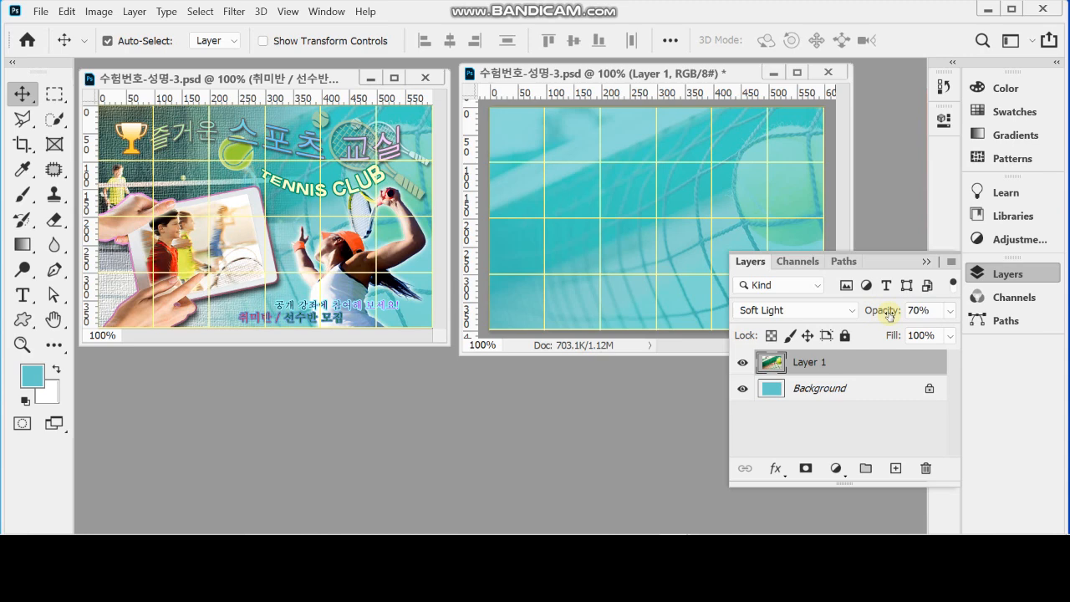
pyautogui.click(1008, 273)
pyautogui.press('ctrl')
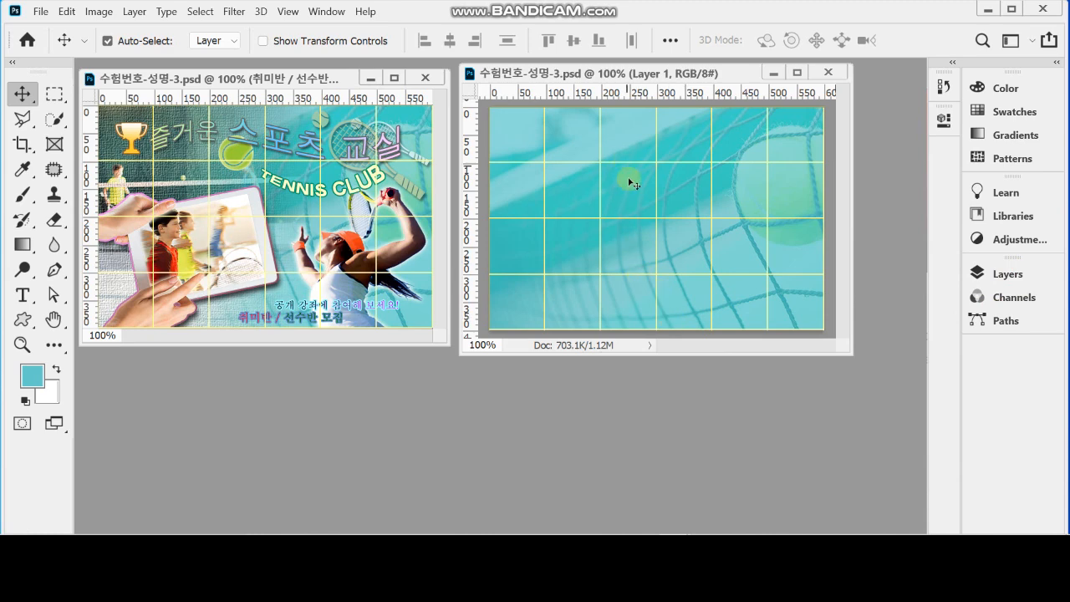
# Bring up the 1급-8.jpg photo and copy its tennis court image into the poster document as a new layer
pyautogui.click(326, 11)
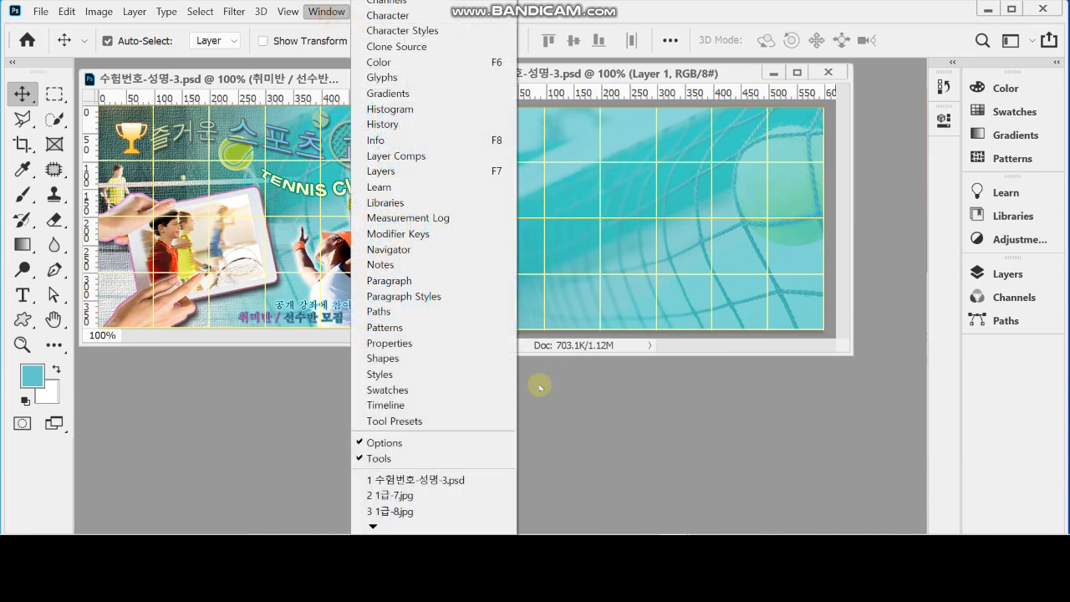
pyautogui.click(454, 507)
pyautogui.moveTo(640, 192); pyautogui.dragTo(642, 148)
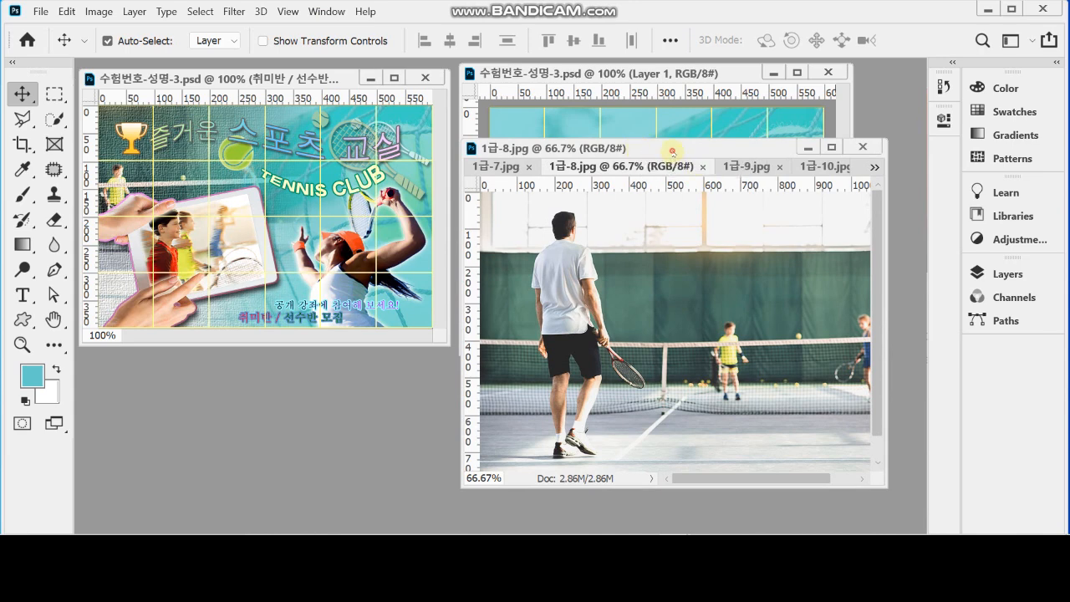
pyautogui.moveTo(673, 151); pyautogui.dragTo(674, 239)
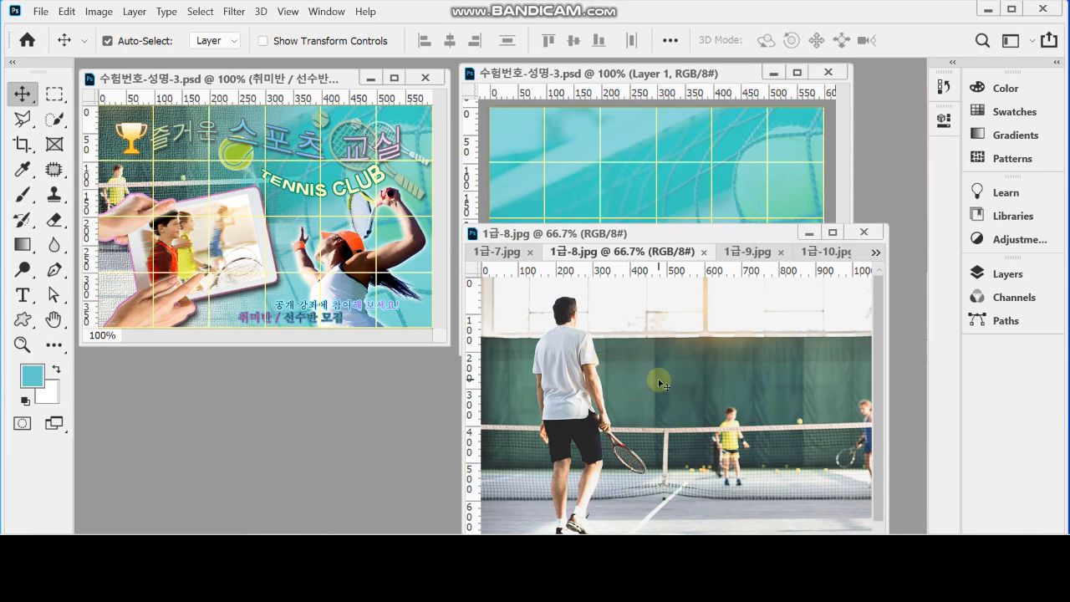
pyautogui.moveTo(662, 383); pyautogui.dragTo(637, 158)
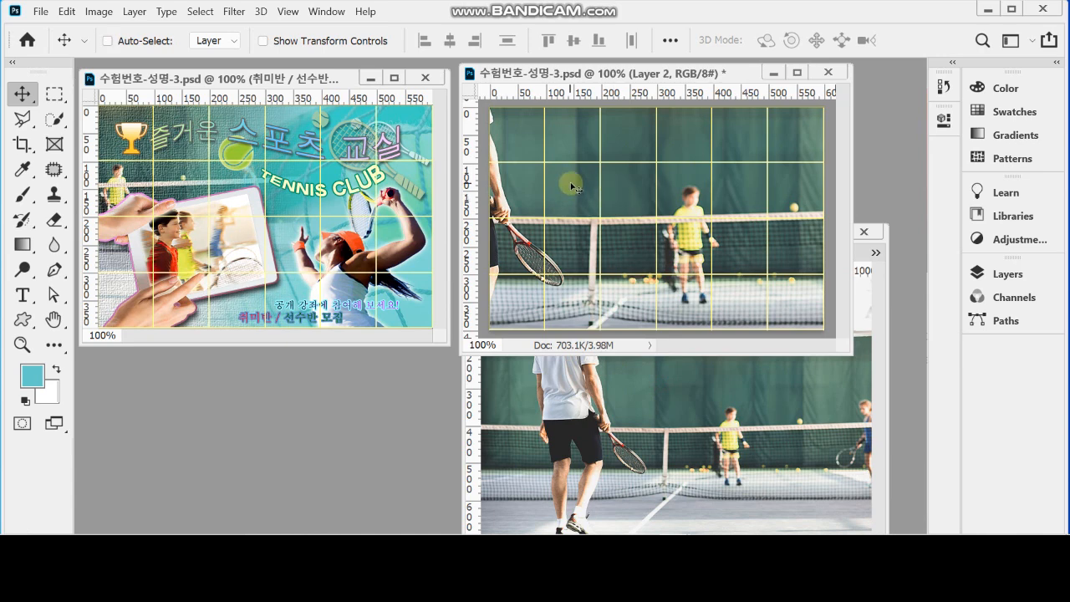
# Scale the tennis court layer proportionally to 64% and place it so the boy in yellow stands at the canvas's left edge
pyautogui.hotkey('ctrl', 't')
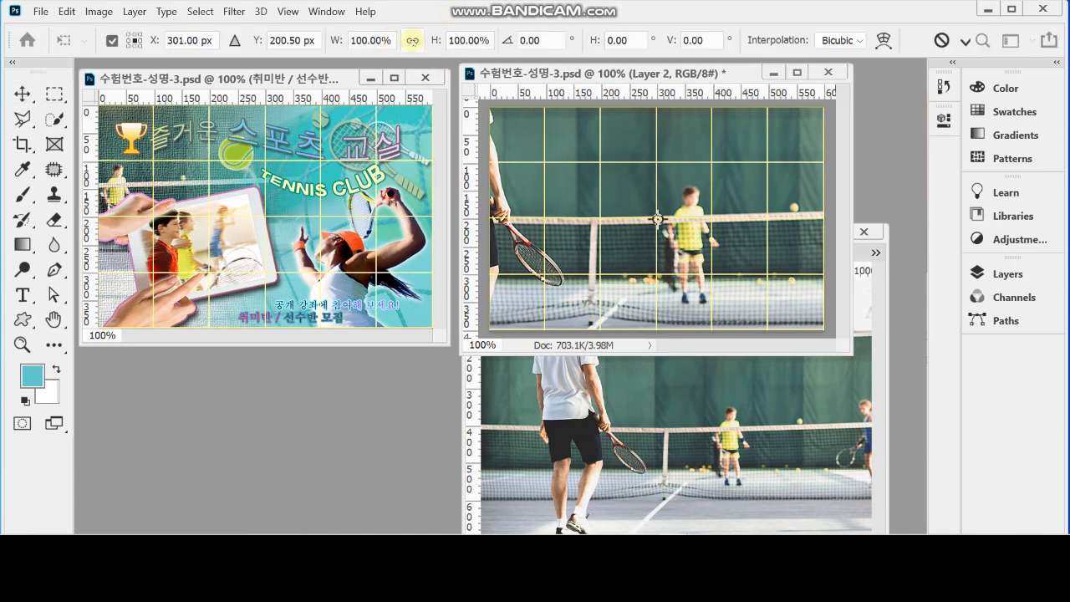
pyautogui.click(413, 40)
pyautogui.moveTo(332, 42); pyautogui.dragTo(303, 41)
pyautogui.moveTo(672, 187); pyautogui.dragTo(523, 155)
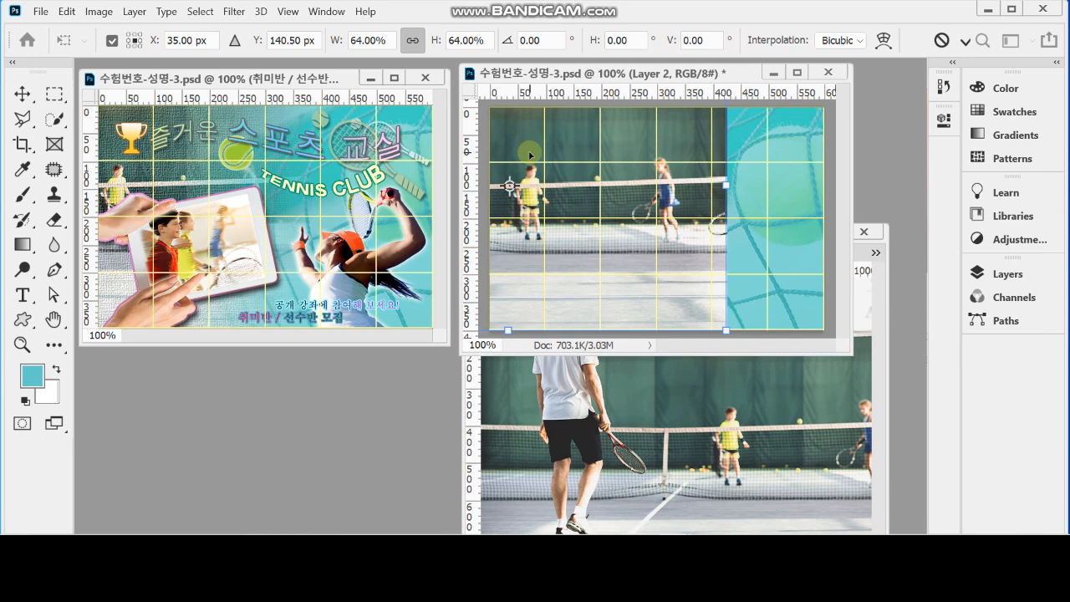
pyautogui.press('Return')
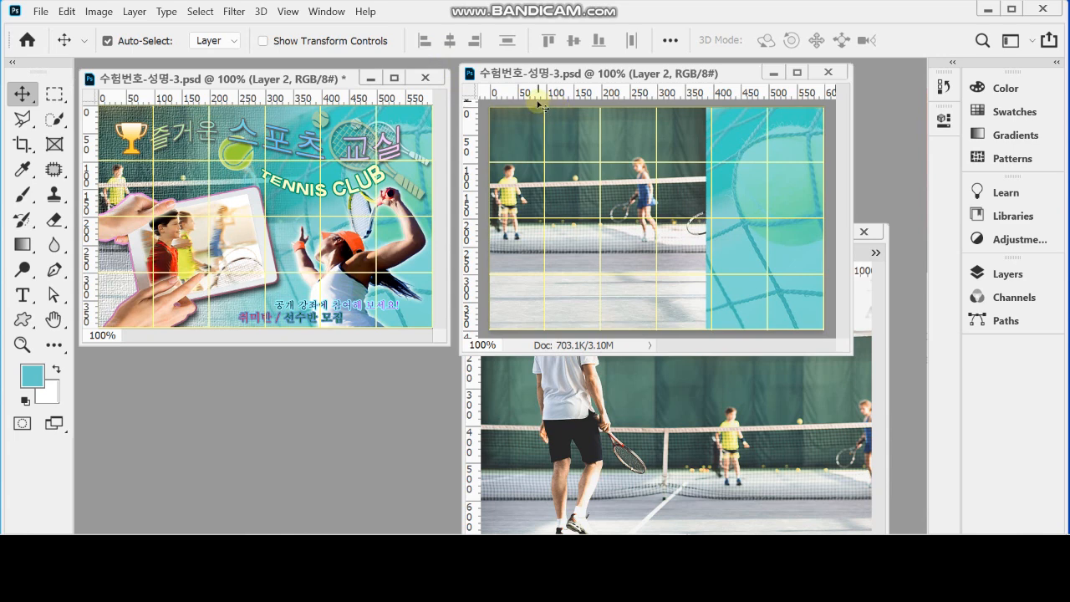
# Apply the Texturizer filter to the tennis court layer with Canvas texture, 100% scaling, relief 4 and Top Left light
pyautogui.click(234, 11)
pyautogui.click(264, 72)
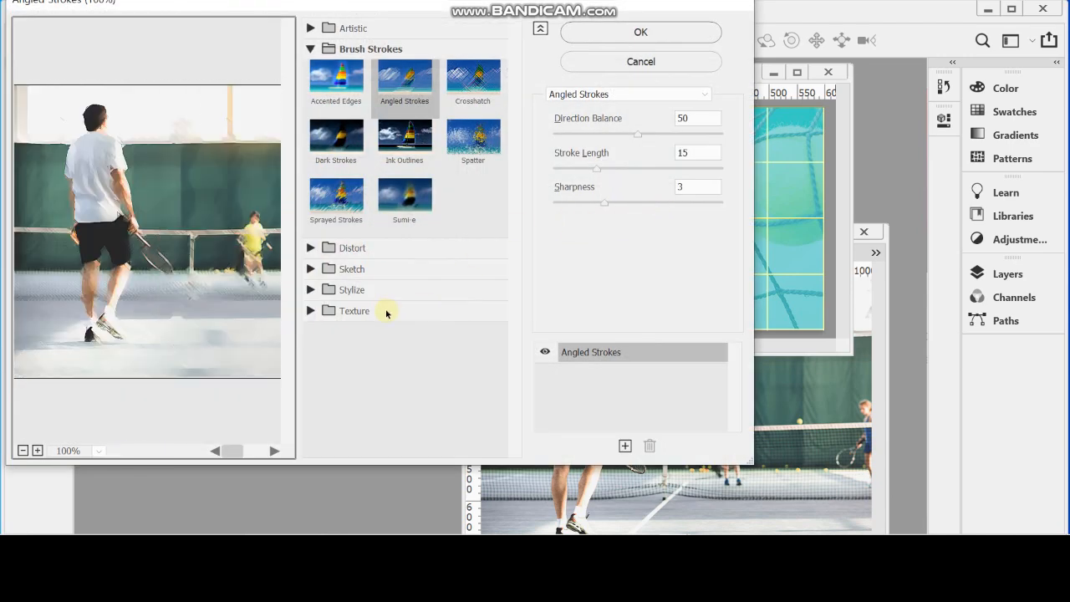
pyautogui.click(311, 49)
pyautogui.click(310, 132)
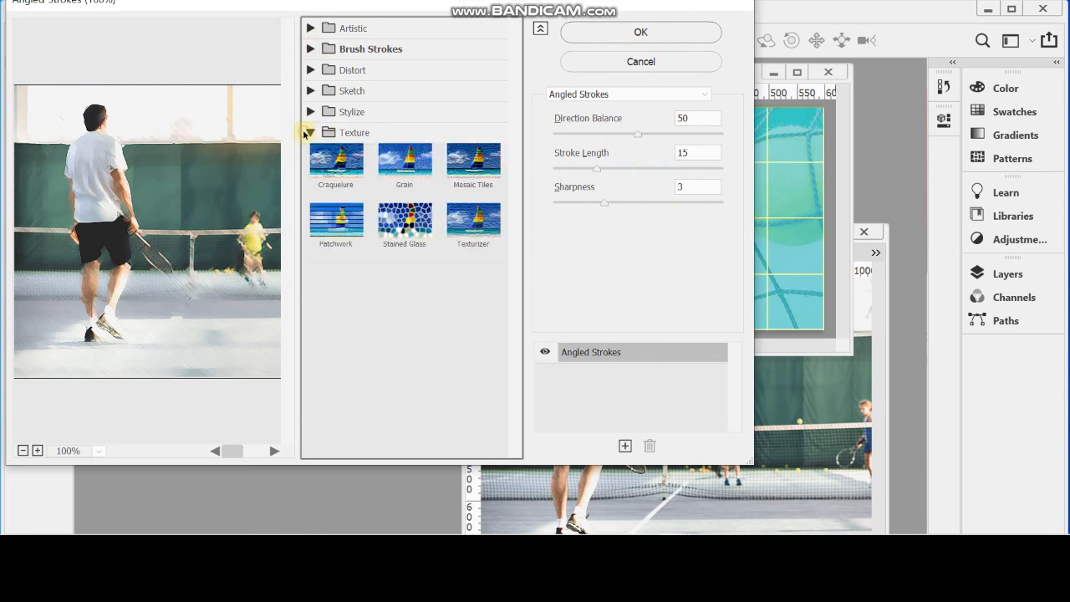
pyautogui.click(478, 236)
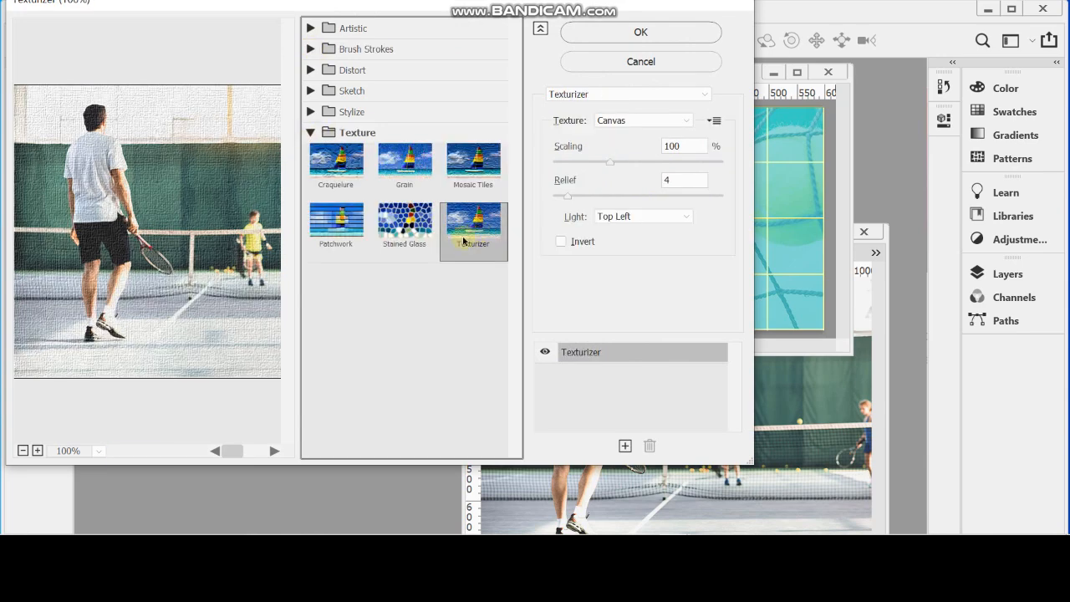
pyautogui.click(608, 31)
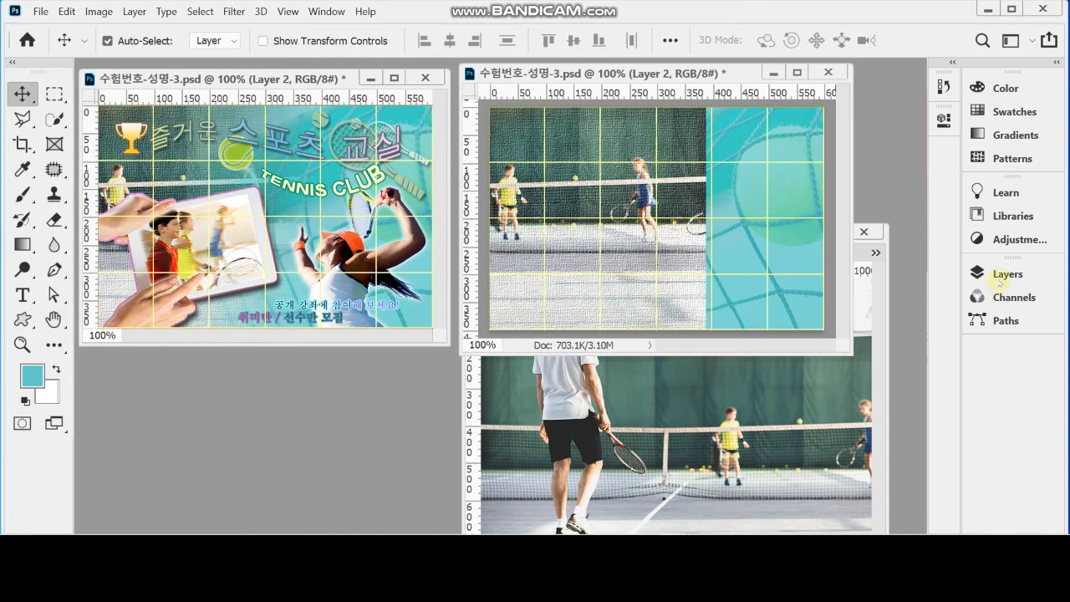
# Add a layer mask to the tennis court layer
pyautogui.click(1000, 276)
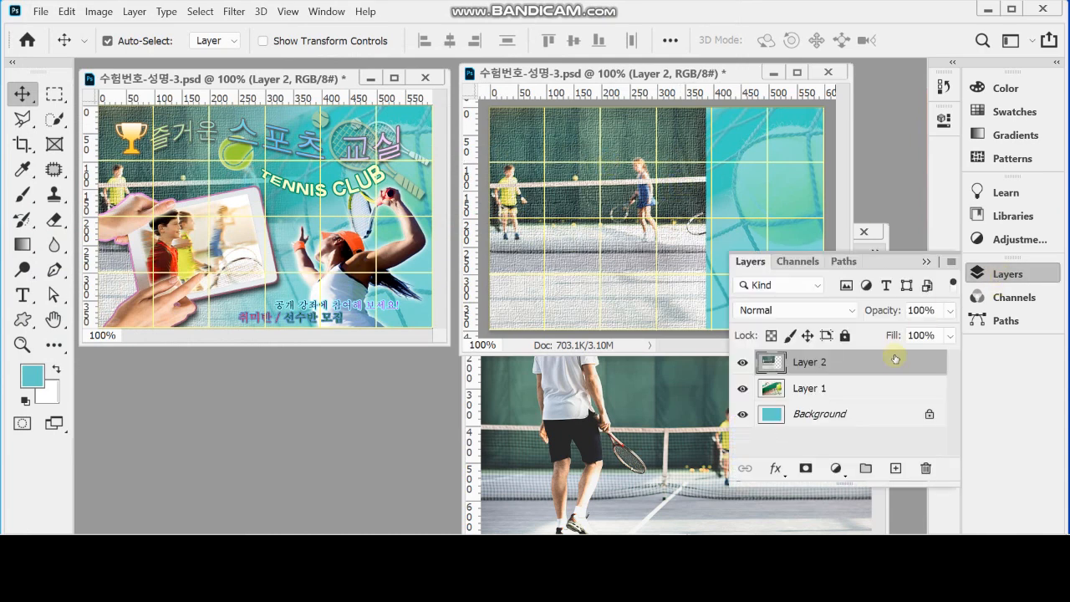
pyautogui.click(805, 469)
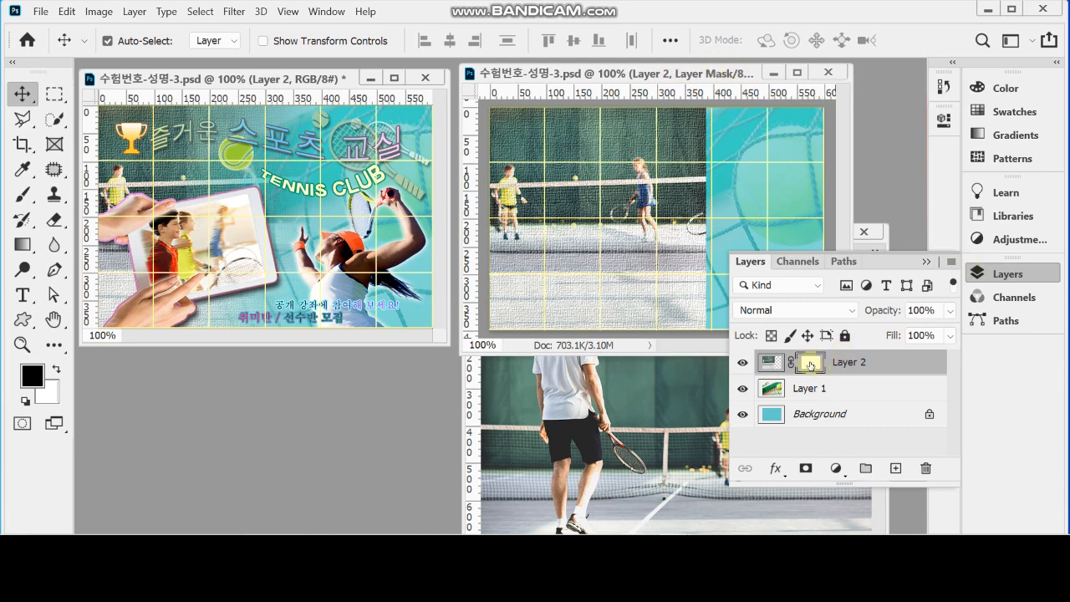
pyautogui.click(977, 274)
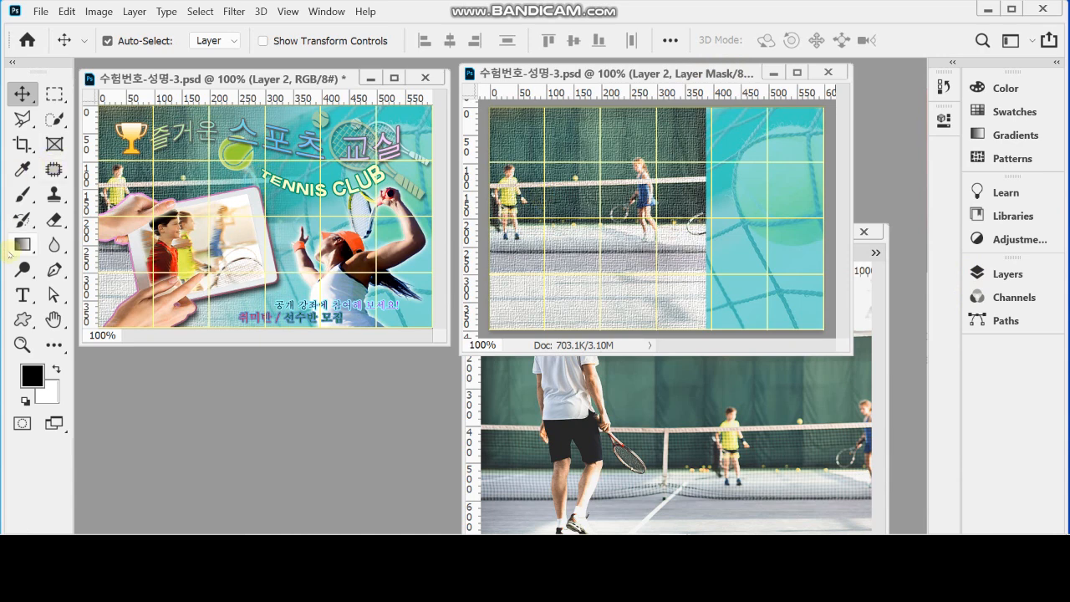
# Fade the court layer's mask with a horizontal black-to-white linear gradient from the 400 px guide to the 100 px guide, and save
pyautogui.click(22, 248)
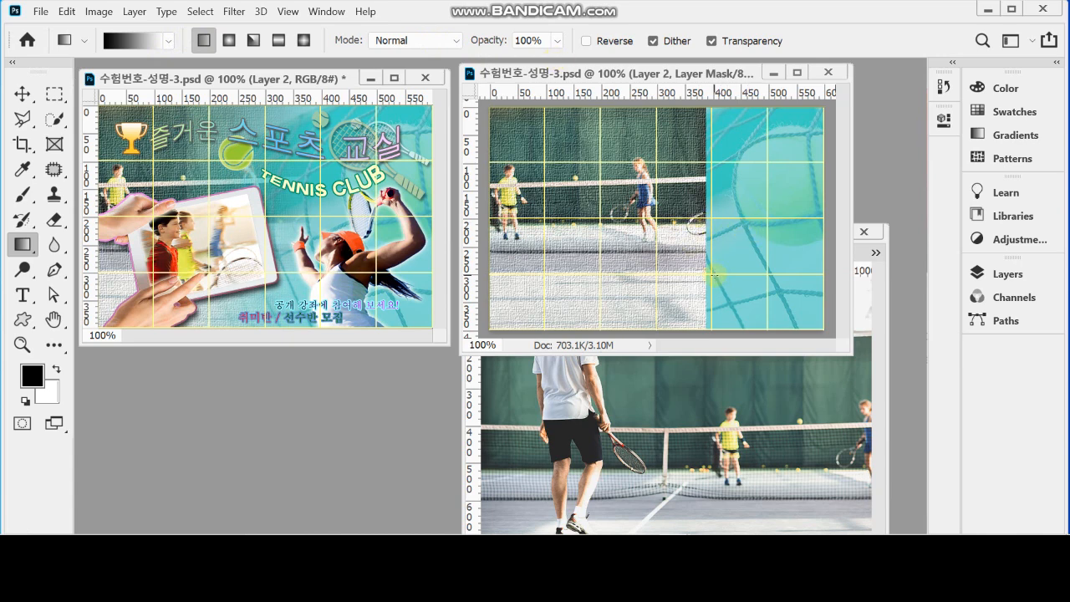
pyautogui.moveTo(714, 273); pyautogui.dragTo(544, 275)
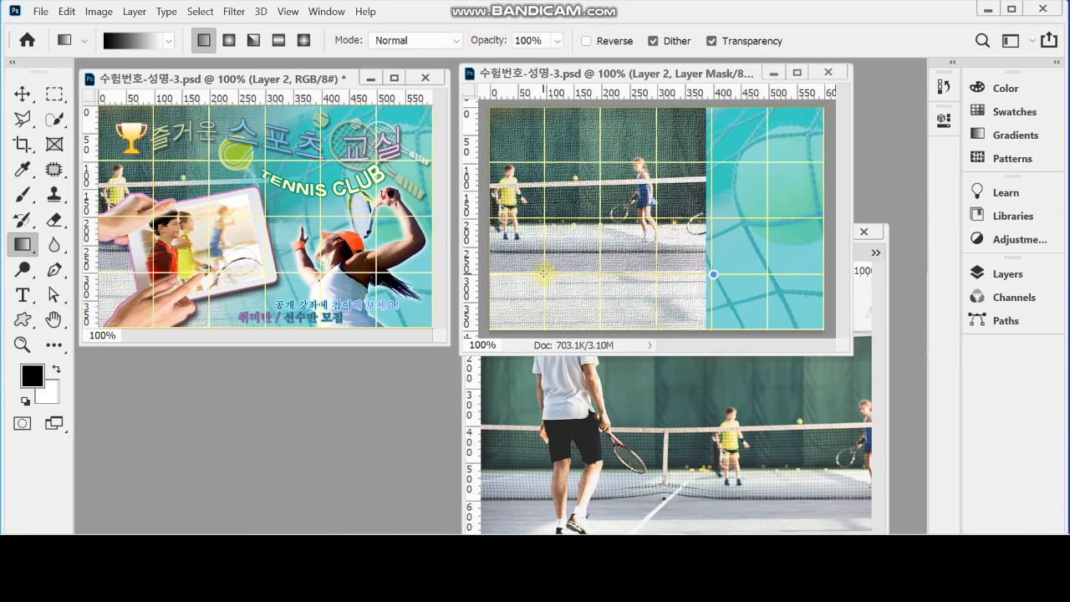
pyautogui.moveTo(544, 274); pyautogui.dragTo(543, 275)
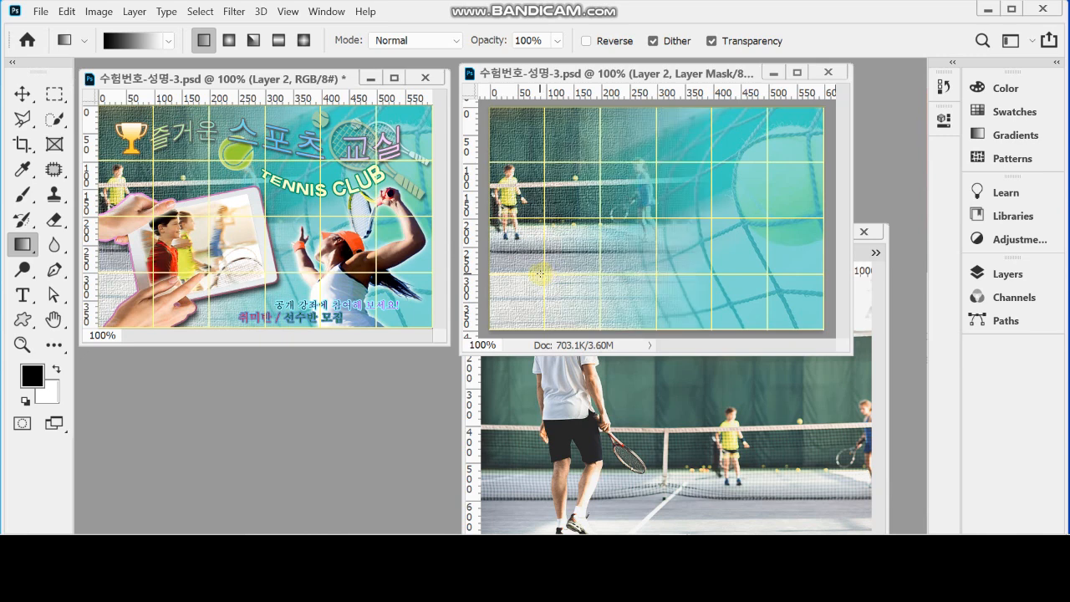
pyautogui.moveTo(713, 254); pyautogui.dragTo(484, 247)
pyautogui.moveTo(713, 147); pyautogui.dragTo(556, 269)
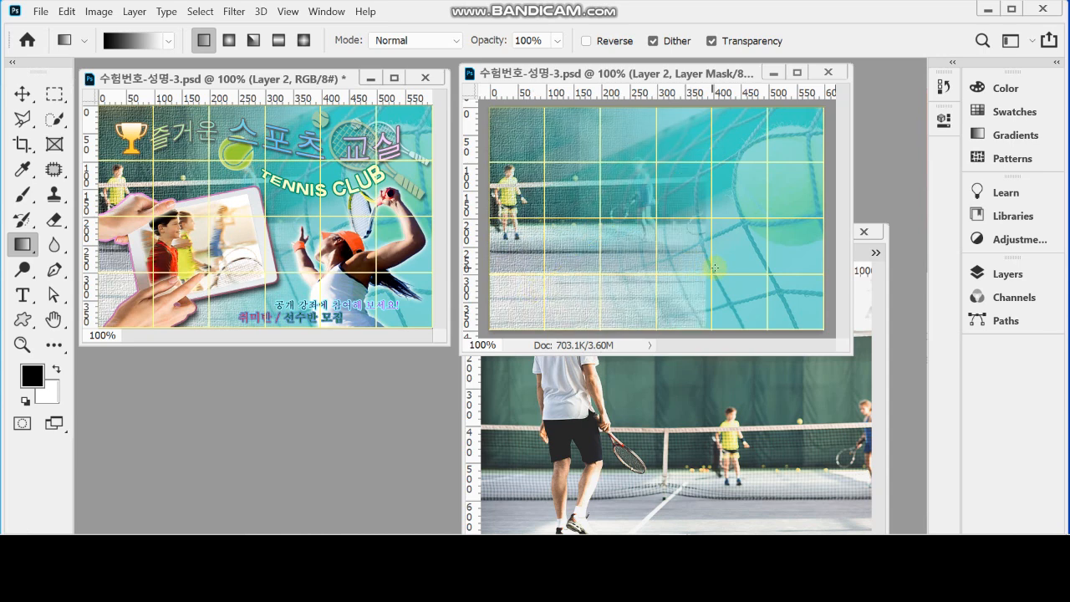
pyautogui.moveTo(711, 273); pyautogui.dragTo(543, 274)
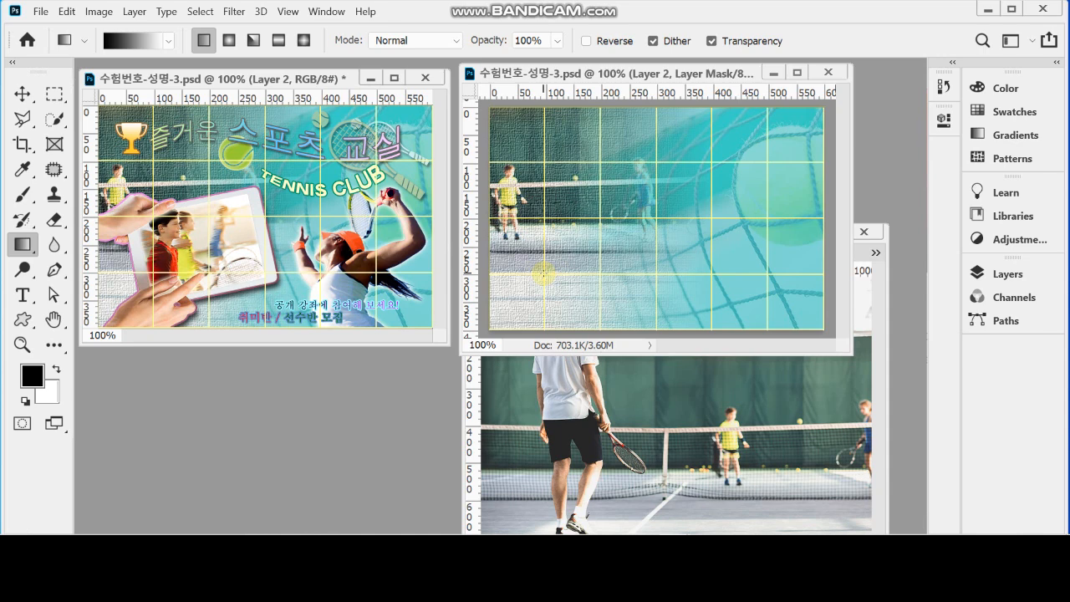
pyautogui.hotkey('ctrl', 's')
# Bring up the 1급-10.jpg tablet photo so the whole image is in view
pyautogui.click(876, 355)
pyautogui.click(822, 251)
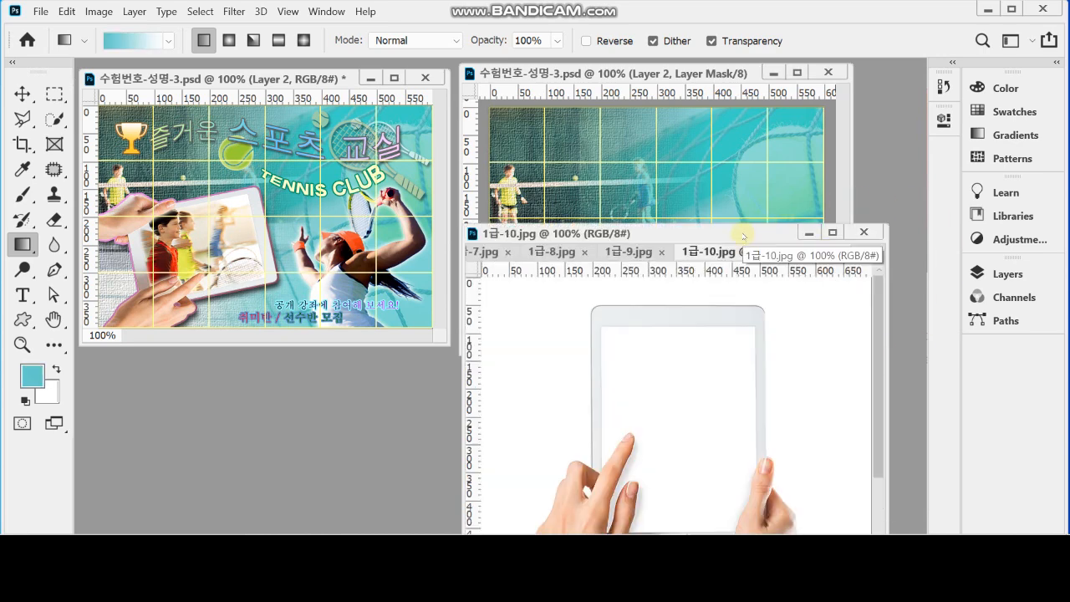
pyautogui.moveTo(744, 234); pyautogui.dragTo(746, 157)
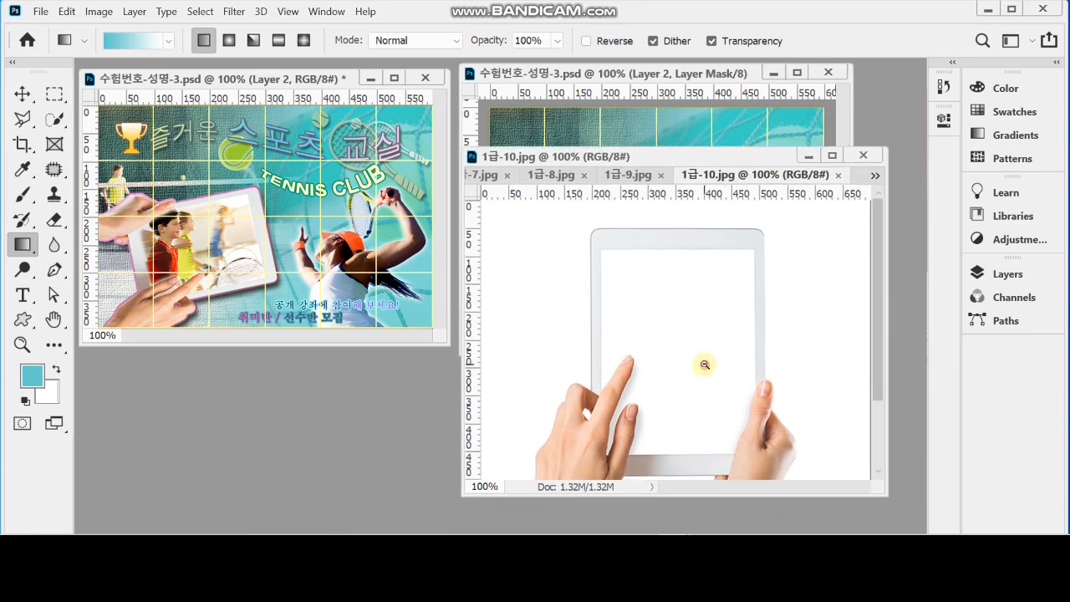
pyautogui.hotkey('ctrl', '-')
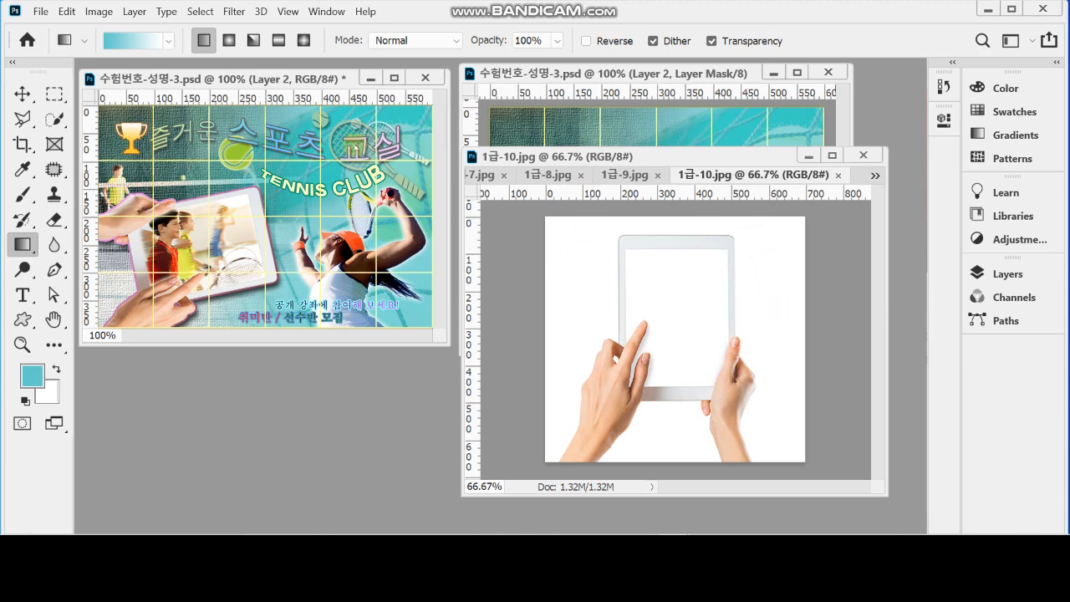
# Set up the Magic Wand to add to the selection with a tolerance of 5
pyautogui.click(54, 120)
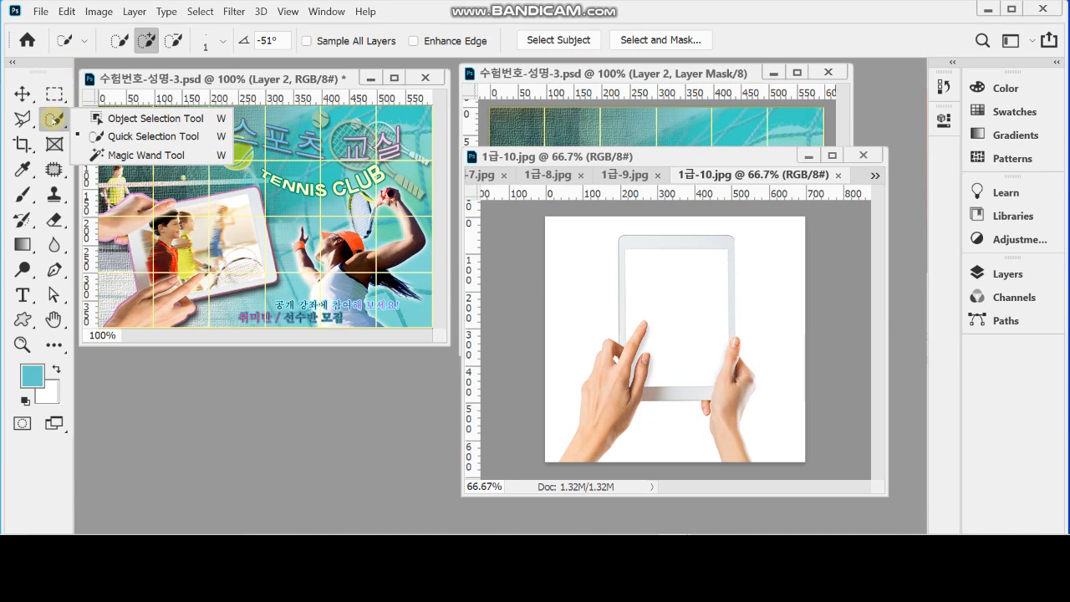
pyautogui.click(134, 157)
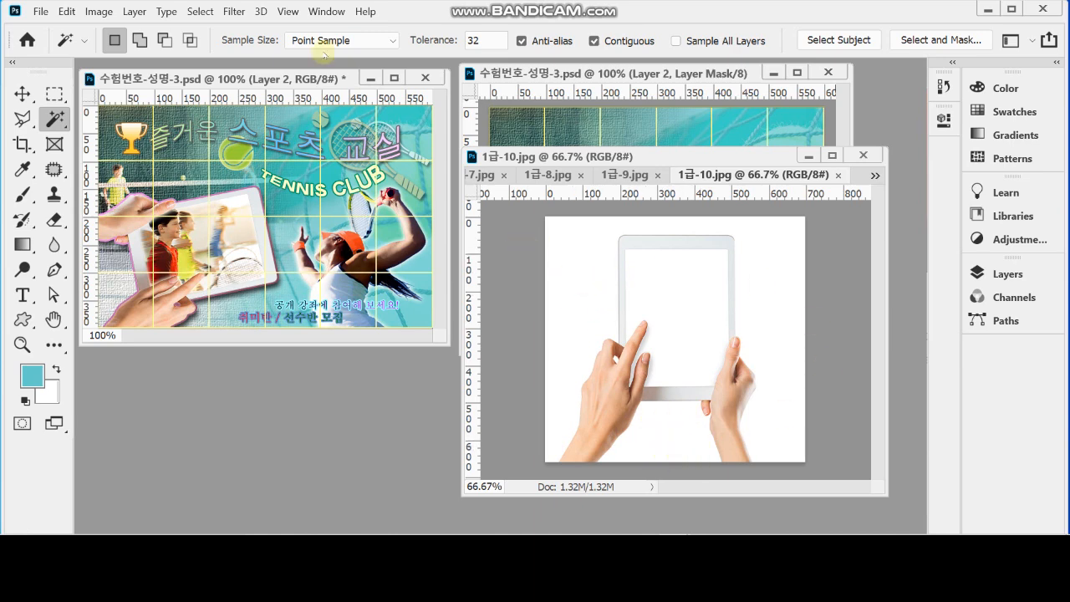
pyautogui.click(140, 39)
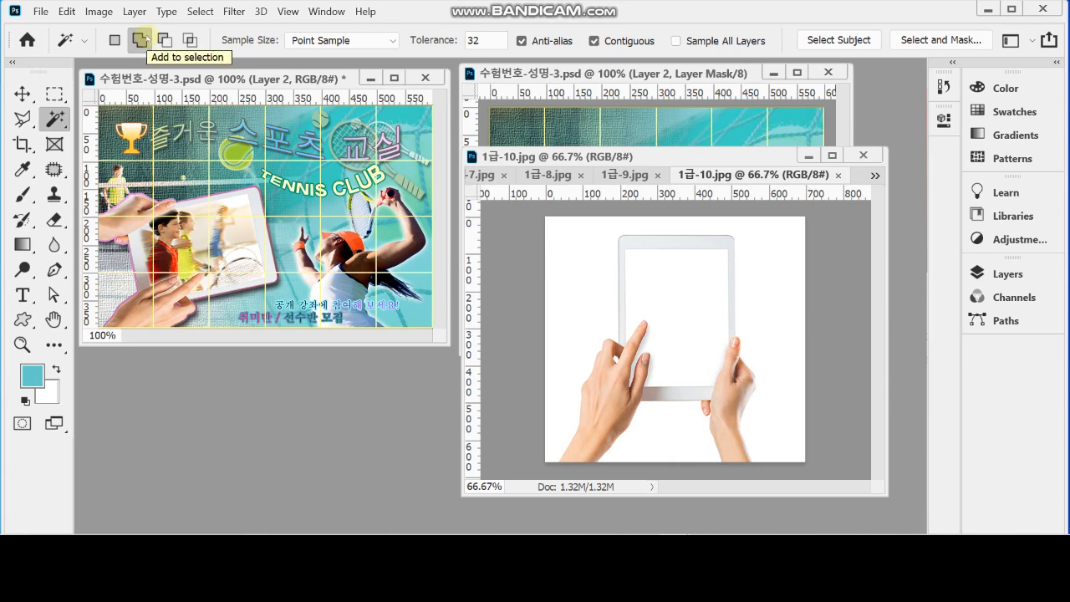
pyautogui.click(438, 41)
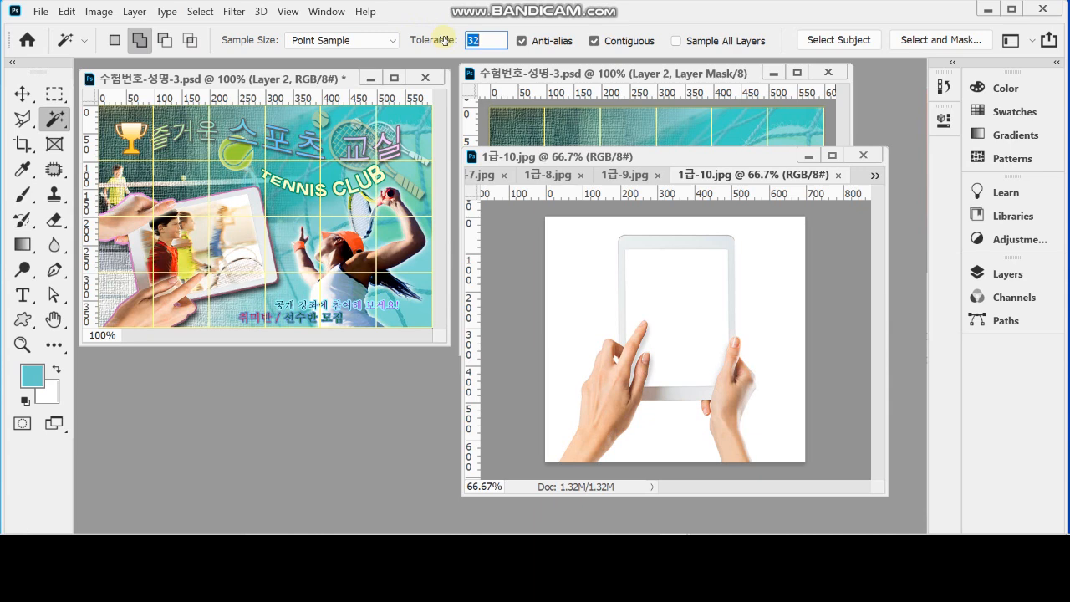
pyautogui.write('5')
pyautogui.press('Return')
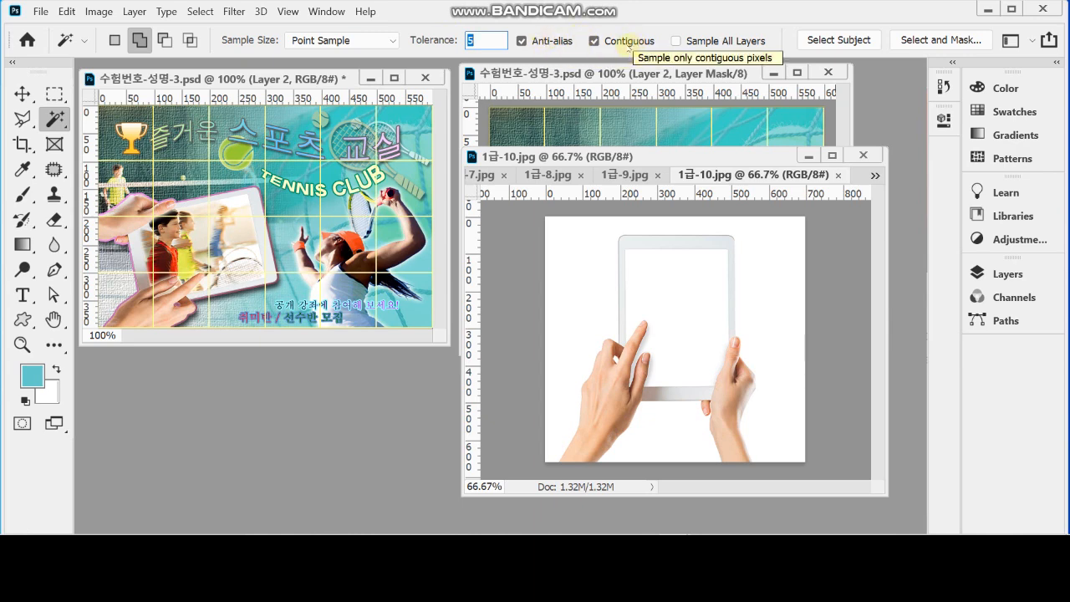
# Select the white background around the hands and tablet, including the area between the wrists and the small gap beside the index finger
pyautogui.click(573, 281)
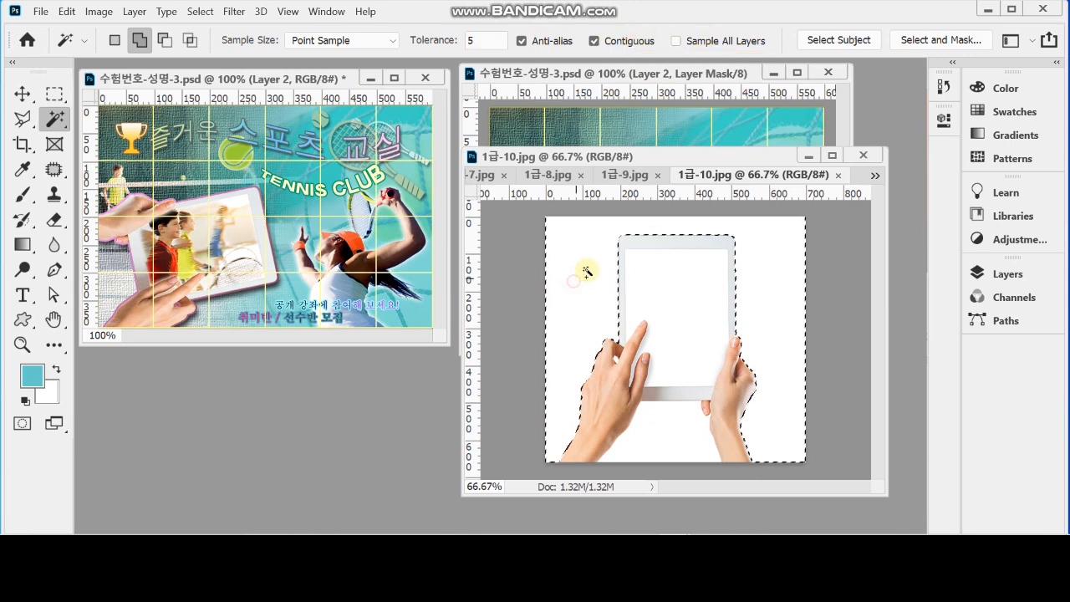
pyautogui.click(671, 432)
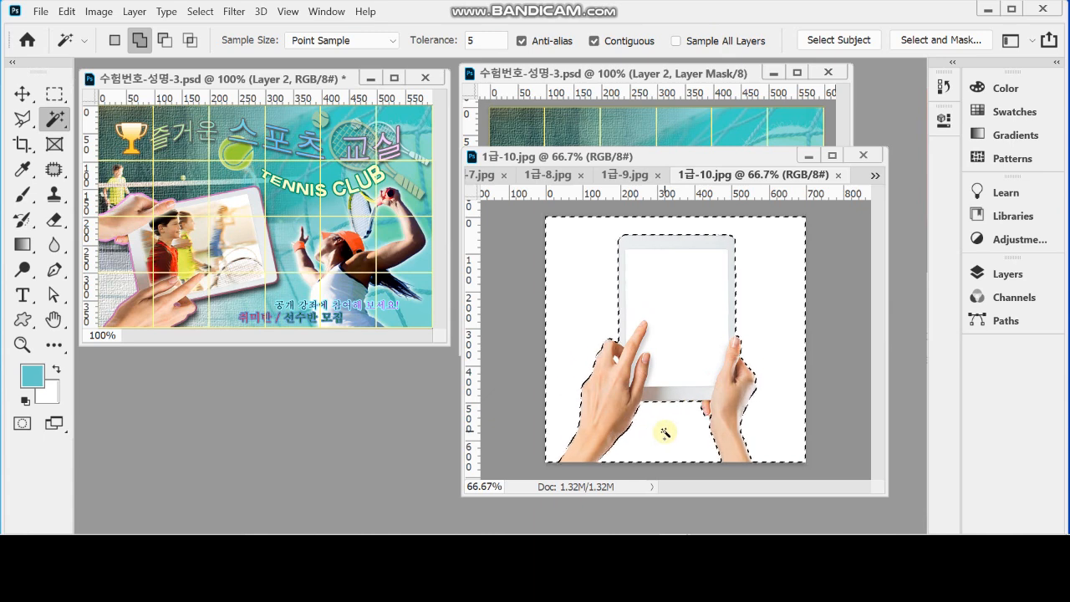
pyautogui.keyDown('ctrl'); pyautogui.click(690, 350); pyautogui.keyUp('ctrl')
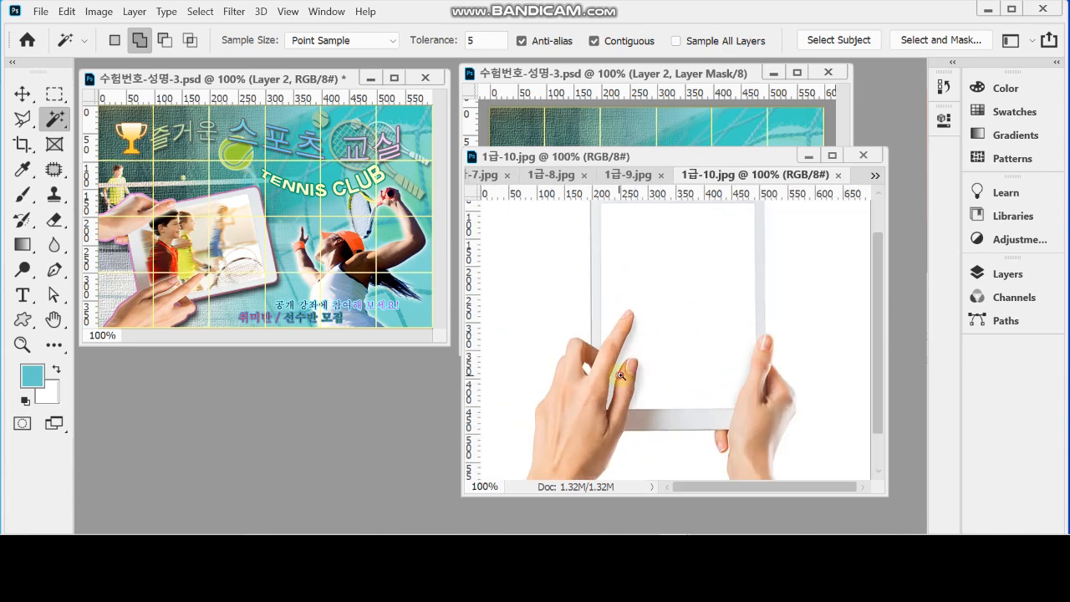
pyautogui.keyDown('ctrl'); pyautogui.click(620, 376); pyautogui.keyUp('ctrl')
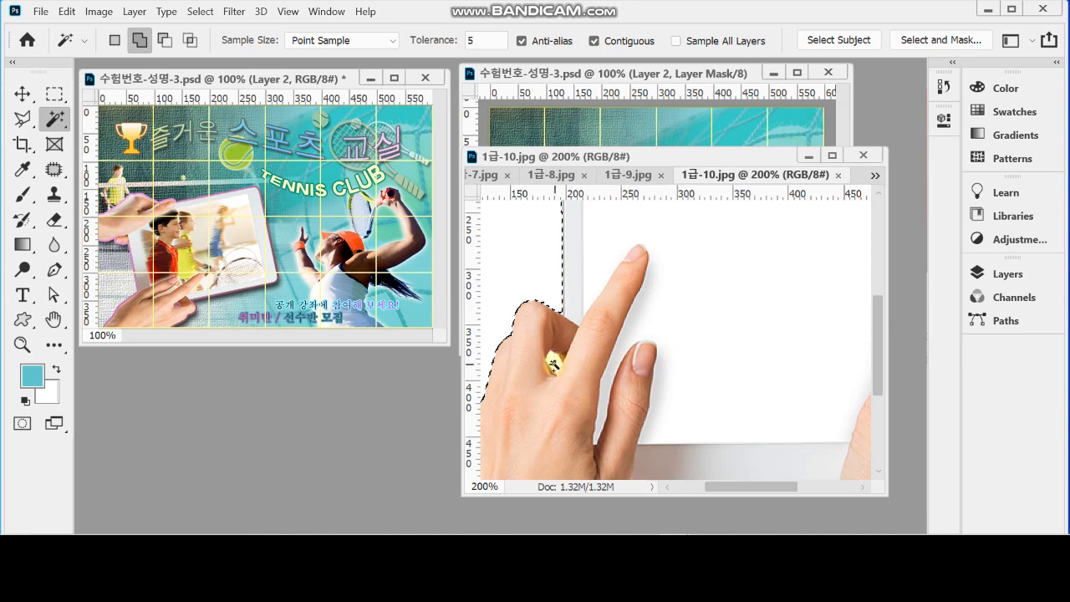
pyautogui.click(554, 362)
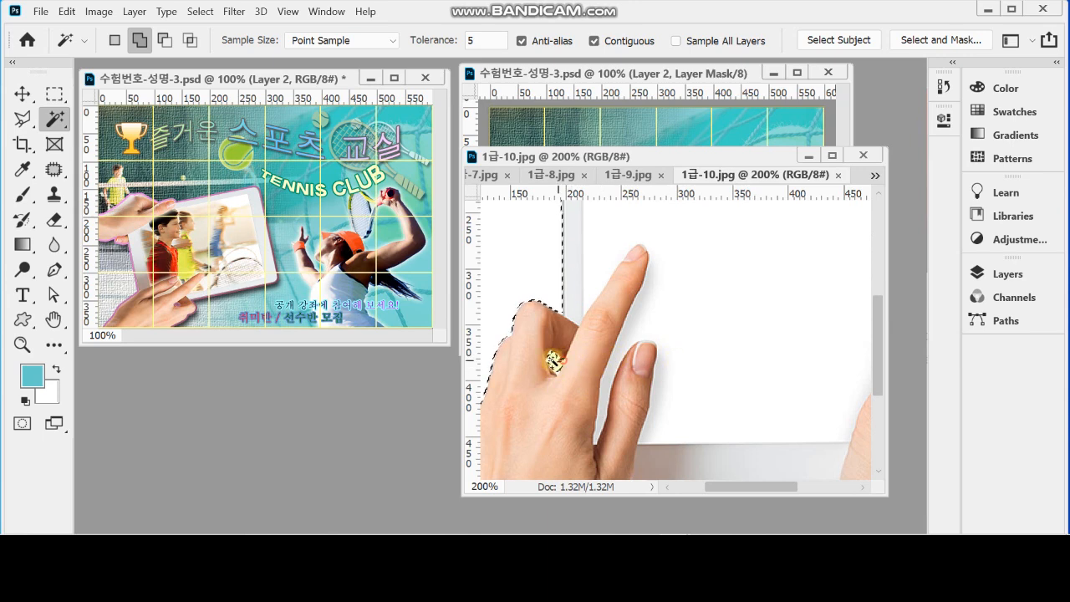
pyautogui.keyDown('alt'); pyautogui.click(682, 339); pyautogui.keyUp('alt')
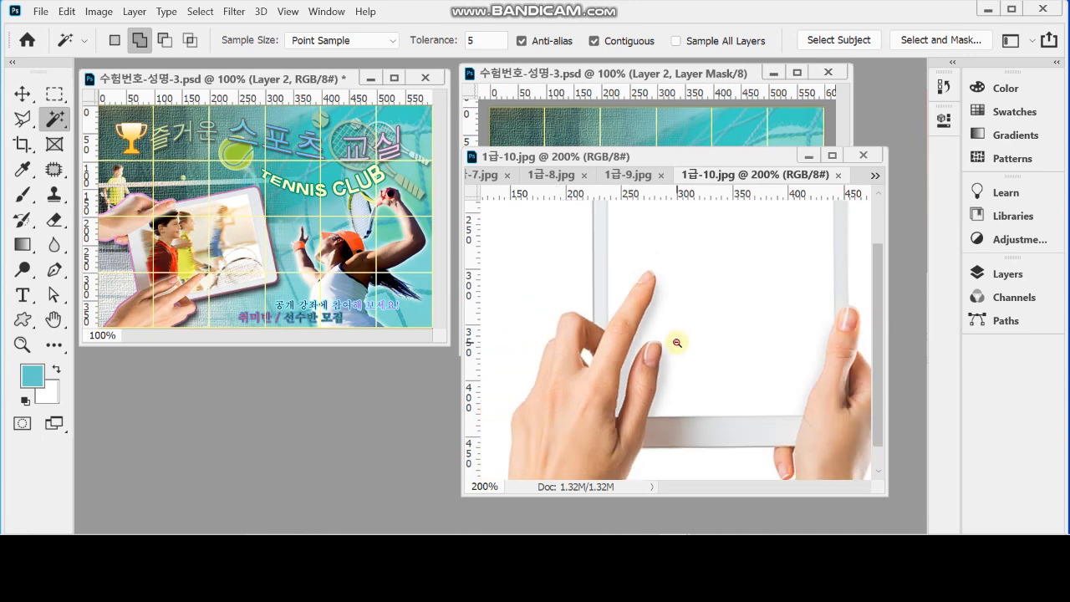
pyautogui.keyDown('alt'); pyautogui.click(684, 337); pyautogui.keyUp('alt')
pyautogui.scroll(-1, 684, 337)
pyautogui.scroll(1, 691, 327)
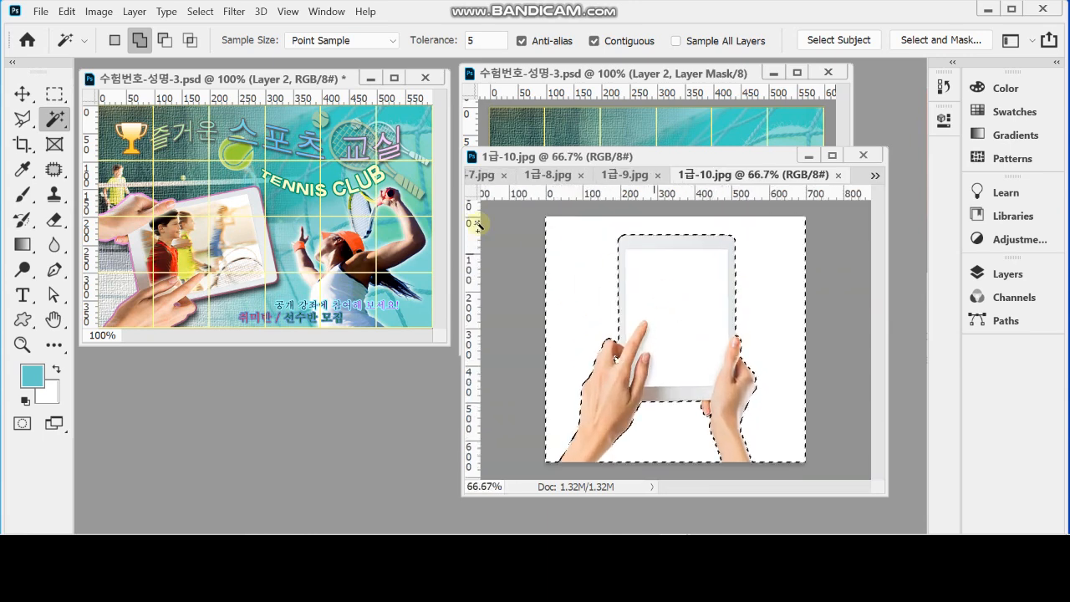
# Invert the selection and copy the hand-held tablet into the poster document 수험번호-성명-3.psd
pyautogui.click(199, 12)
pyautogui.click(214, 75)
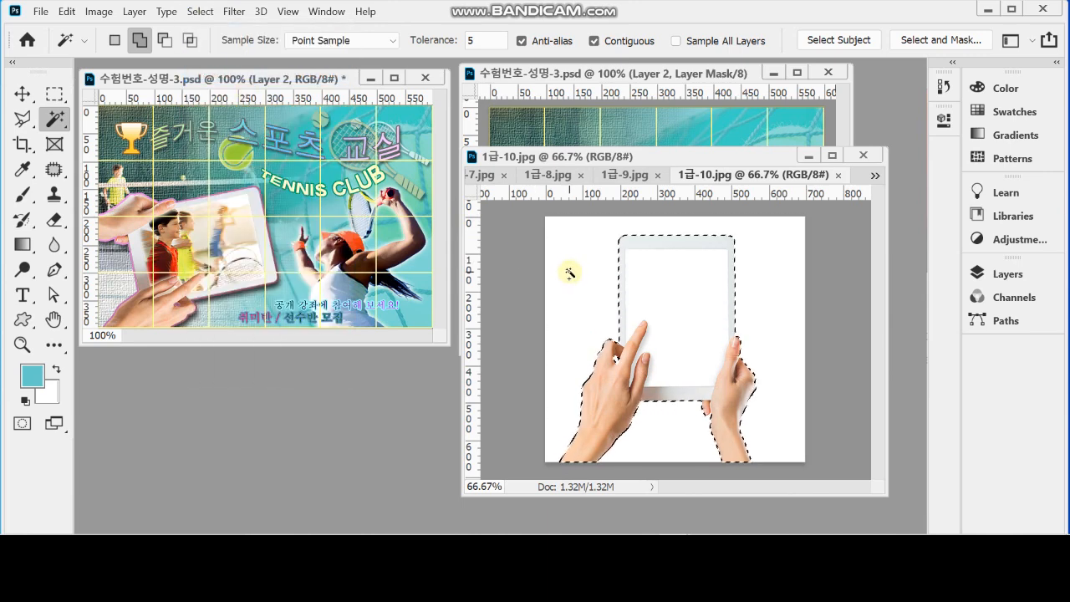
pyautogui.click(629, 74)
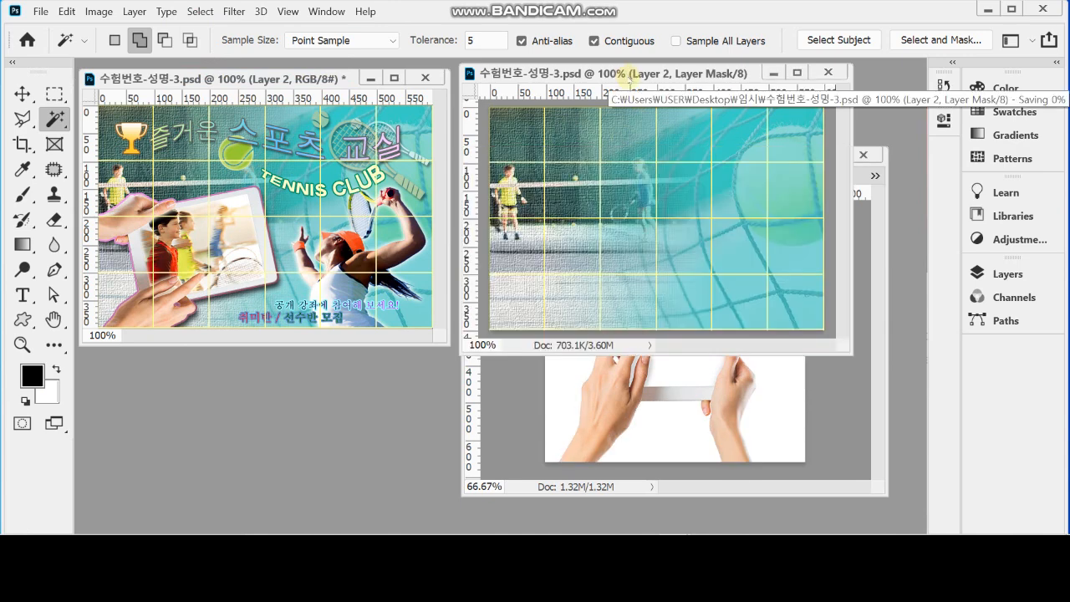
pyautogui.hotkey('ctrl', 'v')
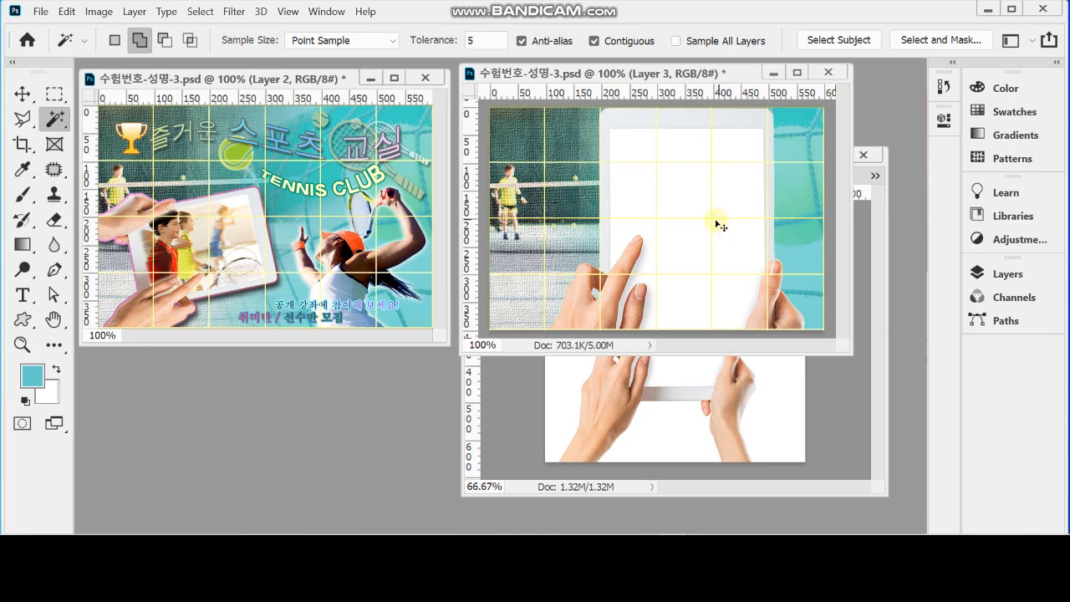
# Scale the pasted tablet to 56.93%, flip it vertically, rotate it -102° and place it at the poster's lower left
pyautogui.hotkey('ctrl', 't')
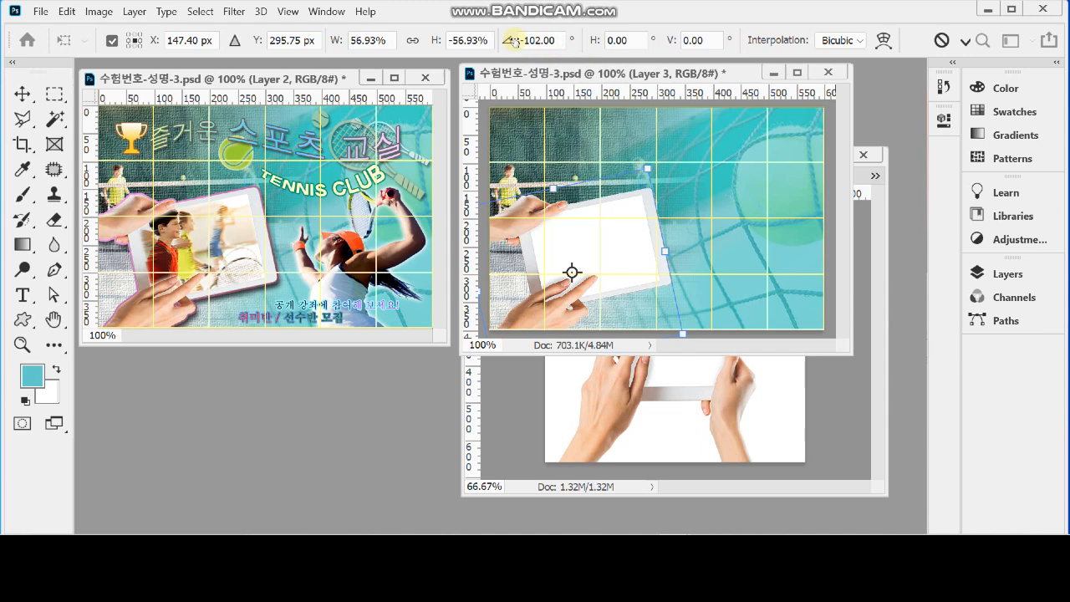
pyautogui.press('Return')
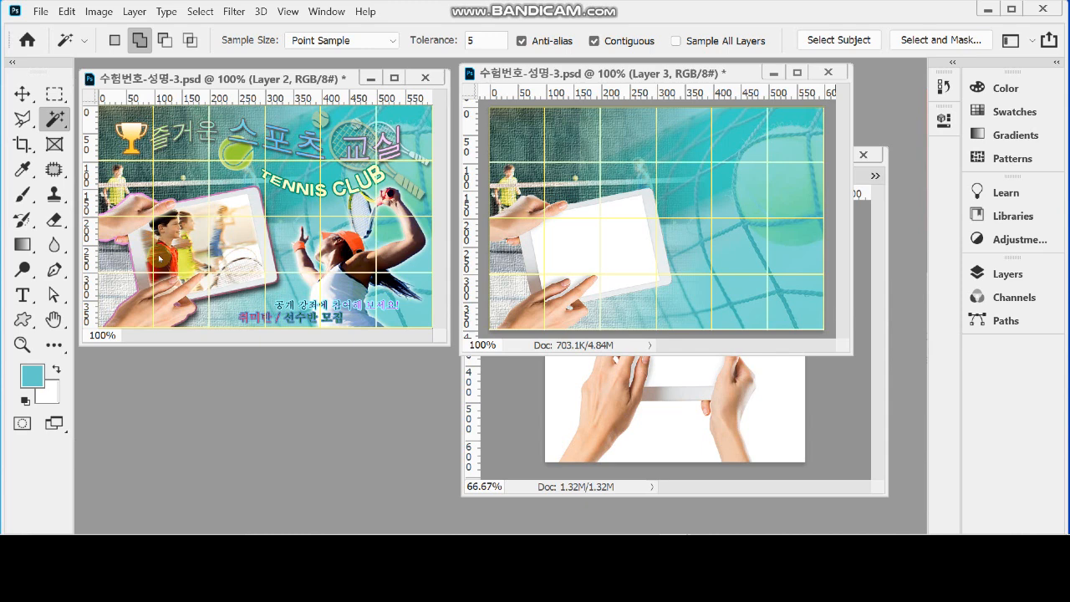
# Enlarge the poster window around the tablet at 300% and set the Pen tool to Path mode
pyautogui.keyDown('ctrl'); pyautogui.click(611, 249); pyautogui.keyUp('ctrl')
pyautogui.keyDown('ctrl'); pyautogui.click(616, 246); pyautogui.keyUp('ctrl')
pyautogui.moveTo(588, 209); pyautogui.dragTo(661, 199)
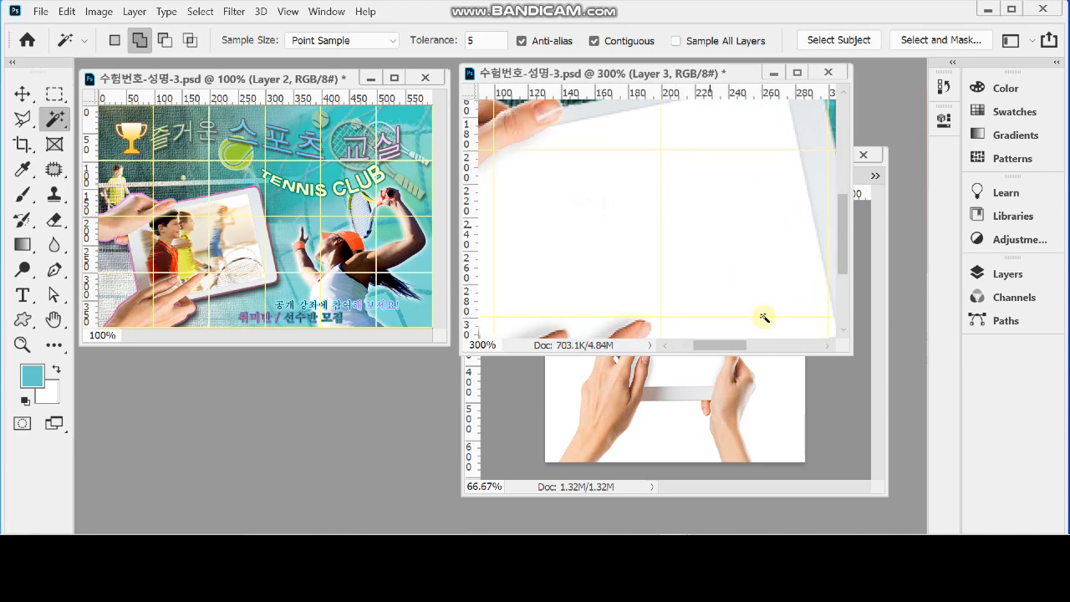
pyautogui.moveTo(852, 355); pyautogui.dragTo(954, 472)
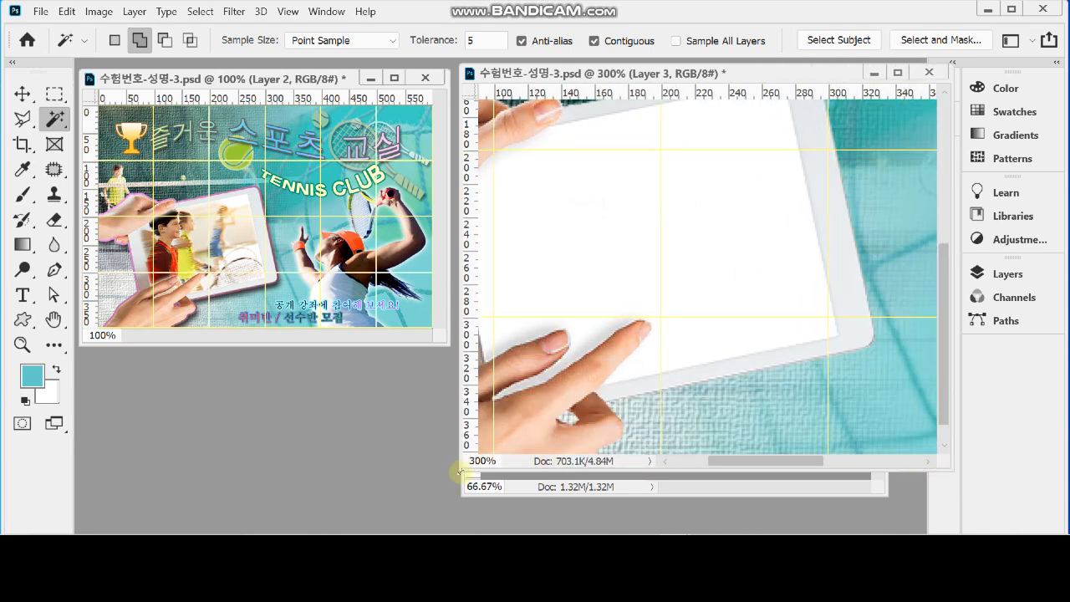
pyautogui.moveTo(458, 475); pyautogui.dragTo(365, 489)
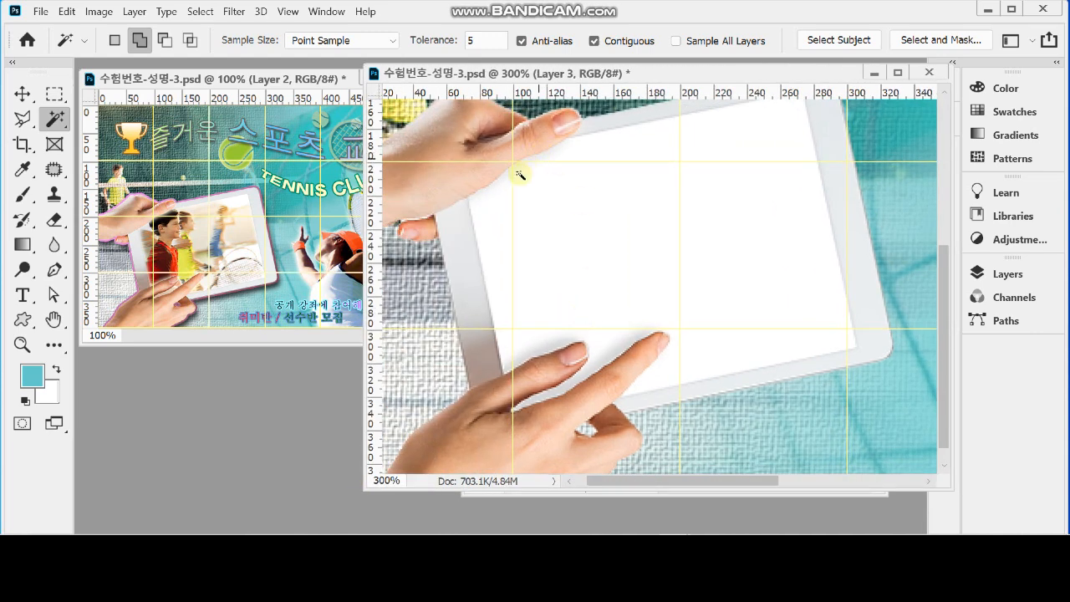
pyautogui.moveTo(607, 196); pyautogui.dragTo(557, 204)
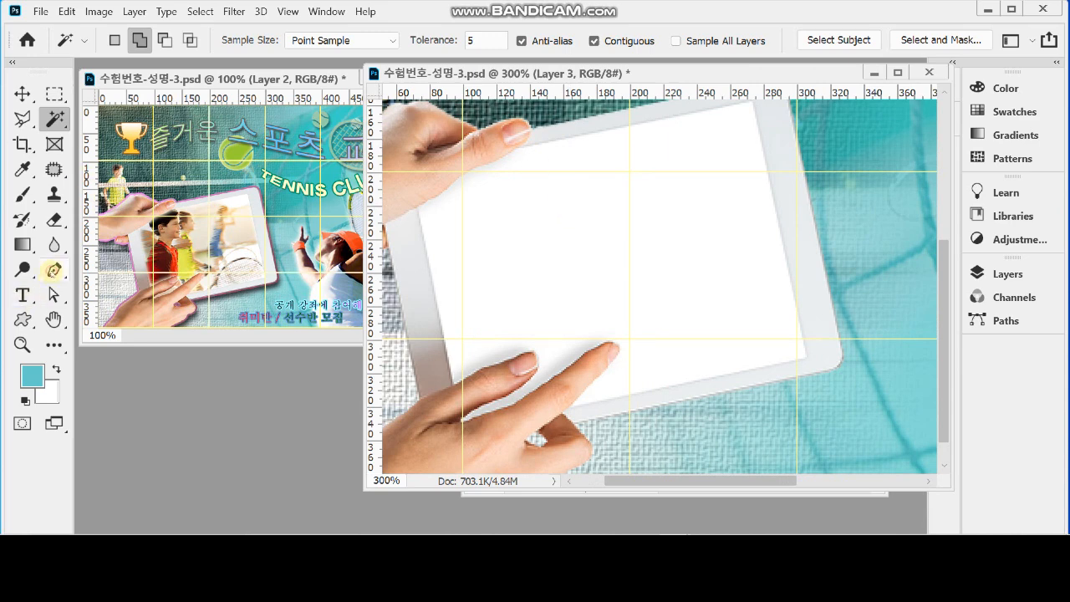
pyautogui.click(52, 272)
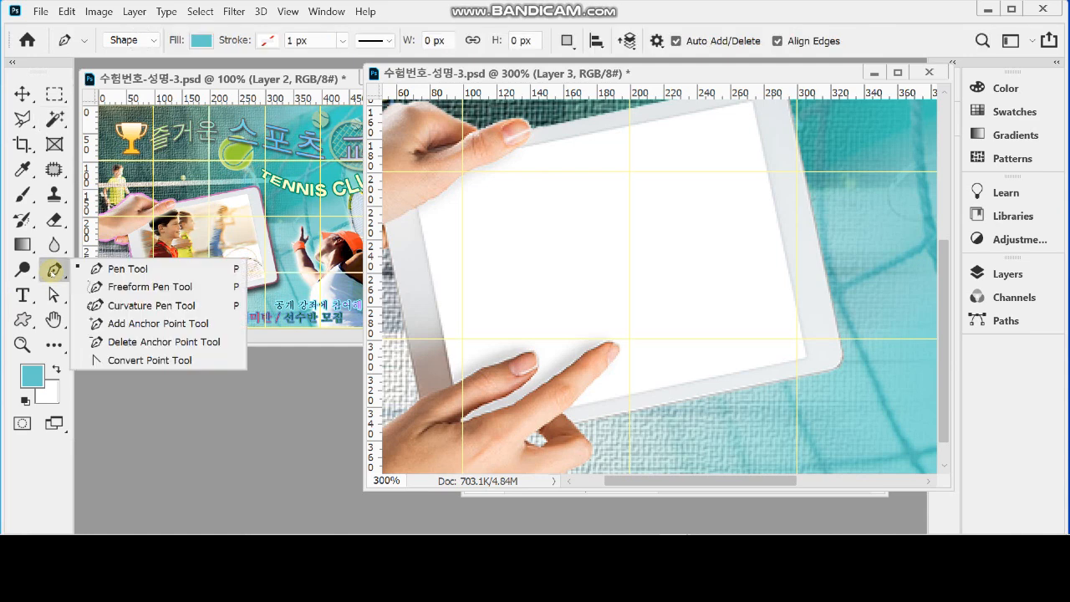
pyautogui.click(100, 269)
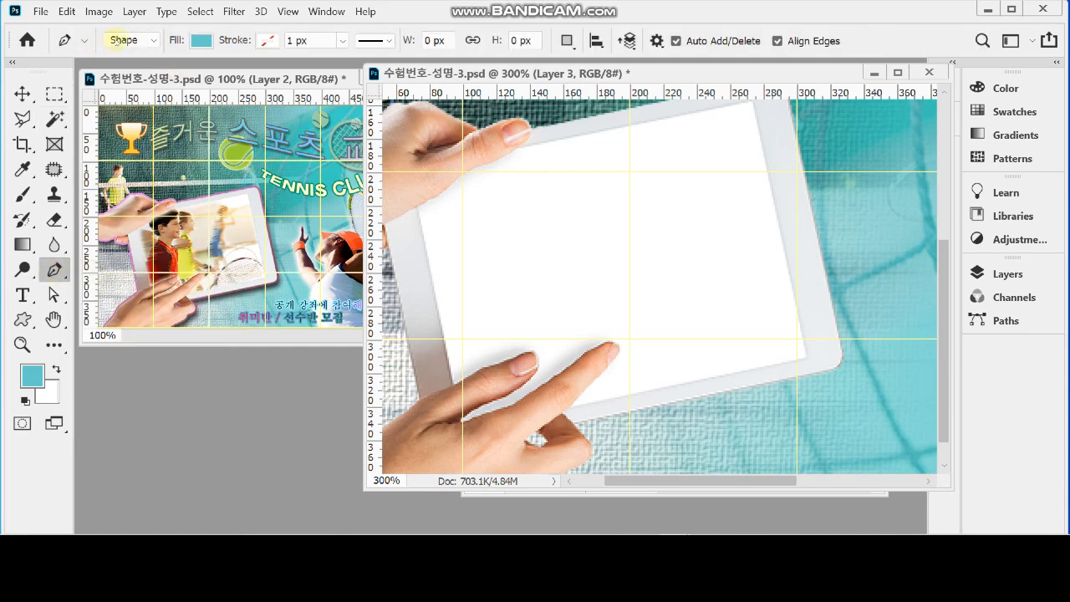
pyautogui.click(121, 40)
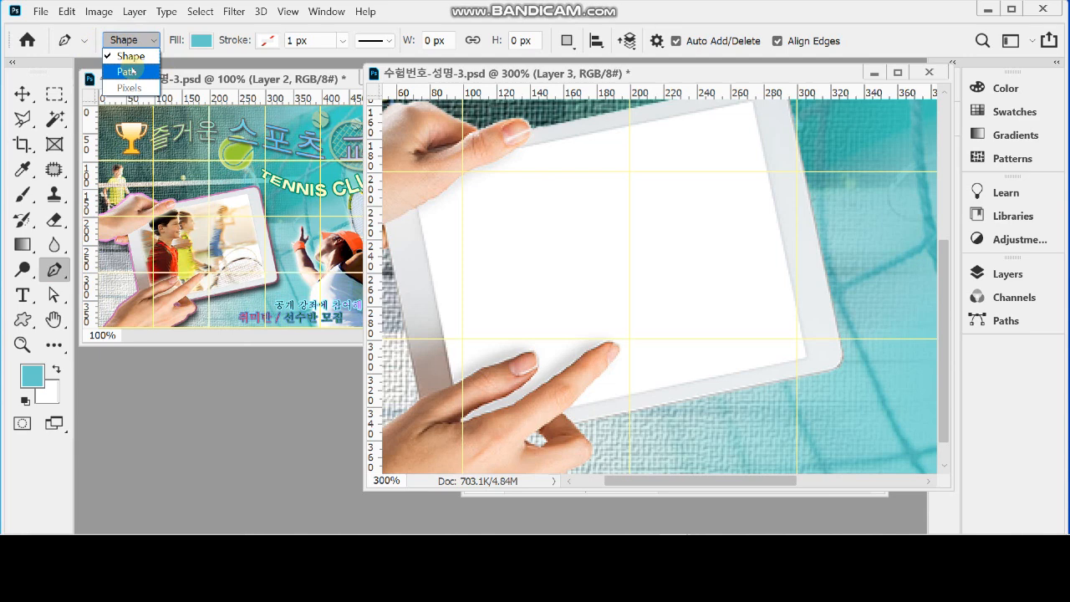
pyautogui.click(130, 72)
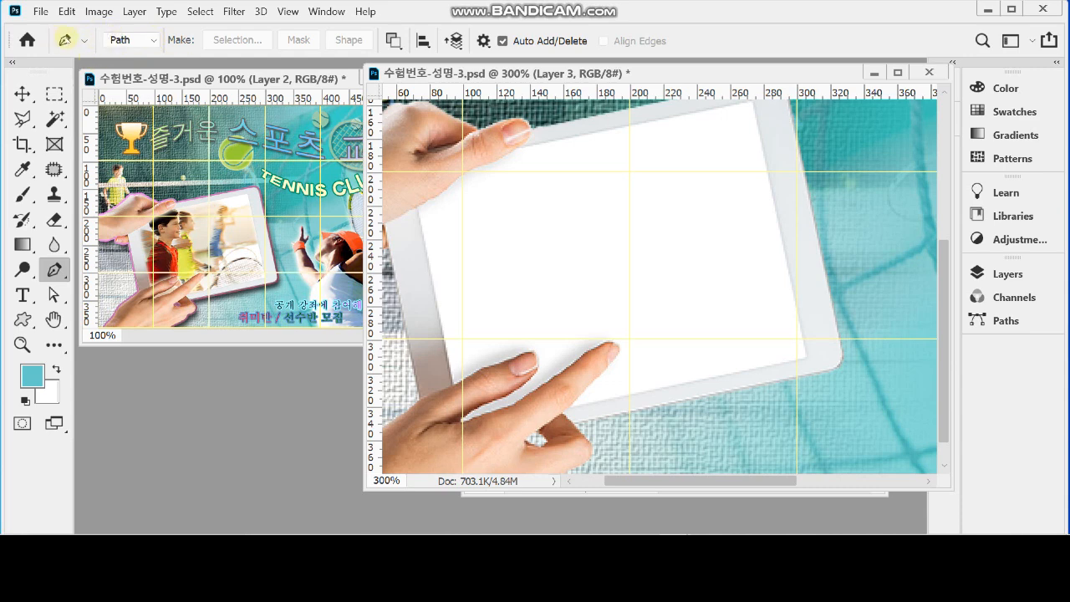
# Reset all tools to their default settings and check the Pen tool's drawing mode and path operation
pyautogui.rightClick(65, 39)
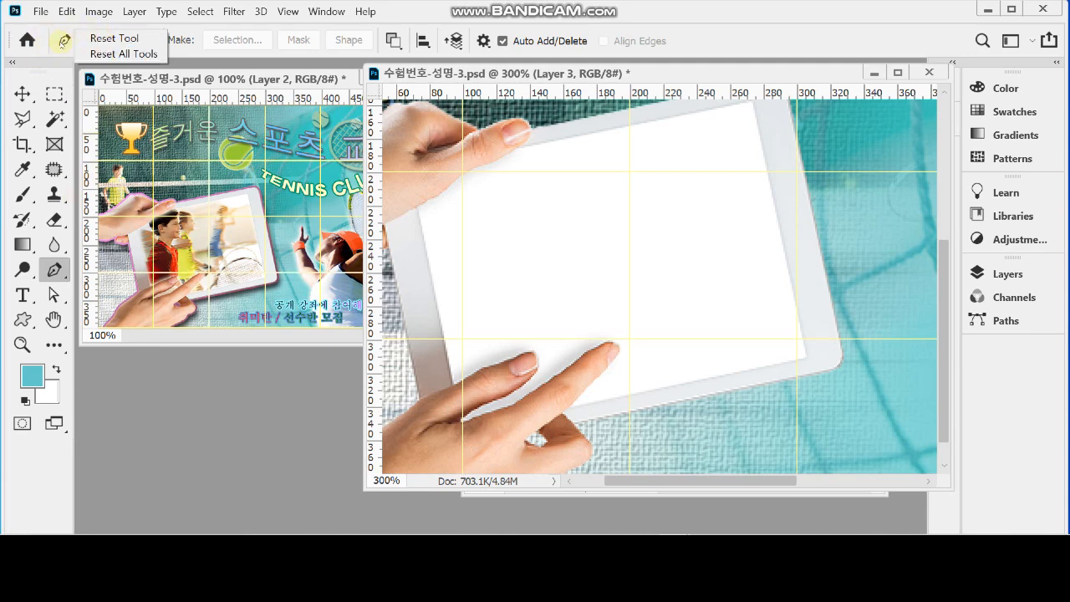
pyautogui.click(101, 53)
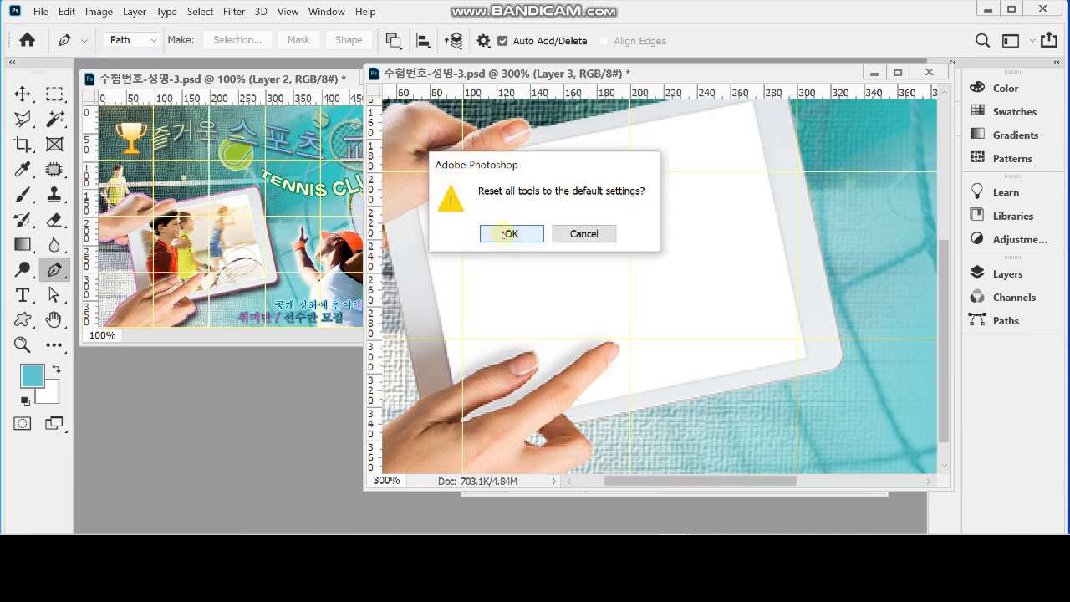
pyautogui.click(509, 233)
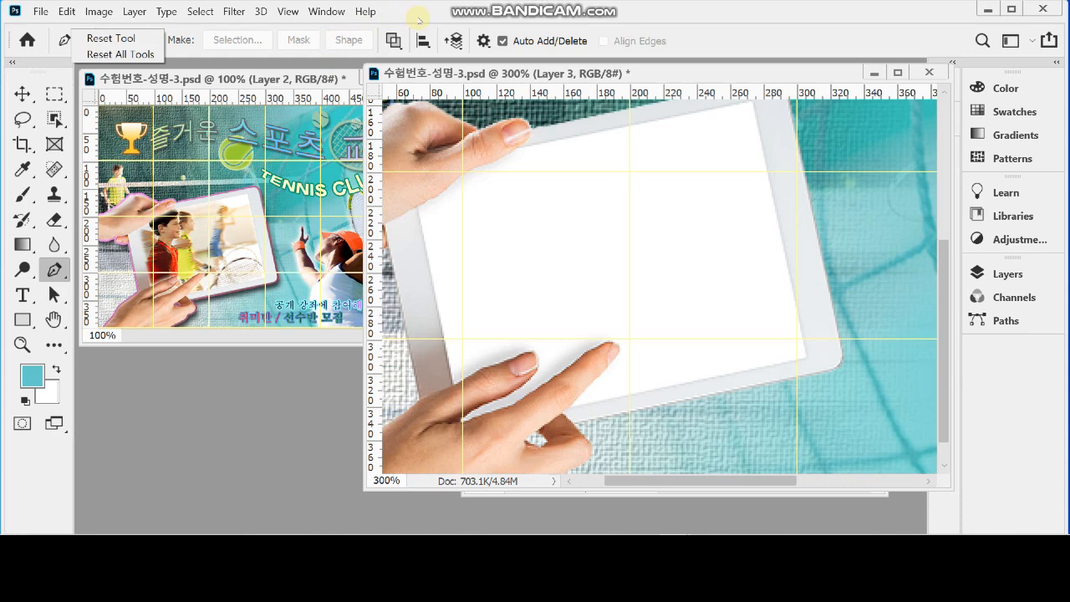
pyautogui.click(420, 18)
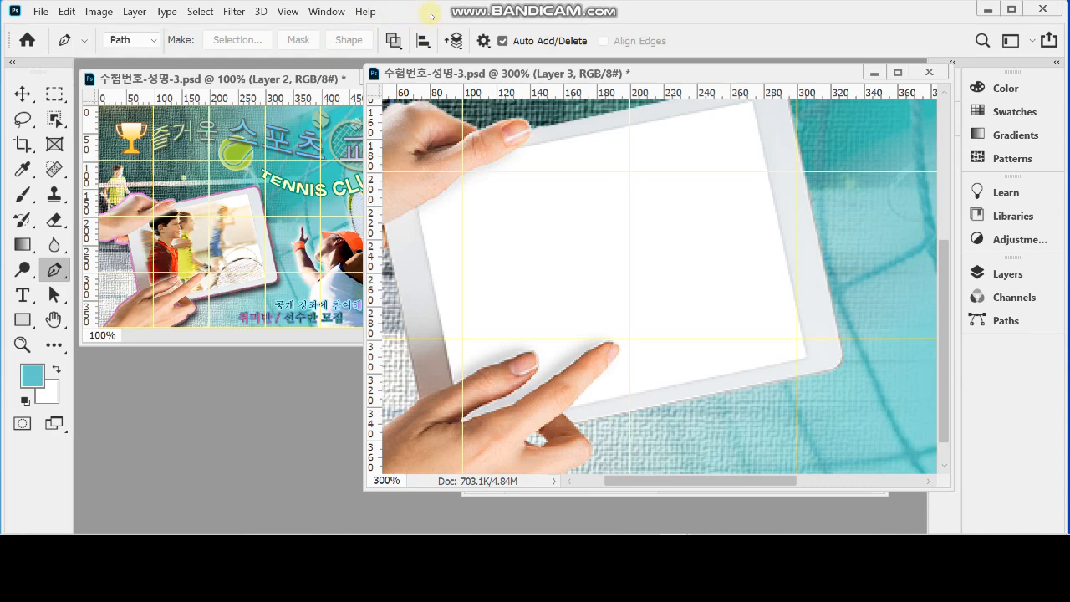
pyautogui.click(126, 41)
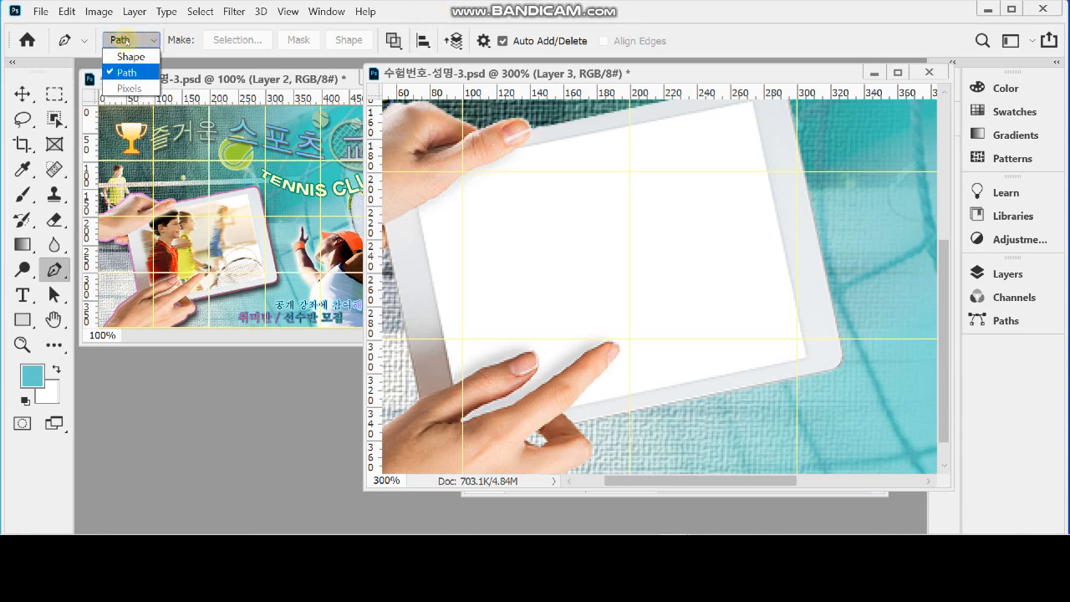
pyautogui.click(125, 40)
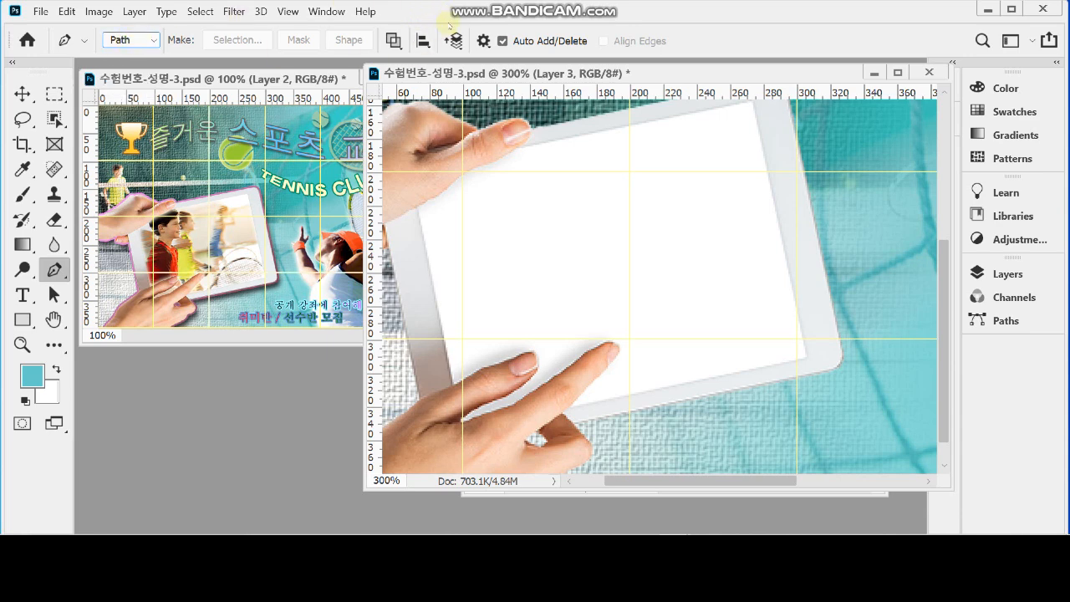
pyautogui.click(392, 41)
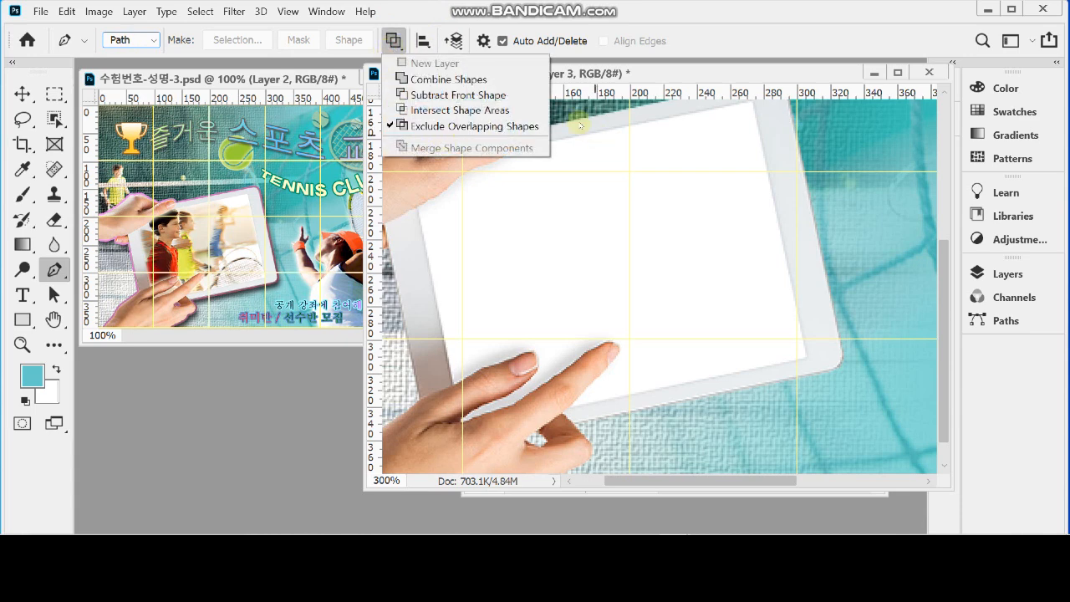
pyautogui.click(607, 26)
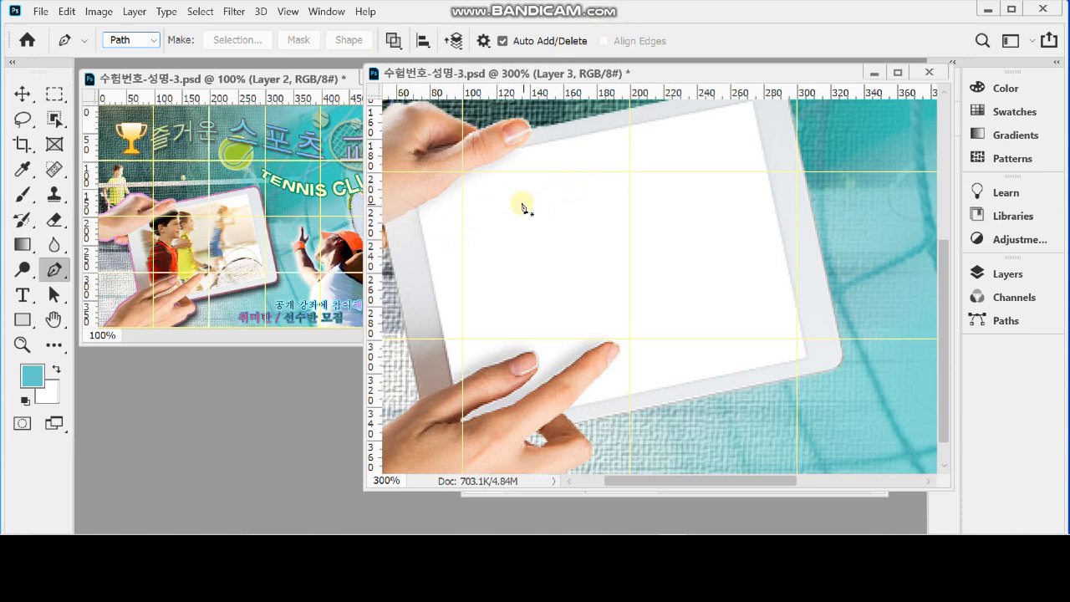
# Start a path at the screen's upper-left corner and trace the upper hand's lower edge up to the thumb
pyautogui.keyDown('ctrl'); pyautogui.click(454, 205); pyautogui.keyUp('ctrl')
pyautogui.keyDown('ctrl'); pyautogui.click(454, 204); pyautogui.keyUp('ctrl')
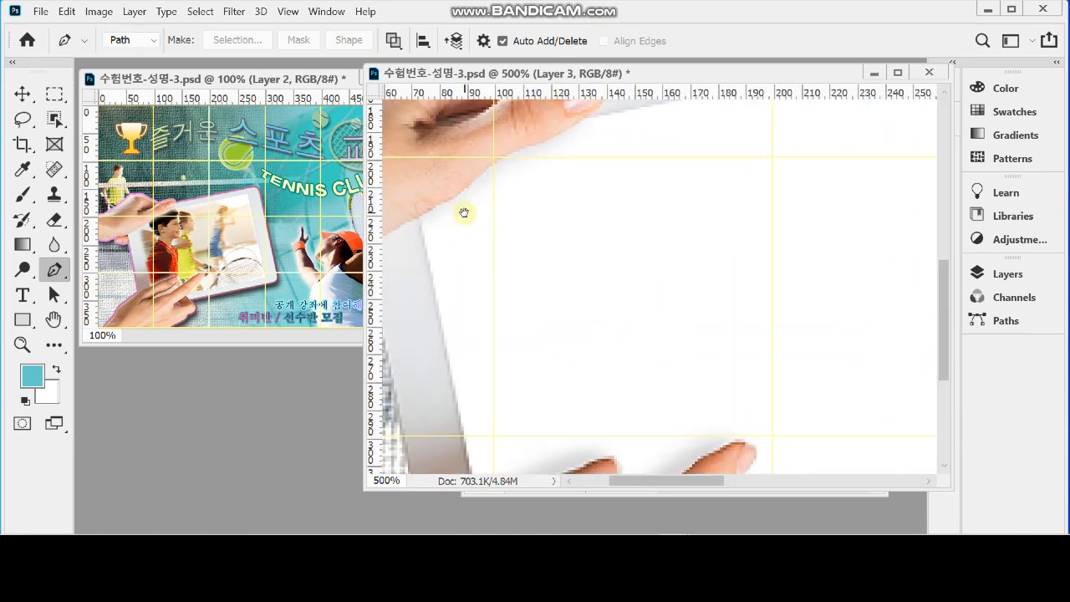
pyautogui.click(416, 219)
pyautogui.click(444, 204)
pyautogui.moveTo(494, 163); pyautogui.dragTo(505, 156)
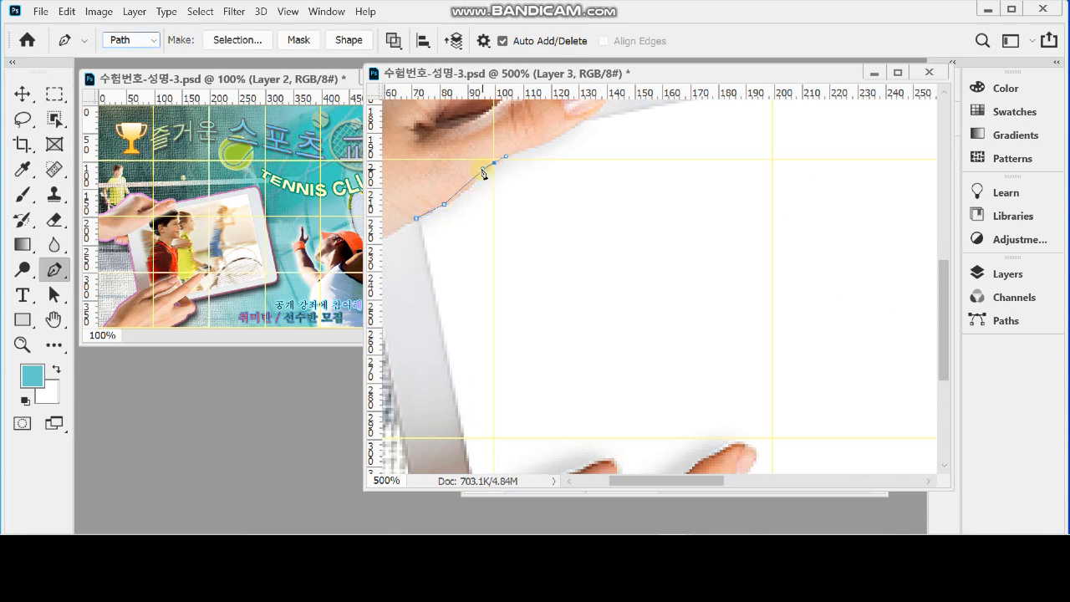
pyautogui.click(480, 177)
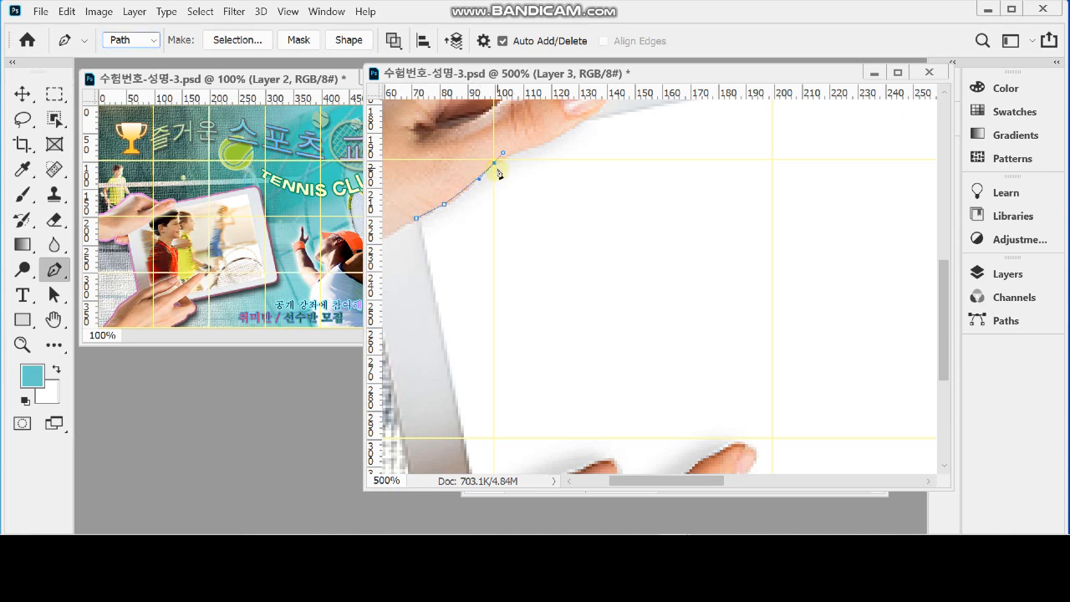
pyautogui.moveTo(549, 148); pyautogui.dragTo(503, 214)
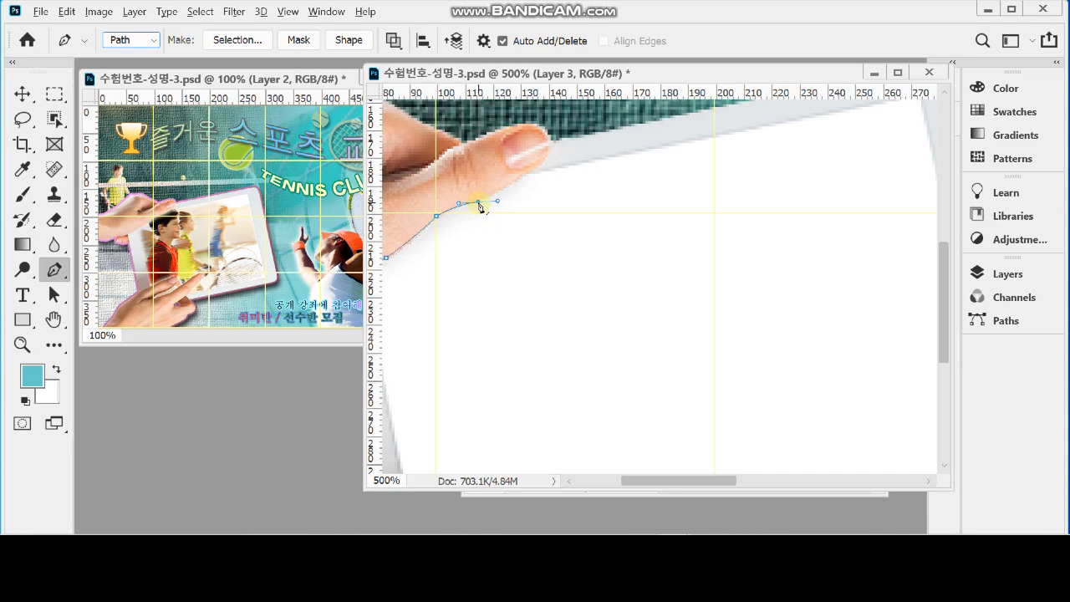
pyautogui.click(479, 203)
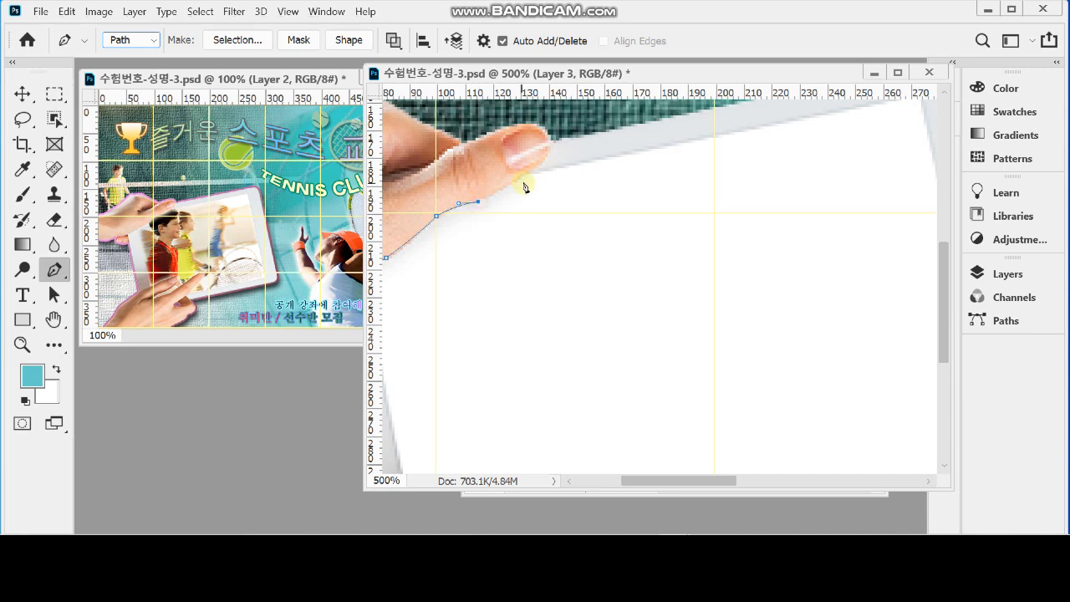
pyautogui.moveTo(525, 175); pyautogui.dragTo(543, 159)
pyautogui.keyDown('alt'); pyautogui.click(525, 175); pyautogui.keyUp('alt')
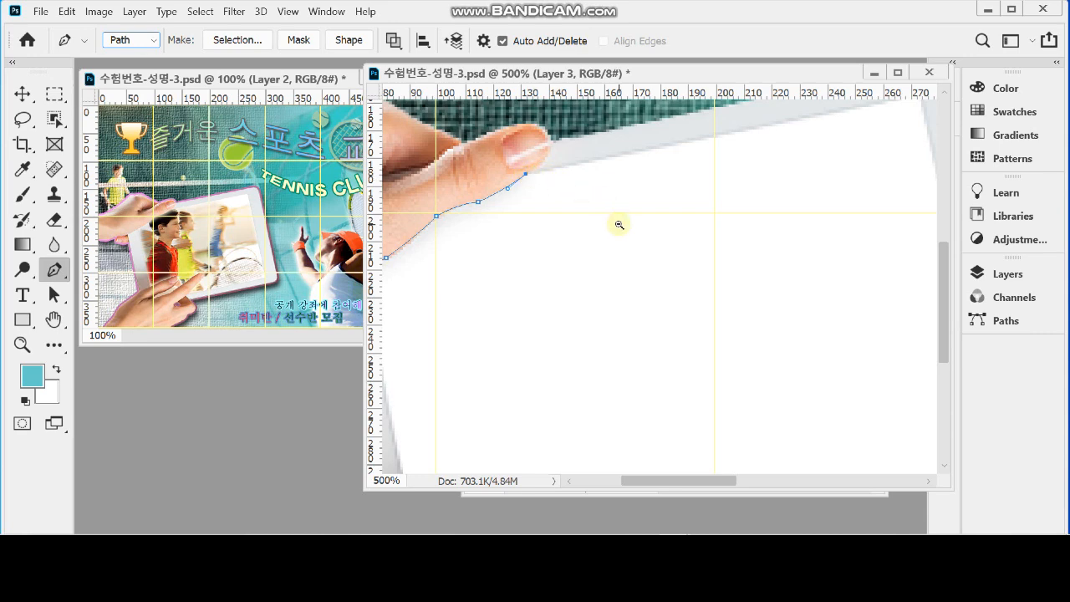
# Continue the path around the tablet's white screen and the lower hand's two fingers, and close it at the starting point
pyautogui.scroll(-1, 616, 223)
pyautogui.moveTo(604, 239); pyautogui.dragTo(585, 213)
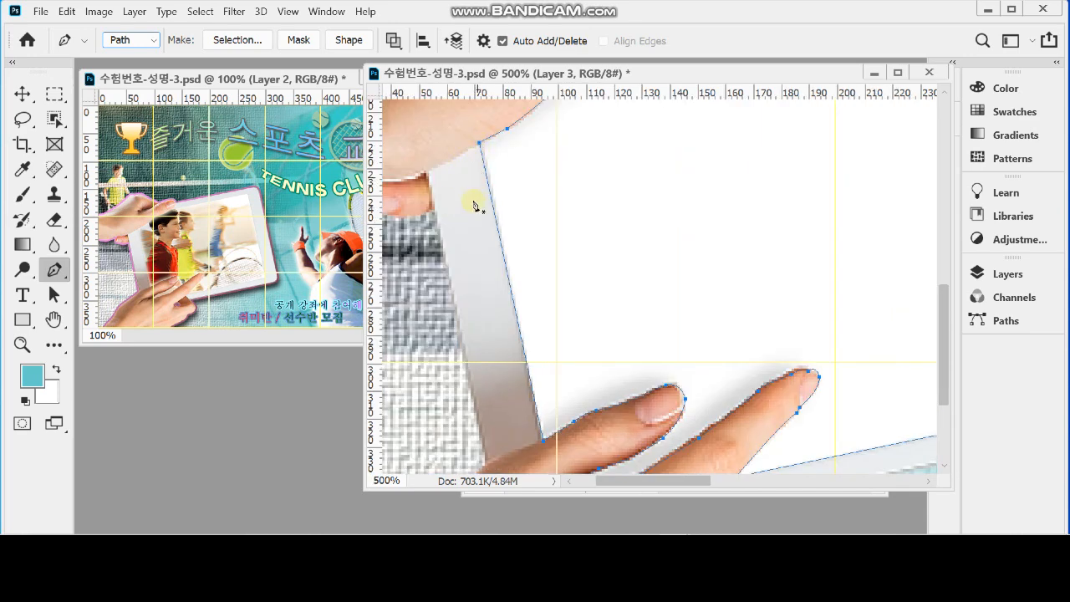
pyautogui.scroll(-2, 644, 210)
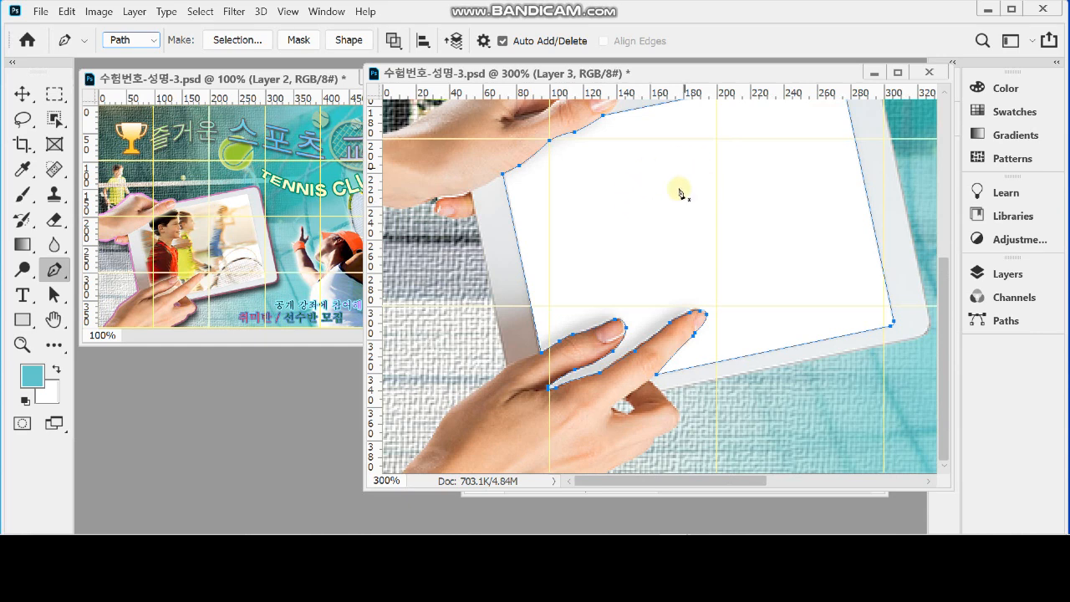
pyautogui.moveTo(671, 162); pyautogui.dragTo(622, 199)
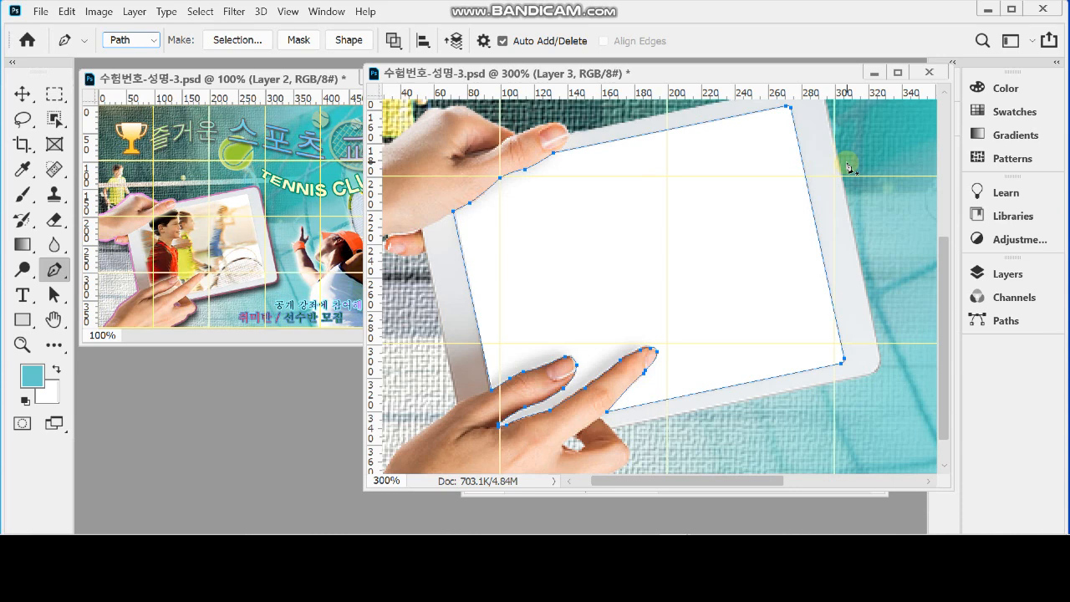
# Convert the closed screen path into a selection, copy the tablet's white screen onto its own layer, and check it in the layer stack
pyautogui.hotkey('ctrl', 'Return')
pyautogui.click(693, 79)
pyautogui.hotkey('ctrl', 'Return')
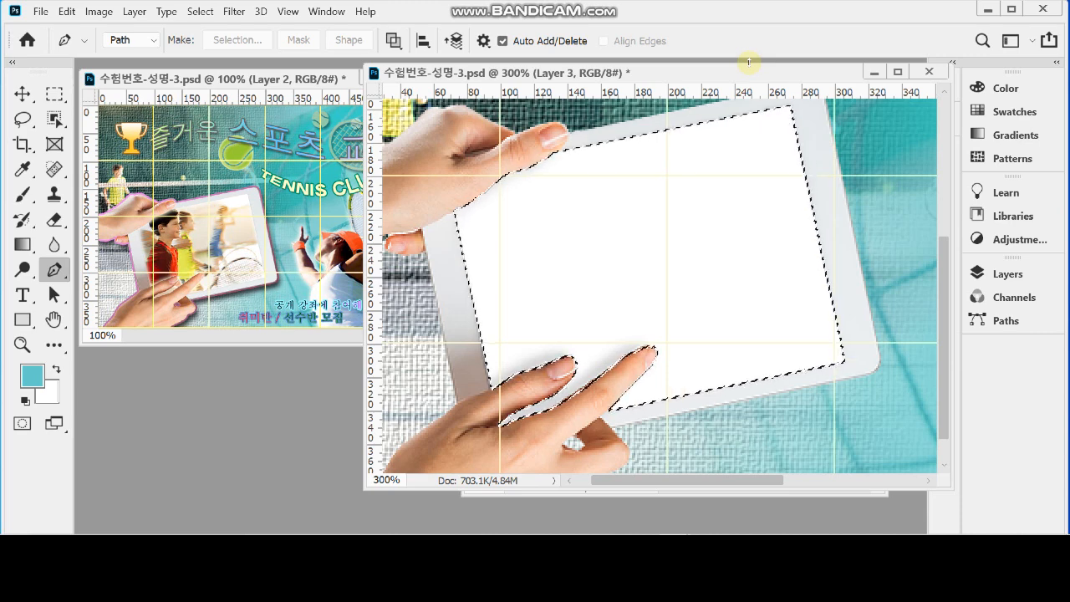
pyautogui.hotkey('ctrl', 'j')
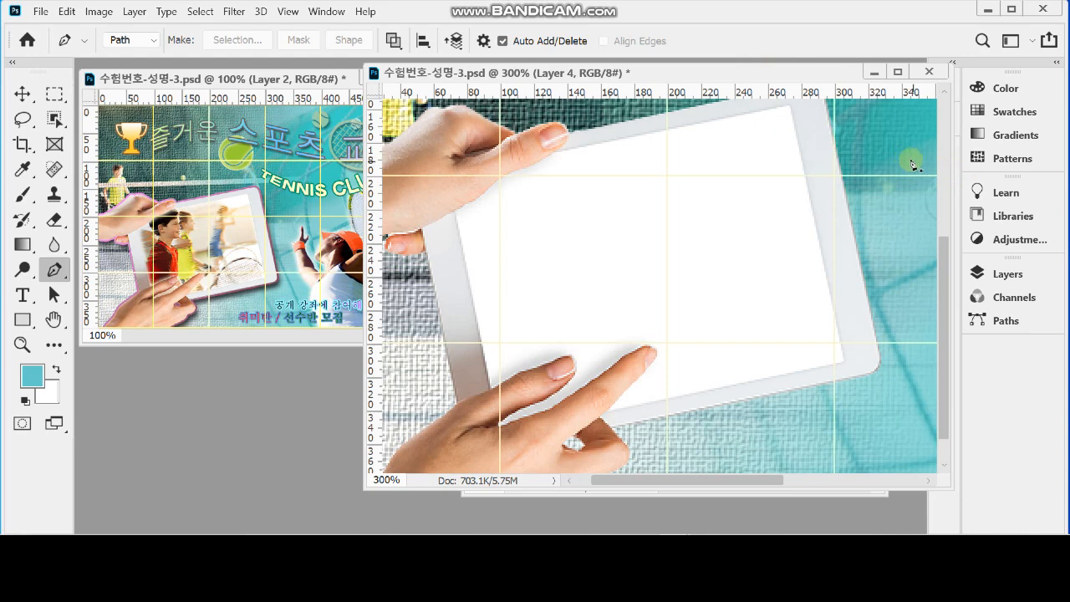
pyautogui.click(986, 274)
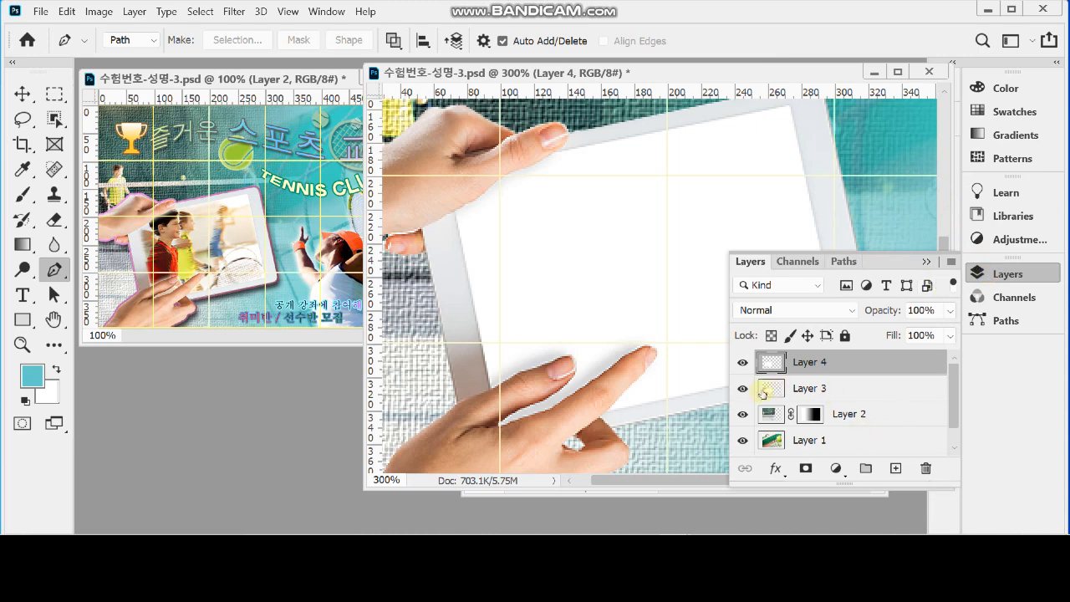
pyautogui.moveTo(741, 388)
pyautogui.mouseDown()
pyautogui.moveTo(741, 441)
pyautogui.moveTo(742, 390)
pyautogui.mouseUp()
pyautogui.click(974, 274)
# Copy the photo from 1급-9.jpg into the poster and position it over the tablet
pyautogui.hotkey('ctrl', '-')
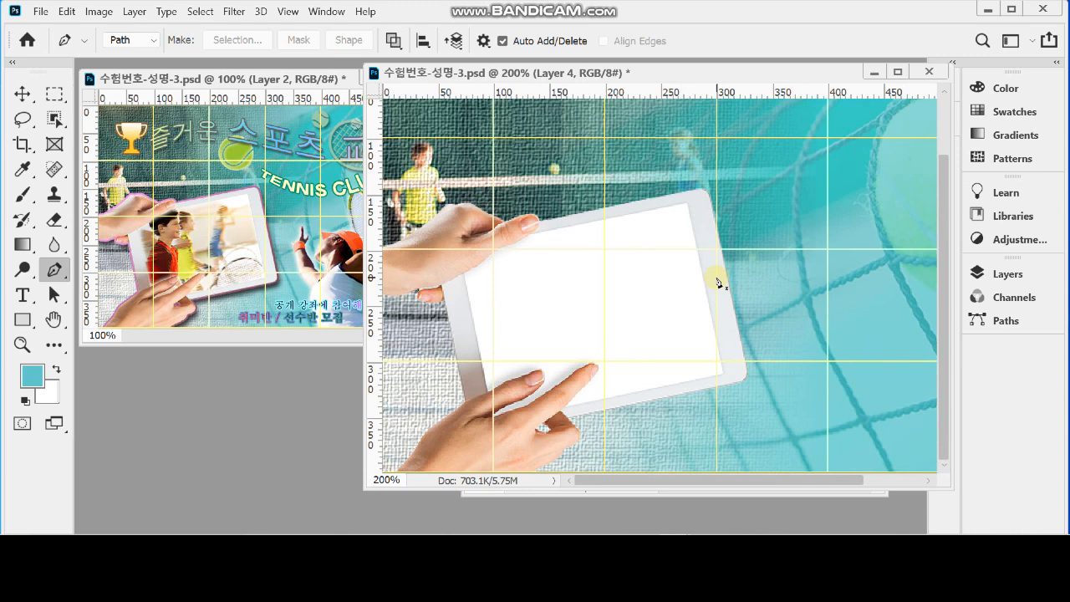
pyautogui.click(678, 496)
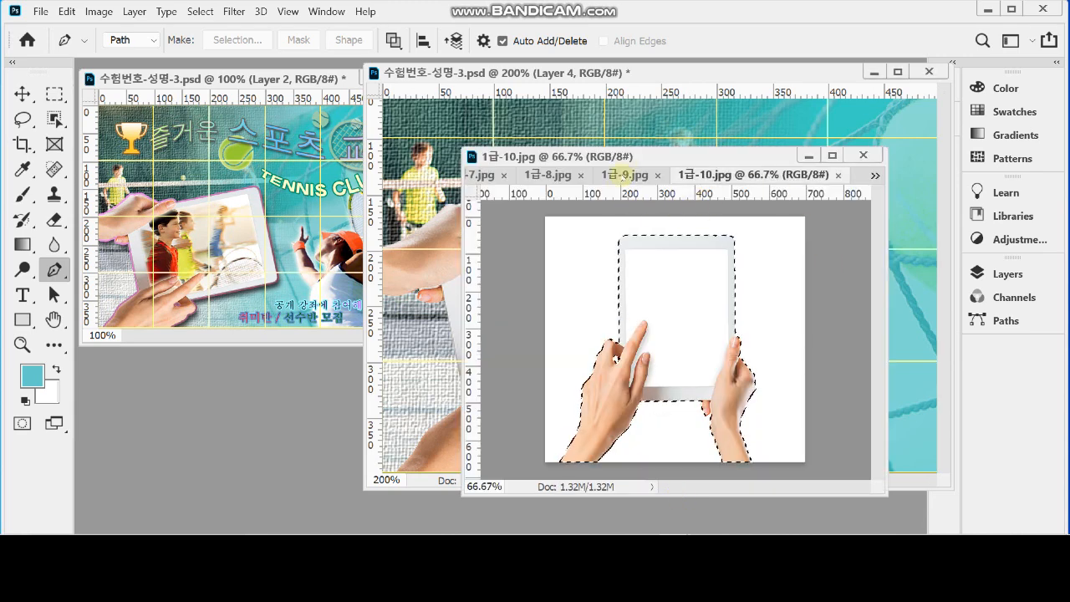
pyautogui.click(637, 174)
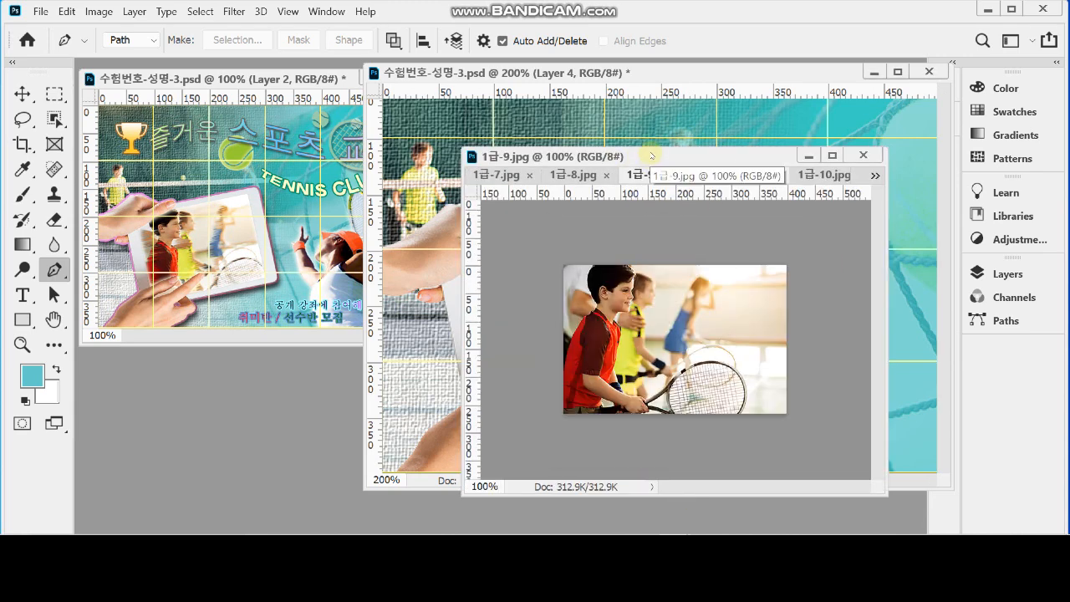
pyautogui.moveTo(651, 157); pyautogui.dragTo(675, 229)
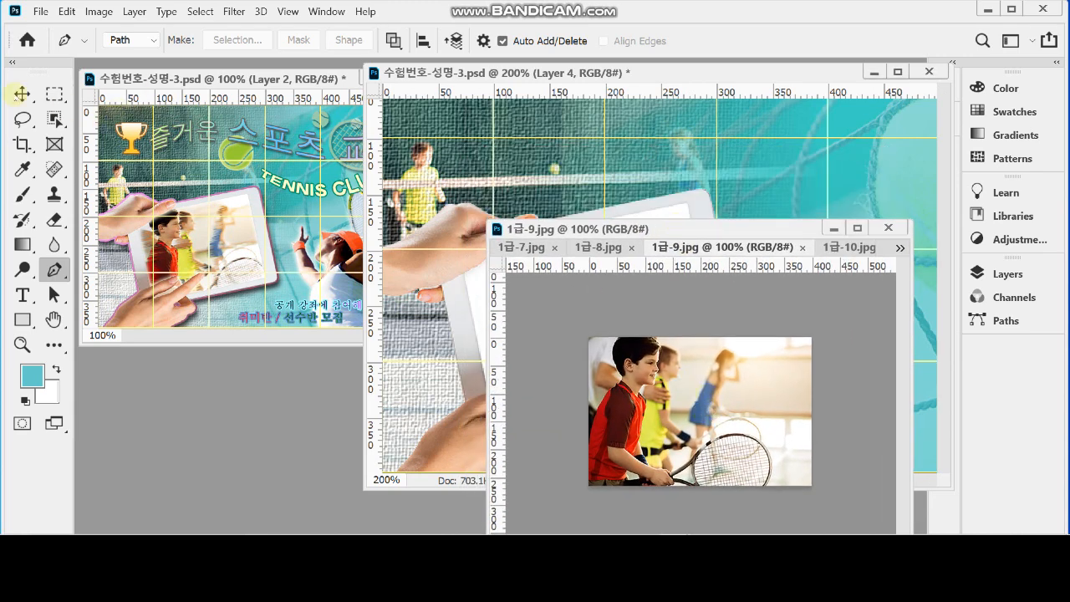
pyautogui.press('v')
pyautogui.moveTo(677, 425); pyautogui.dragTo(568, 196)
pyautogui.moveTo(633, 188); pyautogui.dragTo(589, 281)
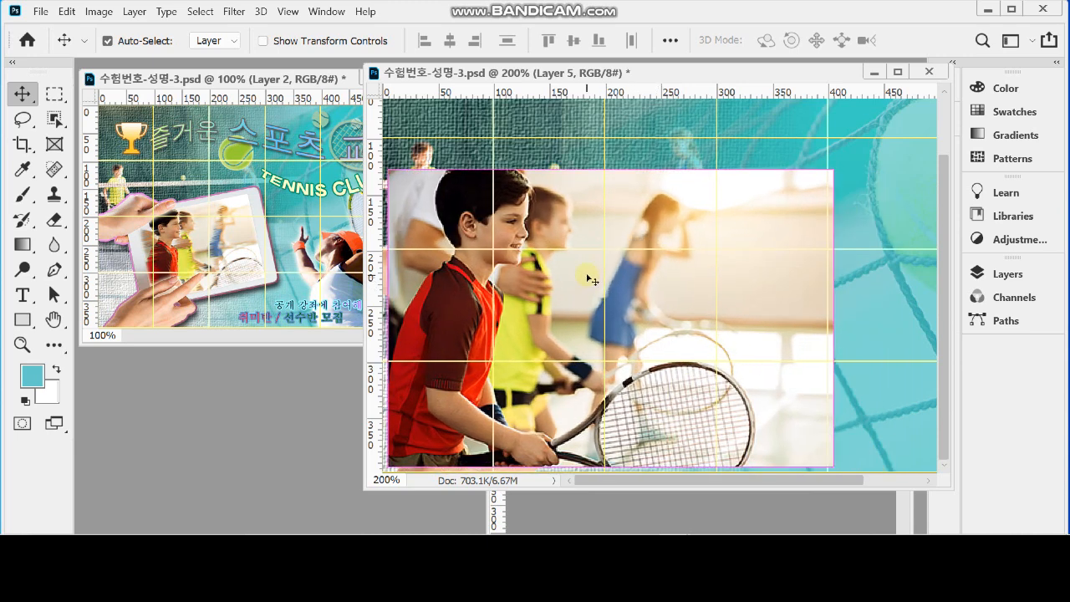
# Scale the tennis players photo down to about 65% and place it so it covers the tablet's screen
pyautogui.press('ctrl')
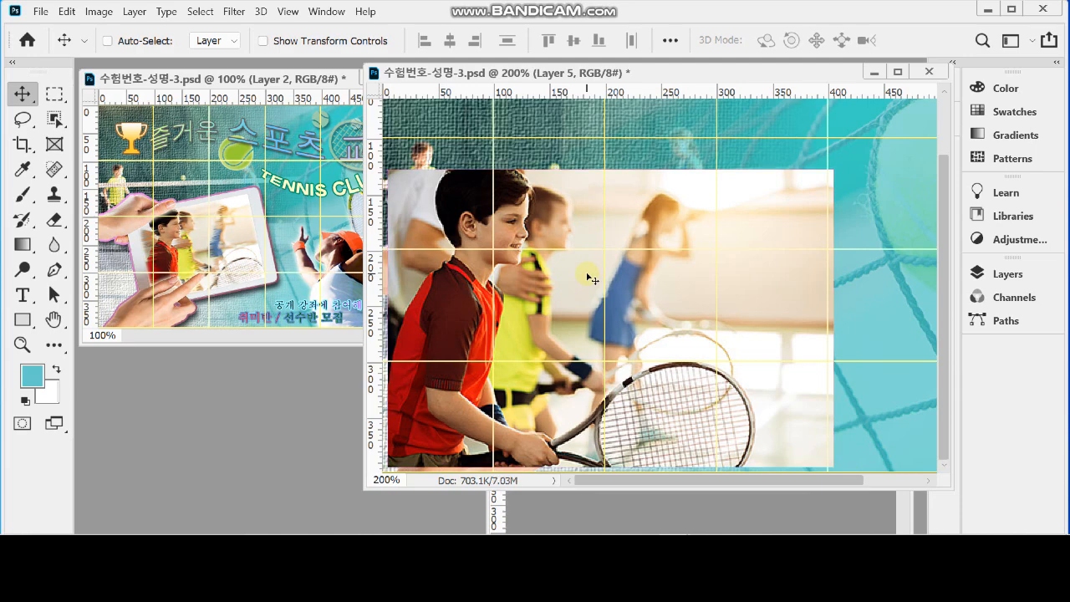
pyautogui.hotkey('ctrl', 't')
pyautogui.moveTo(832, 169); pyautogui.dragTo(661, 281)
pyautogui.moveTo(619, 353); pyautogui.dragTo(681, 279)
pyautogui.moveTo(726, 212); pyautogui.dragTo(709, 246)
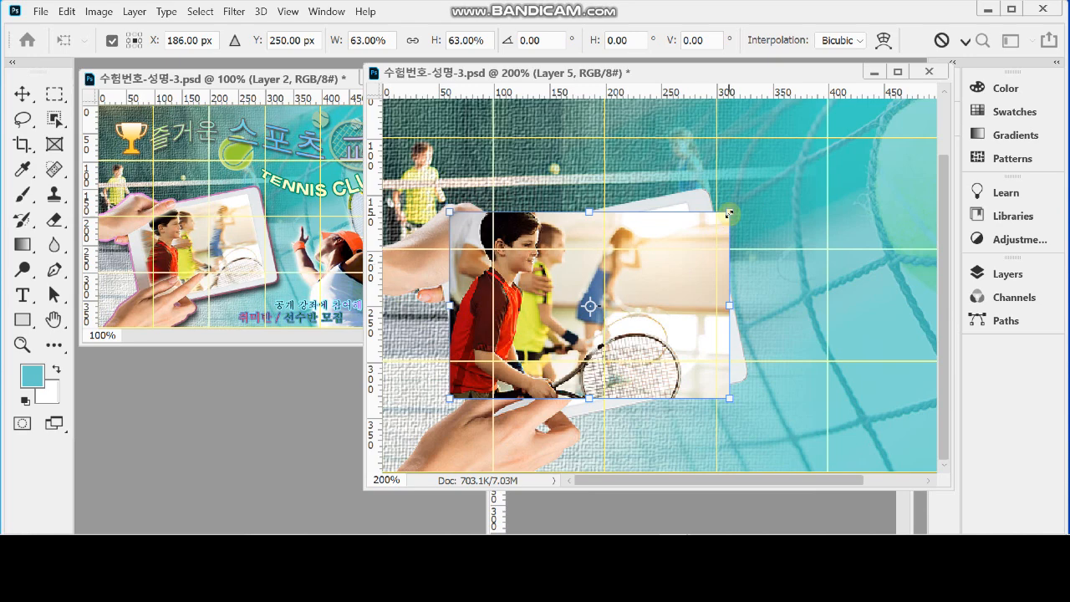
pyautogui.moveTo(729, 210); pyautogui.dragTo(739, 205)
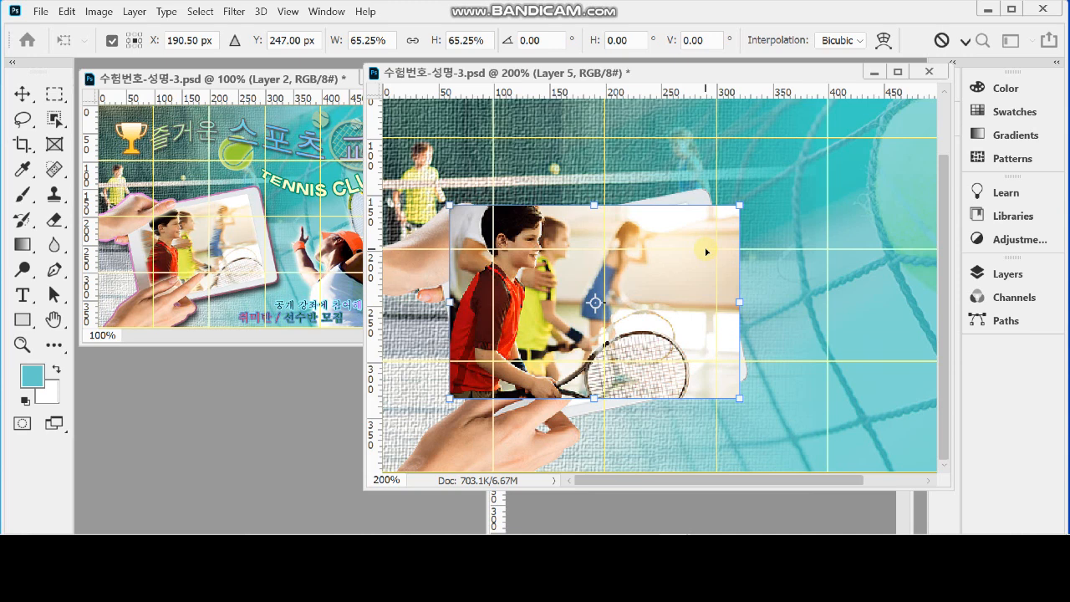
pyautogui.press('Return')
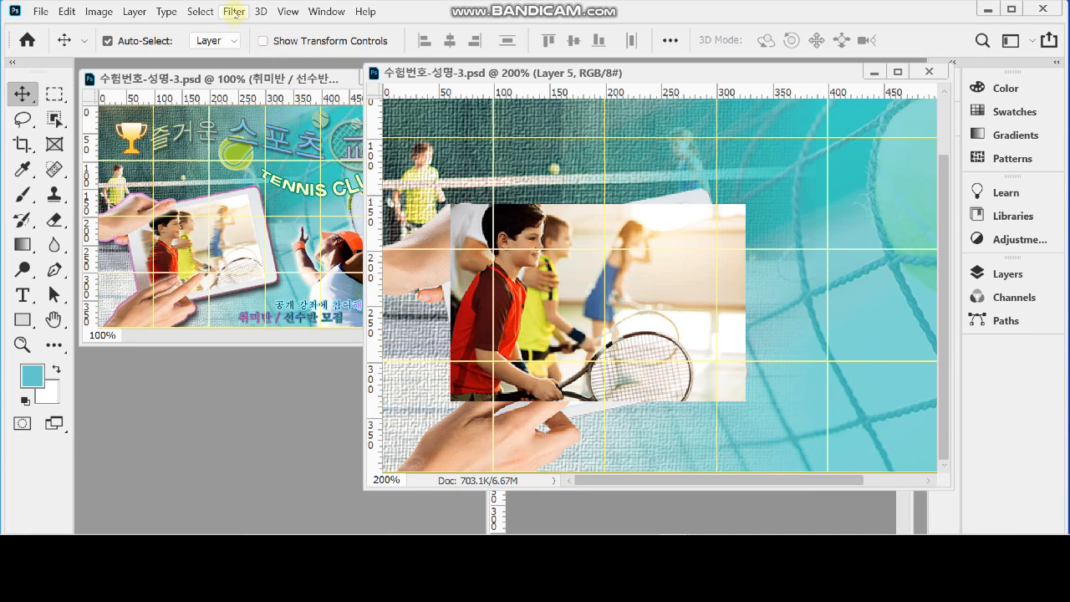
# Apply the Wind filter to the players photo with the Wind method, blowing from the left
pyautogui.click(234, 12)
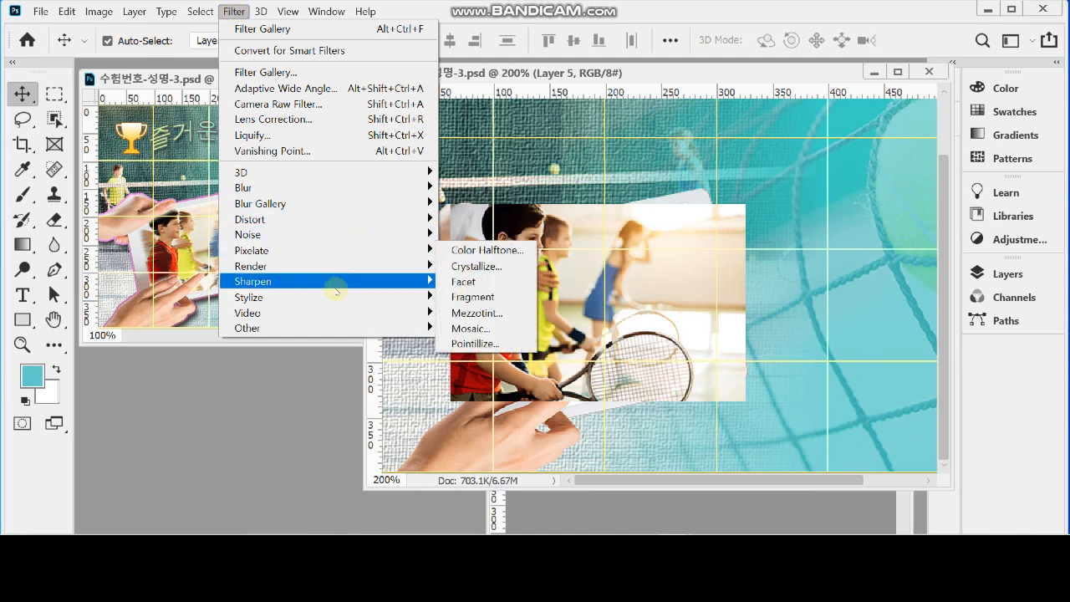
pyautogui.moveTo(332, 301)
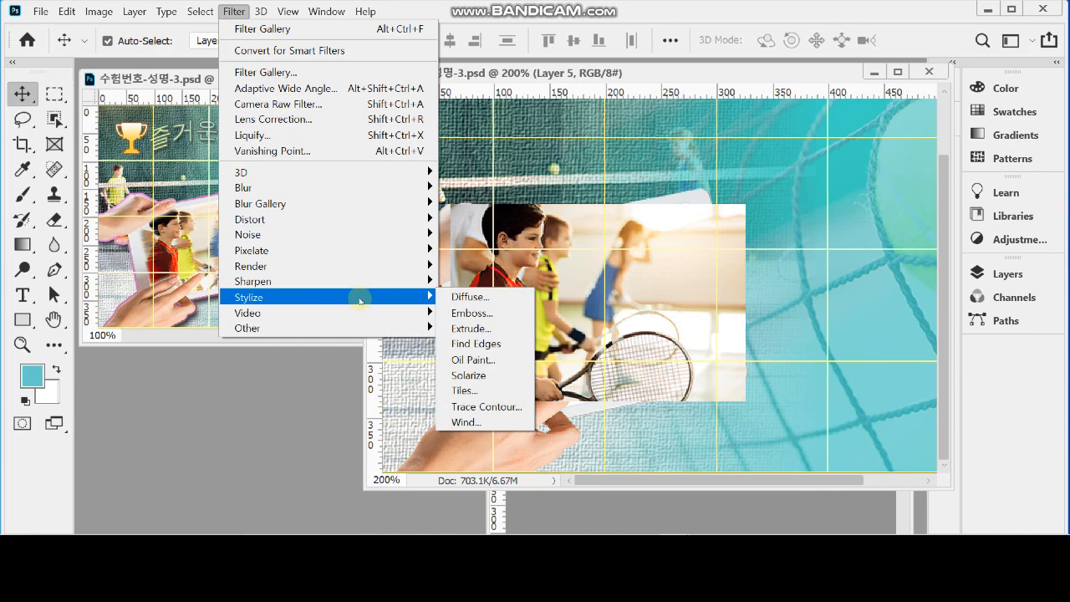
pyautogui.click(504, 424)
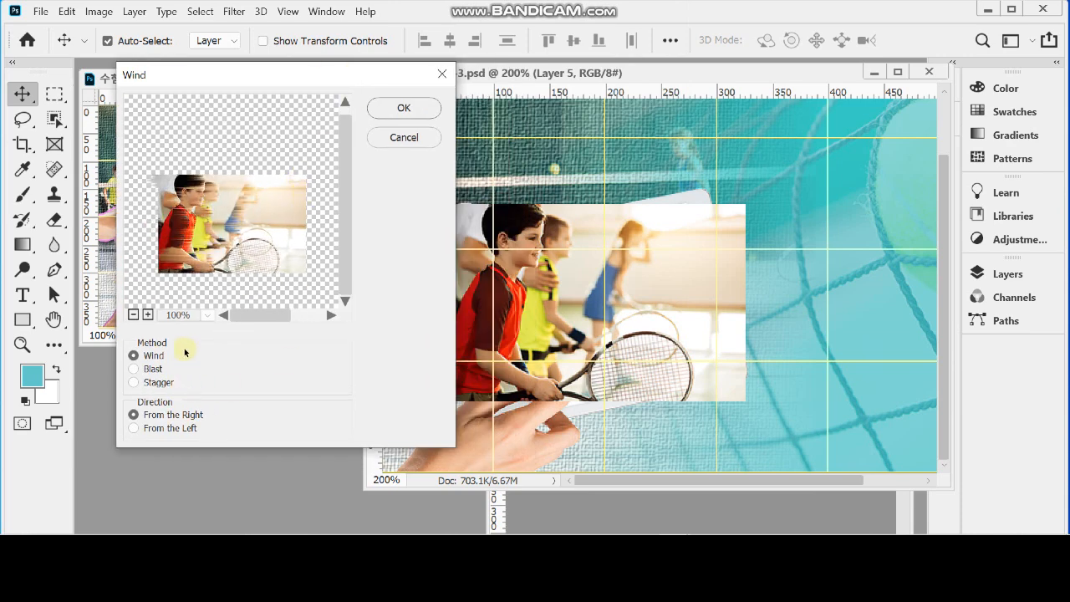
pyautogui.click(150, 369)
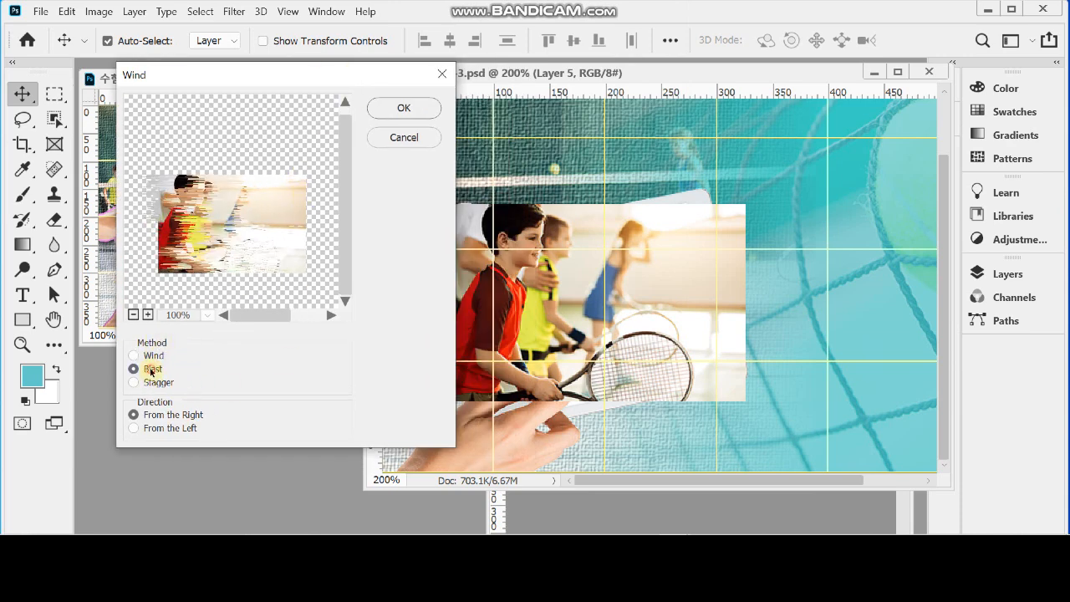
pyautogui.click(157, 384)
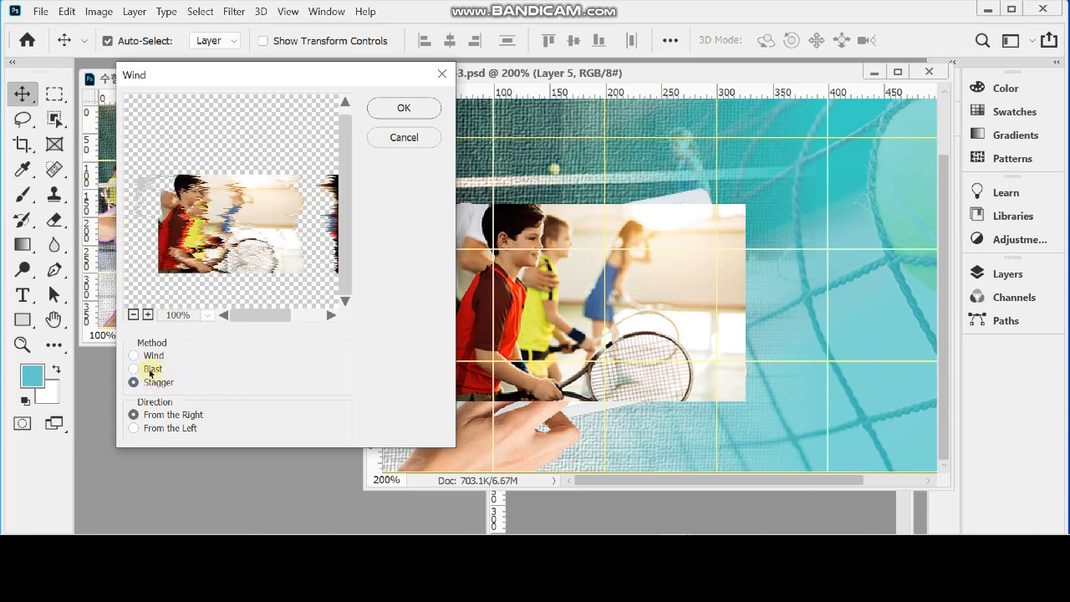
pyautogui.click(151, 371)
pyautogui.click(154, 356)
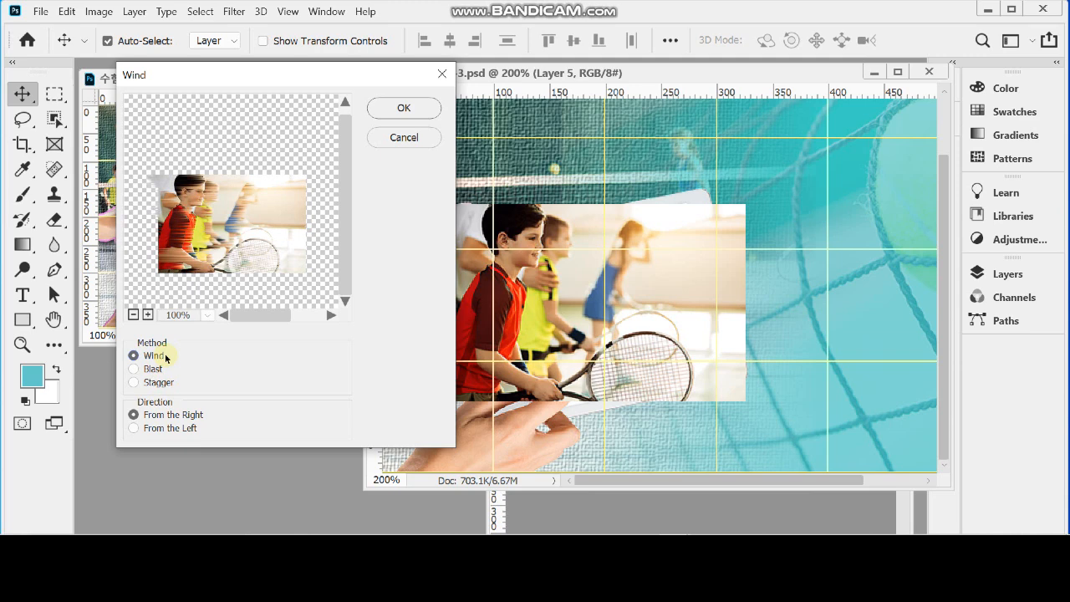
pyautogui.click(170, 429)
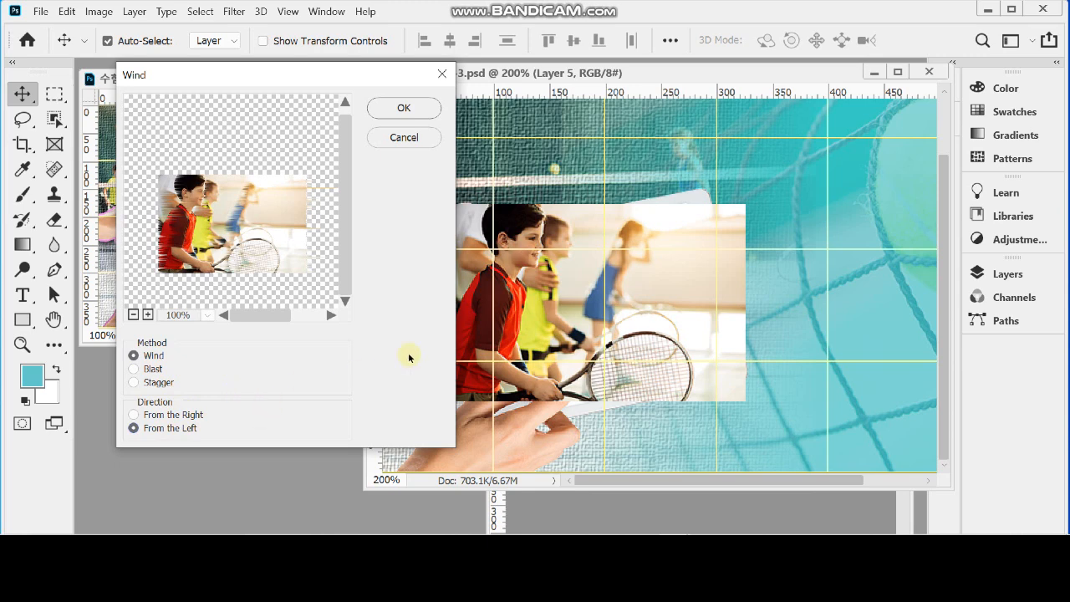
pyautogui.click(403, 108)
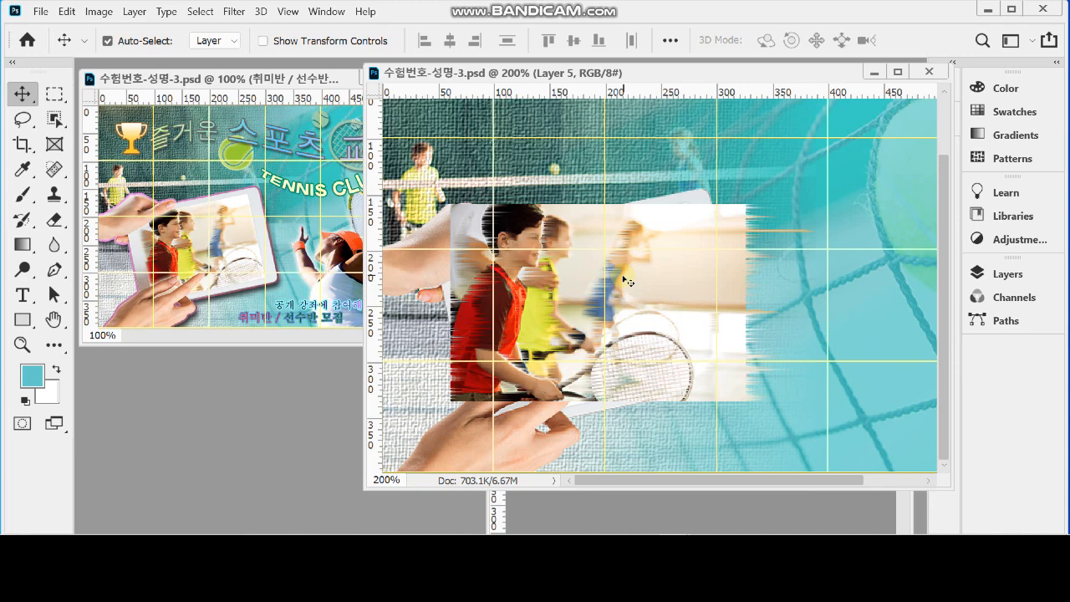
# Clip the players photo on Layer 5 to the copied tablet screen on Layer 4
pyautogui.click(681, 274)
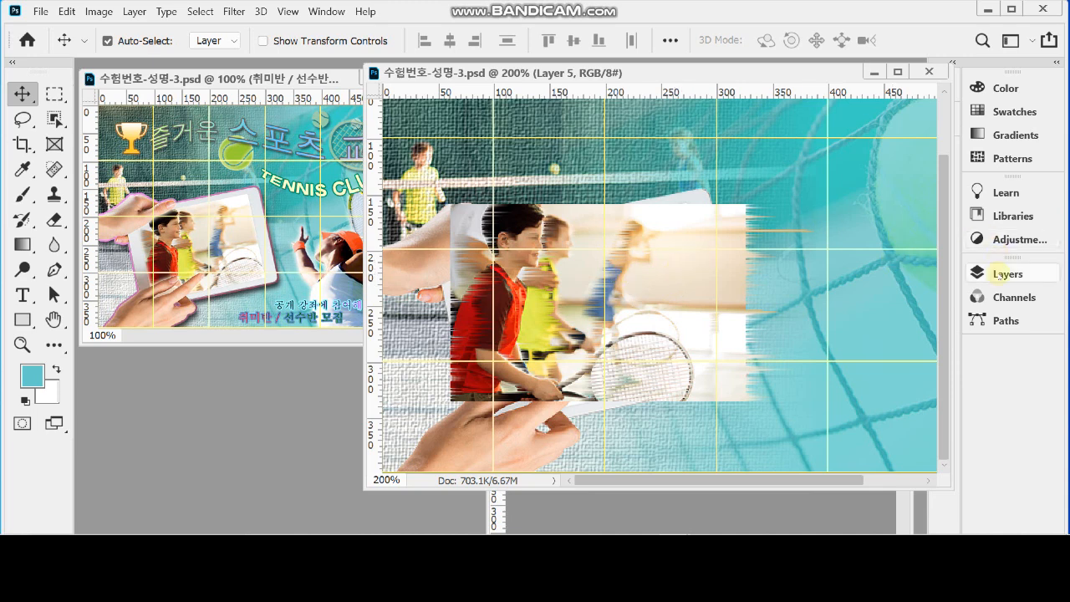
pyautogui.click(1000, 274)
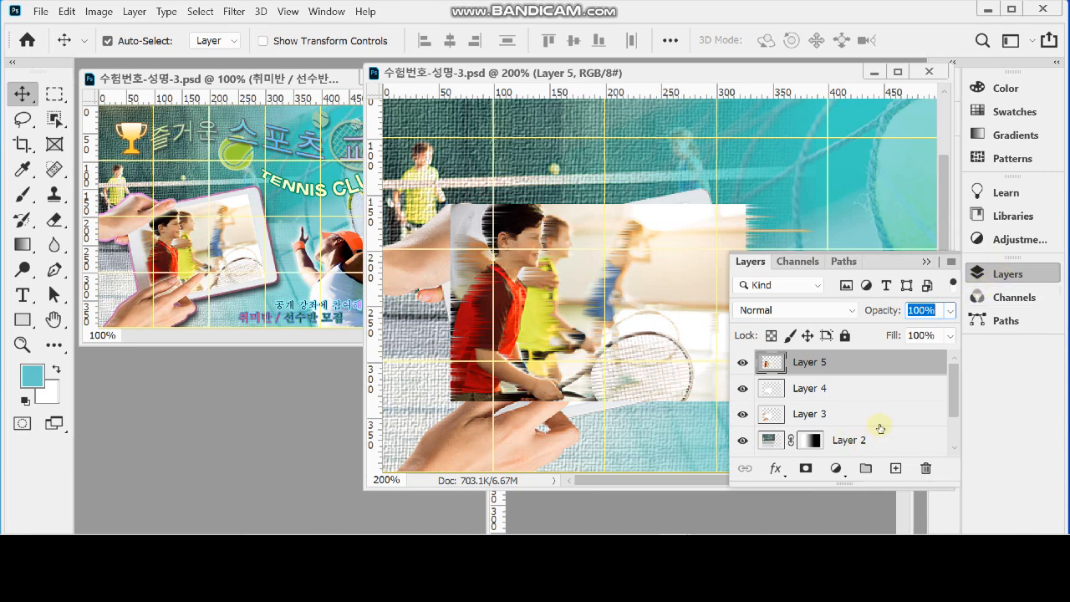
pyautogui.keyDown('alt'); pyautogui.click(846, 369); pyautogui.keyUp('alt')
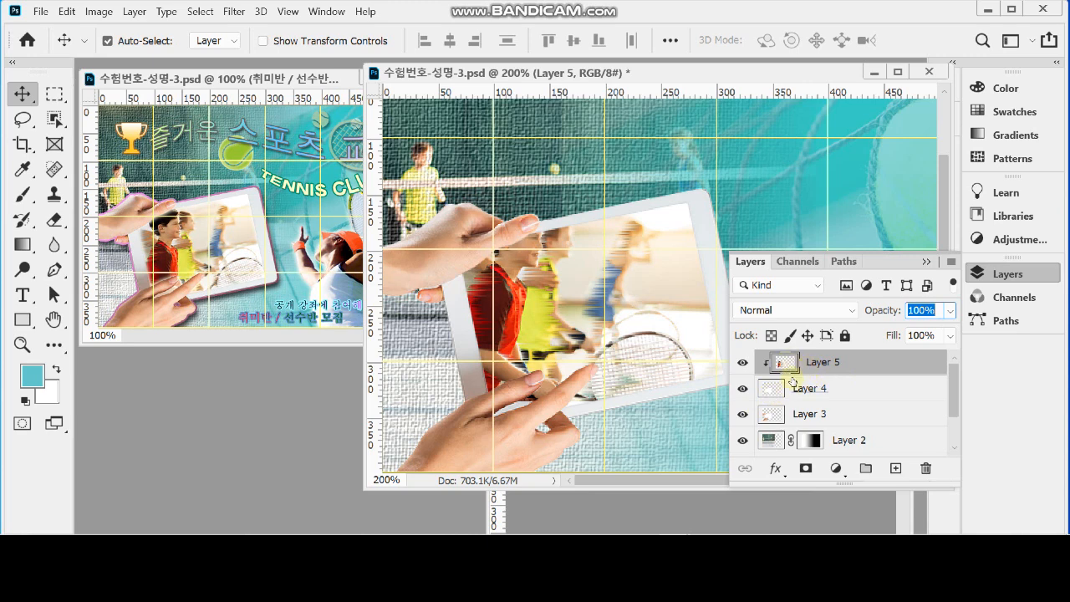
pyautogui.click(1004, 274)
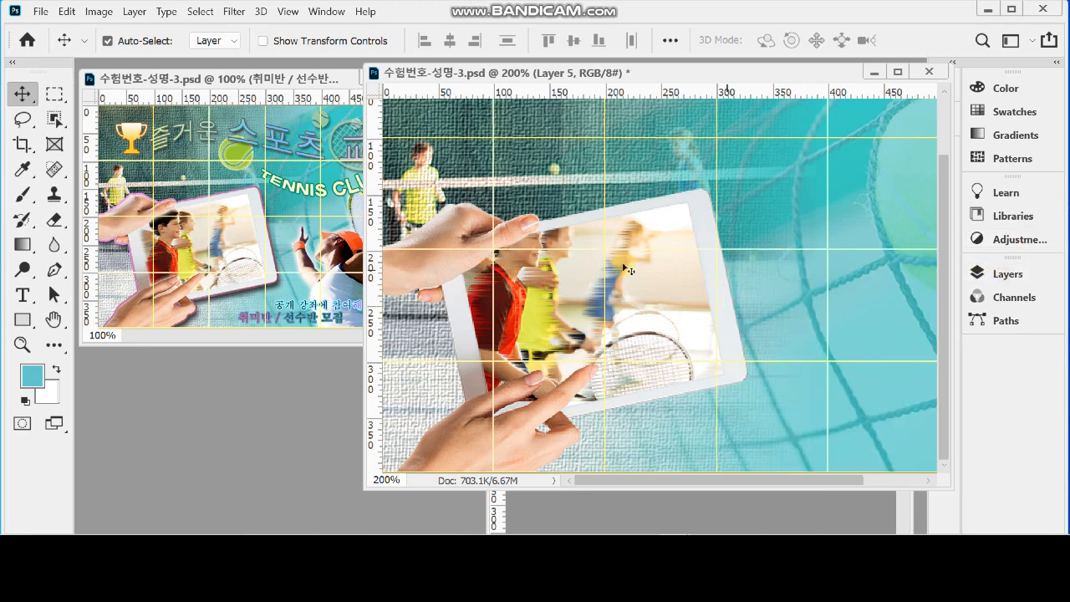
# Rotate and shift the clipped photo to match the tablet's tilt inside the screen, and save the document
pyautogui.hotkey('ctrl', 't')
pyautogui.moveTo(840, 318); pyautogui.dragTo(852, 274)
pyautogui.moveTo(635, 294); pyautogui.dragTo(641, 307)
pyautogui.press('Return')
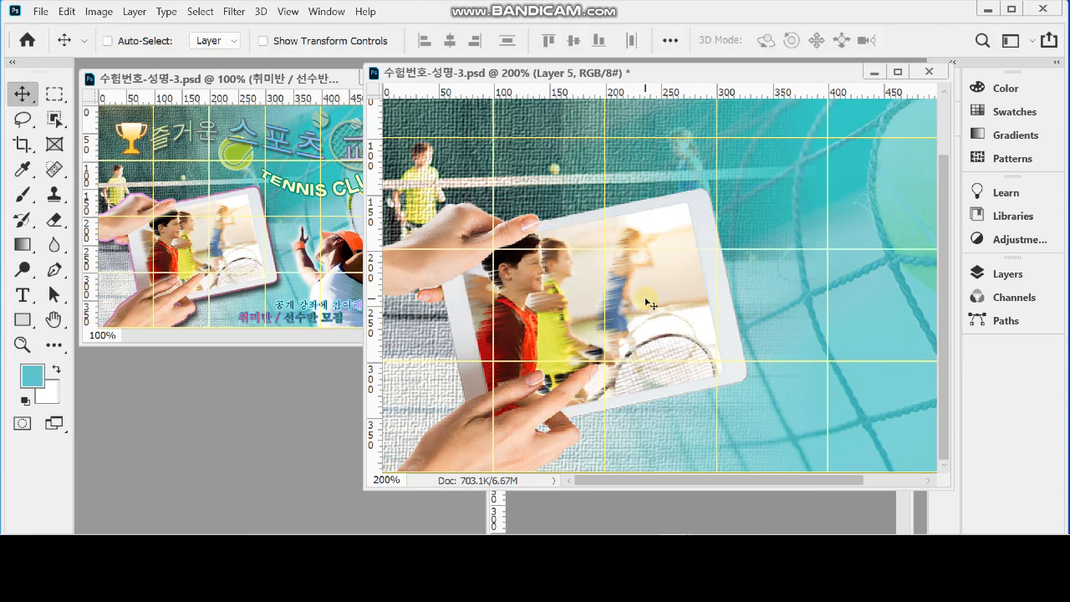
pyautogui.press('ctrl')
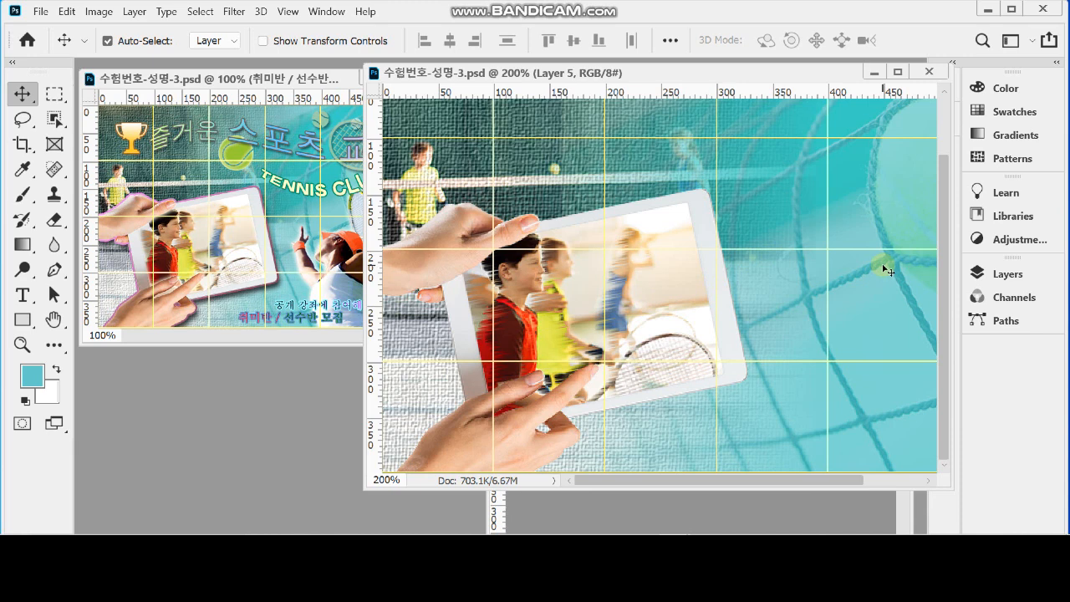
# Add a 3 px outside Stroke layer style to the hand-held tablet on Layer 3
pyautogui.click(1000, 277)
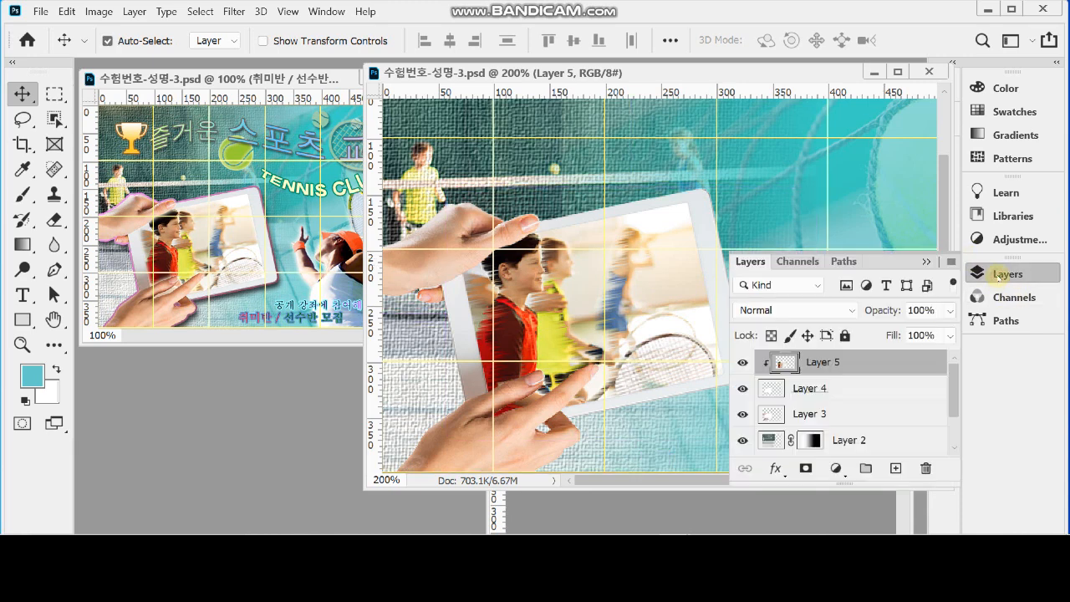
pyautogui.click(951, 311)
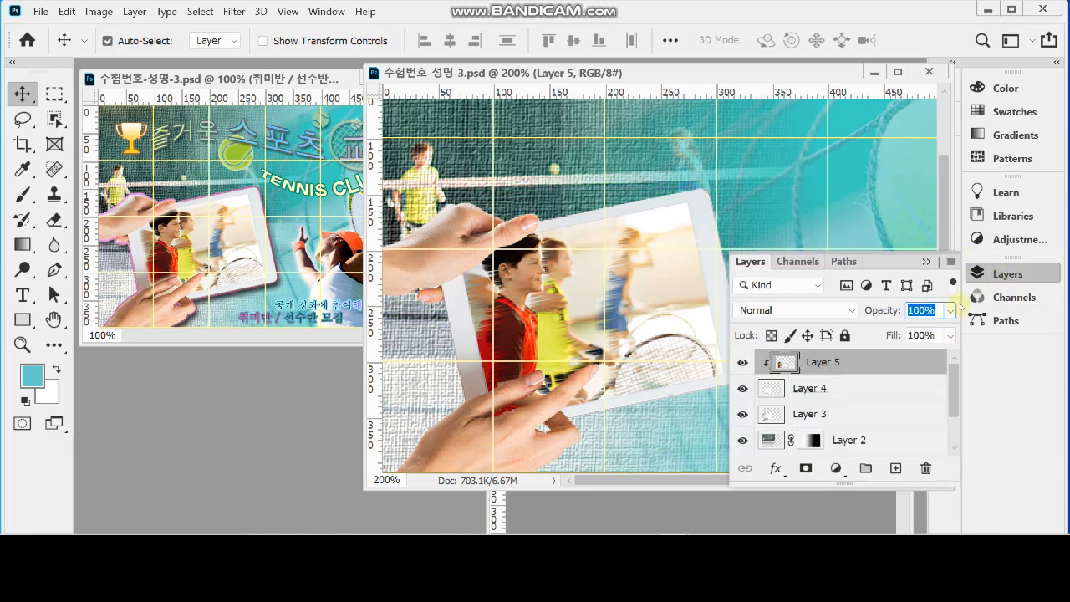
pyautogui.click(833, 415)
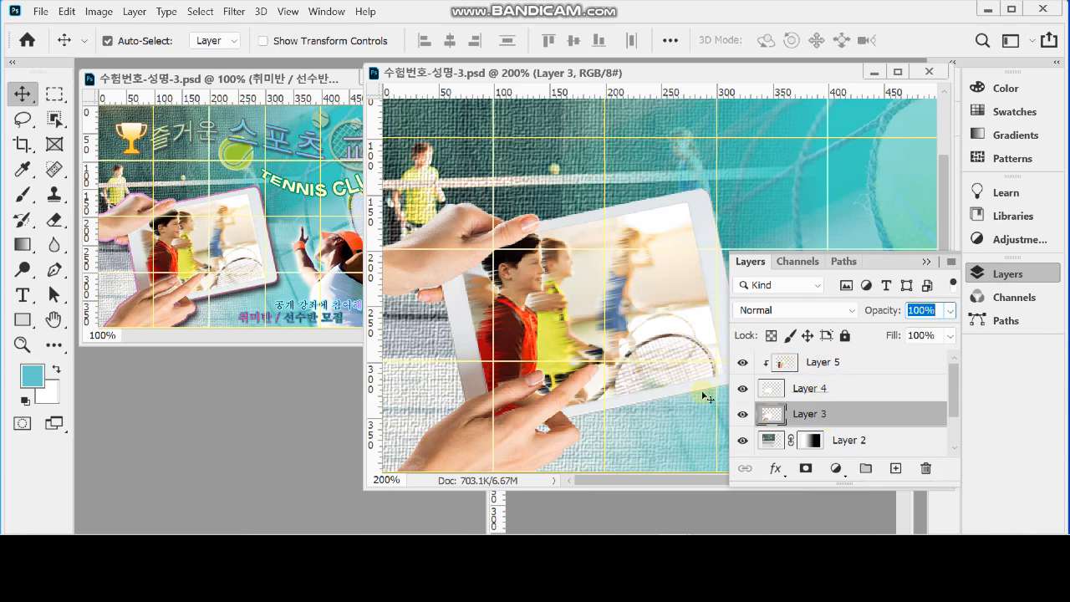
pyautogui.click(742, 414)
pyautogui.click(743, 414)
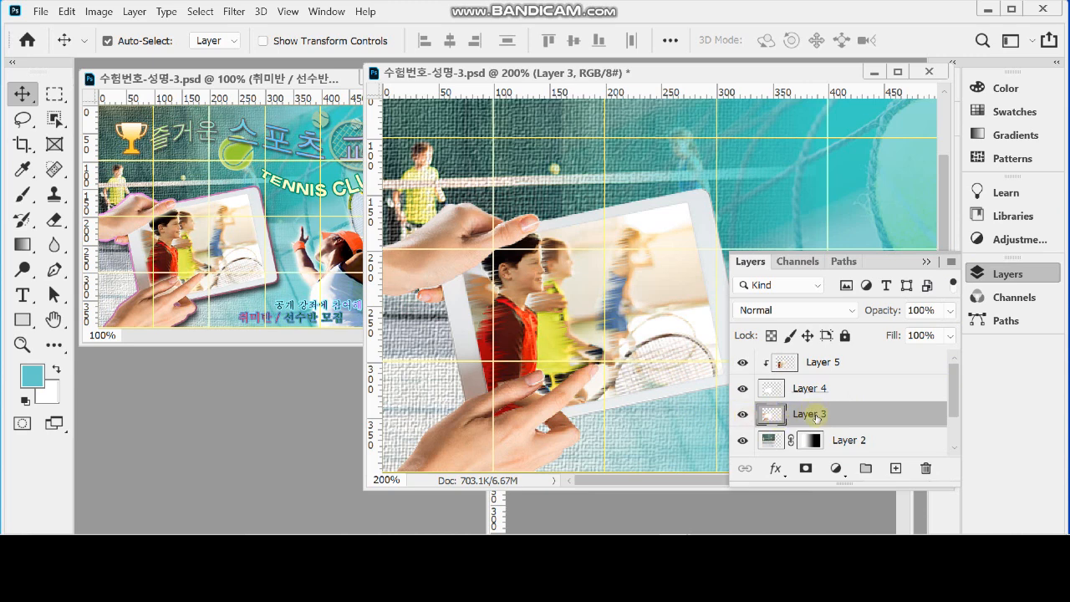
pyautogui.click(776, 469)
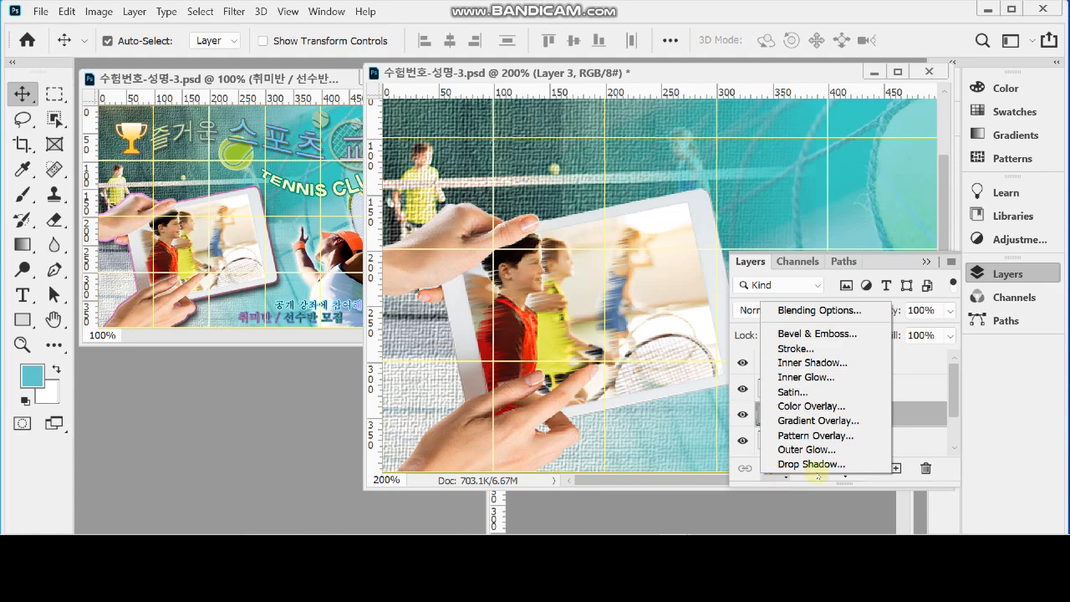
pyautogui.click(824, 349)
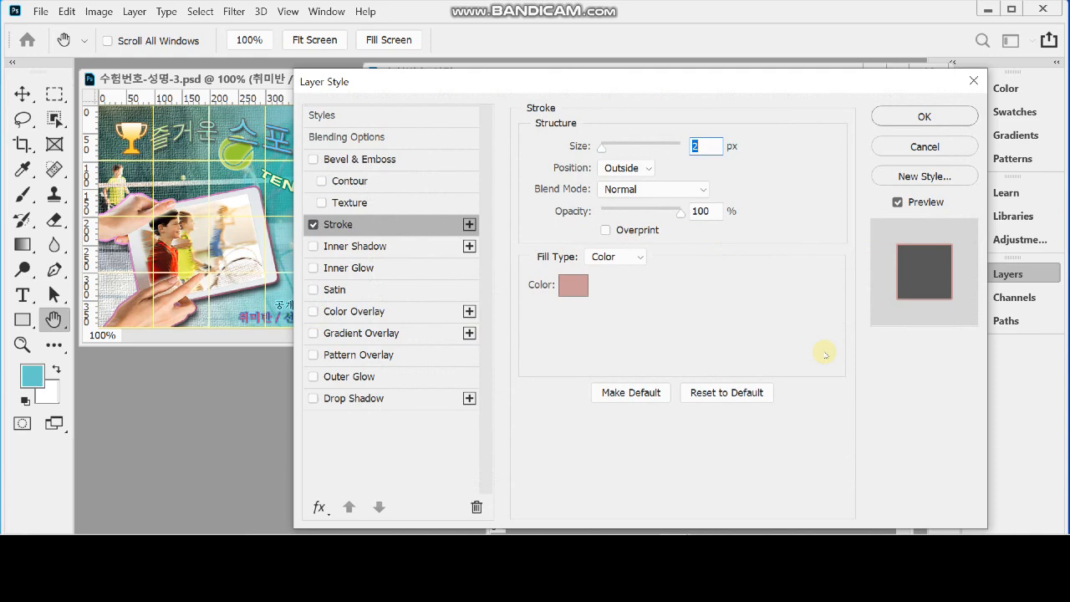
pyautogui.moveTo(645, 80); pyautogui.dragTo(830, 103)
pyautogui.write('3')
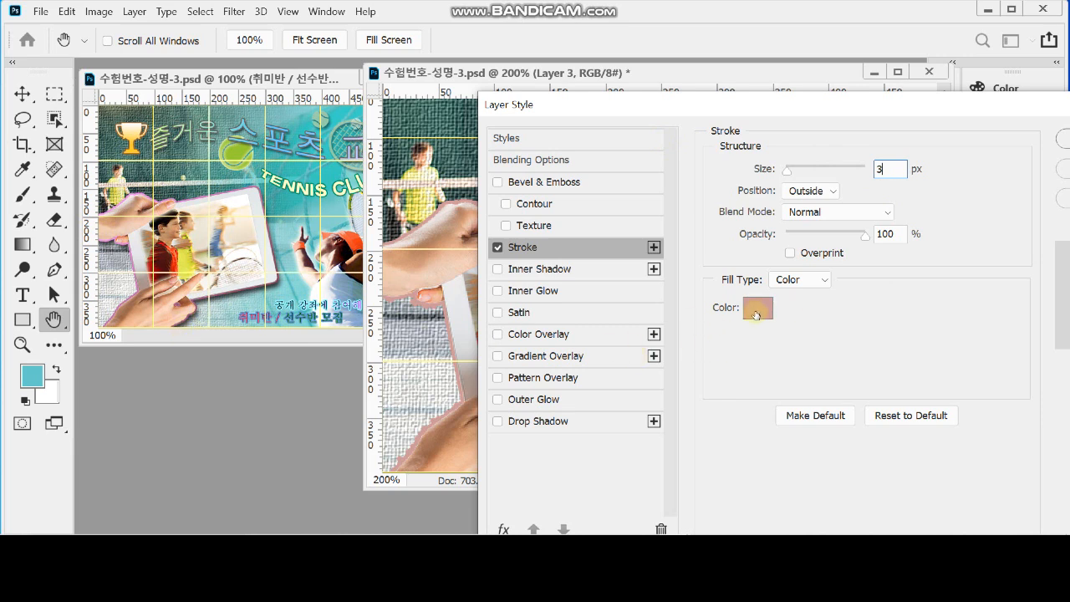
# Change the Layer 3 stroke's fill to a gradient and set its starting colour stop to #f9f
pyautogui.click(799, 281)
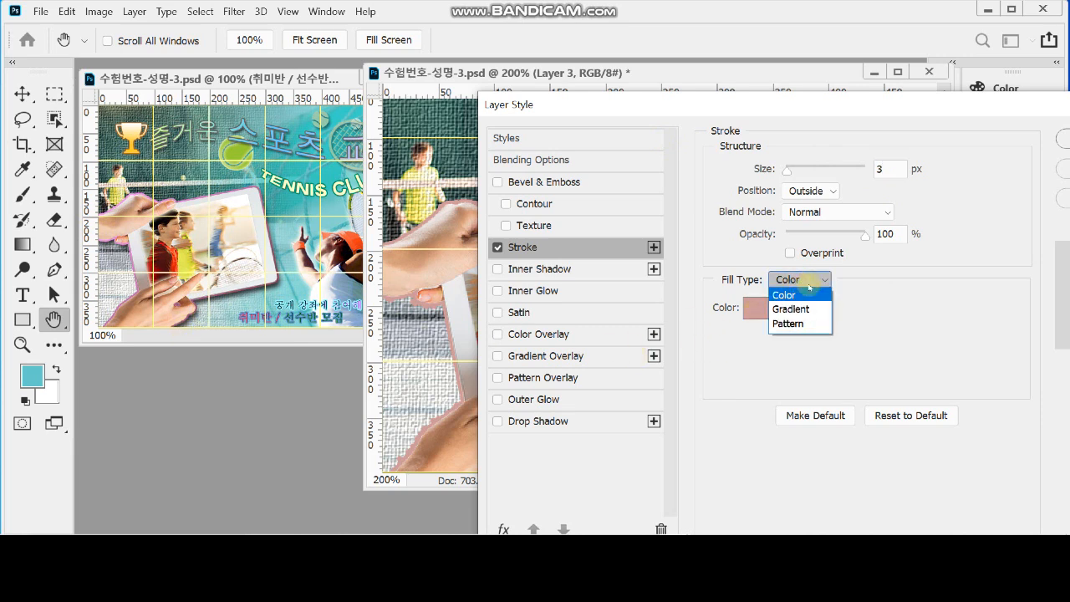
pyautogui.click(815, 308)
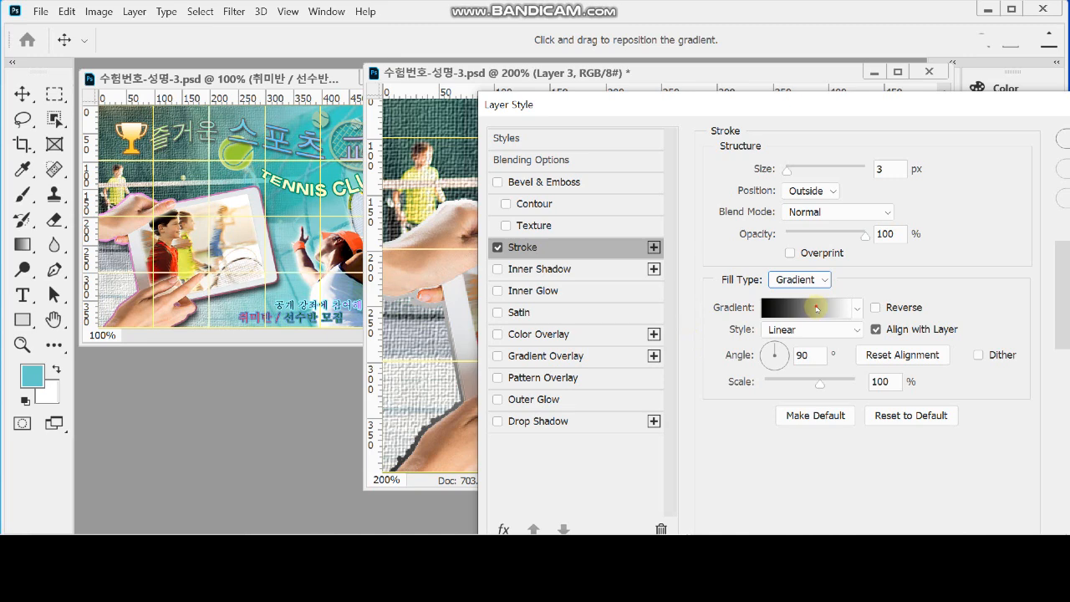
pyautogui.click(816, 309)
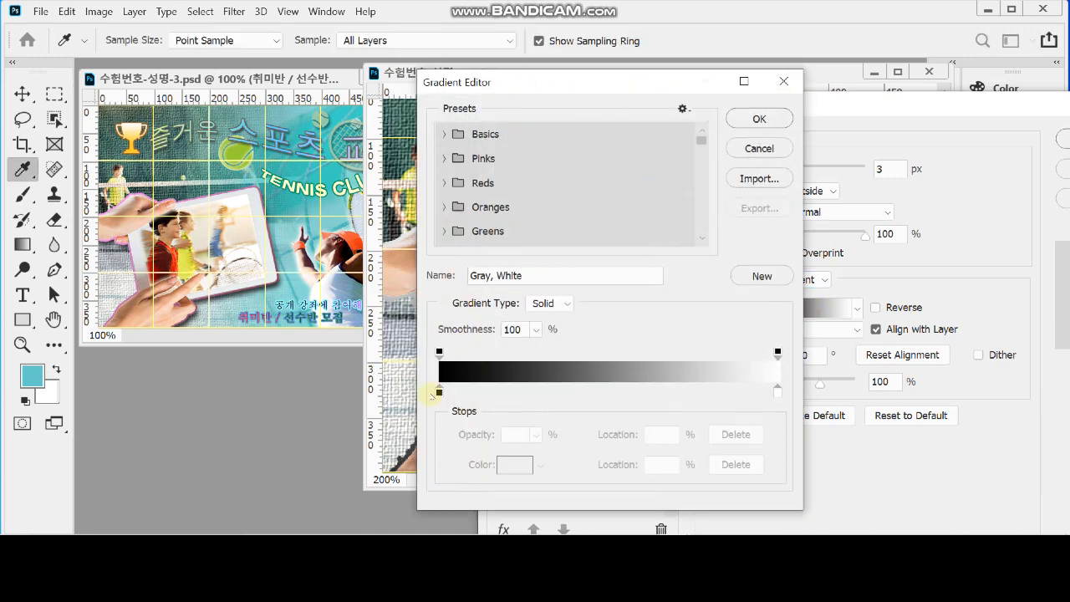
pyautogui.click(440, 393)
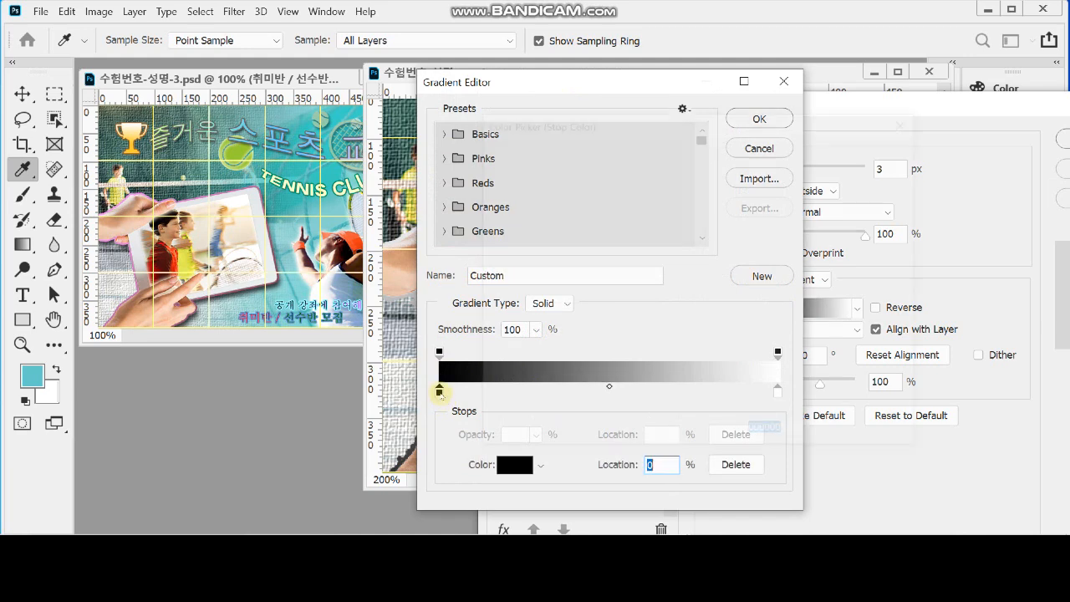
pyautogui.doubleClick(439, 392)
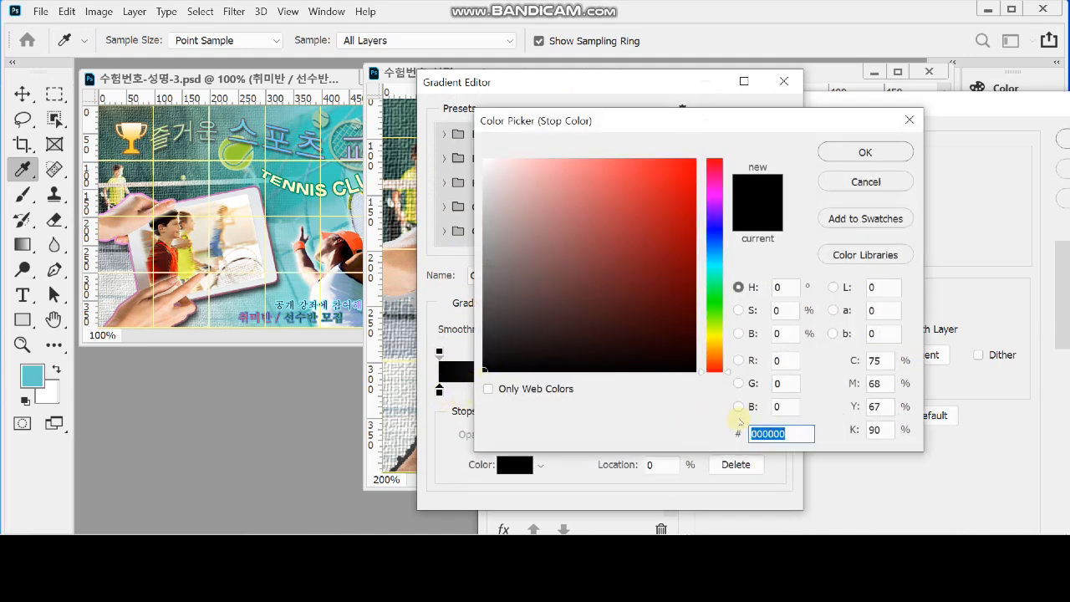
pyautogui.write('f9f')
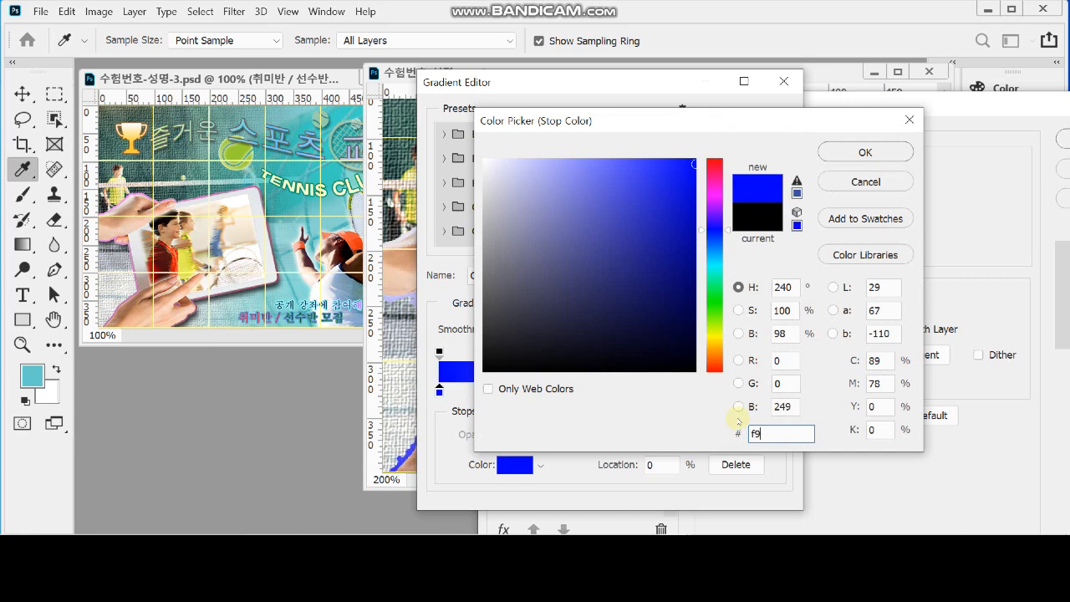
pyautogui.click(867, 153)
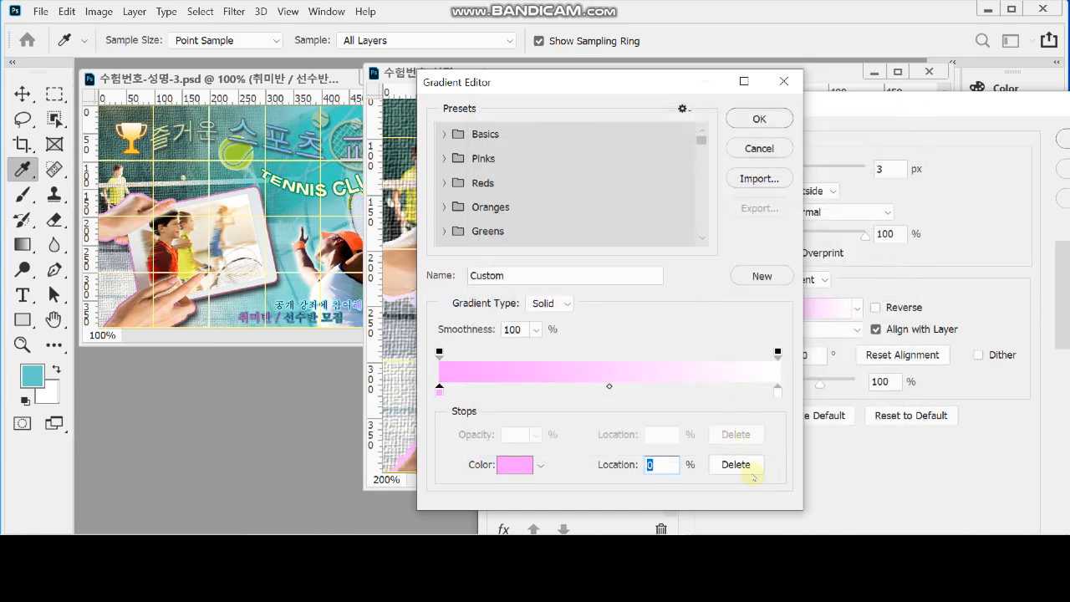
# Set the stroke gradient's ending colour stop to #633 and accept the gradient
pyautogui.click(777, 390)
pyautogui.doubleClick(776, 390)
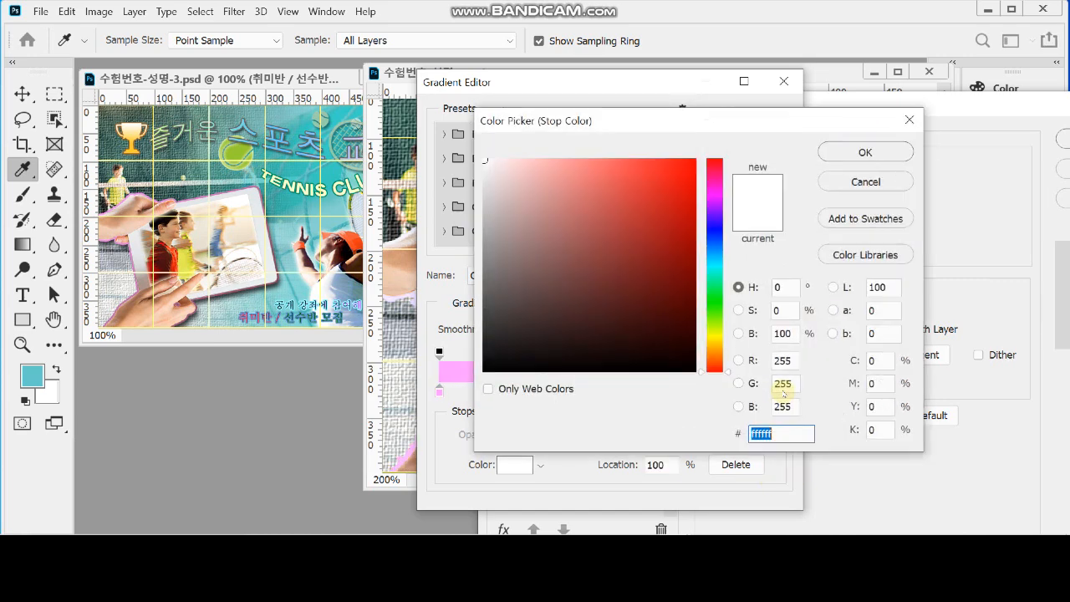
pyautogui.write('633')
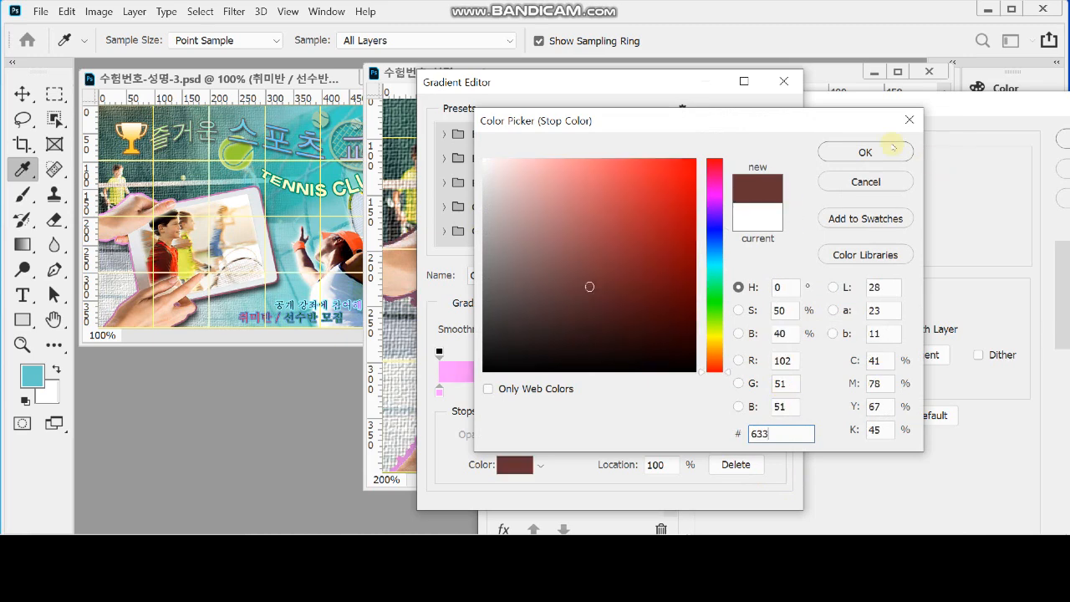
pyautogui.click(868, 153)
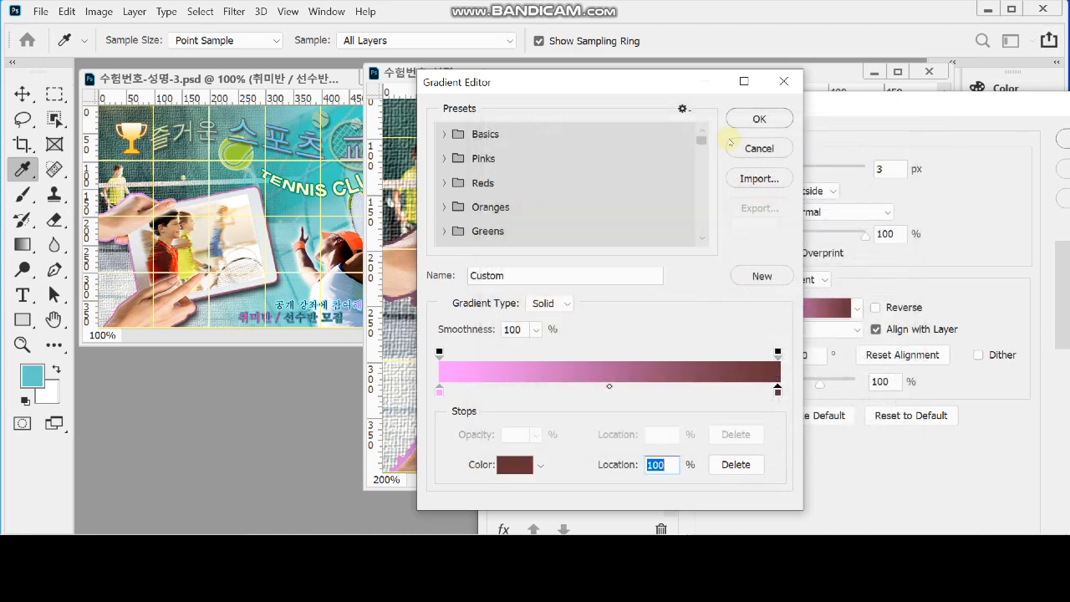
pyautogui.click(768, 118)
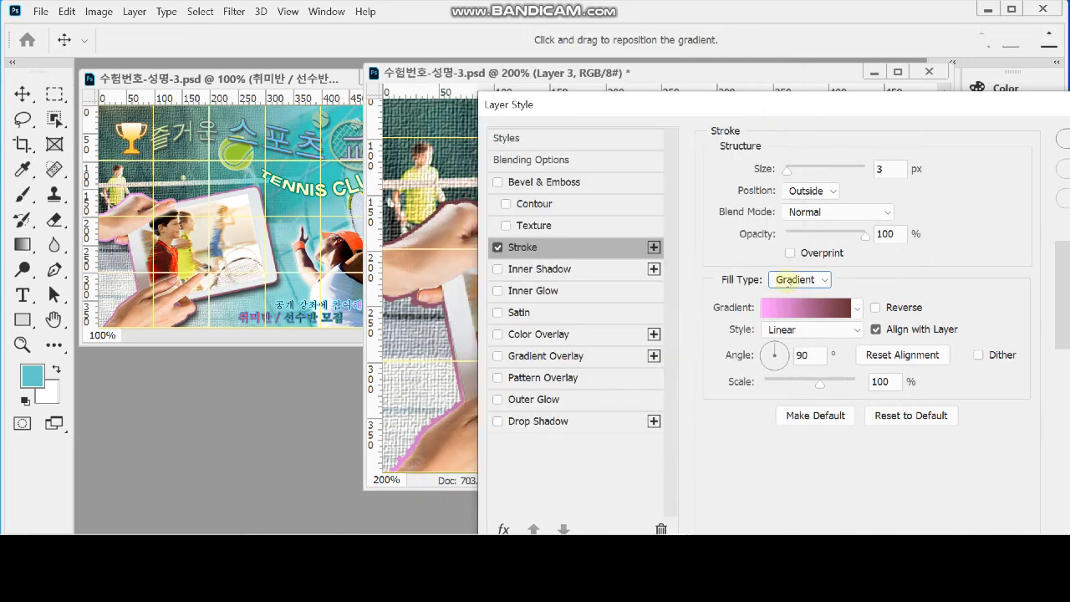
# Set the stroke gradient's angle to -45° and add a Drop Shadow to the hand-held tablet on Layer 3
pyautogui.moveTo(633, 108); pyautogui.dragTo(608, 69)
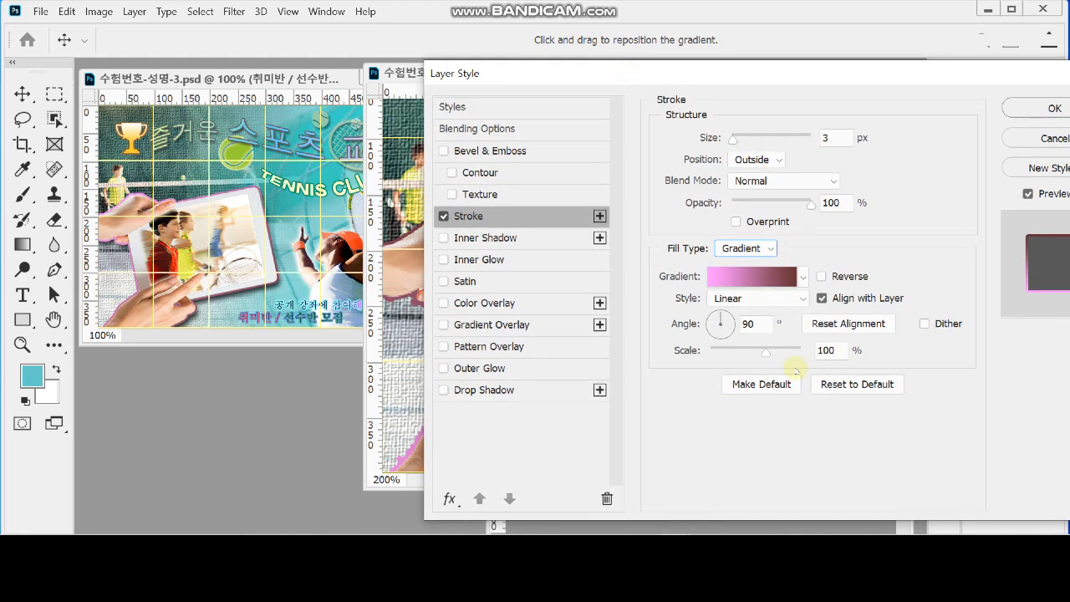
pyautogui.doubleClick(756, 325)
pyautogui.write('-45')
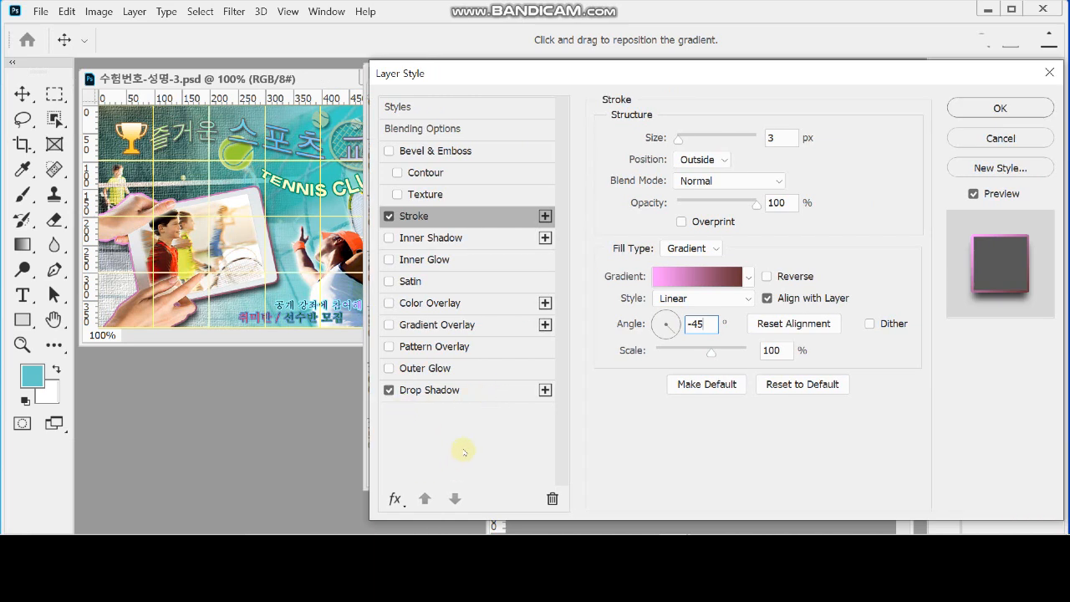
pyautogui.click(458, 391)
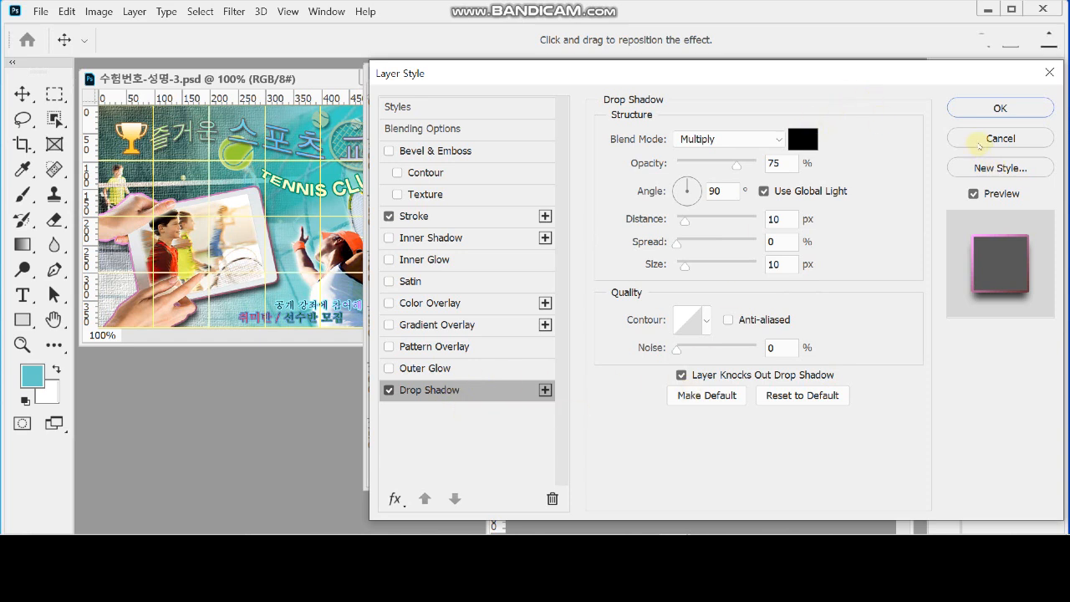
pyautogui.click(1000, 107)
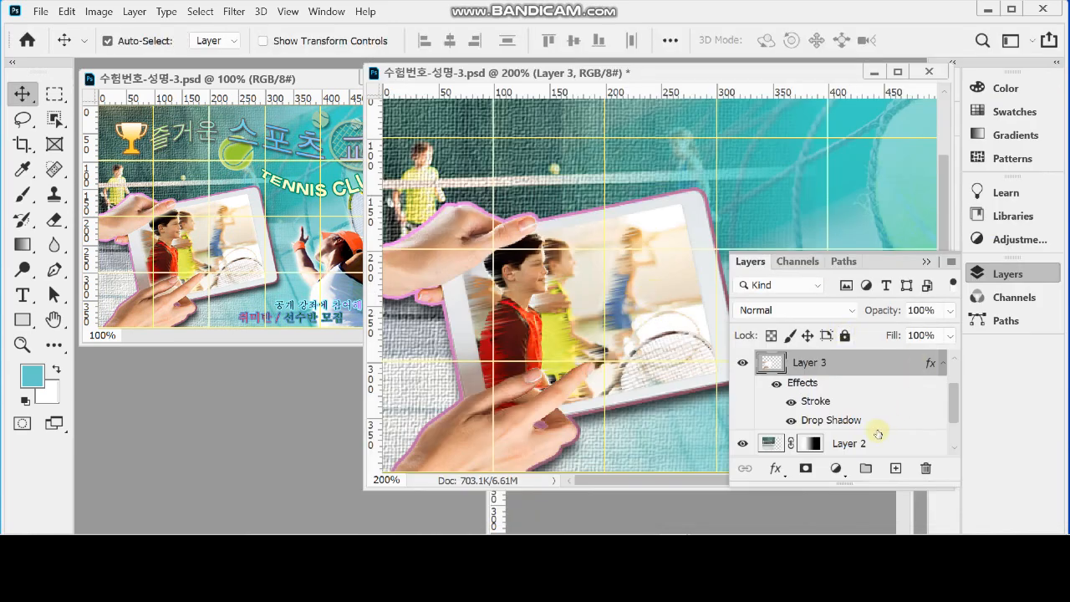
# Add an Inner Glow layer style with a size of 10 px to the tablet screen on Layer 4
pyautogui.scroll(-1, 857, 421)
pyautogui.click(661, 299)
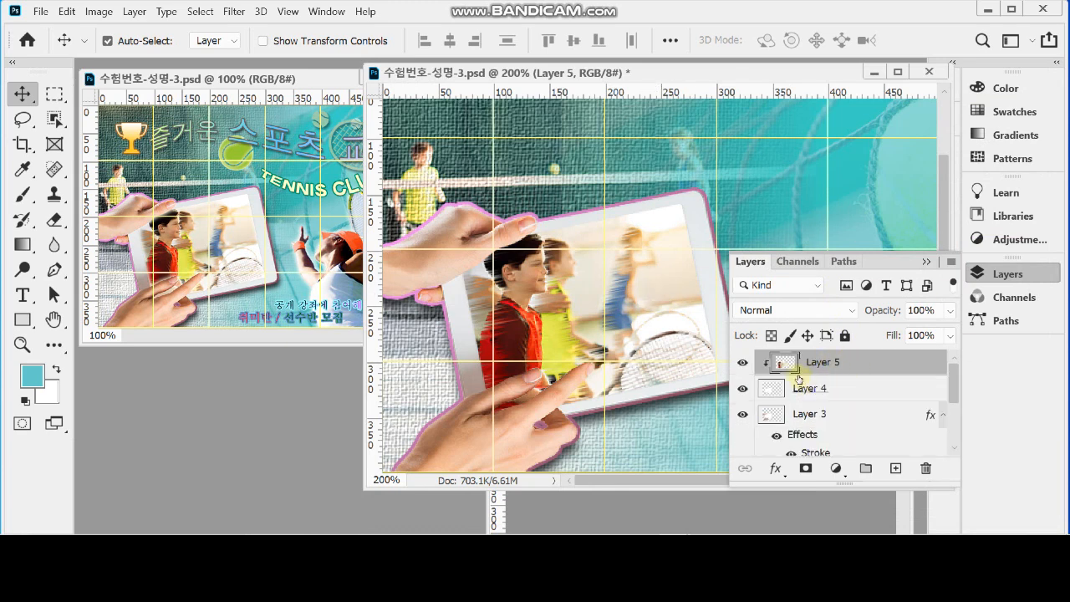
pyautogui.click(820, 392)
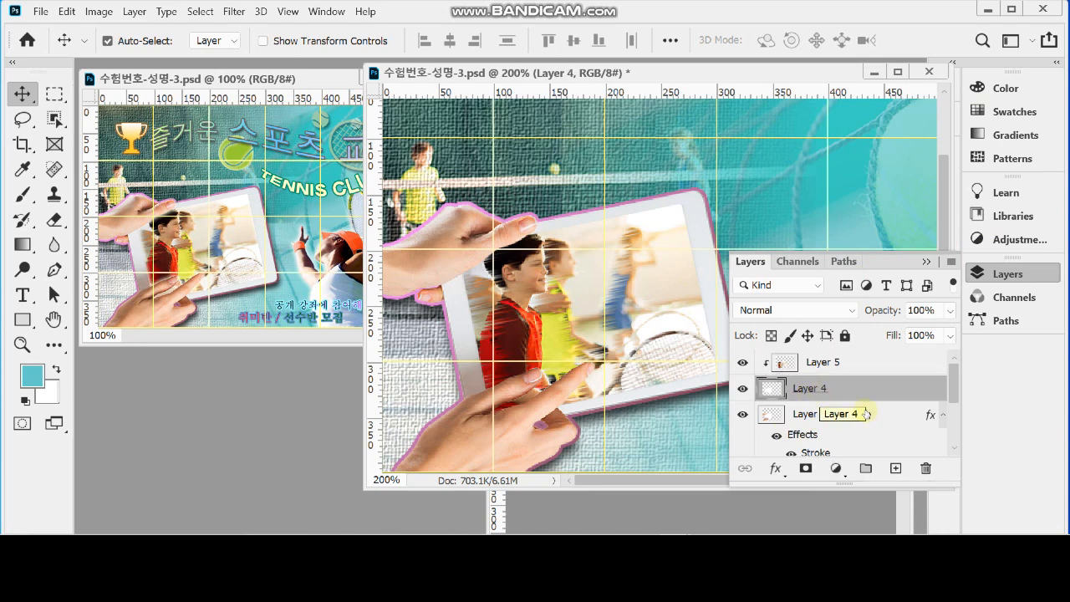
pyautogui.click(776, 469)
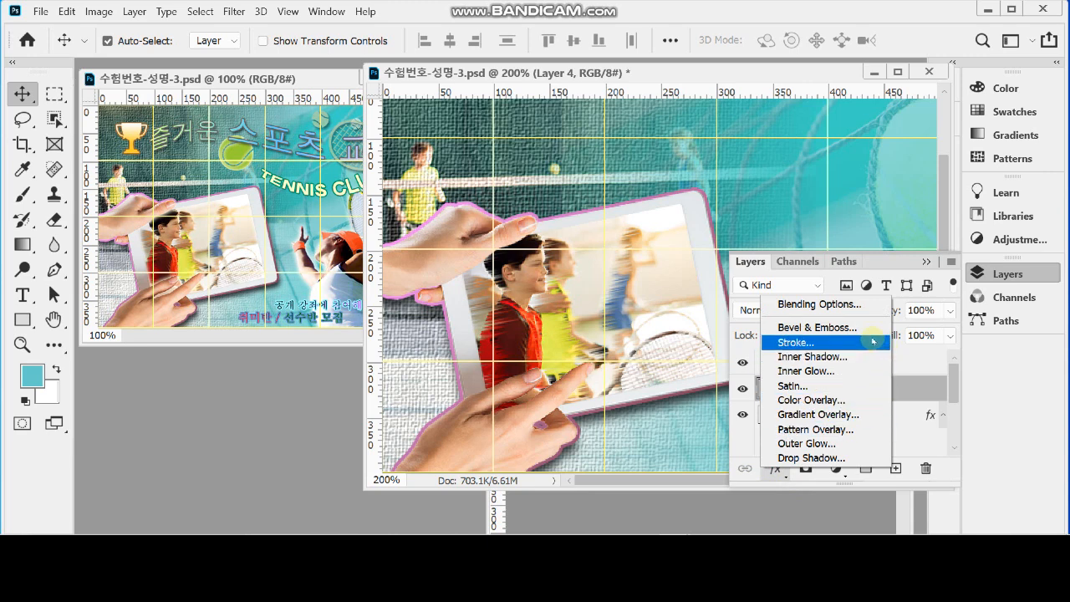
pyautogui.click(842, 372)
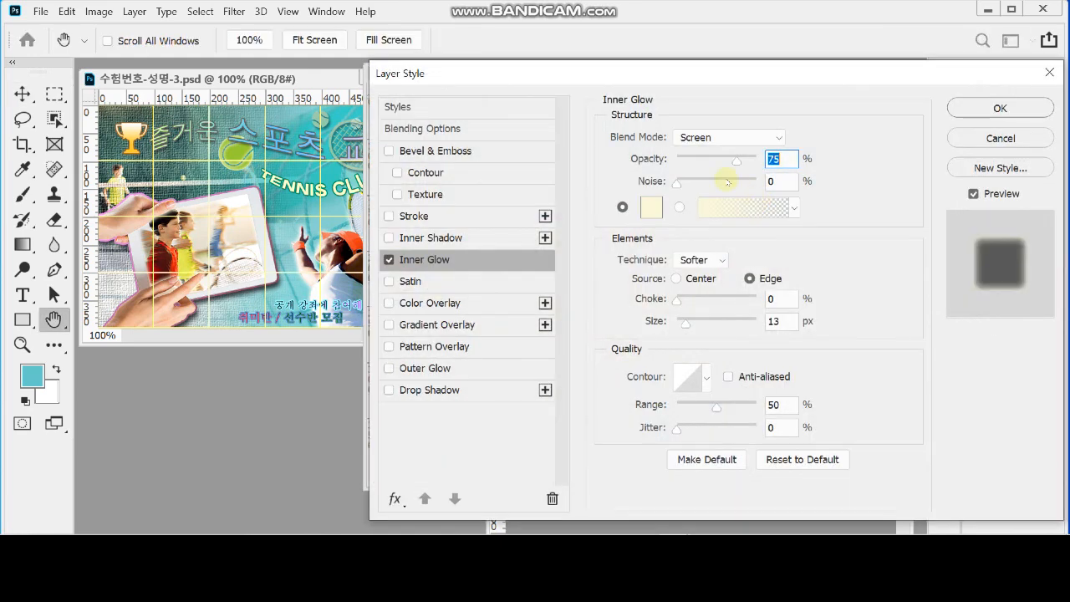
pyautogui.moveTo(747, 76); pyautogui.dragTo(845, 74)
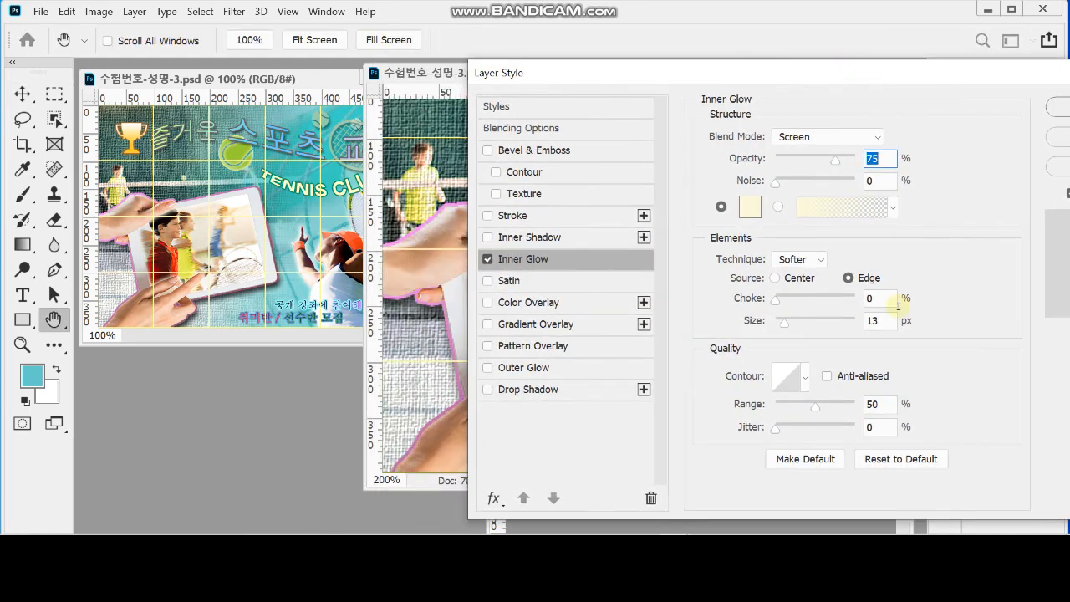
pyautogui.click(874, 321)
pyautogui.write('10')
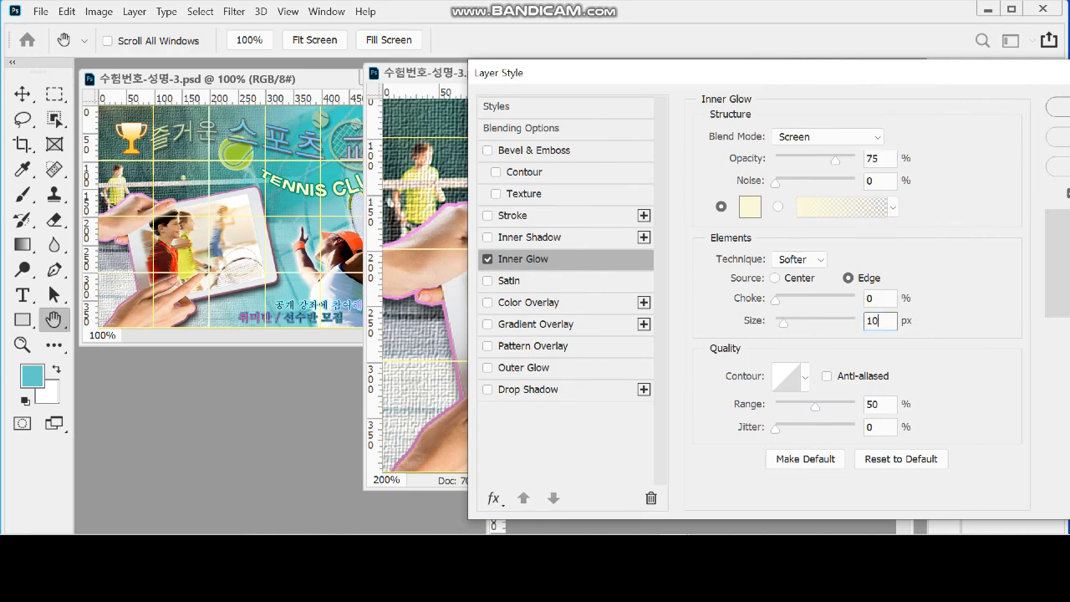
pyautogui.press('Return')
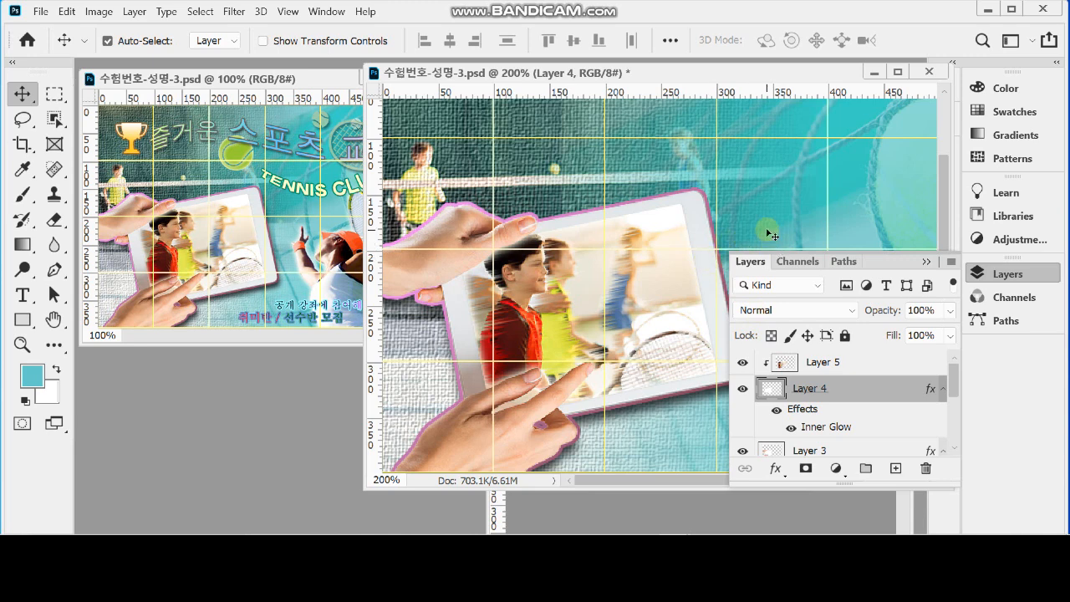
# Save the poster document and bring up the tennis player image 1급-11.jpg
pyautogui.click(985, 275)
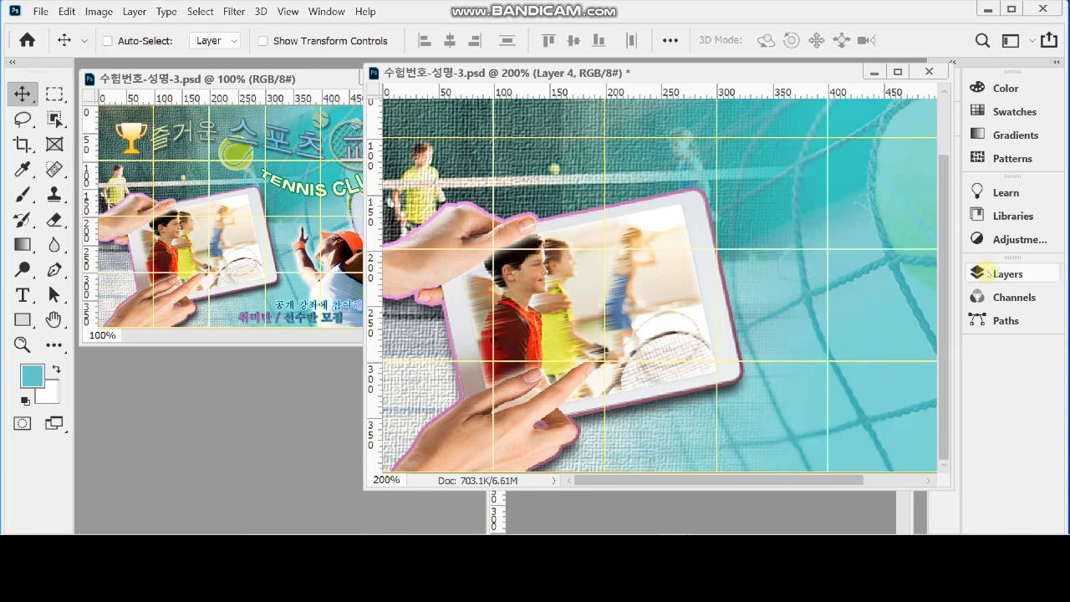
pyautogui.click(634, 507)
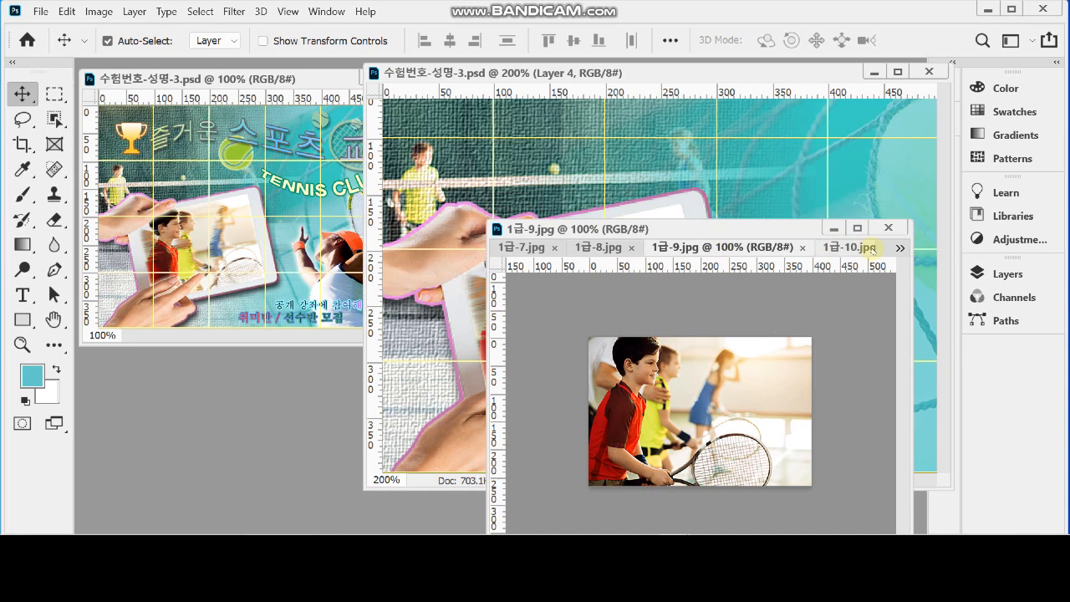
pyautogui.click(870, 249)
pyautogui.click(899, 248)
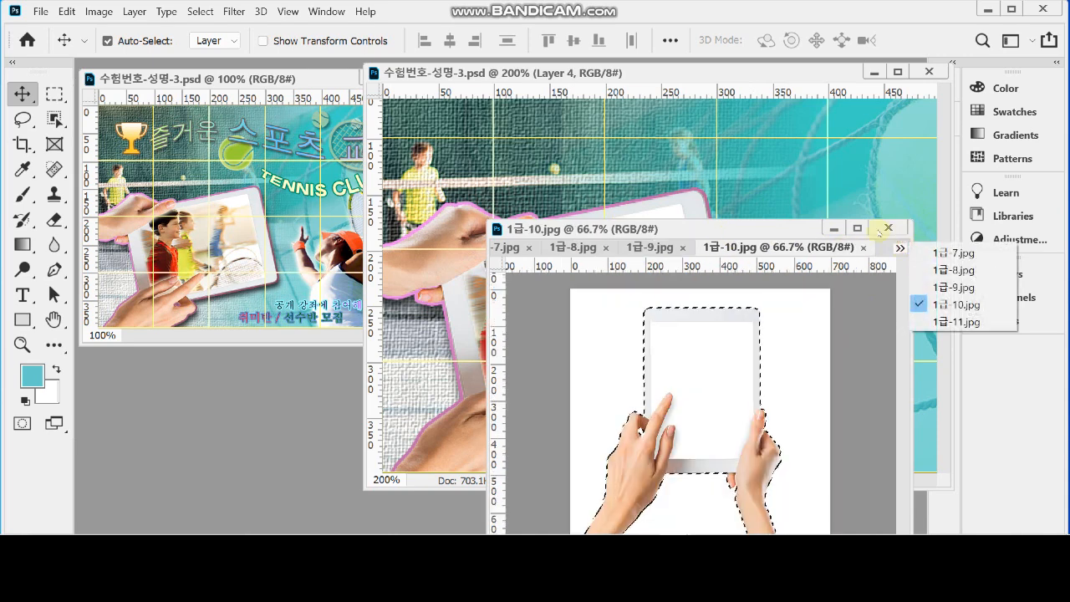
pyautogui.click(783, 248)
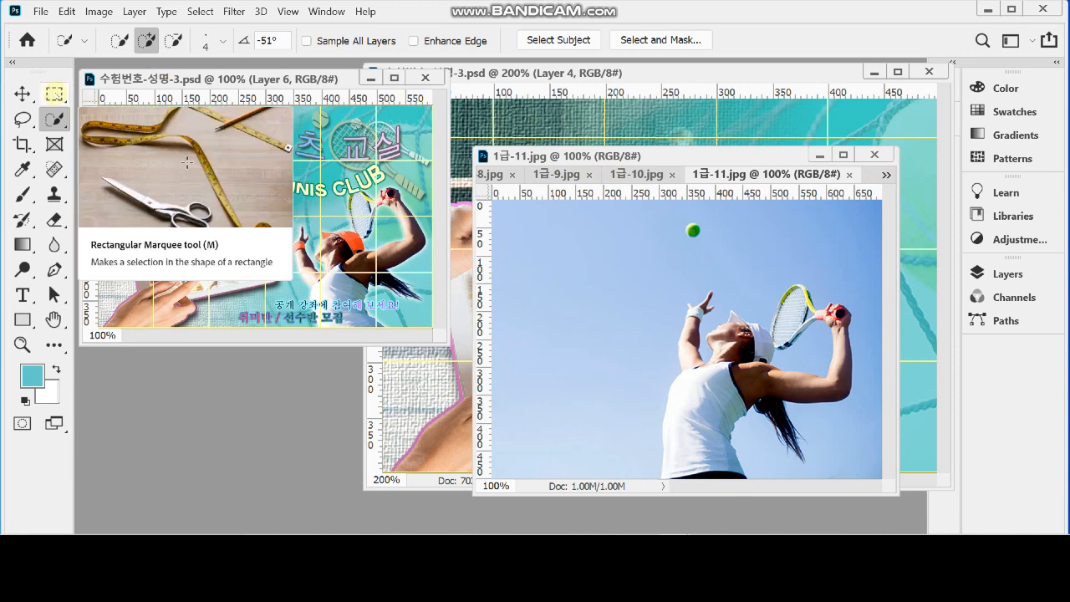
# Draw a rectangular selection around the tennis player and racket, and subtract the surrounding sky from it with the Magic Wand at tolerance 20
pyautogui.click(54, 94)
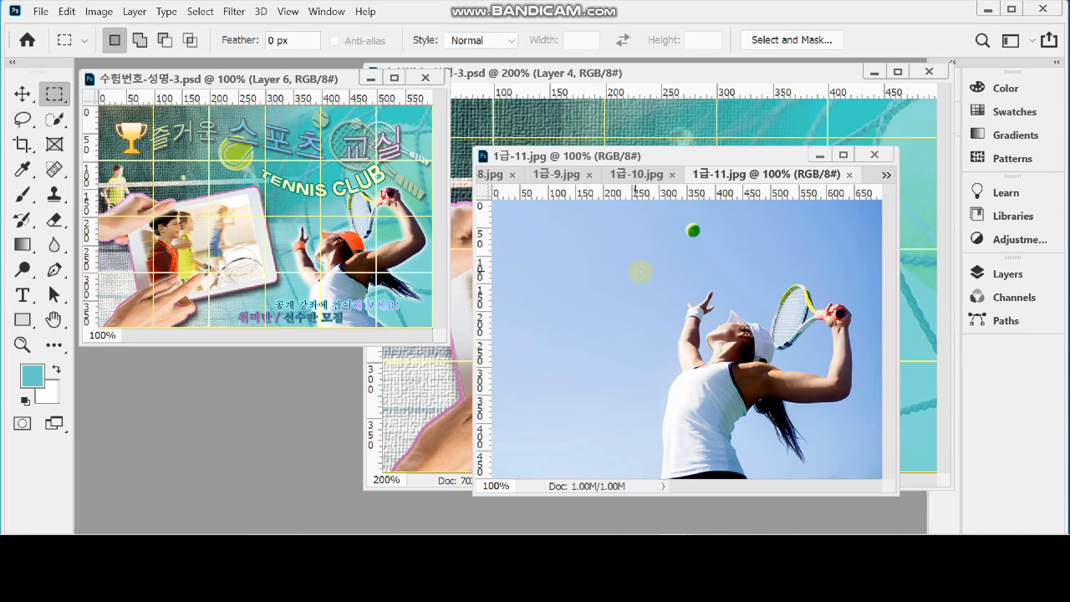
pyautogui.moveTo(634, 273); pyautogui.dragTo(867, 506)
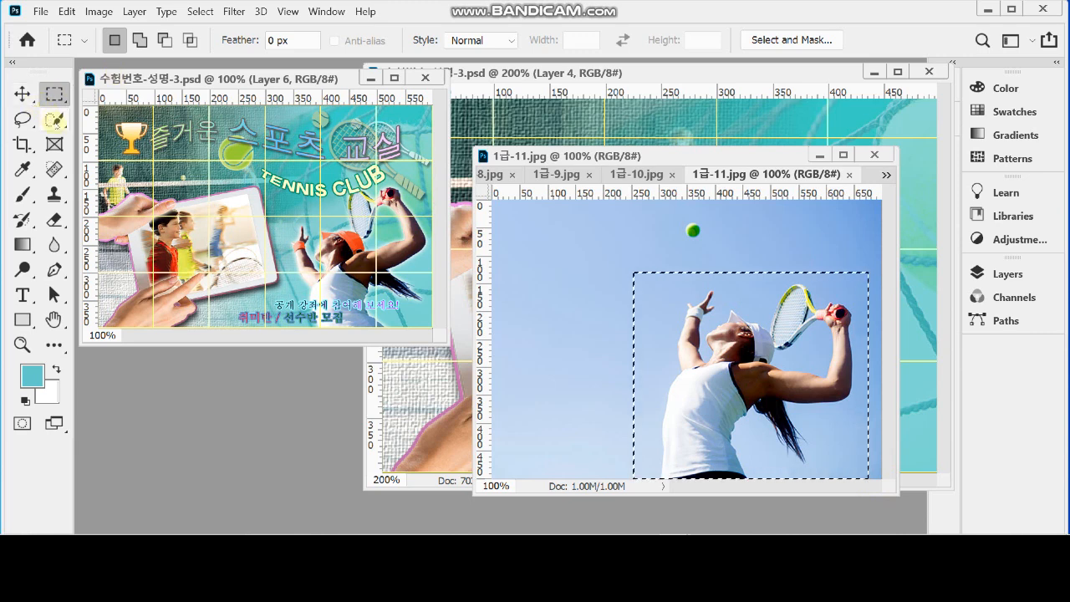
pyautogui.click(55, 119)
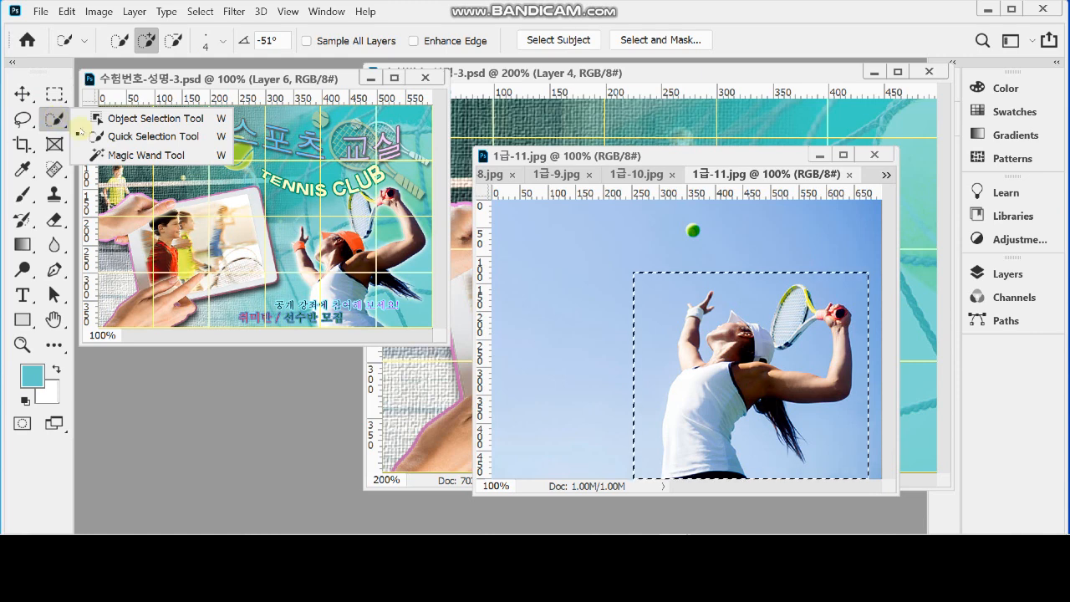
pyautogui.click(100, 154)
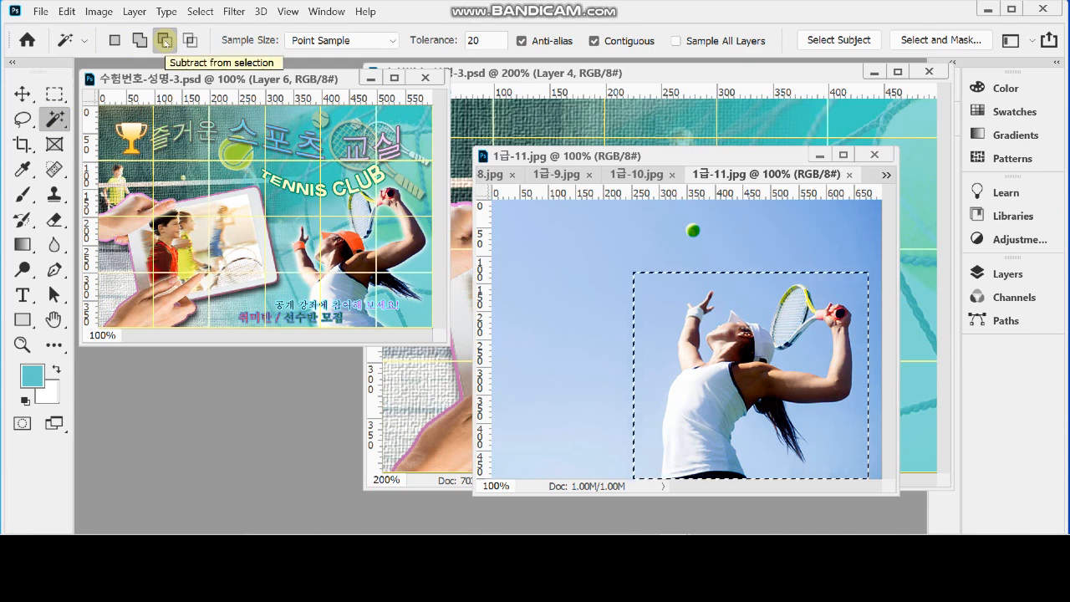
pyautogui.click(164, 42)
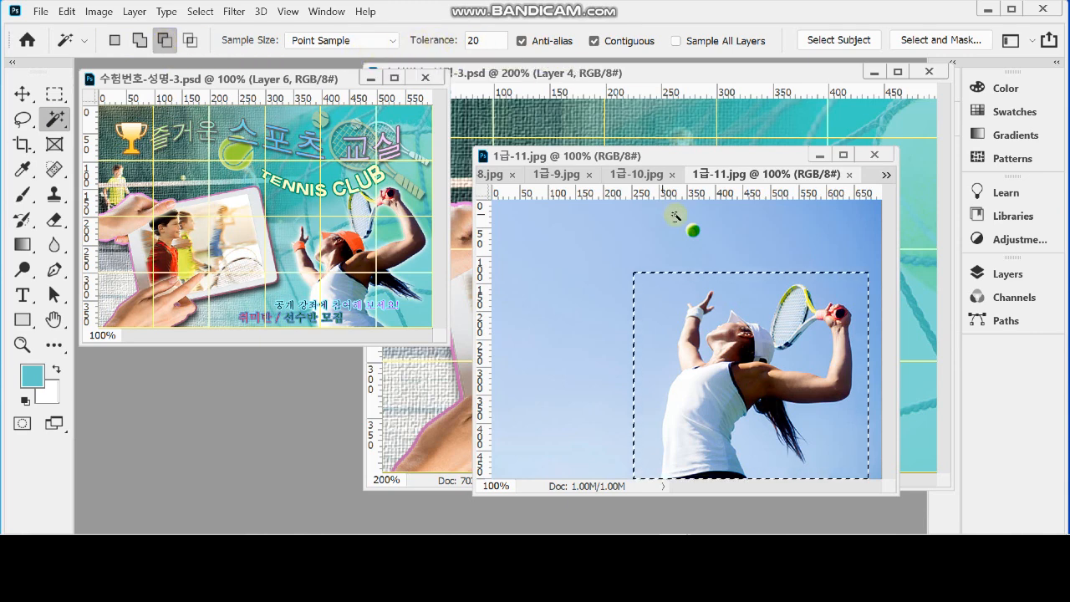
pyautogui.click(661, 306)
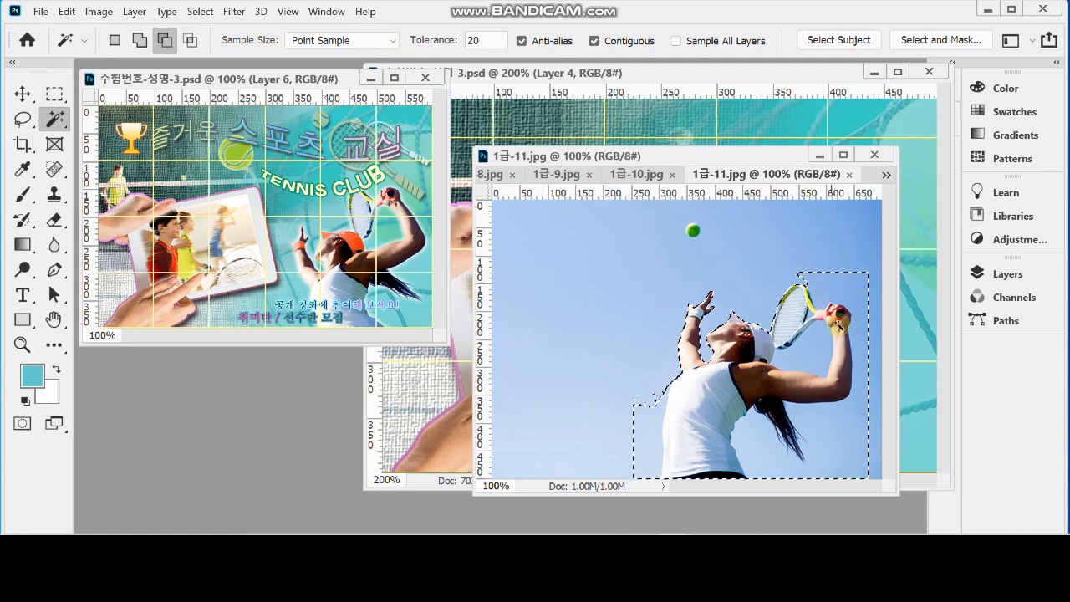
pyautogui.click(827, 446)
pyautogui.click(651, 437)
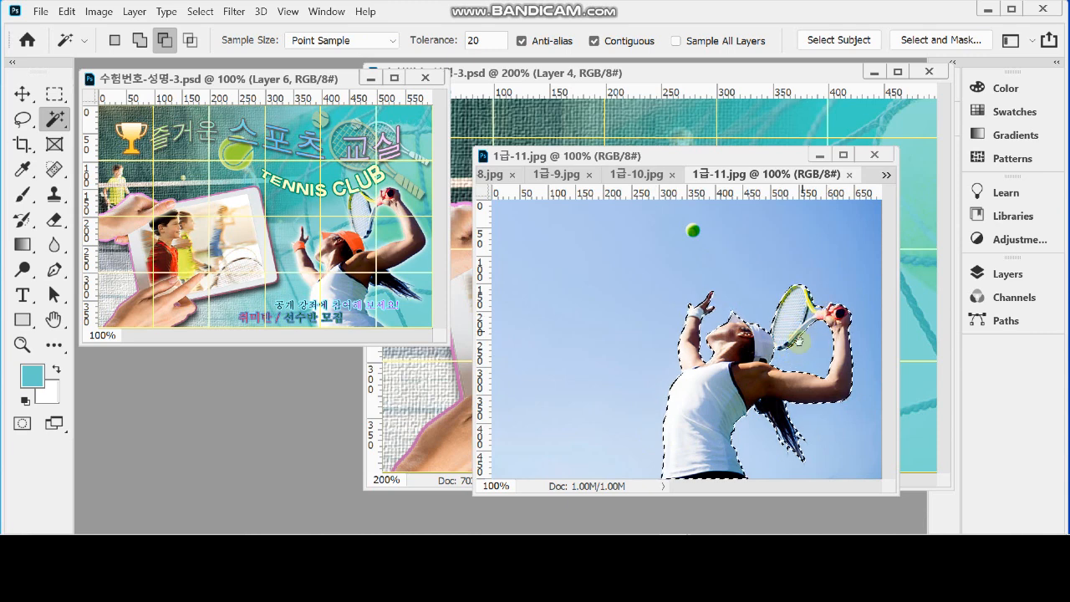
# Examine the selection edges around the player's cap and racket, with the Quick Selection tool ready at a brush size of 3
pyautogui.keyDown('ctrl'); pyautogui.click(799, 341); pyautogui.keyUp('ctrl')
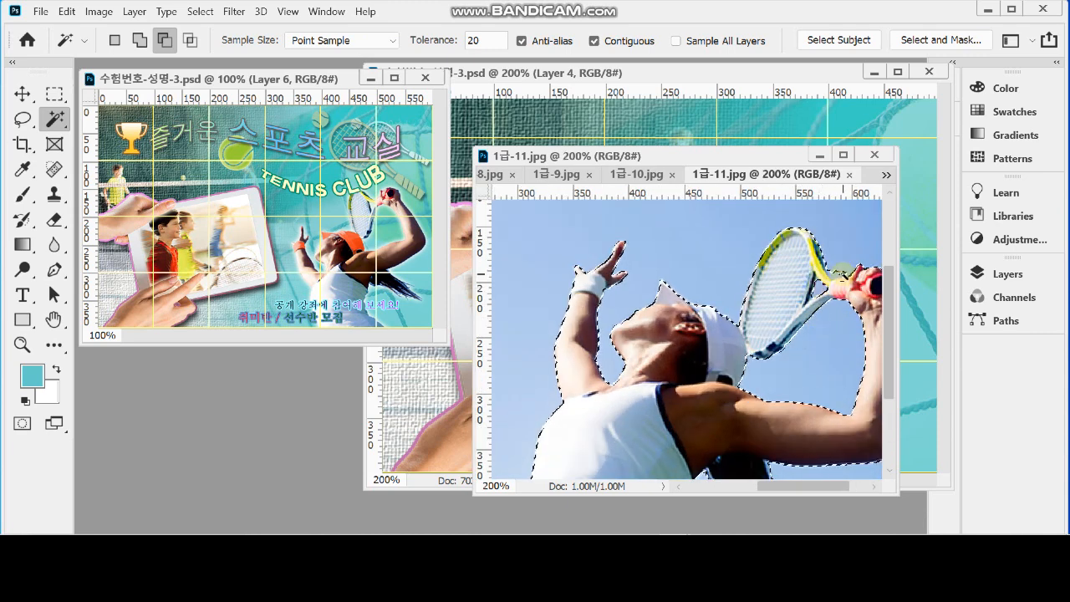
pyautogui.keyDown('ctrl'); pyautogui.click(813, 345); pyautogui.keyUp('ctrl')
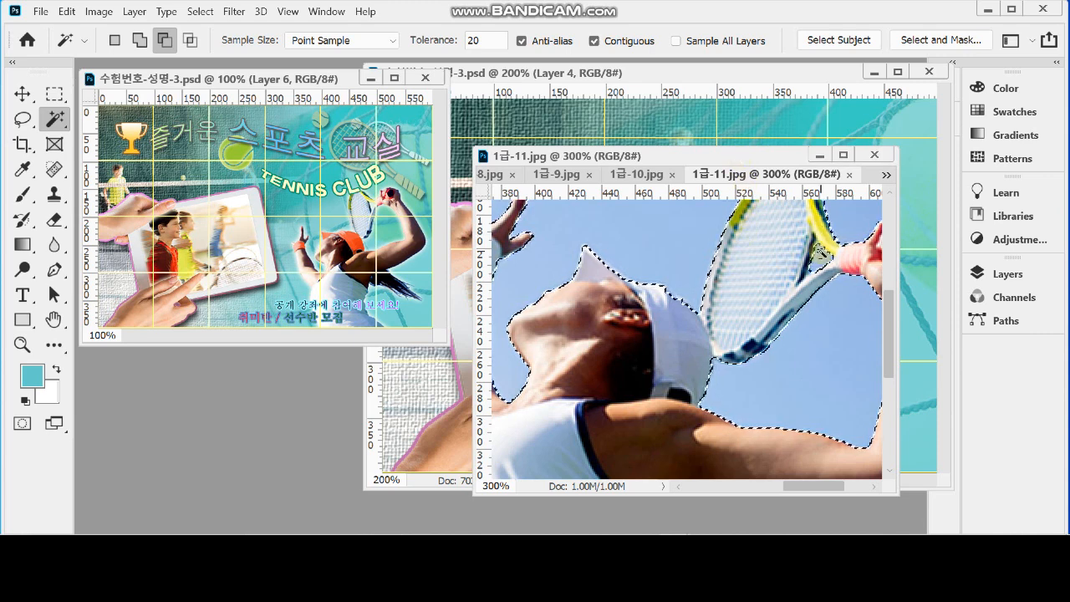
pyautogui.moveTo(688, 383); pyautogui.dragTo(769, 326)
pyautogui.moveTo(836, 241); pyautogui.dragTo(758, 318)
pyautogui.scroll(1, 708, 347)
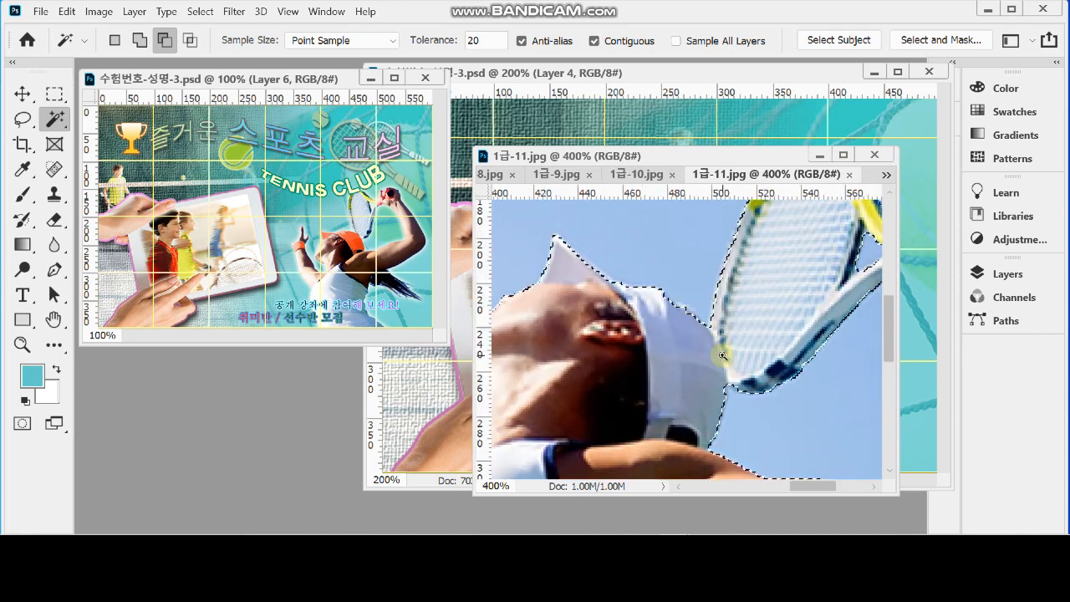
pyautogui.click(54, 120)
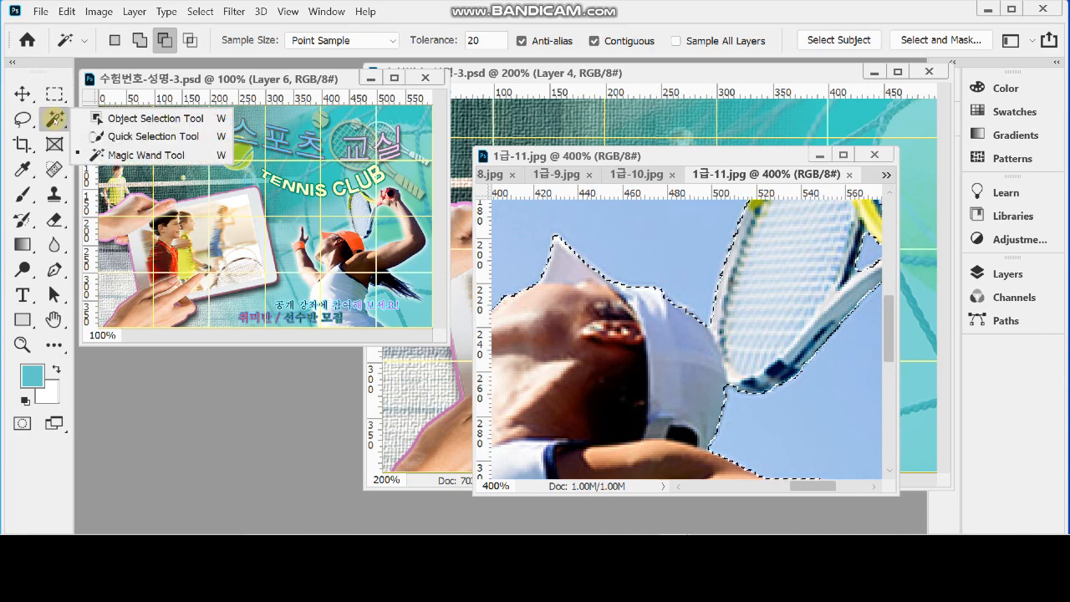
pyautogui.click(126, 138)
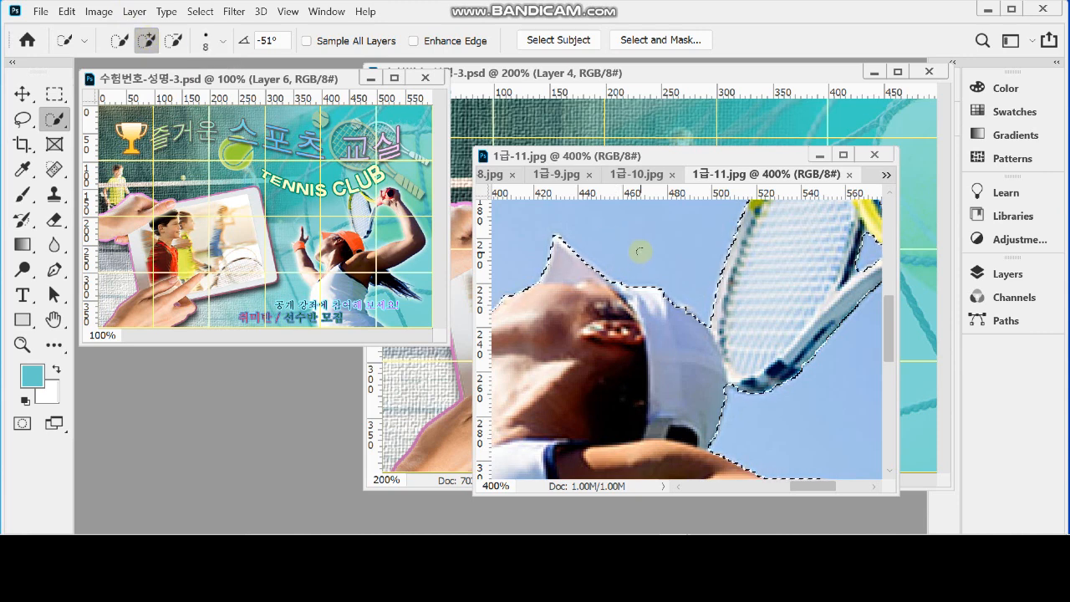
pyautogui.press(']')
pyautogui.press('[')
pyautogui.press('[')
pyautogui.press('[')
pyautogui.press('[')
pyautogui.press('[')
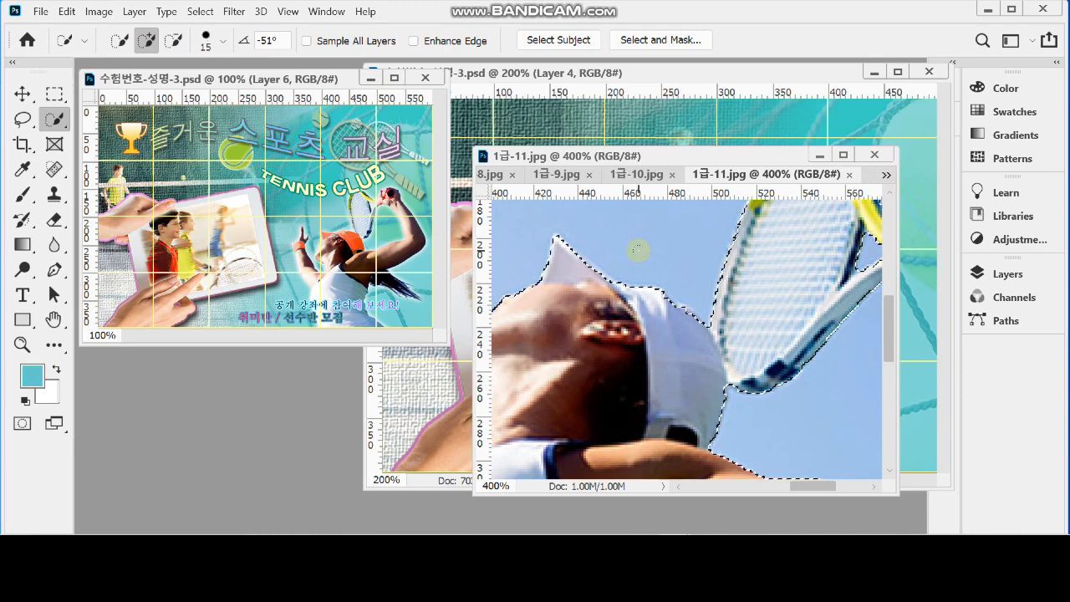
pyautogui.press('[')
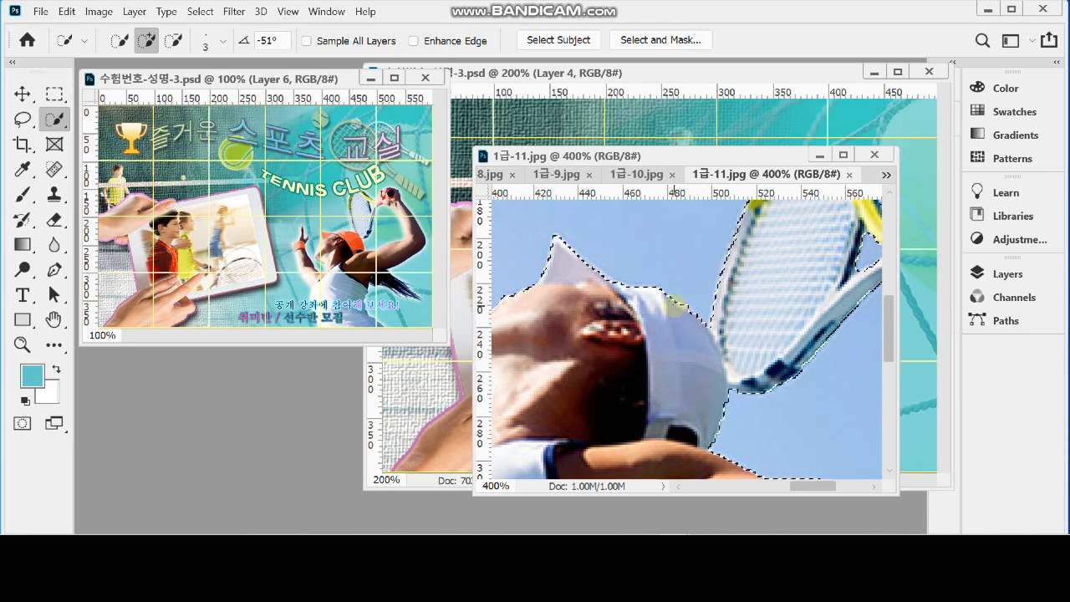
pyautogui.scroll(-2, 699, 332)
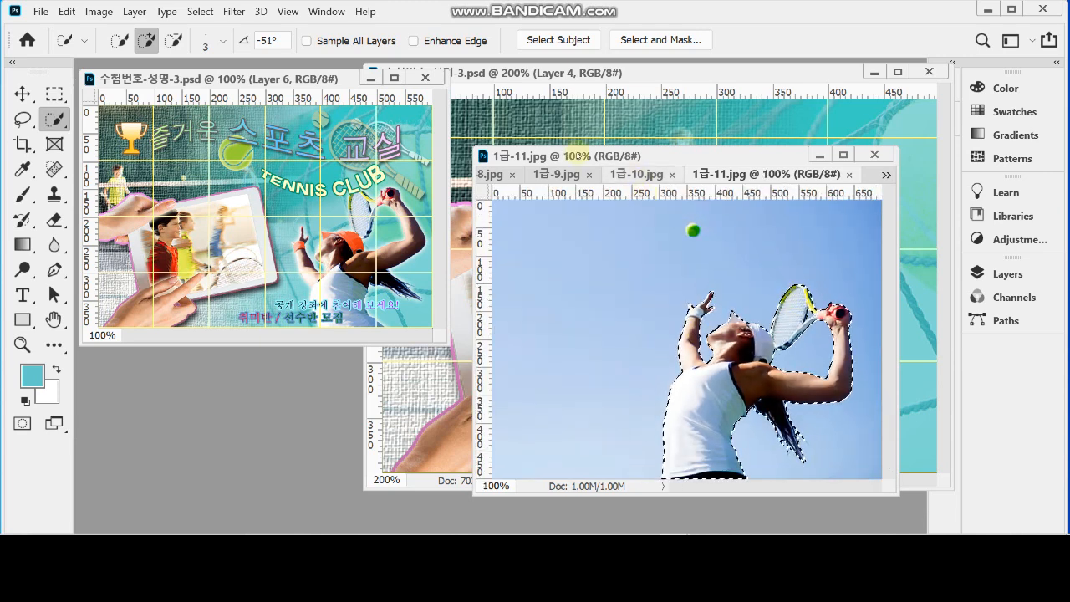
# Switch to the poster document in progress and show it at 100%
pyautogui.click(609, 74)
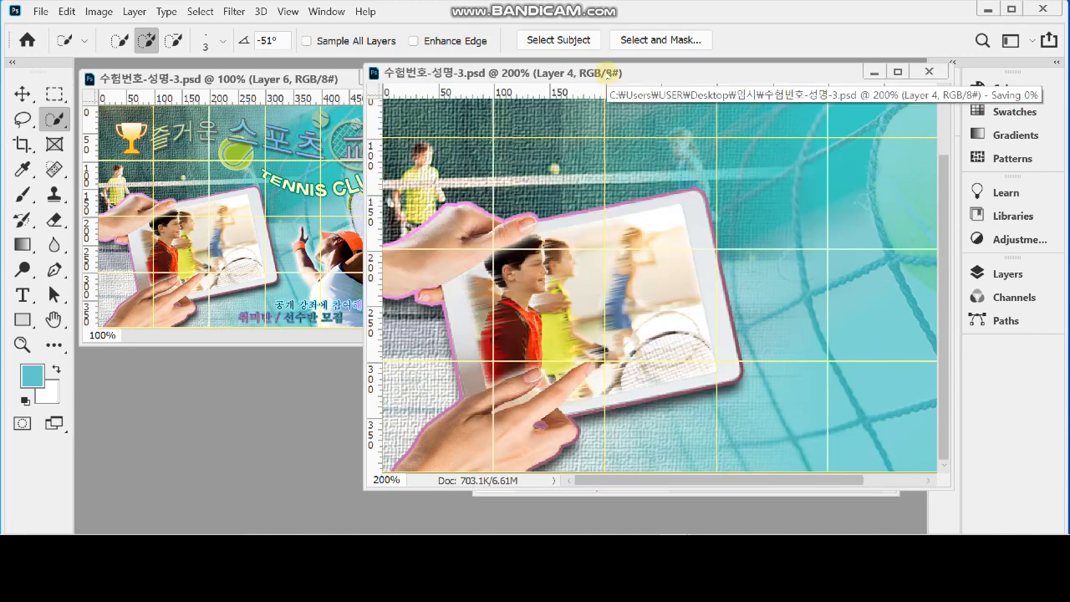
pyautogui.hotkey('ctrl', '-')
# Try pasting the cut-out tennis player directly above Layer 4, check it with Layer 5 hidden, and undo the paste
pyautogui.hotkey('ctrl', 'v')
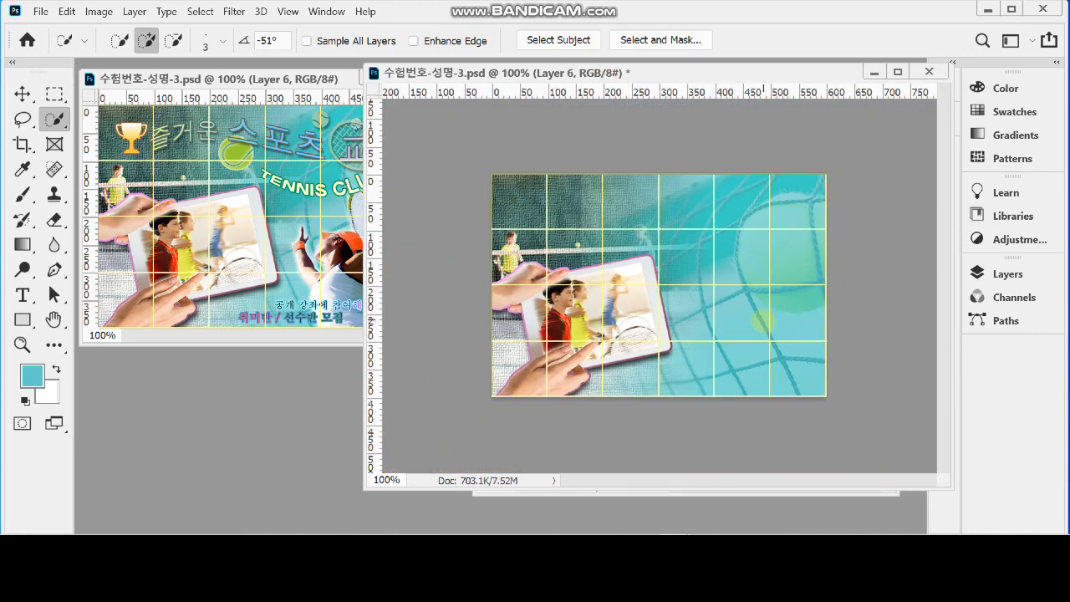
pyautogui.hotkey('ctrl', 'v')
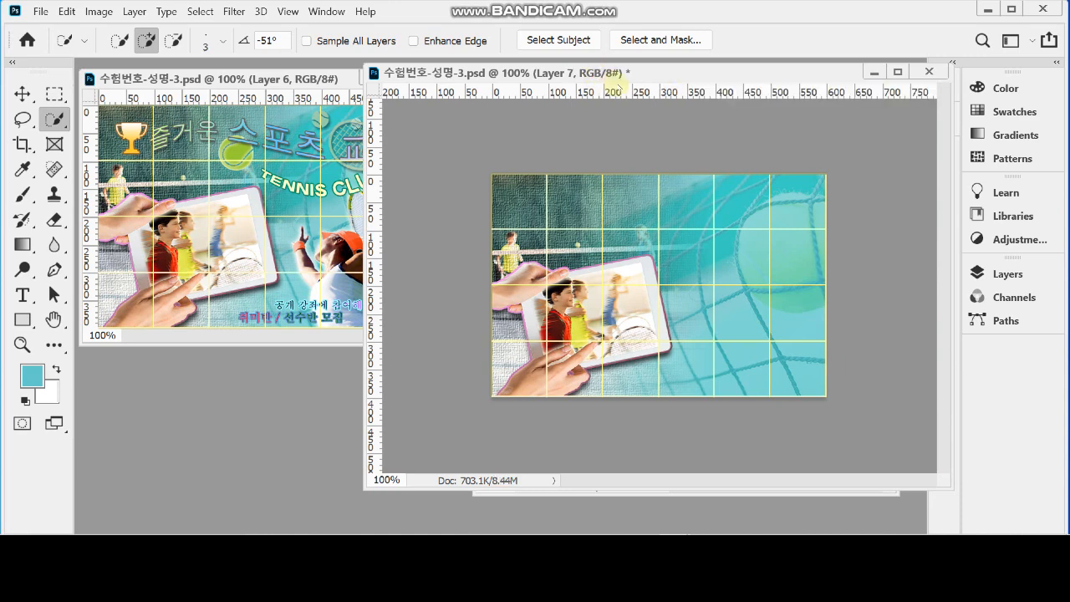
pyautogui.hotkey('ctrl', 'z')
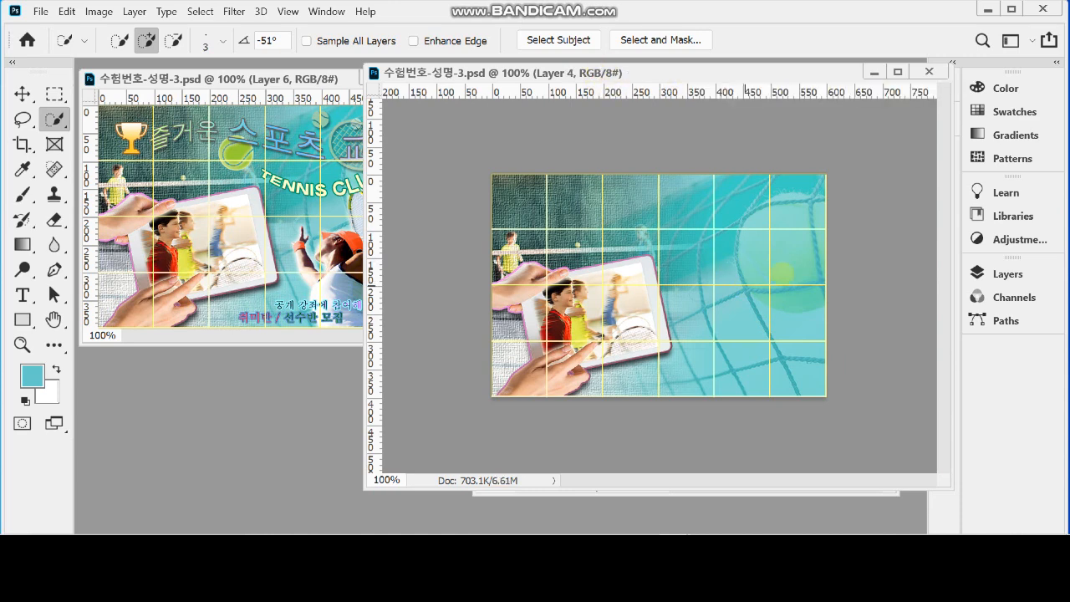
pyautogui.click(996, 274)
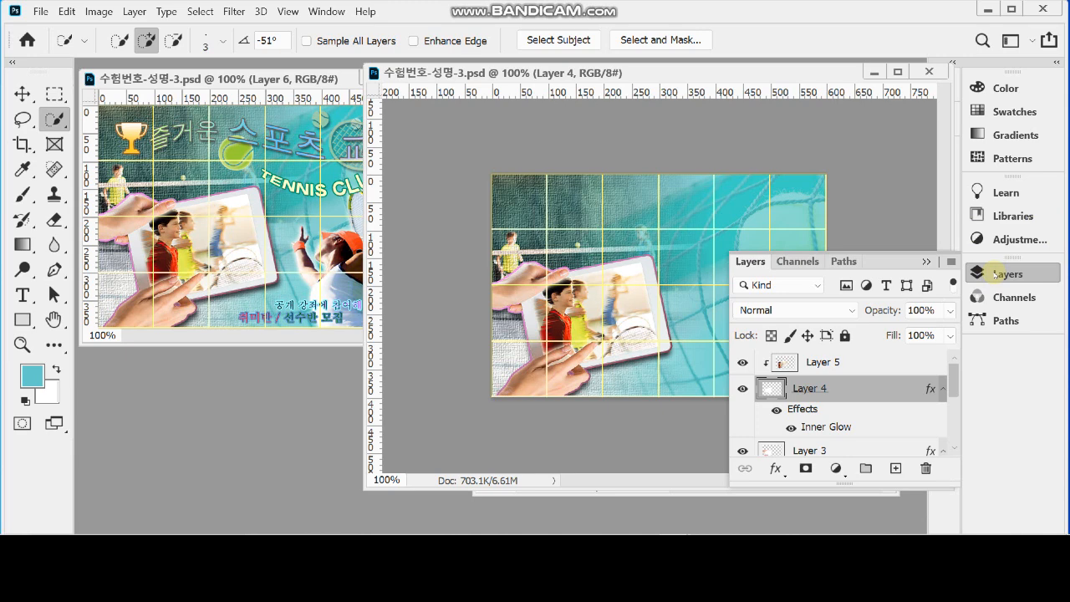
pyautogui.hotkey('ctrl', 'v')
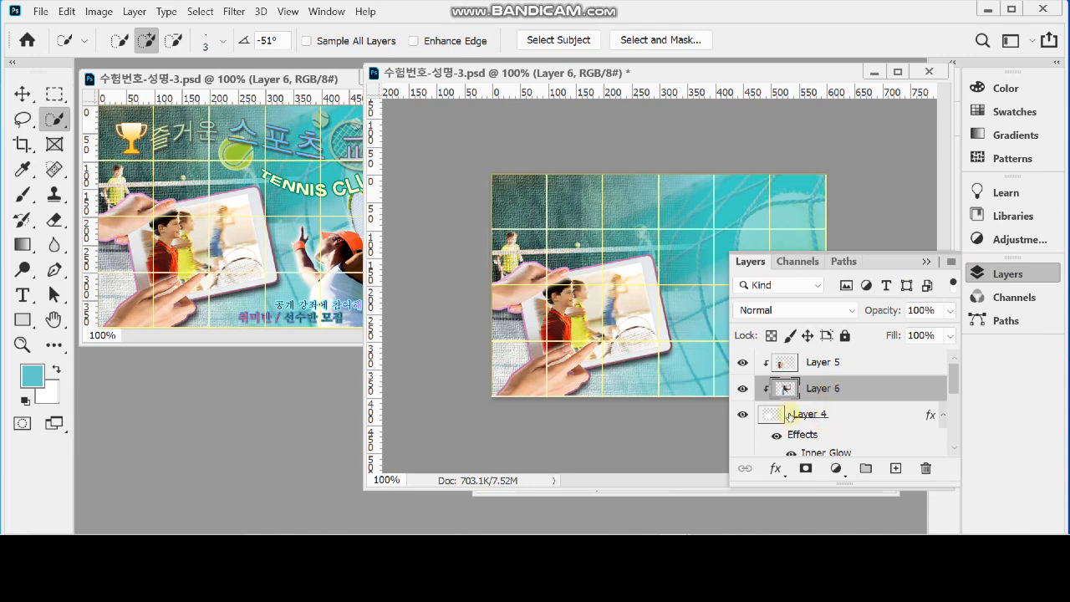
pyautogui.hotkey('ctrl', 'e')
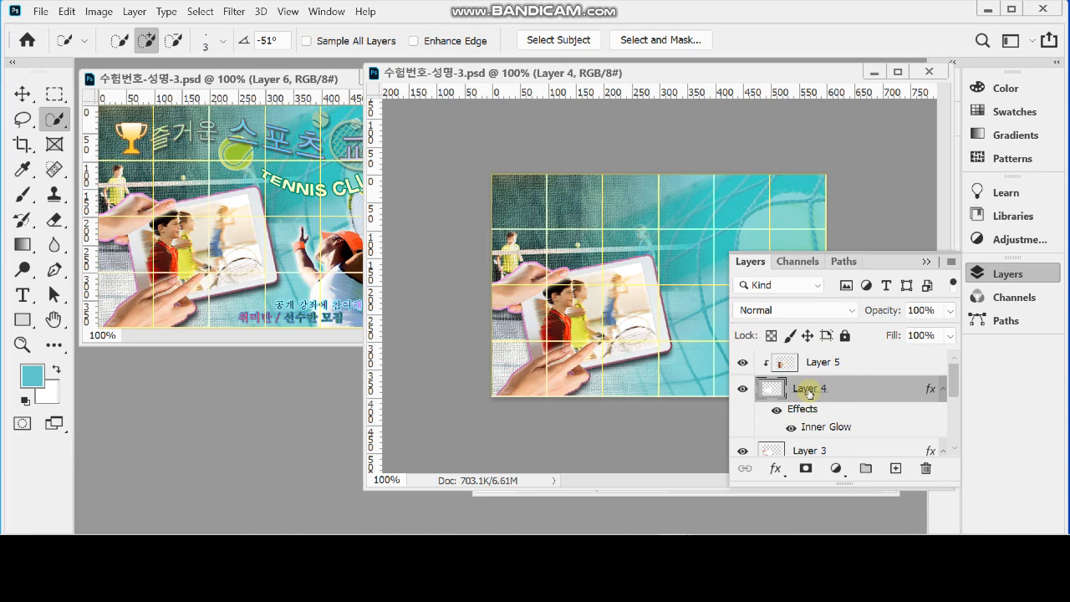
pyautogui.hotkey('ctrl', 'v')
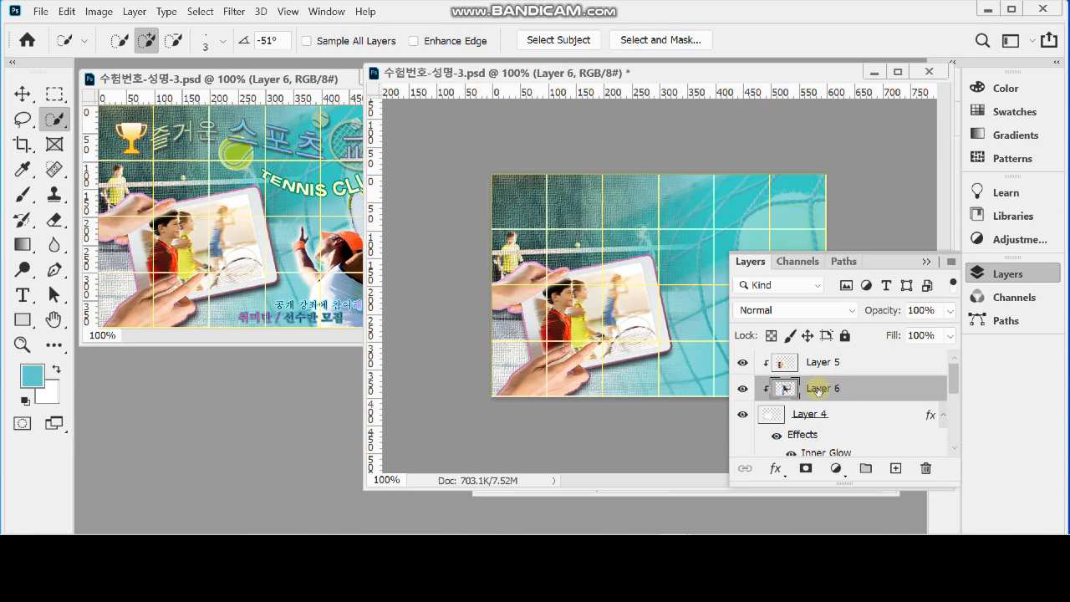
pyautogui.click(743, 363)
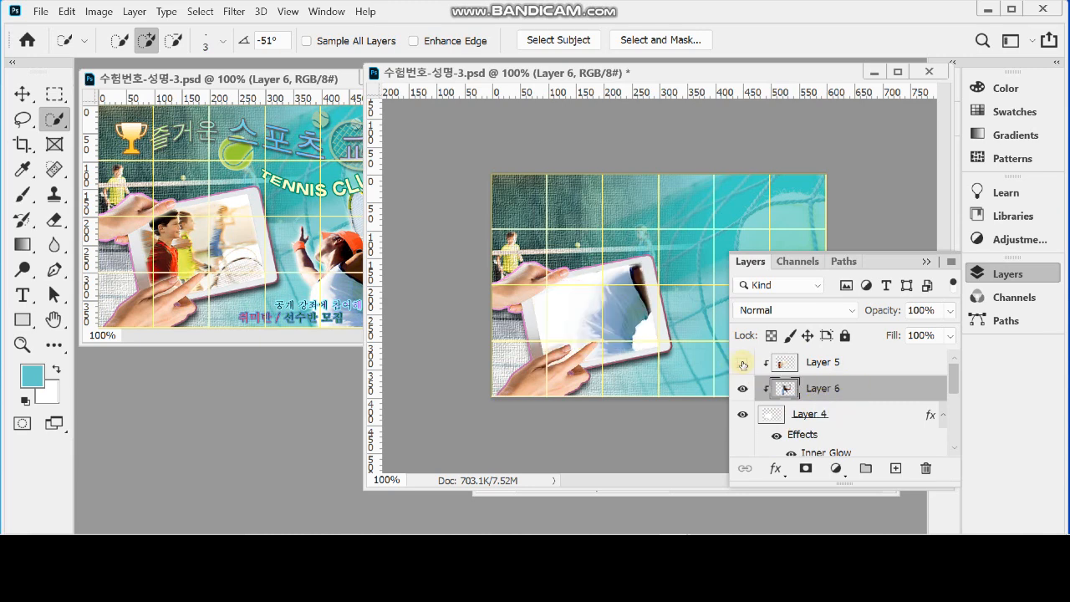
pyautogui.click(743, 363)
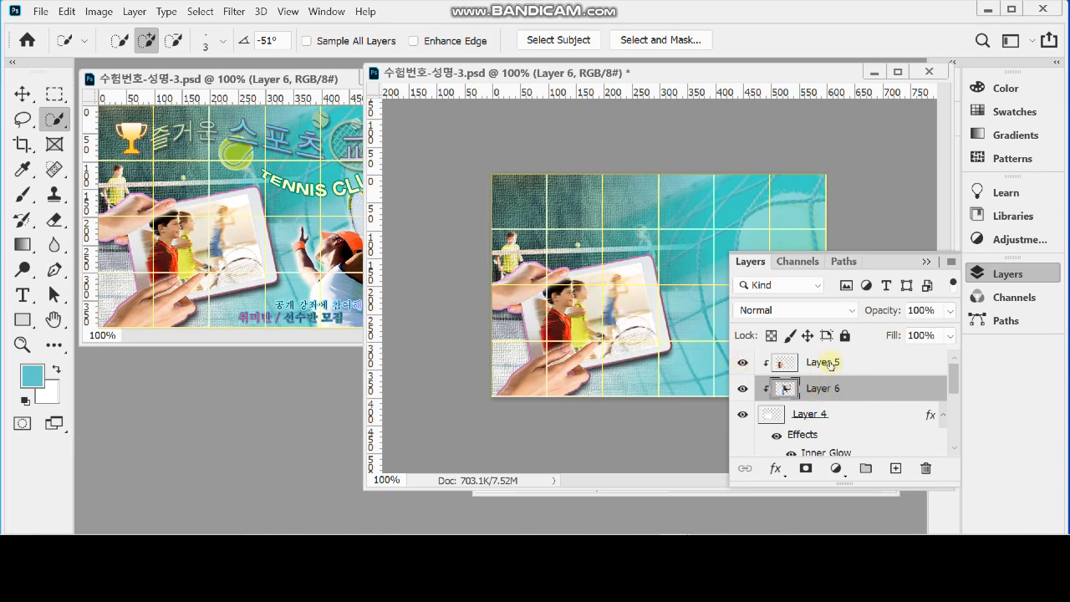
pyautogui.hotkey('ctrl', 'z')
pyautogui.hotkey('ctrl', 'z')
pyautogui.hotkey('ctrl', 'z')
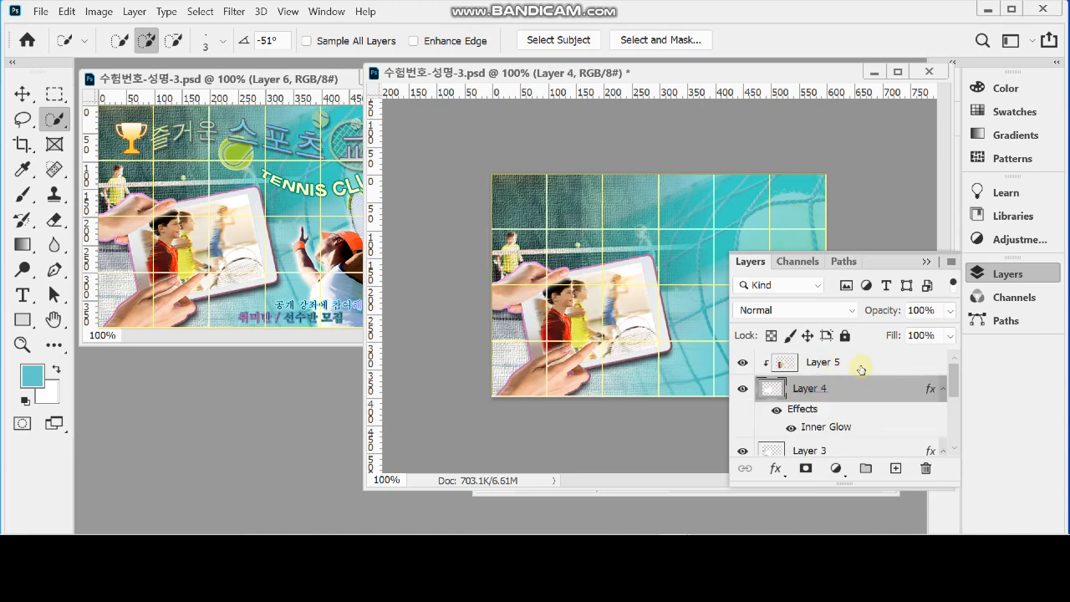
# Paste the cut-out tennis player as a new layer above Layer 5
pyautogui.click(860, 362)
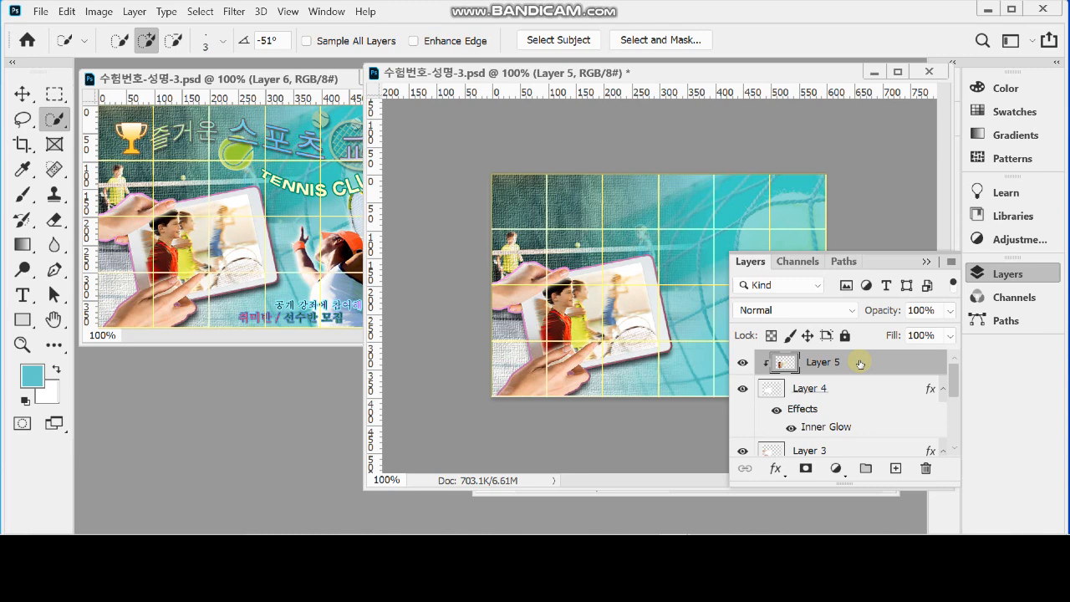
pyautogui.hotkey('ctrl', 'v')
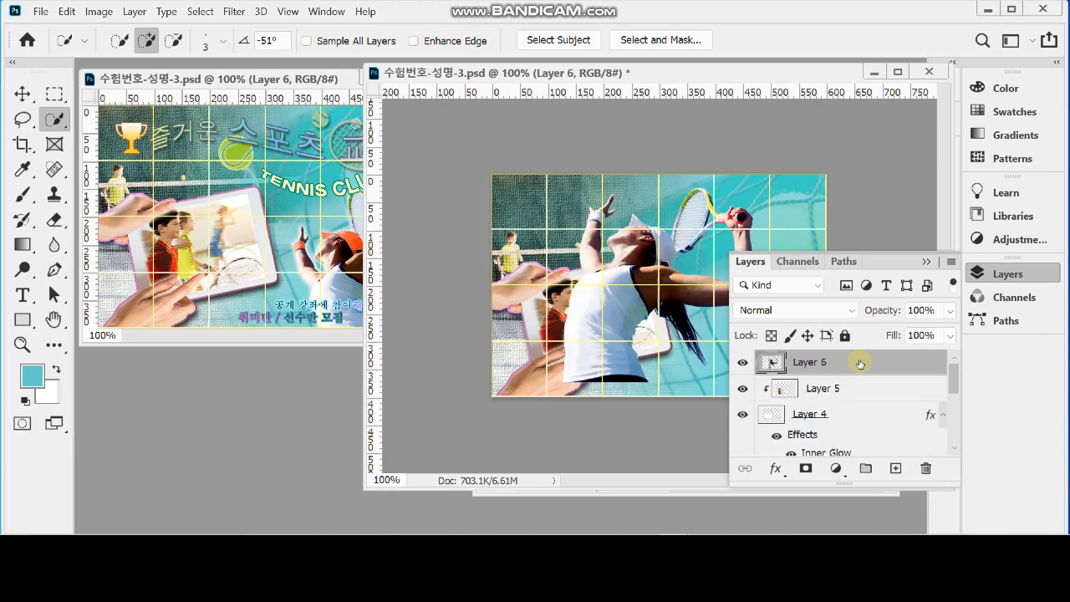
pyautogui.click(982, 274)
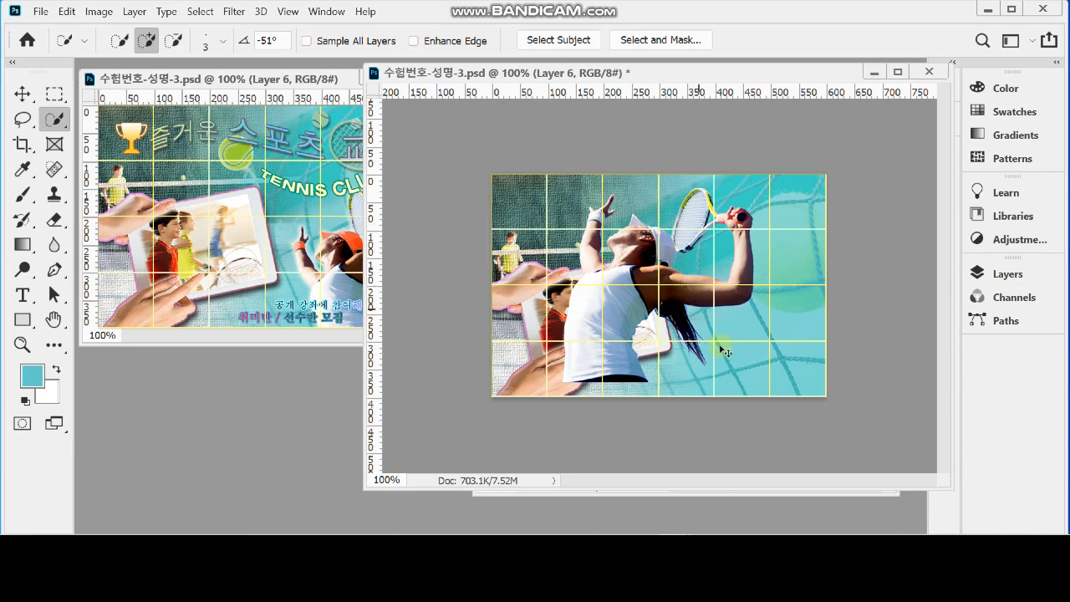
# Scale down the tennis player on Layer 6, place it in the poster's lower-right area, and give it an Outer Glow
pyautogui.hotkey('ctrl', 't')
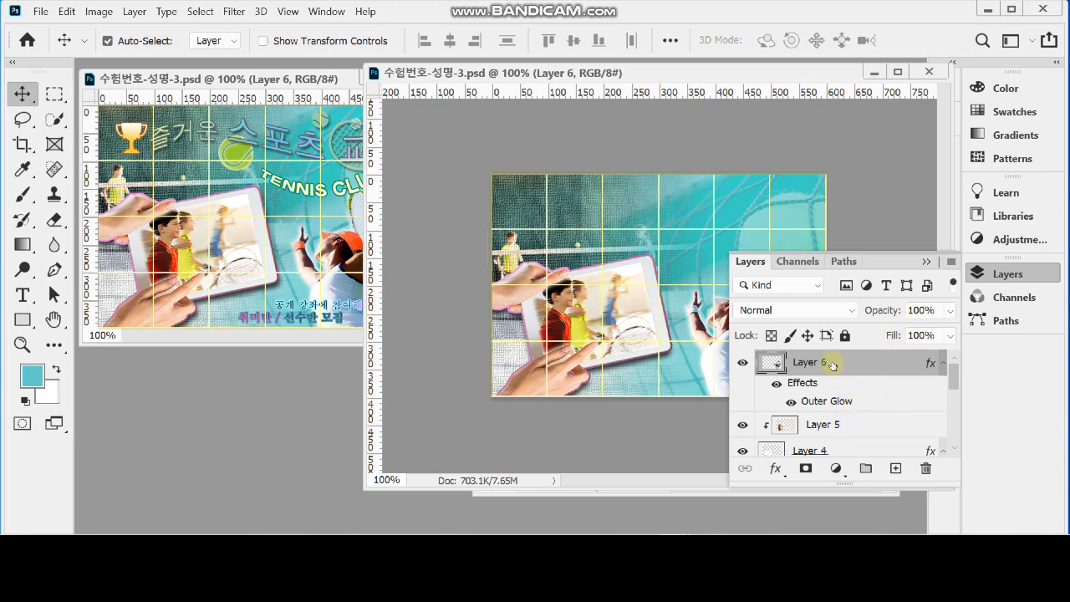
pyautogui.click(1006, 275)
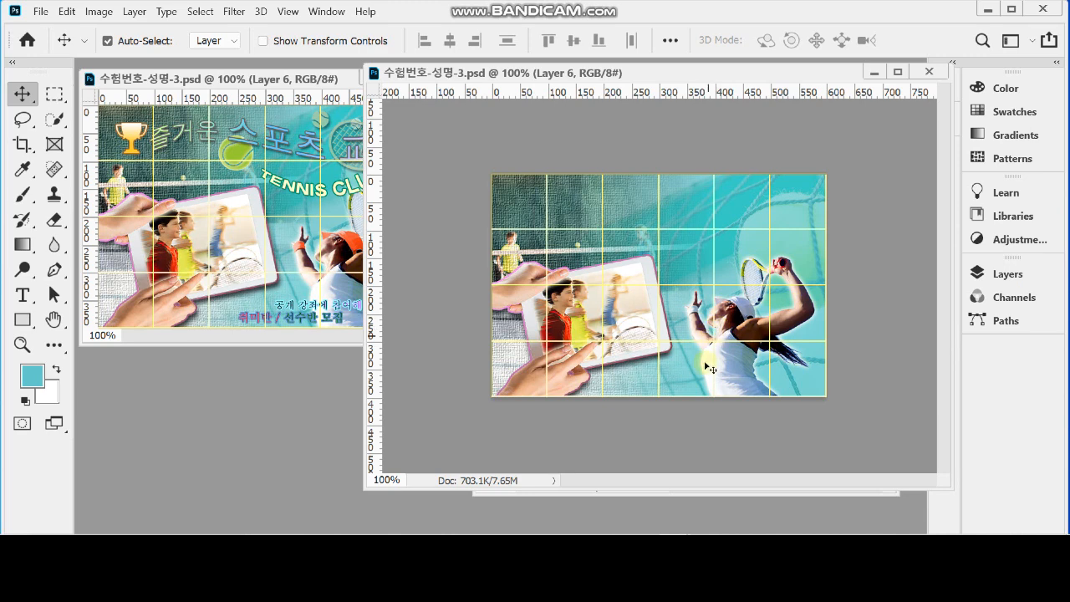
# Compare the tennis player's cap and wristband with those in the finished reference poster, and bring up the layer list
pyautogui.keyDown('ctrl'); pyautogui.click(757, 330); pyautogui.keyUp('ctrl')
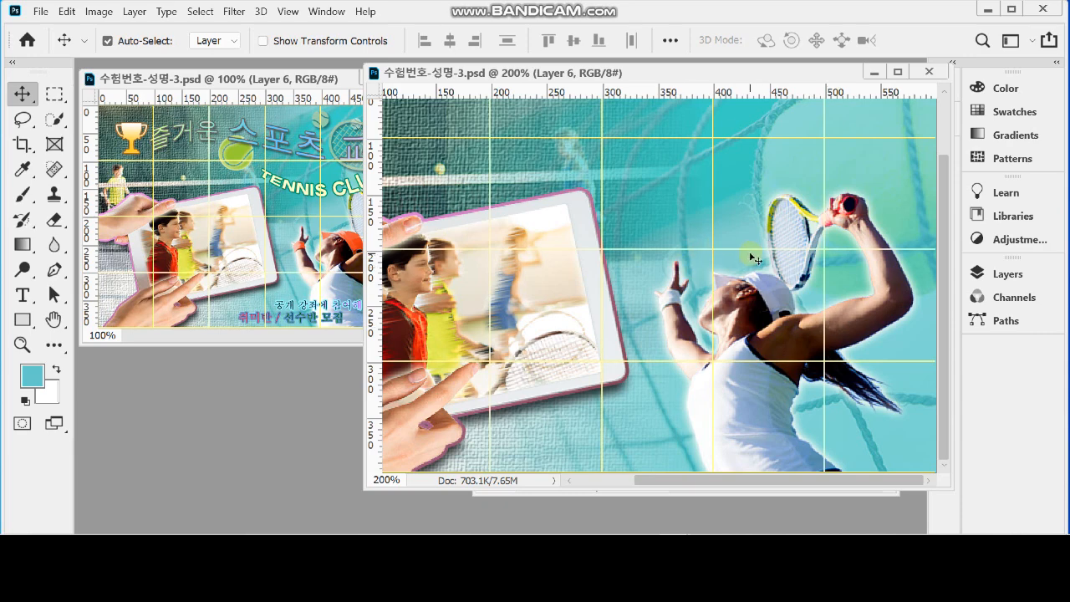
pyautogui.click(313, 78)
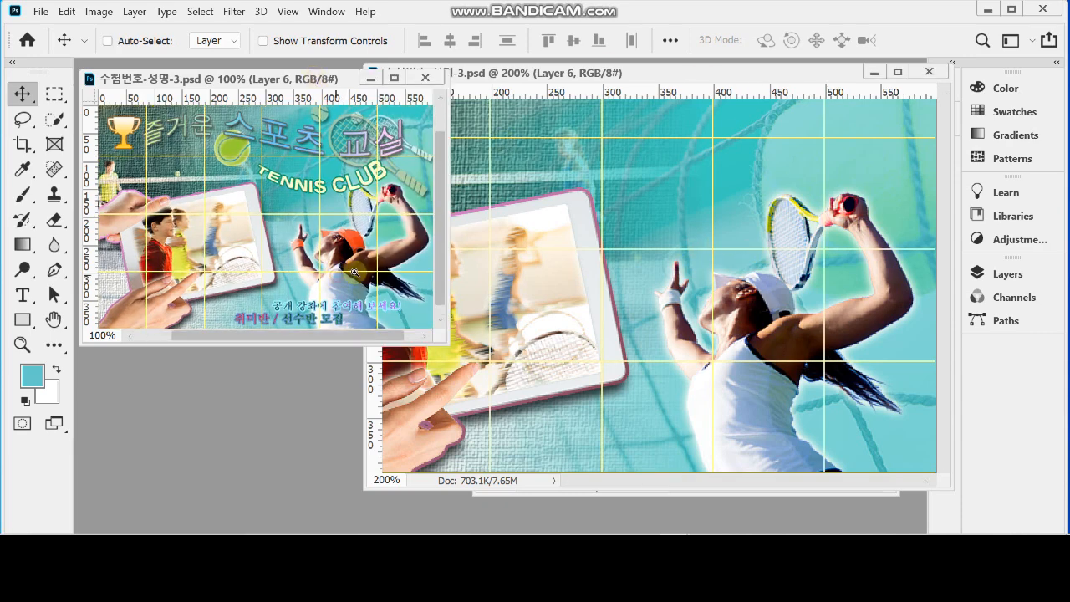
pyautogui.keyDown('ctrl'); pyautogui.click(354, 271); pyautogui.keyUp('ctrl')
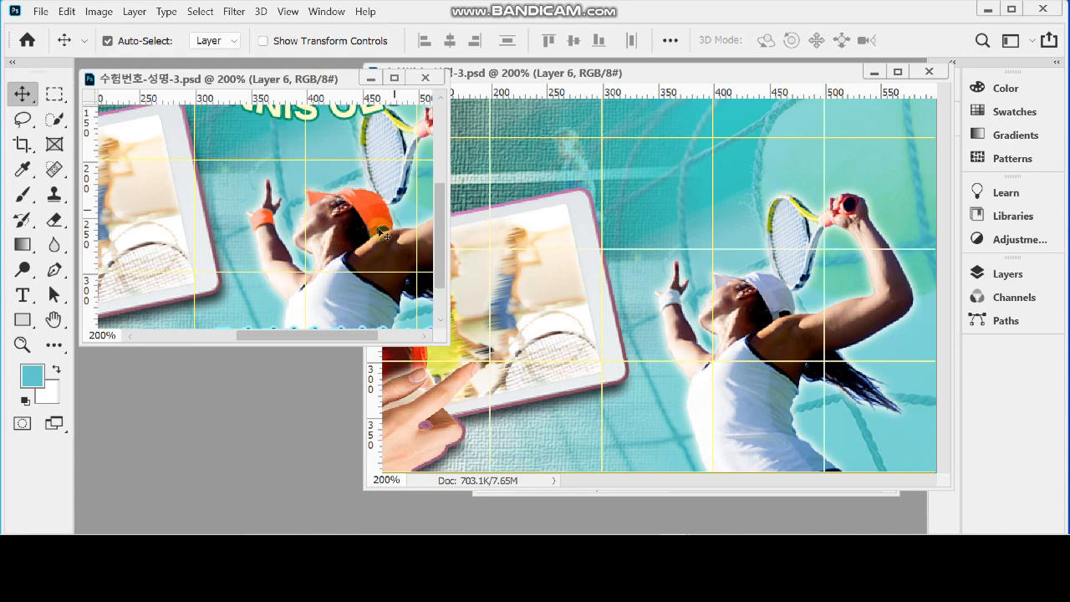
pyautogui.hotkey('ctrl', '-')
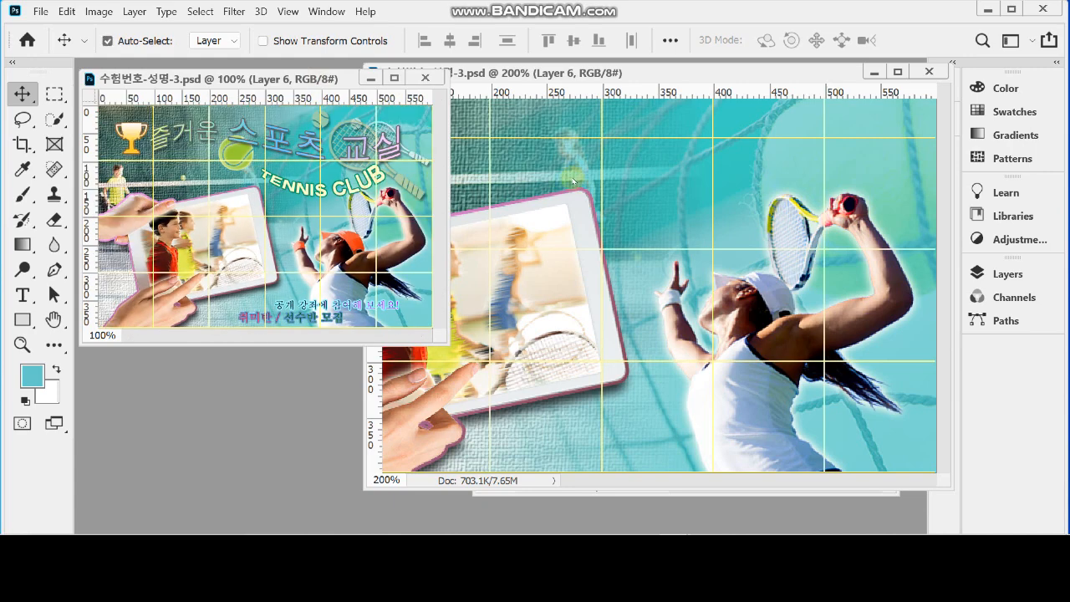
pyautogui.click(669, 75)
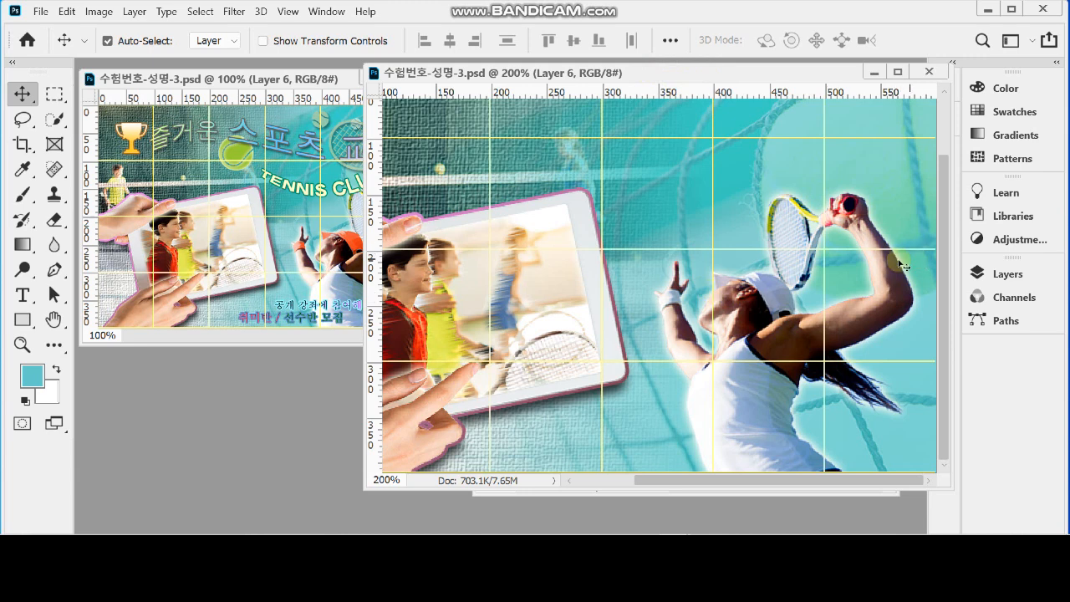
pyautogui.click(1008, 274)
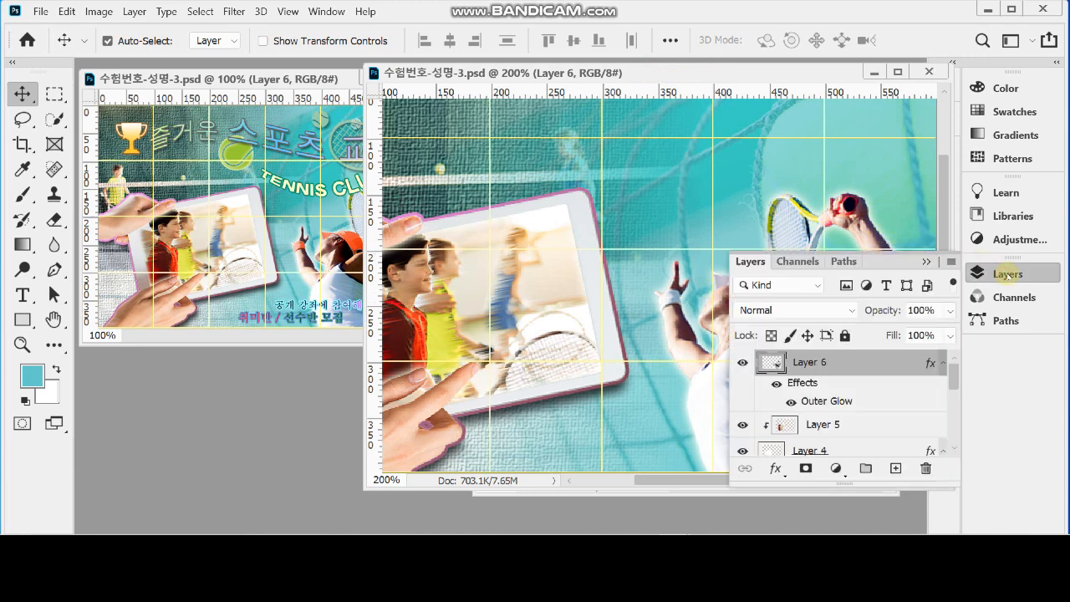
# Load the outline of the tennis player on Layer 6 as a selection
pyautogui.click(1006, 274)
pyautogui.click(1003, 274)
pyautogui.keyDown('ctrl'); pyautogui.click(774, 365); pyautogui.keyUp('ctrl')
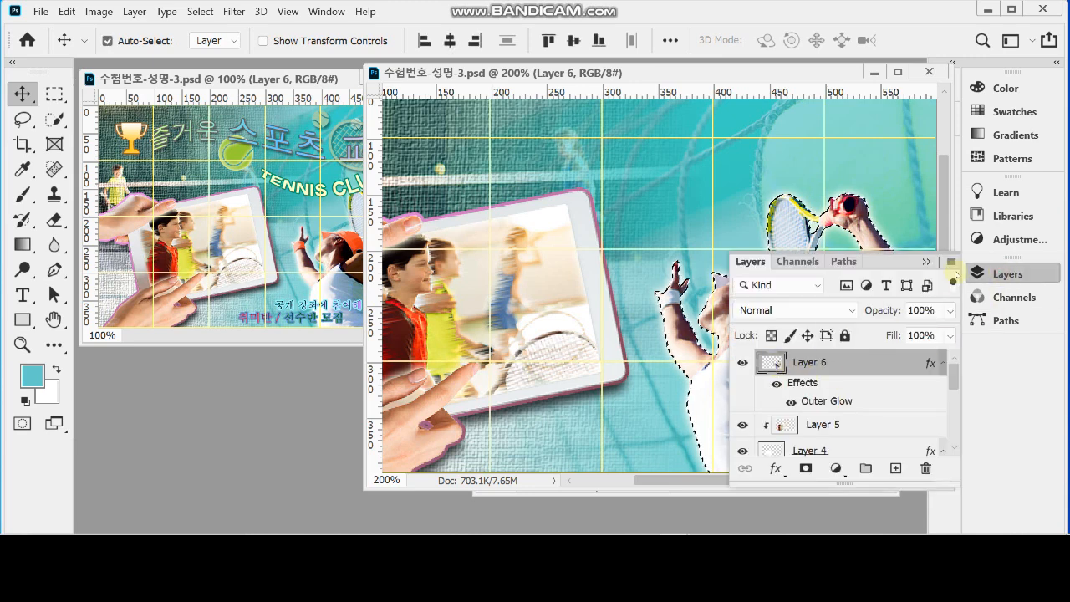
pyautogui.click(1002, 273)
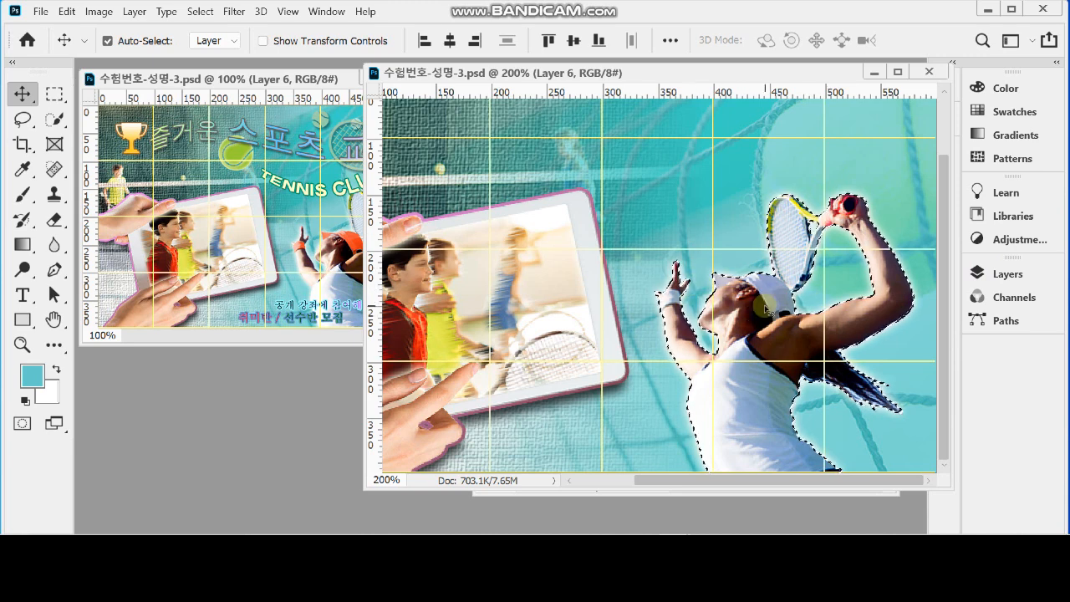
# Choose the Polygonal Lasso tool and set it to intersect with the existing selection
pyautogui.scroll(1, 766, 306)
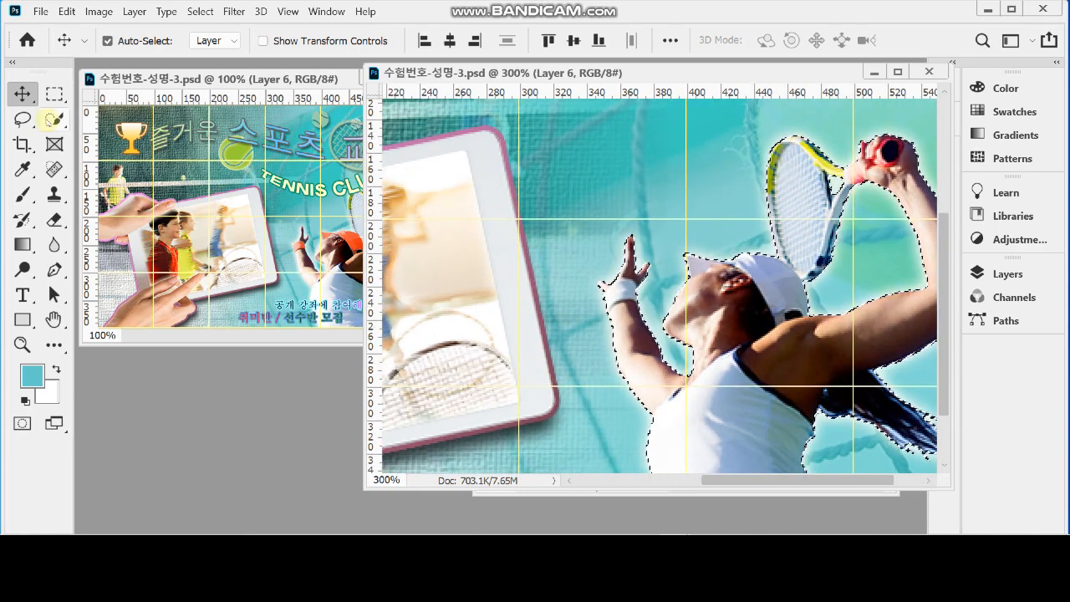
pyautogui.click(20, 120)
pyautogui.click(18, 120)
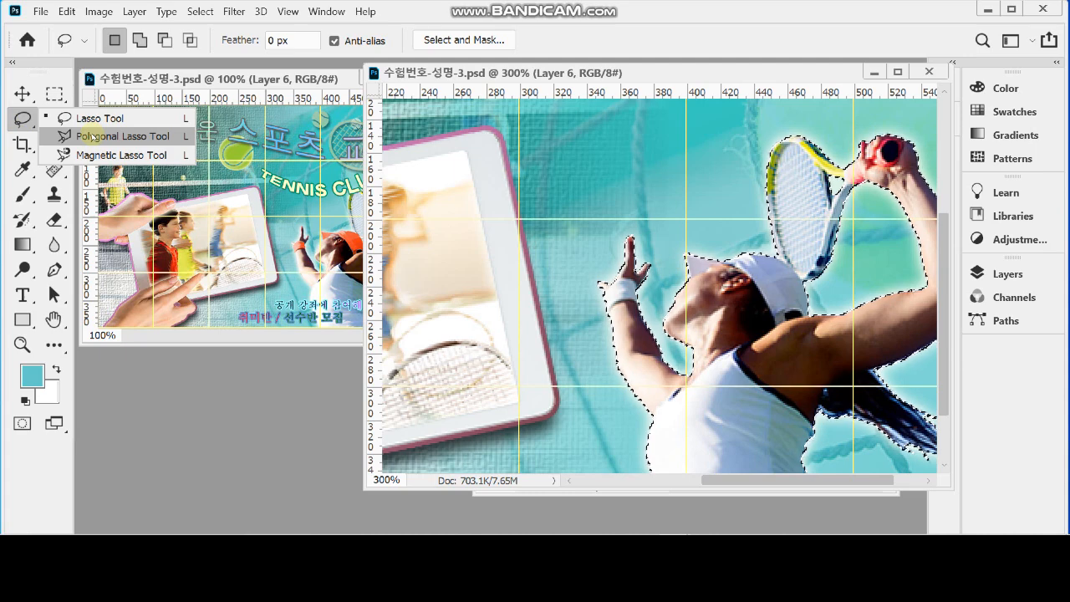
pyautogui.click(92, 137)
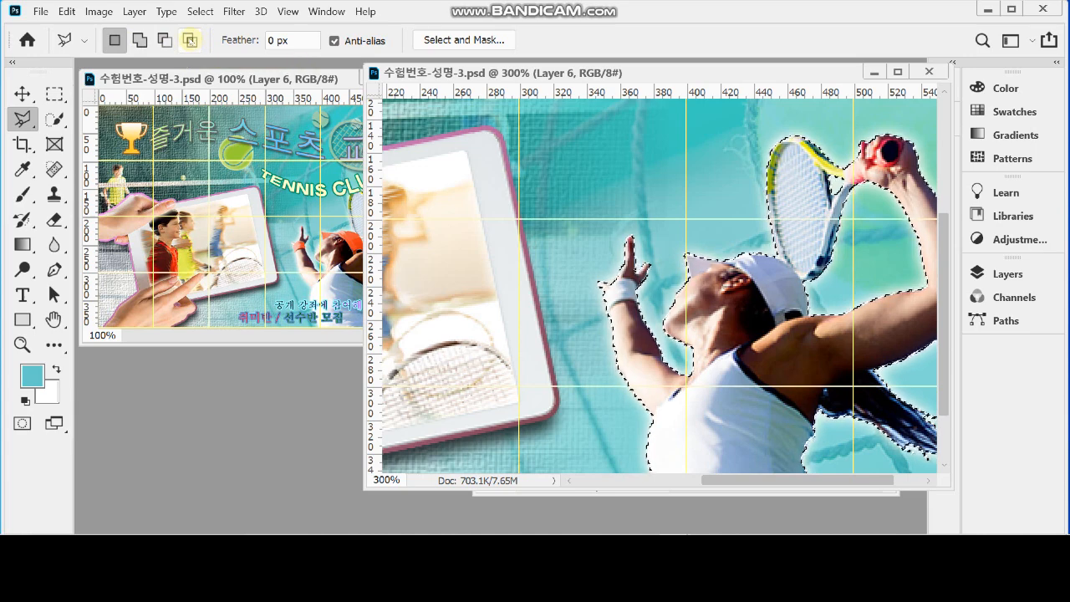
pyautogui.click(191, 41)
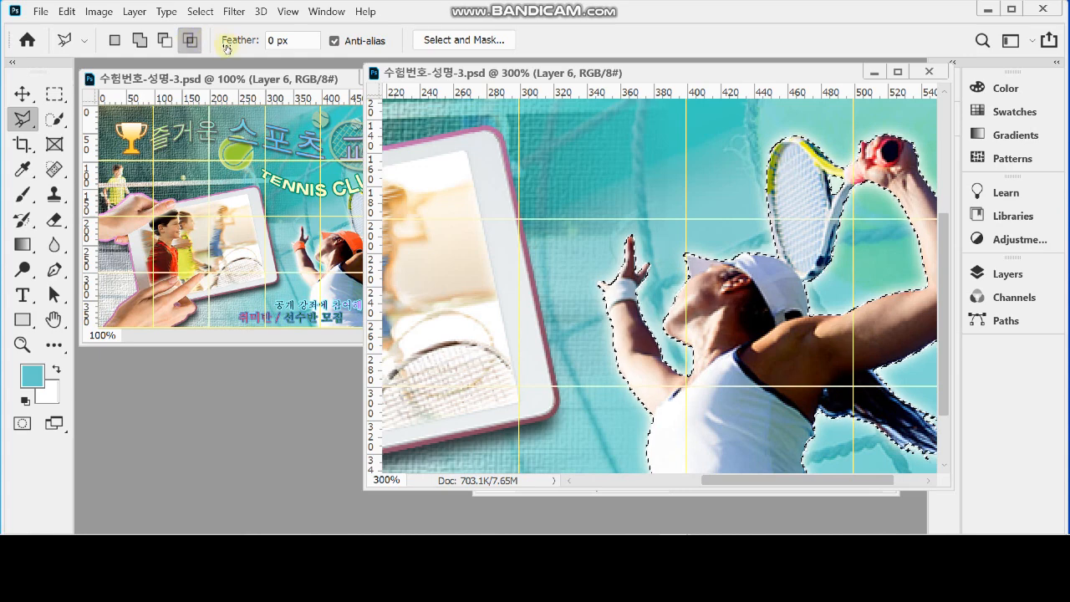
pyautogui.rightClick(36, 114)
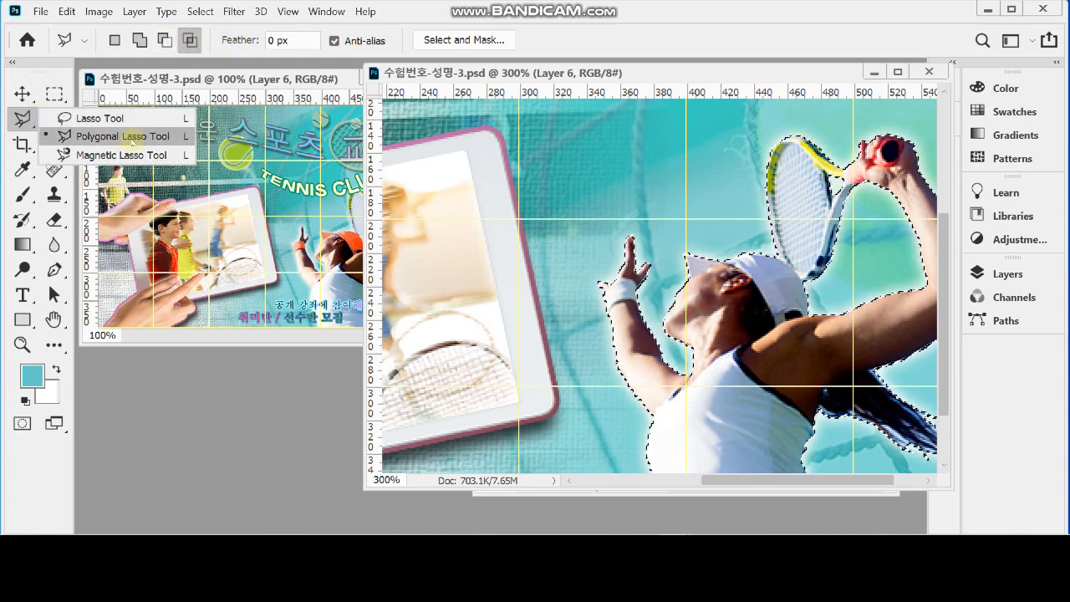
pyautogui.click(580, 39)
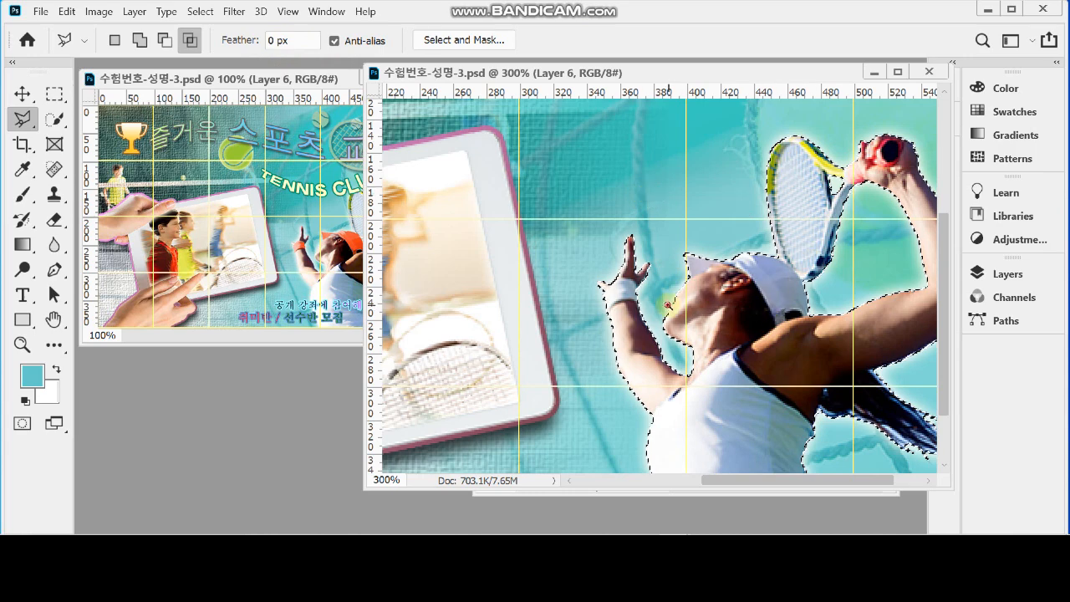
# Try limiting the selection to the player's white wristband with a polygonal outline, and undo it
pyautogui.scroll(2, 611, 298)
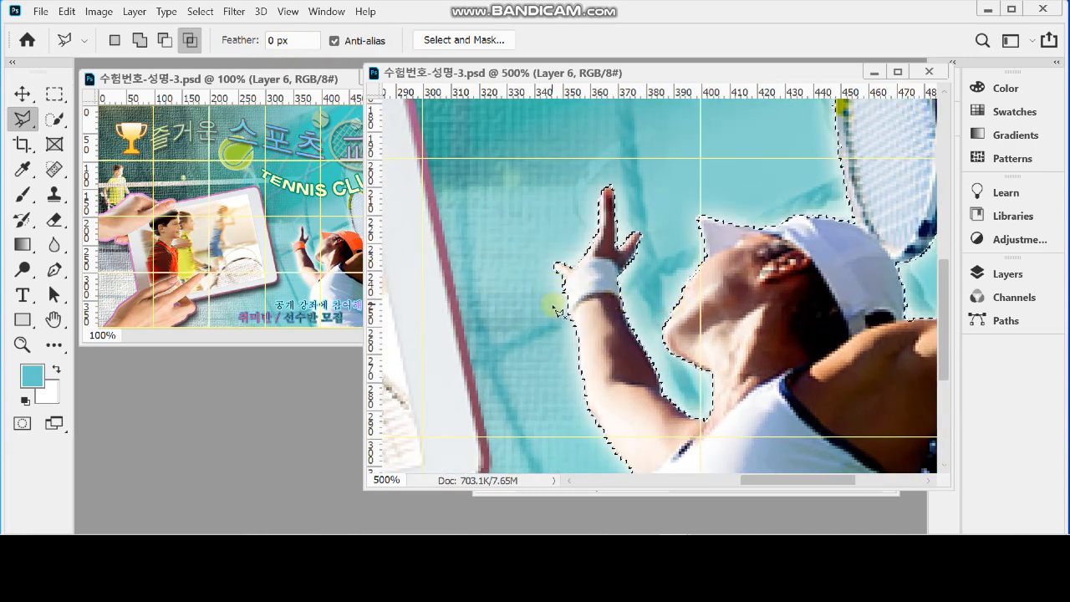
pyautogui.click(556, 303)
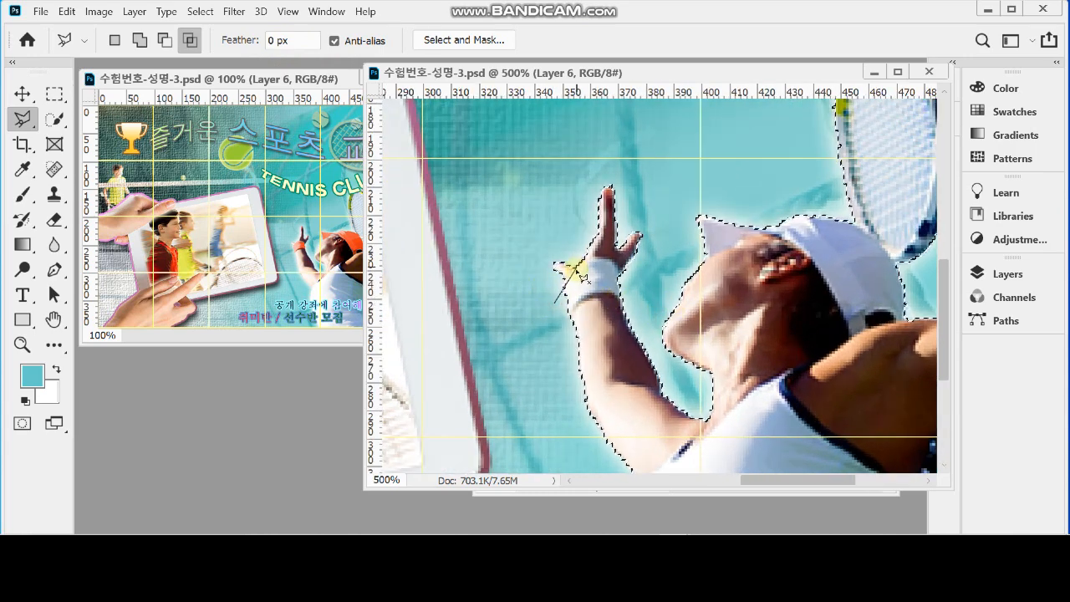
pyautogui.click(606, 257)
pyautogui.click(619, 266)
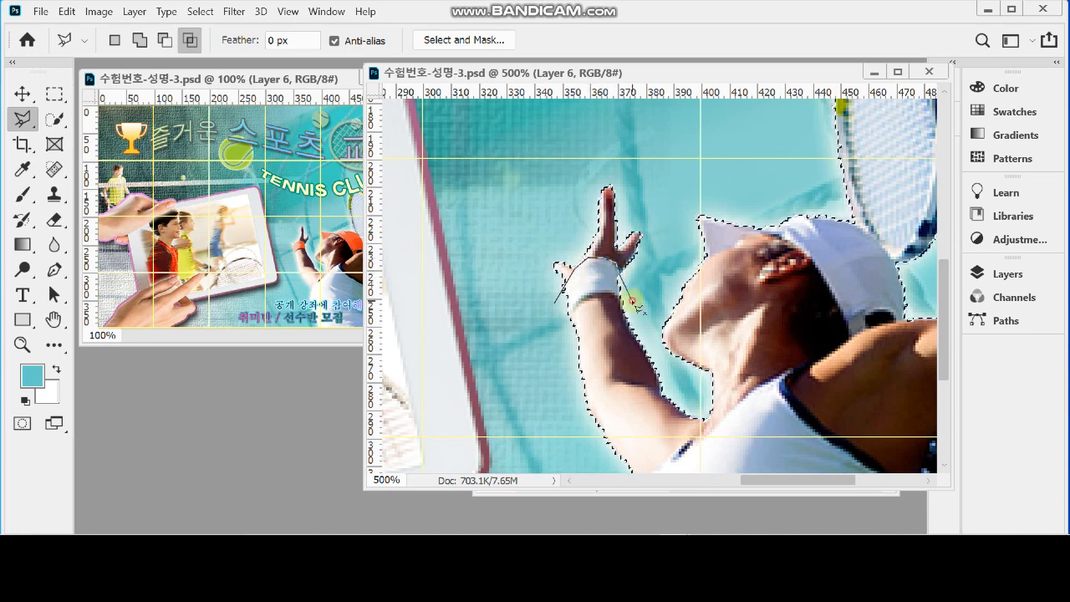
pyautogui.click(629, 299)
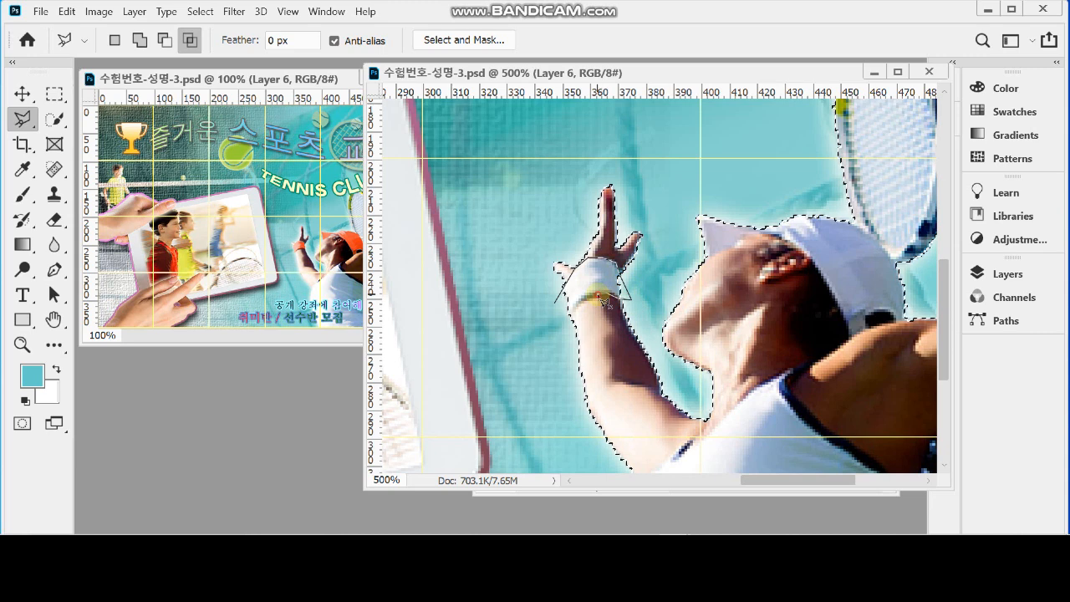
pyautogui.click(587, 299)
pyautogui.click(550, 332)
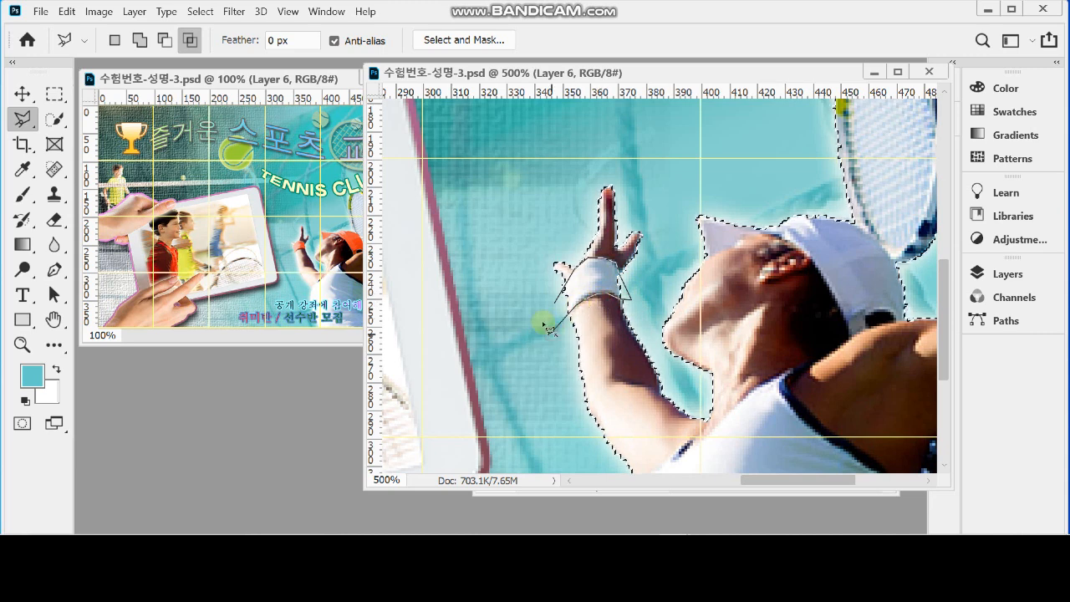
pyautogui.doubleClick(519, 313)
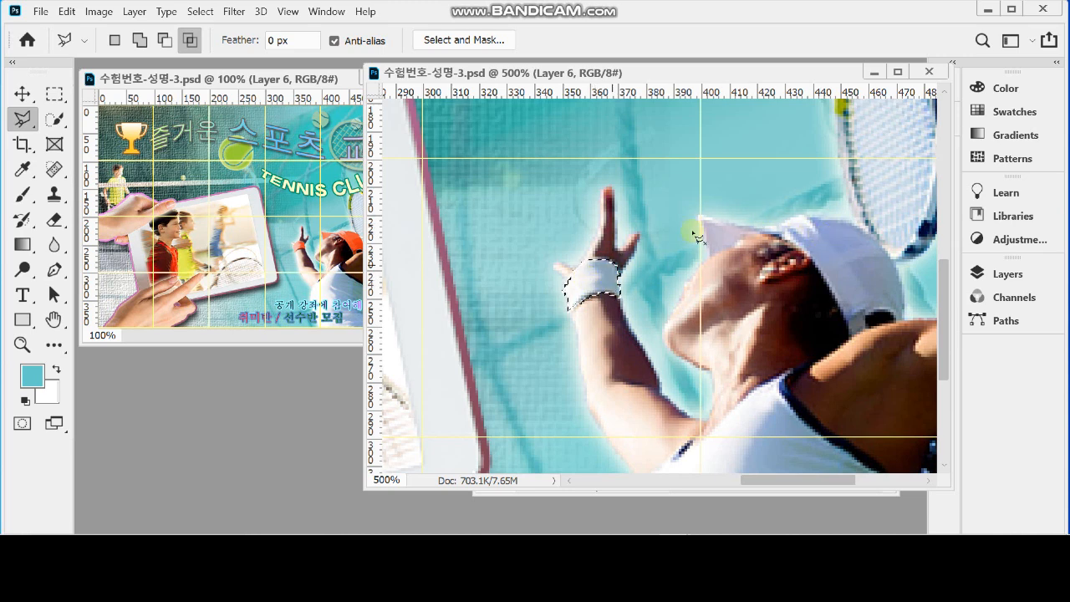
pyautogui.hotkey('ctrl', 'z')
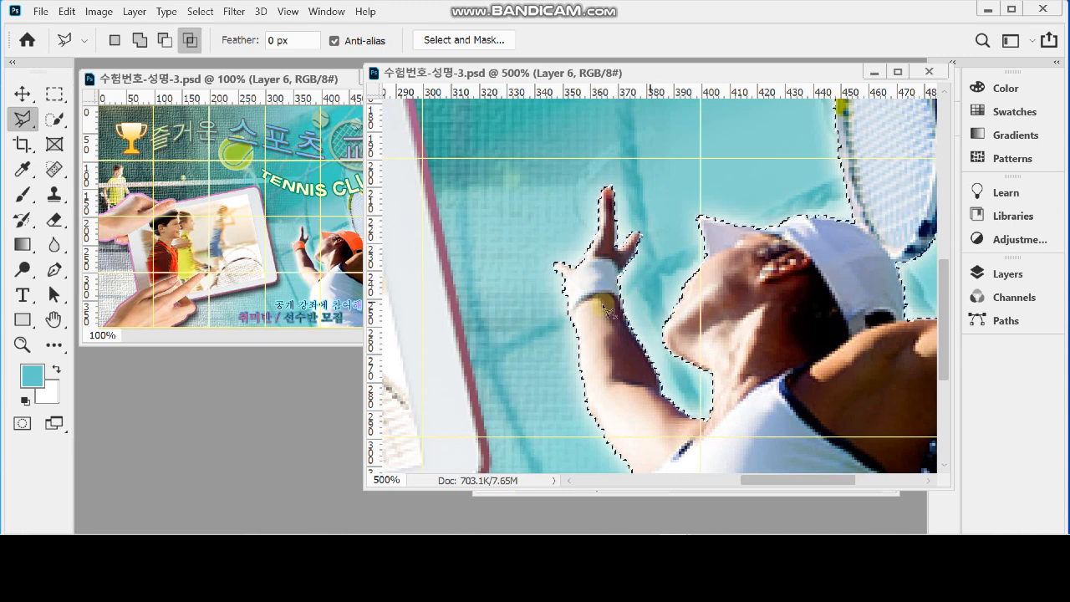
# Trace one polygonal outline around both the wristband and the white cap to limit the player selection to those two items
pyautogui.click(558, 329)
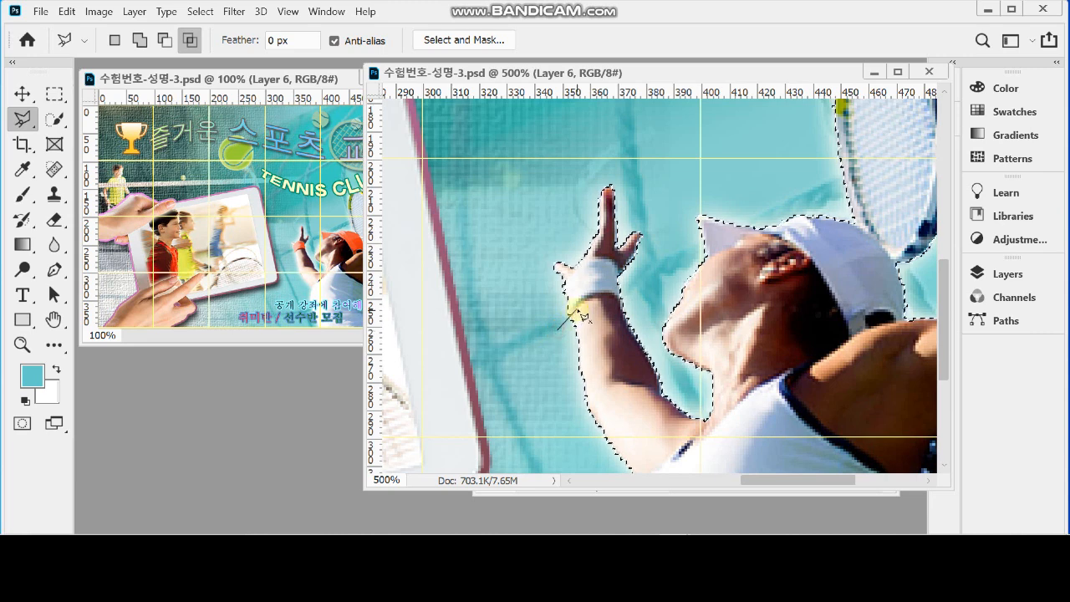
pyautogui.click(622, 299)
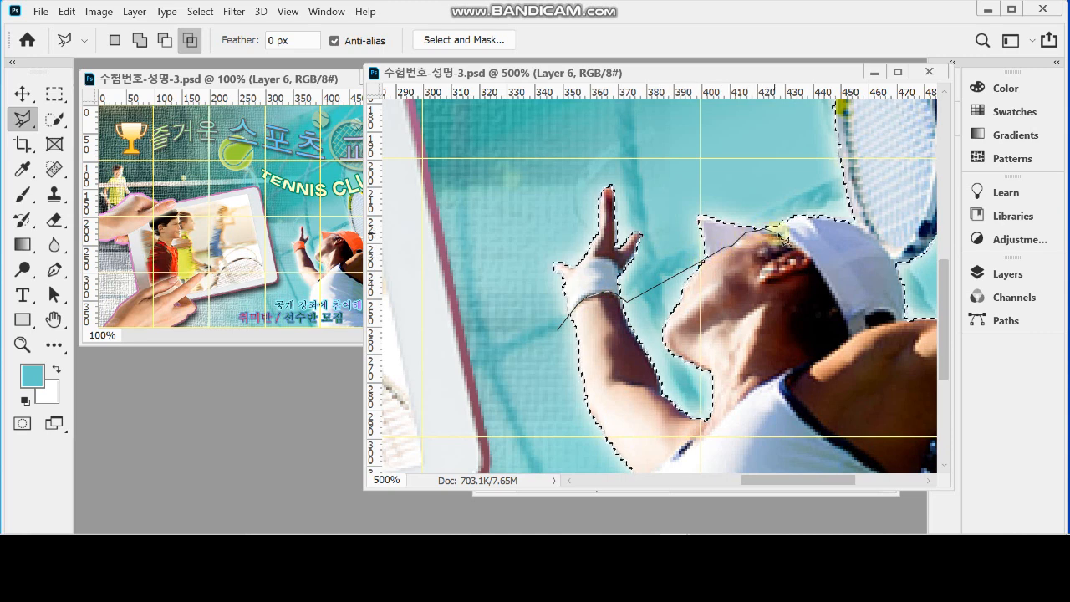
pyautogui.click(782, 233)
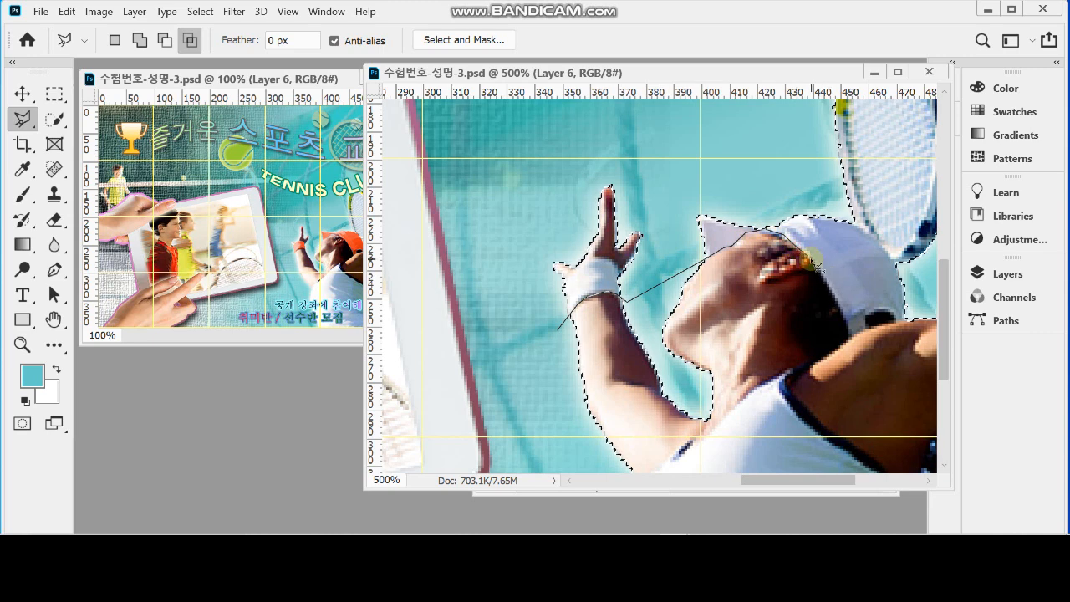
pyautogui.click(829, 291)
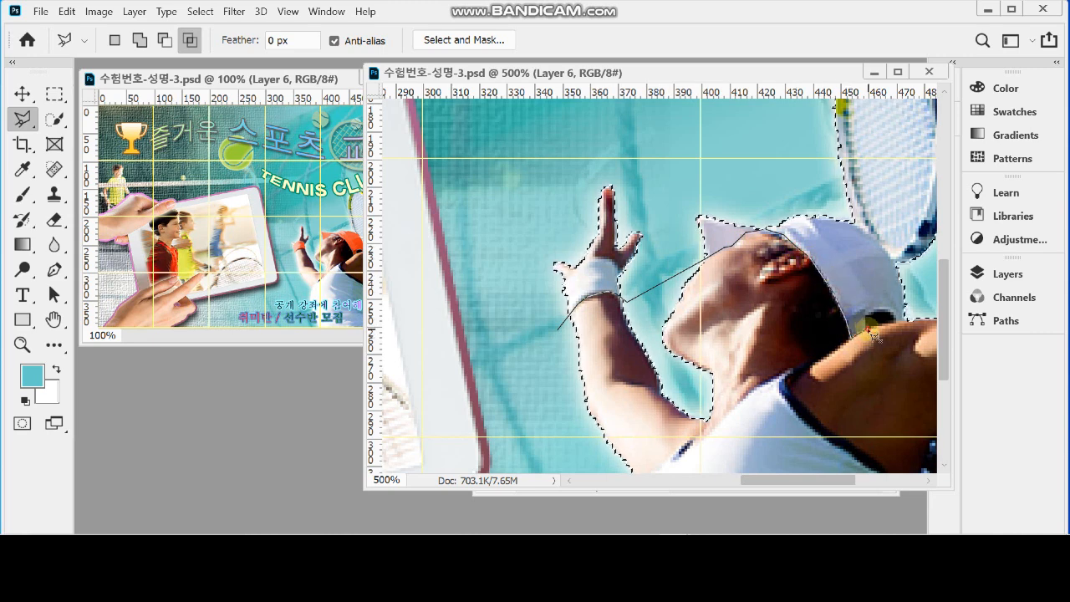
pyautogui.click(908, 320)
pyautogui.click(917, 289)
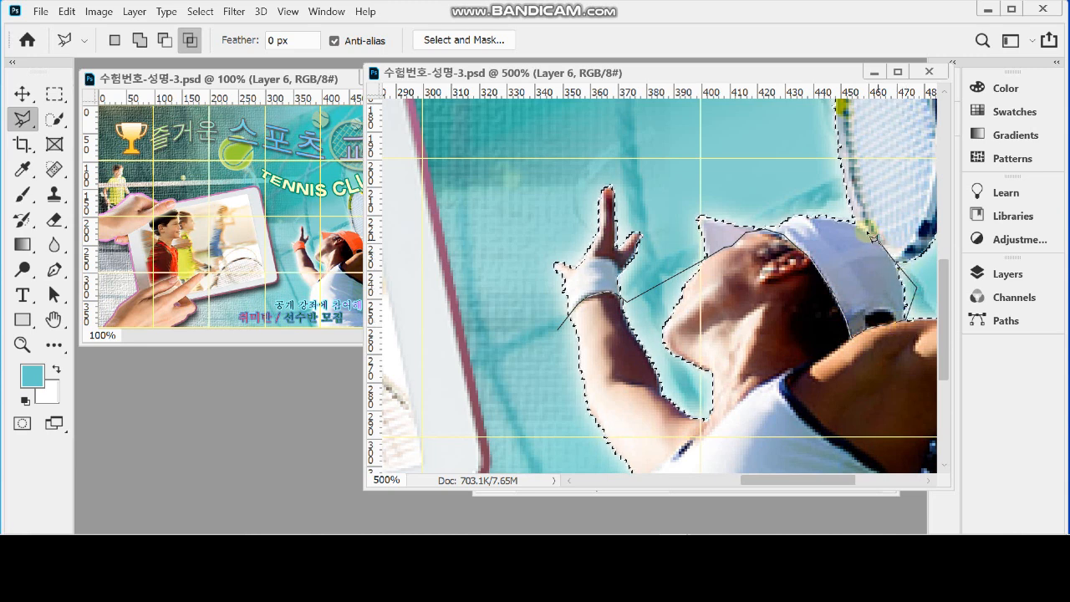
pyautogui.click(864, 230)
pyautogui.click(746, 172)
pyautogui.click(673, 220)
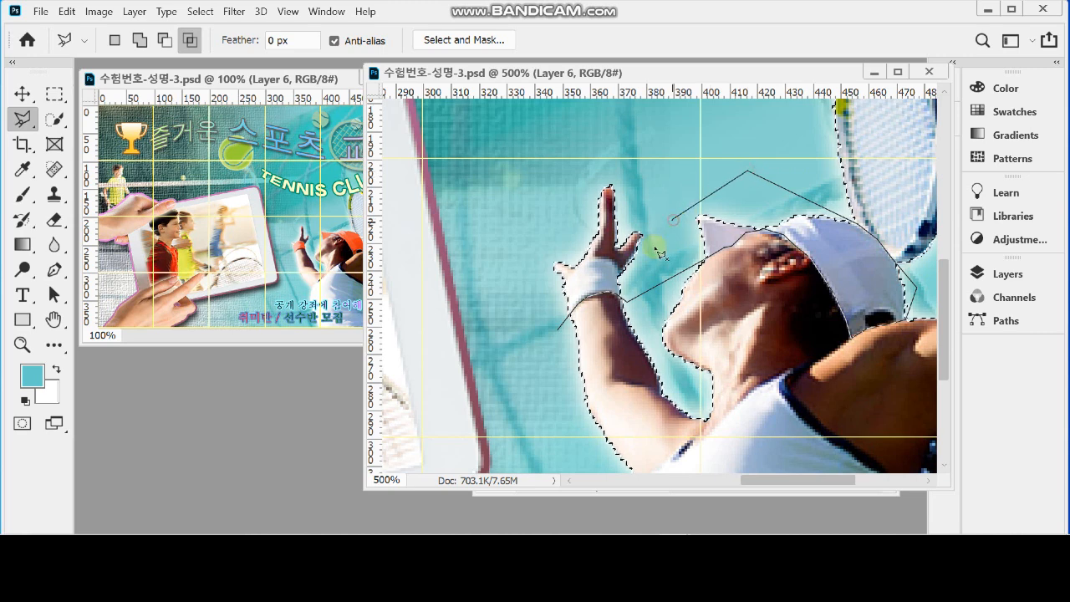
pyautogui.click(627, 278)
pyautogui.click(619, 275)
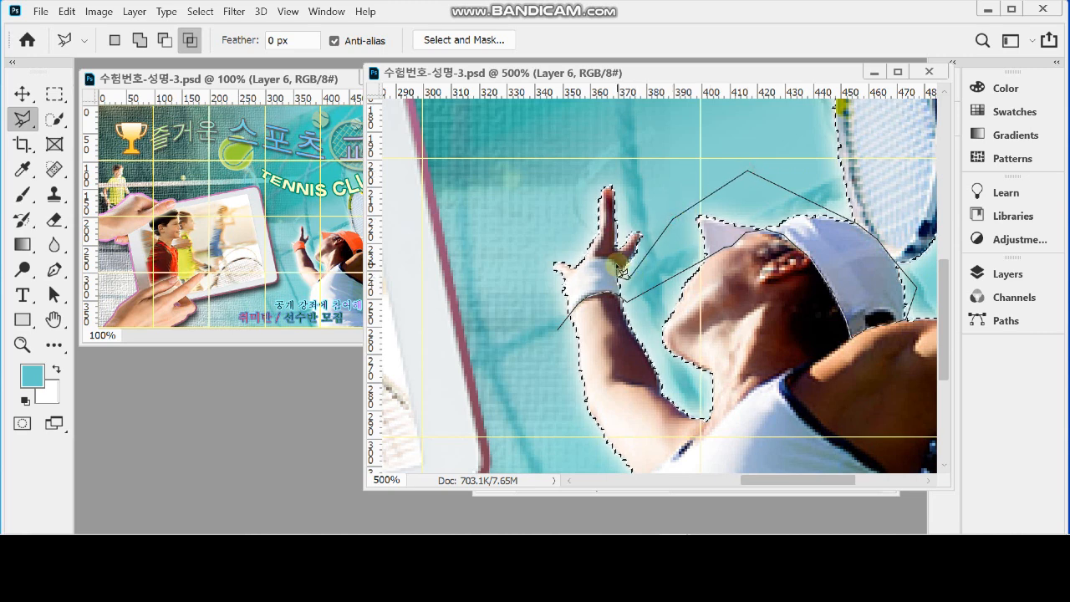
pyautogui.click(603, 259)
pyautogui.click(588, 258)
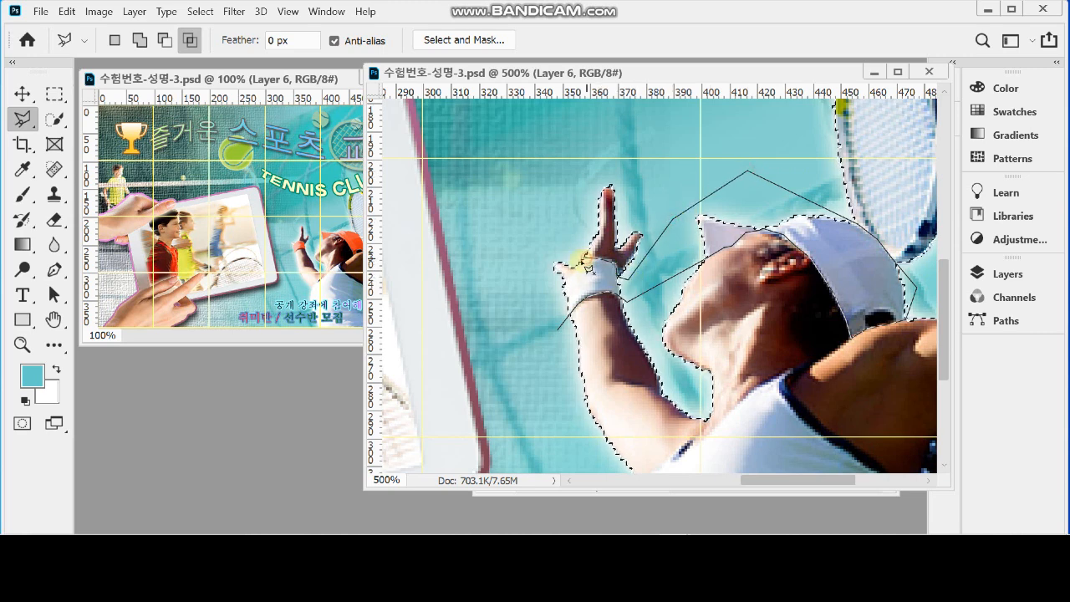
pyautogui.click(555, 266)
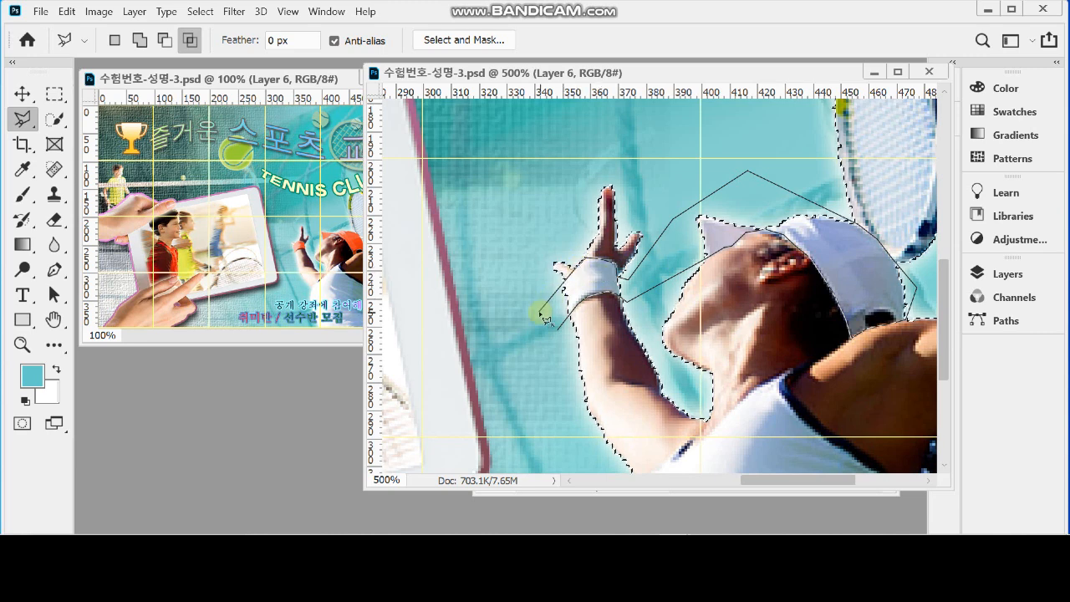
pyautogui.doubleClick(540, 313)
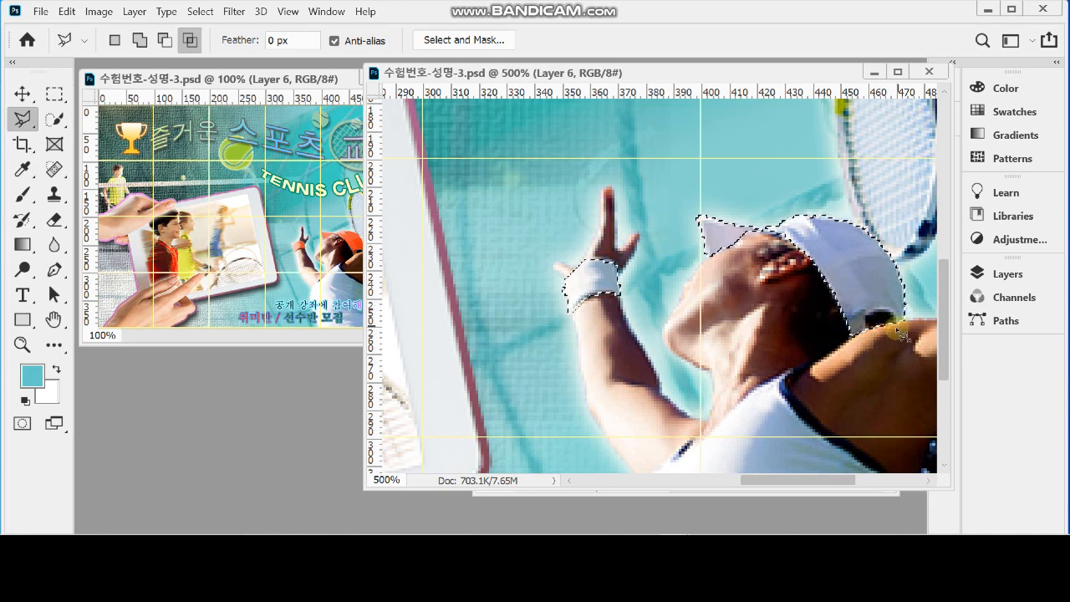
# Subtract the dark opening at the back of the cap from the selection with the Polygonal Lasso
pyautogui.click(165, 40)
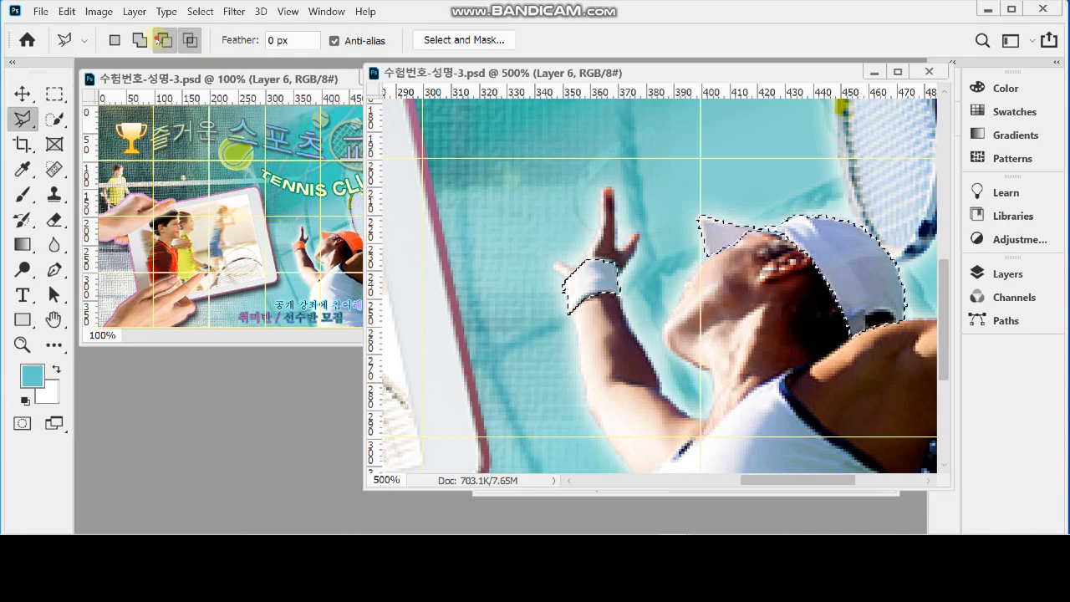
pyautogui.click(868, 340)
pyautogui.click(866, 317)
pyautogui.click(878, 311)
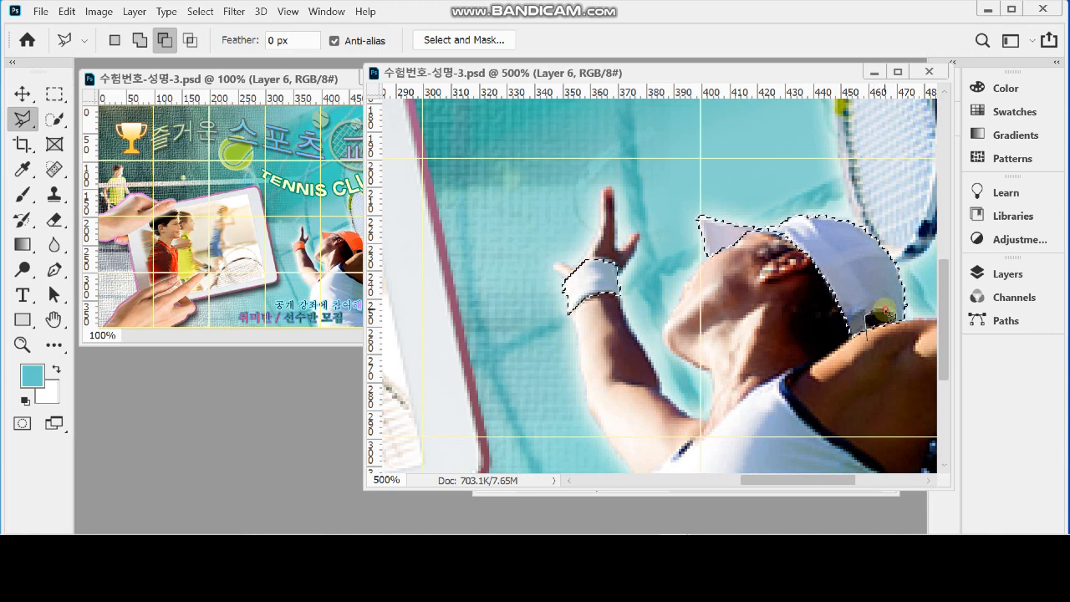
pyautogui.click(895, 316)
pyautogui.doubleClick(905, 354)
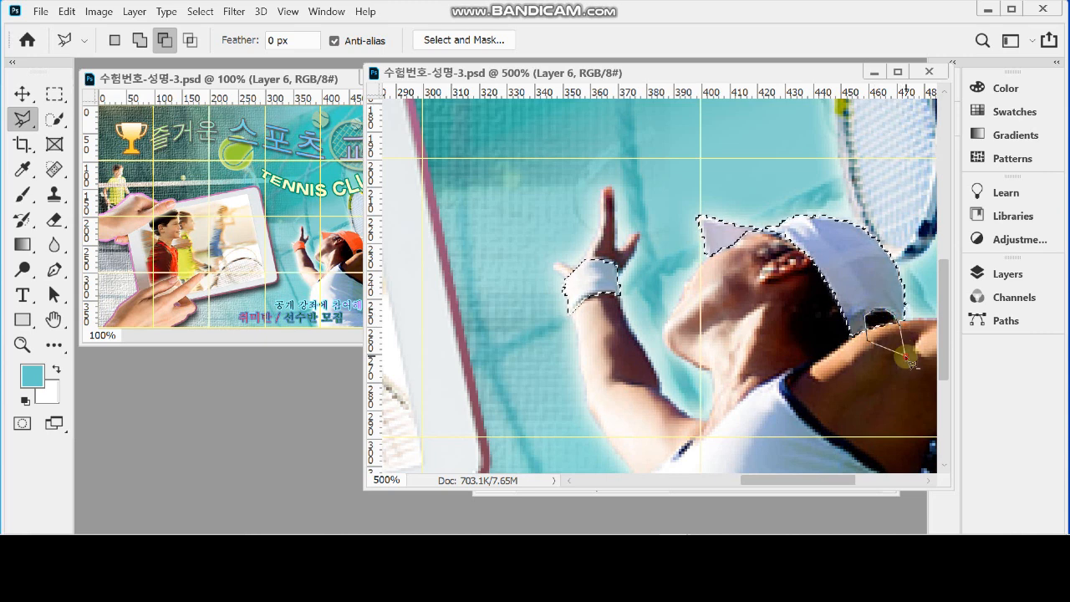
# Add a Hue/Saturation adjustment layer above Layer 6 masked to the cap and wristband, with Colorize turned on
pyautogui.scroll(-1, 824, 291)
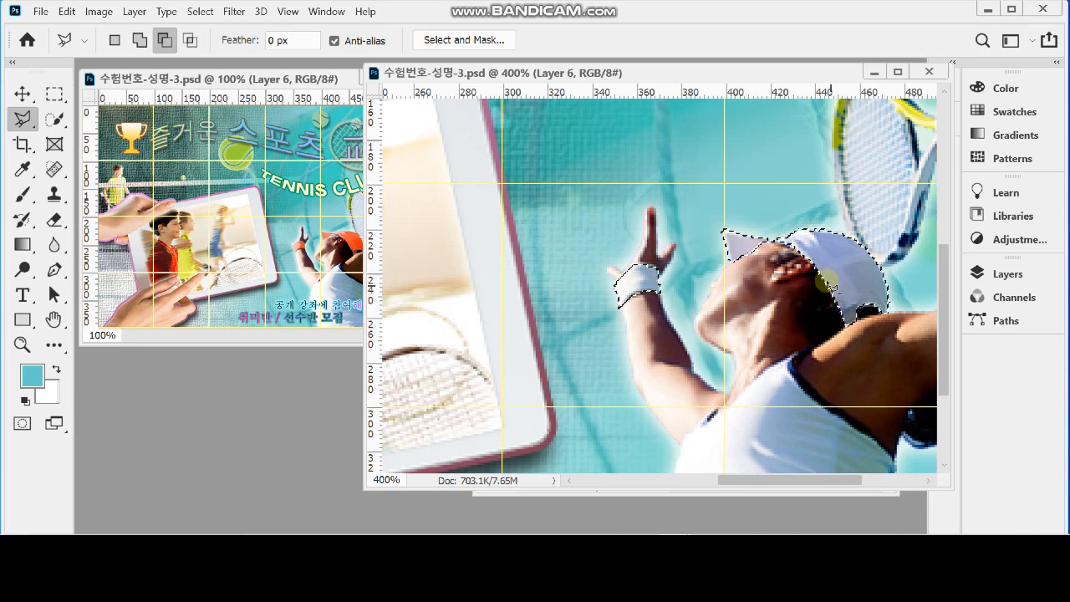
pyautogui.scroll(-1, 822, 266)
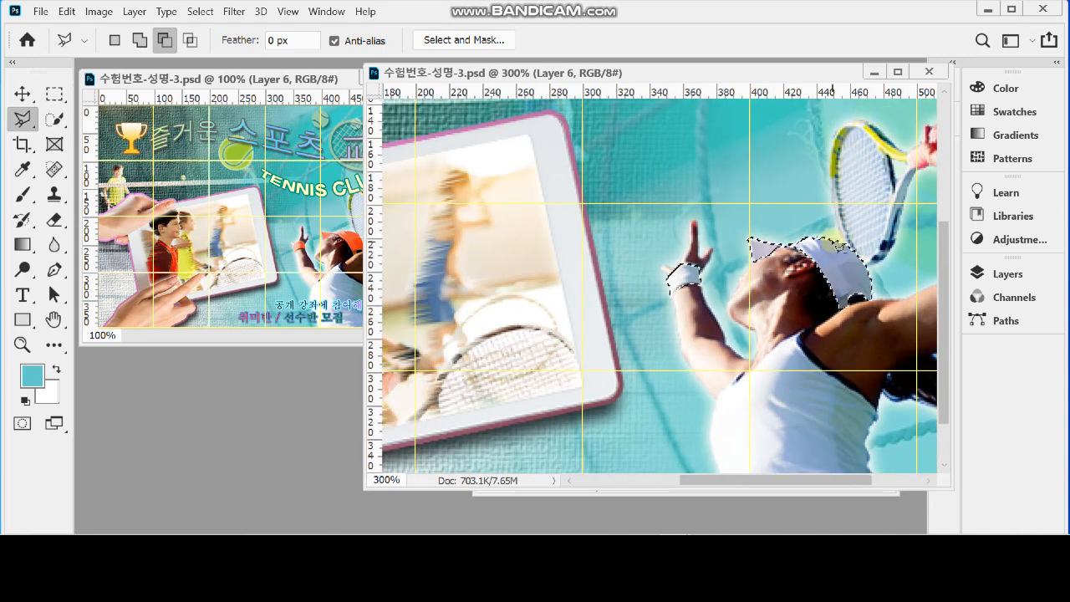
pyautogui.click(1005, 276)
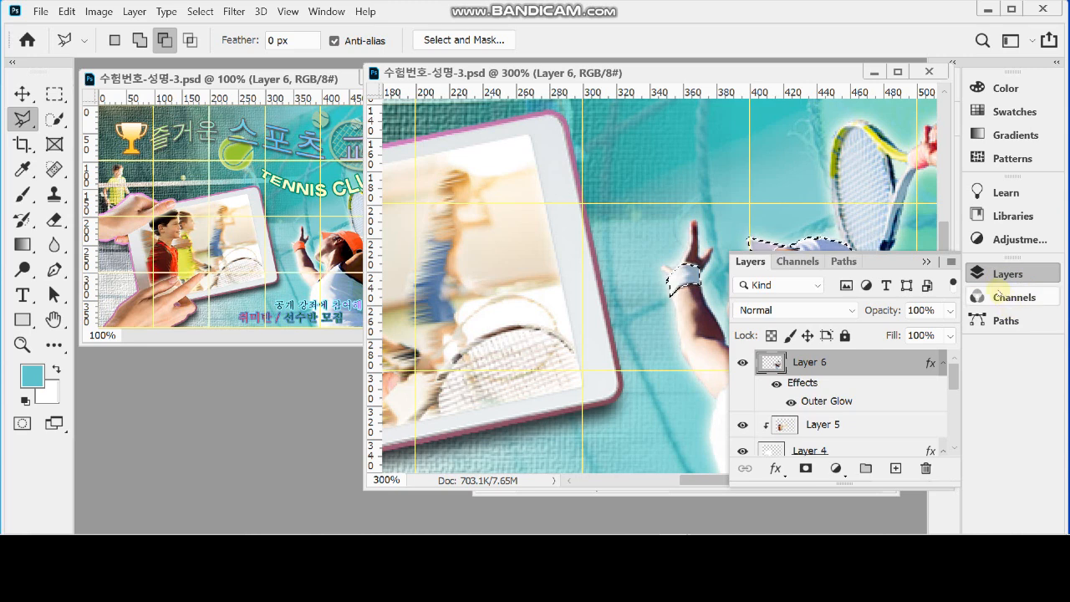
pyautogui.click(835, 470)
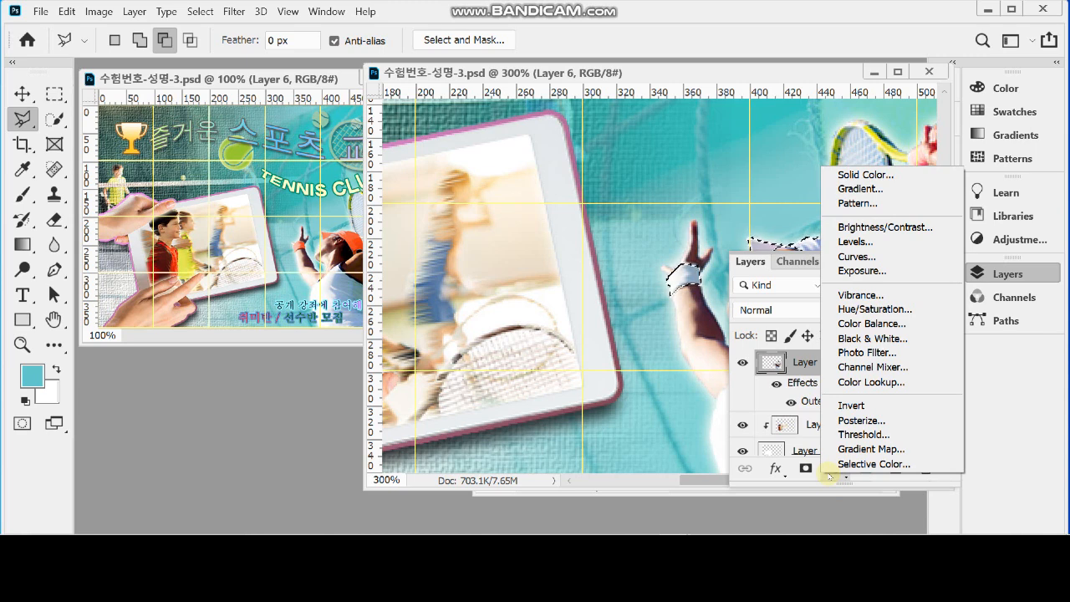
pyautogui.click(908, 313)
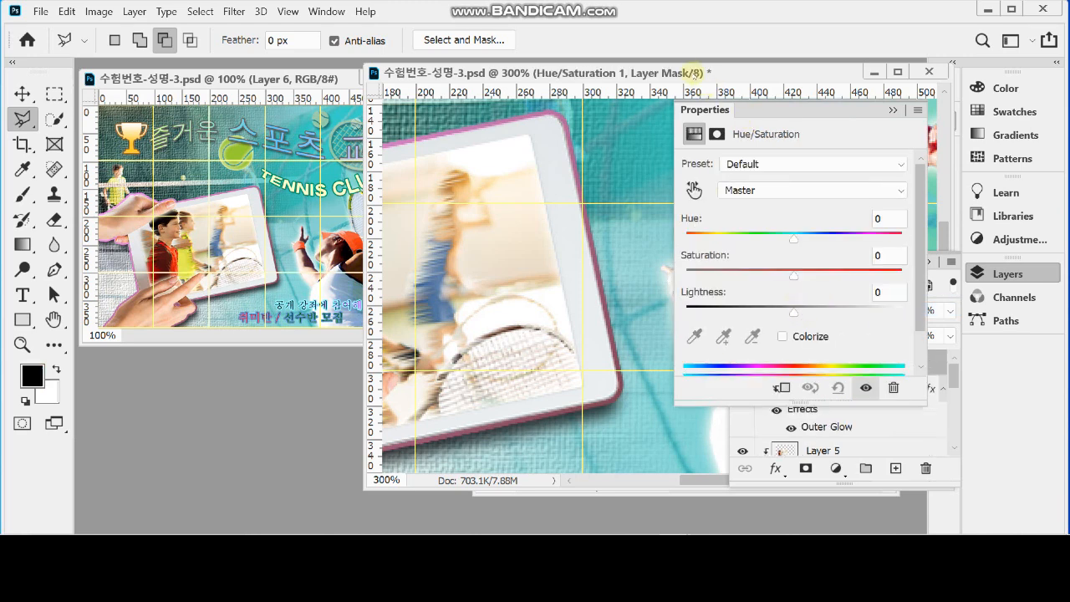
pyautogui.moveTo(694, 73); pyautogui.dragTo(500, 87)
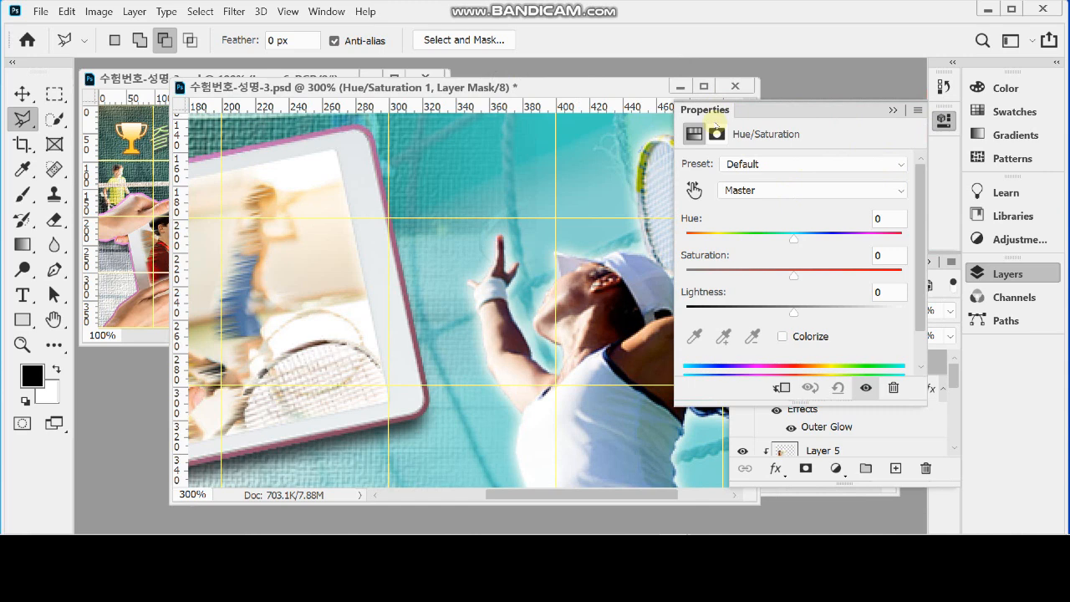
pyautogui.click(786, 337)
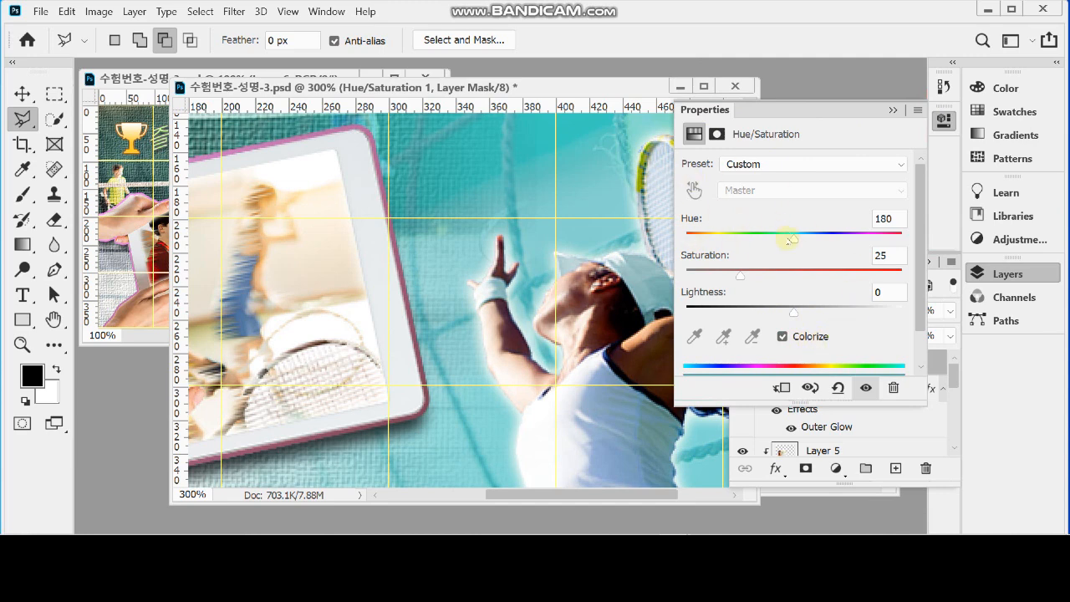
# Try an orange tint on the cap and wristband with hue 21, saturation 69 and lightness +1
pyautogui.click(783, 337)
pyautogui.click(783, 337)
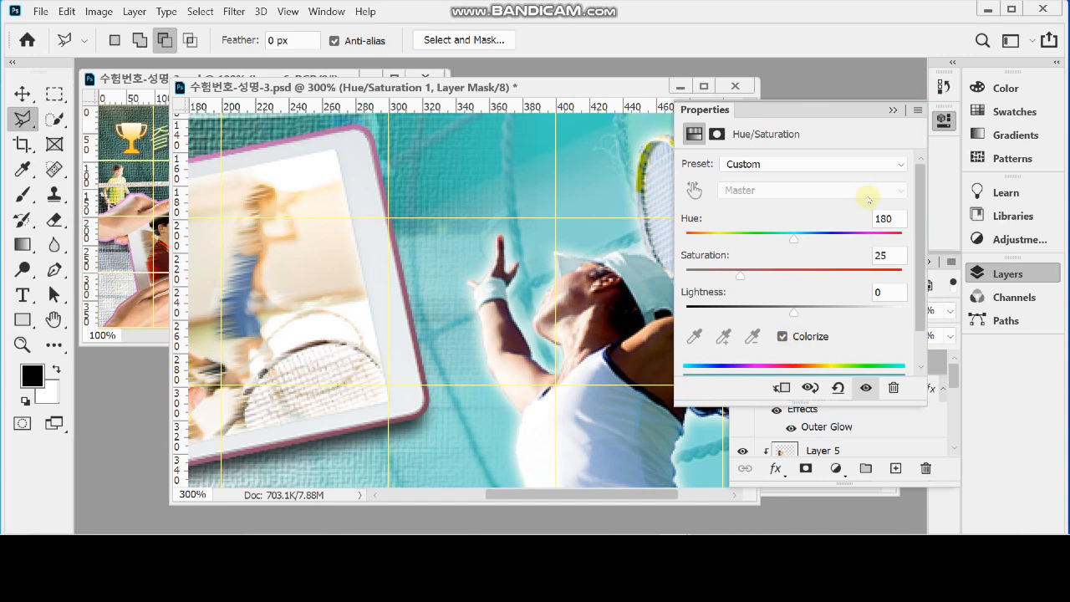
pyautogui.click(731, 240)
pyautogui.moveTo(731, 240); pyautogui.dragTo(699, 238)
pyautogui.moveTo(741, 274); pyautogui.dragTo(834, 274)
pyautogui.moveTo(795, 314)
pyautogui.mouseDown()
pyautogui.moveTo(763, 312)
pyautogui.moveTo(834, 313)
pyautogui.moveTo(795, 311)
pyautogui.mouseUp()
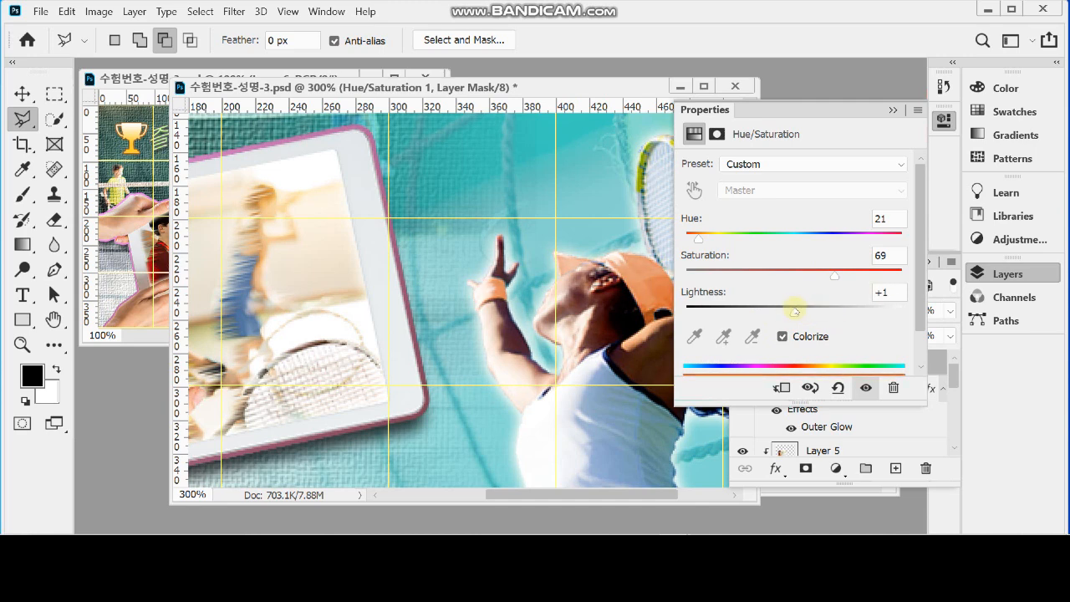
# Set the cap and wristband's Hue/Saturation adjustment to hue 10, saturation 86 and lightness -15
pyautogui.click(886, 218)
pyautogui.write('10')
pyautogui.press('Tab')
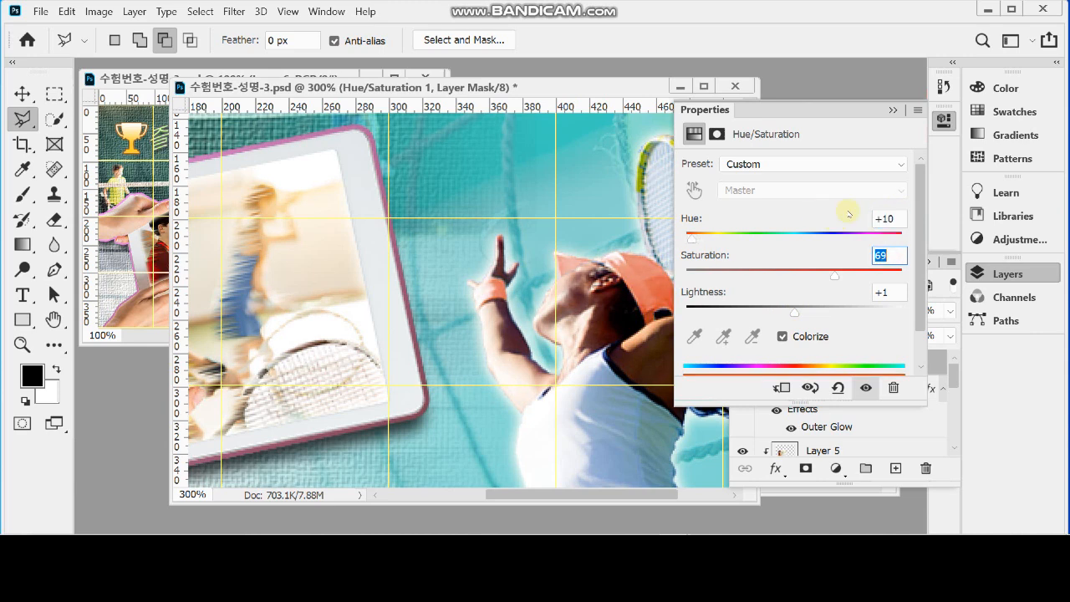
pyautogui.write('86')
pyautogui.press('Tab')
pyautogui.write('-15')
pyautogui.press('Tab')
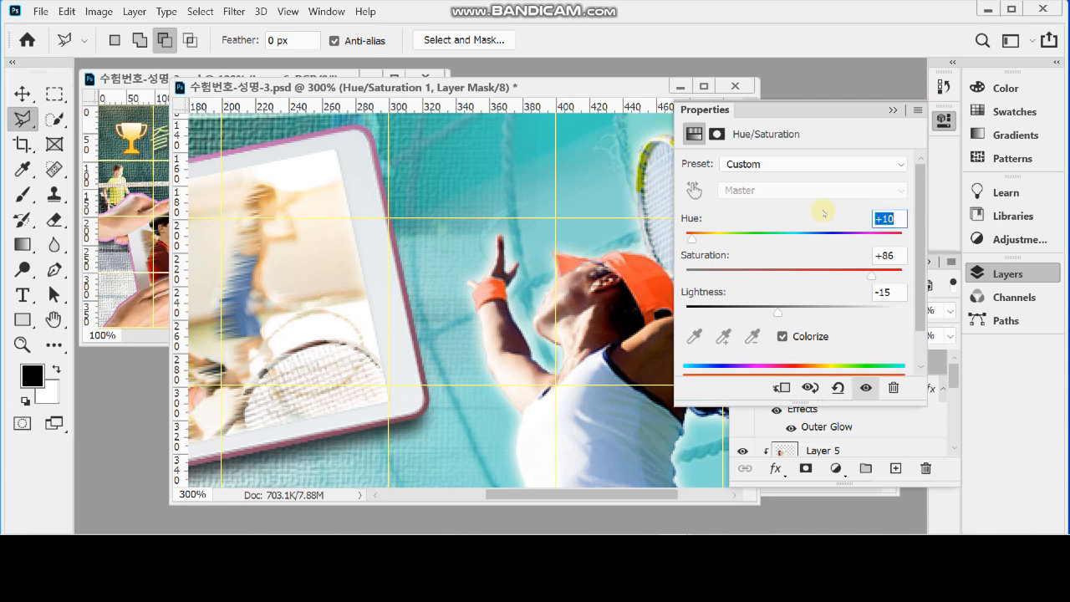
# Collapse the open panels and save the document, with its window moved clear of the 100% view of the poster
pyautogui.click(988, 265)
pyautogui.click(944, 120)
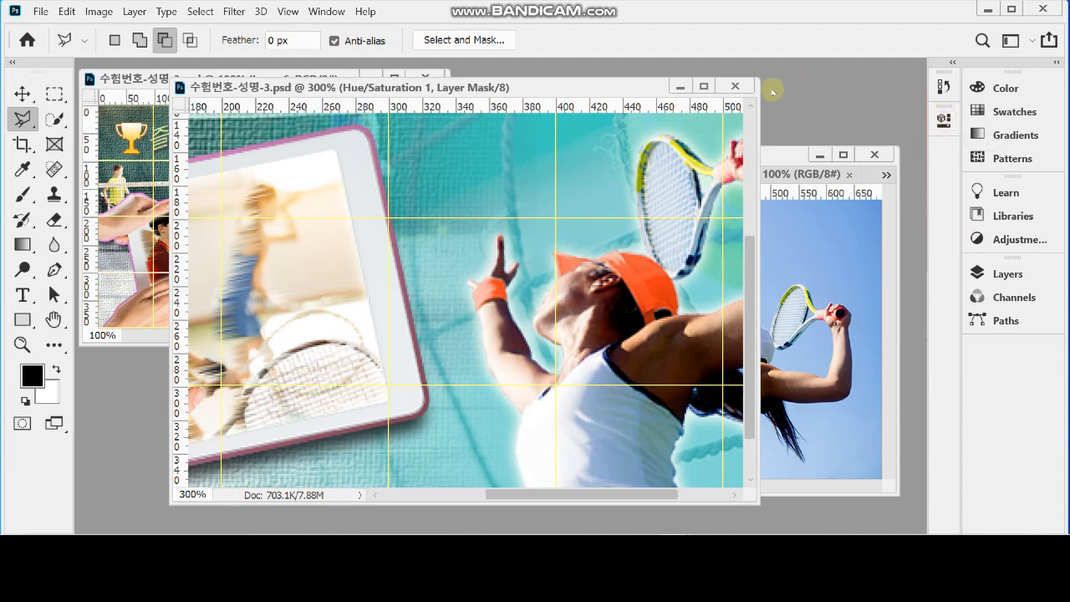
pyautogui.moveTo(615, 92); pyautogui.dragTo(719, 85)
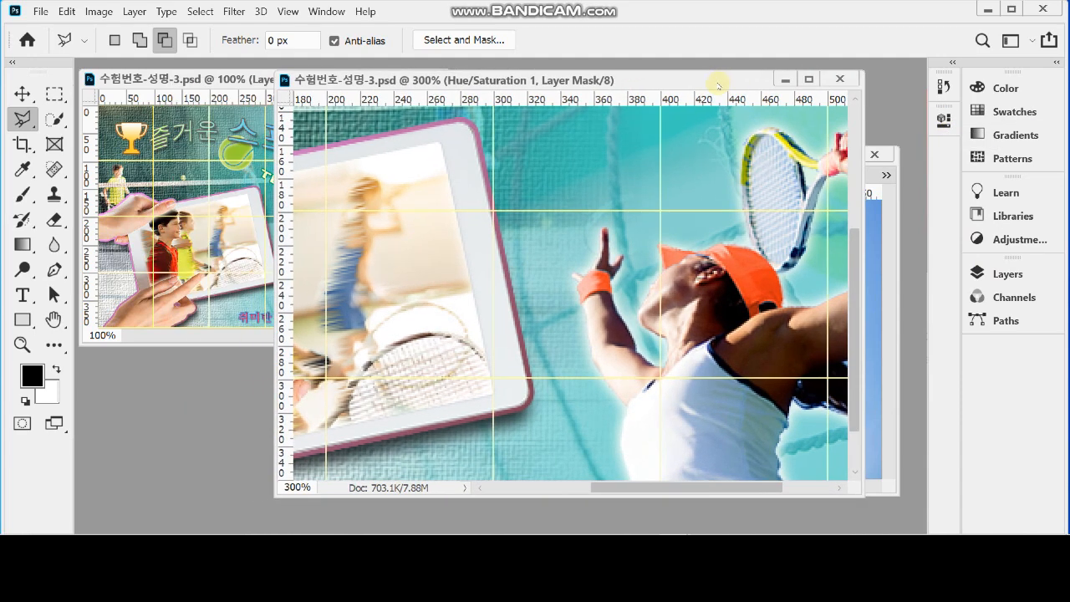
pyautogui.scroll(-1, 696, 275)
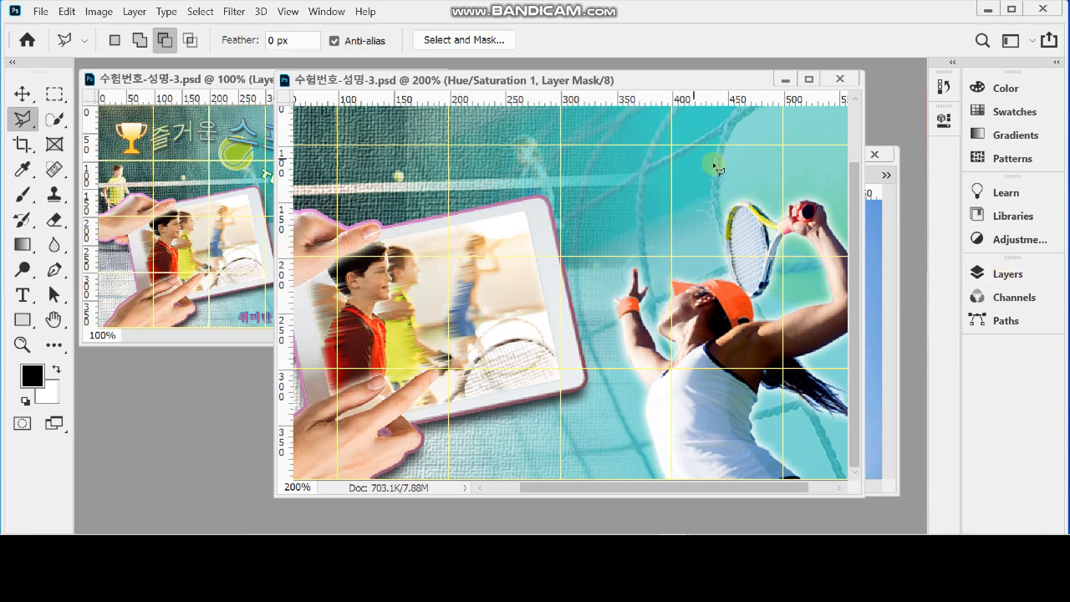
# Select Layer 2 so that new content is added directly above it
pyautogui.click(1003, 273)
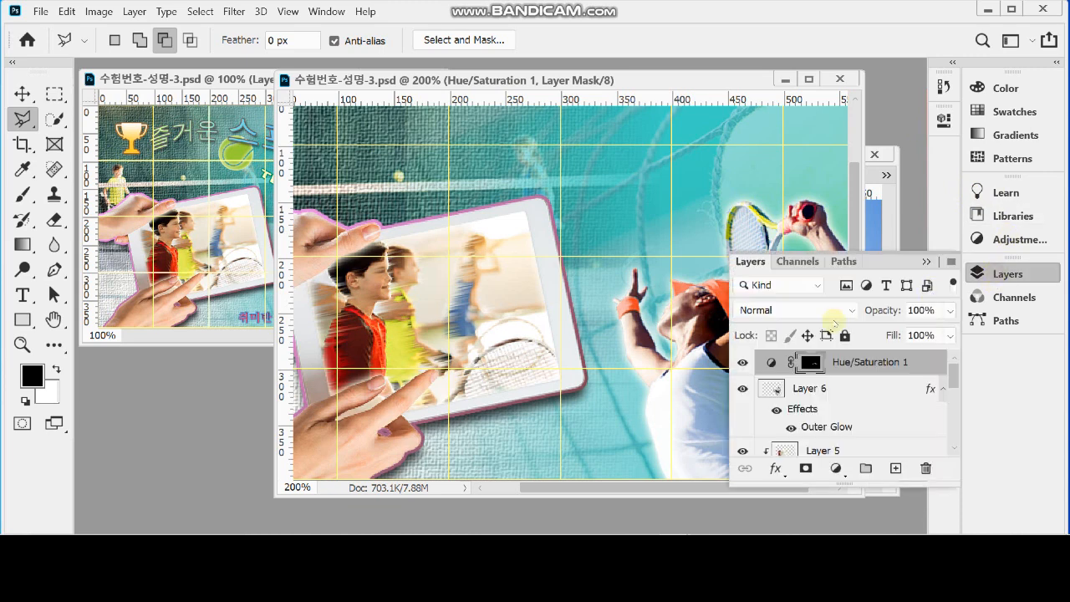
pyautogui.scroll(-1, 877, 424)
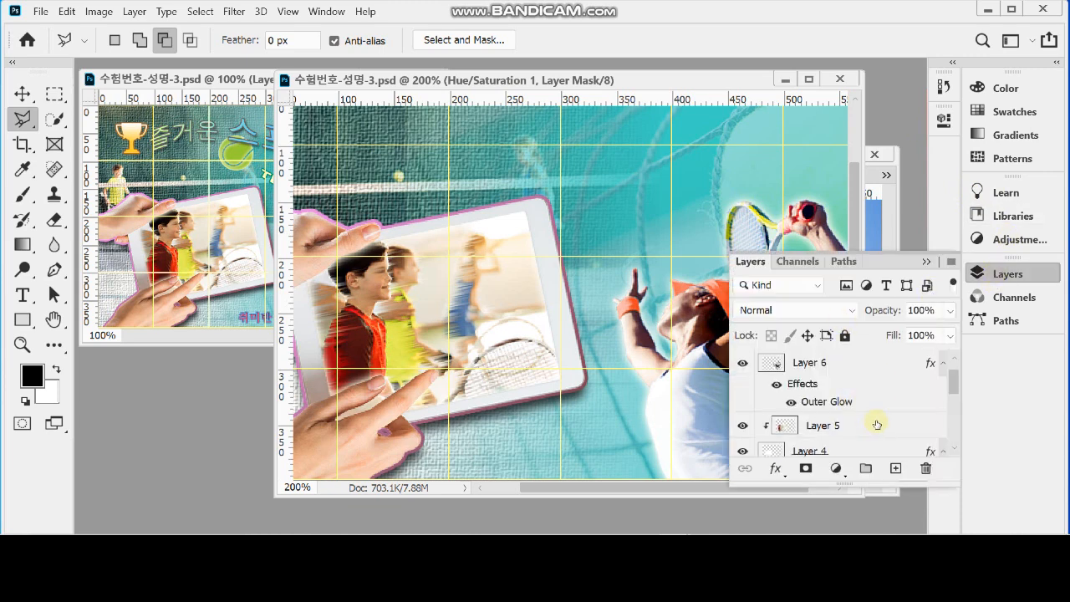
pyautogui.scroll(1, 878, 423)
pyautogui.scroll(-3, 881, 420)
pyautogui.scroll(-6, 882, 419)
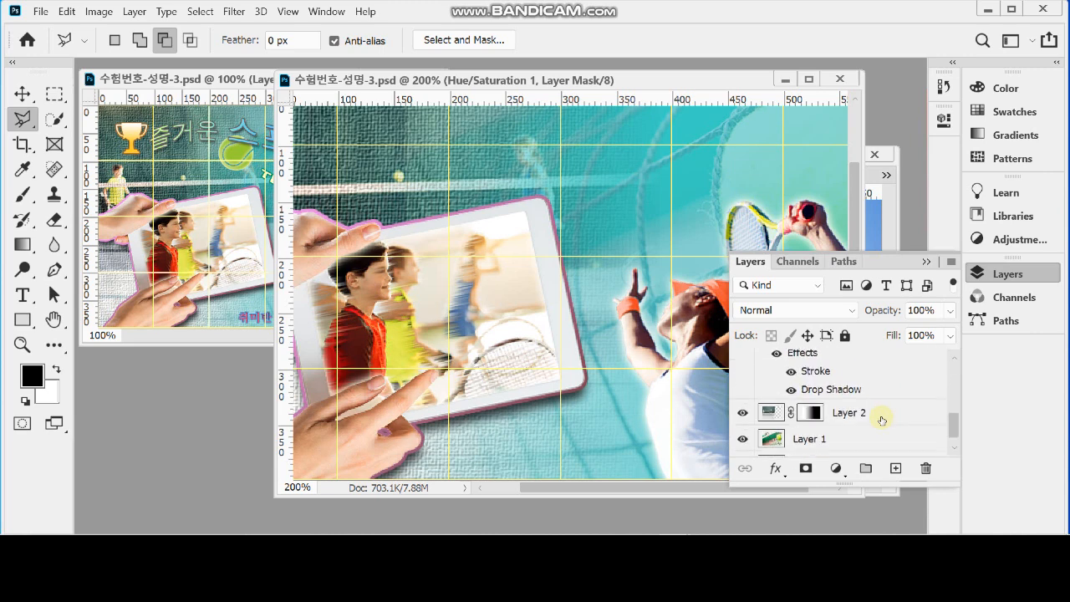
pyautogui.click(885, 414)
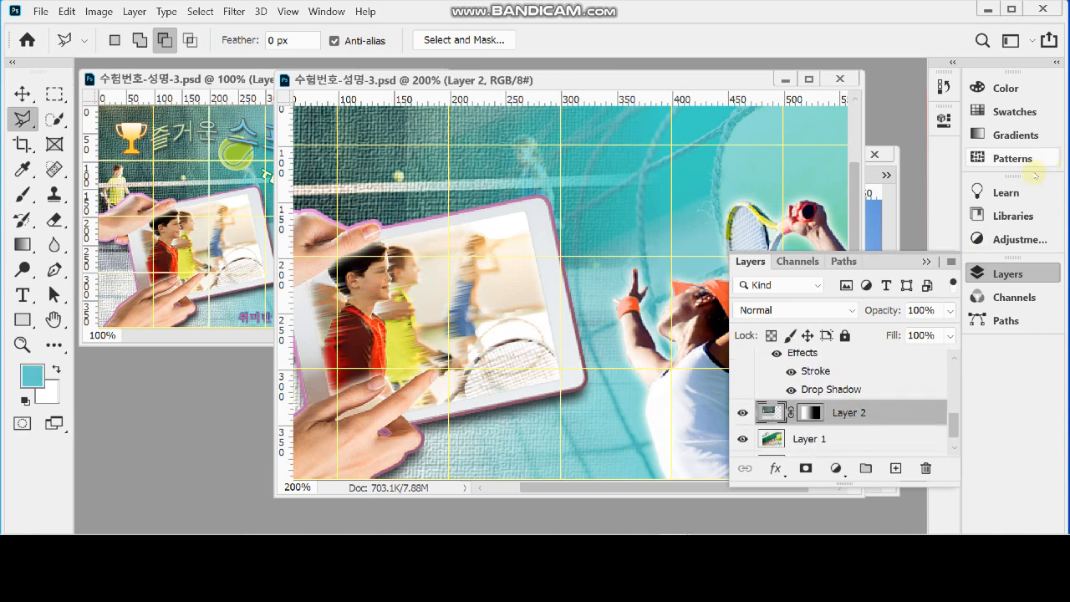
pyautogui.click(1032, 276)
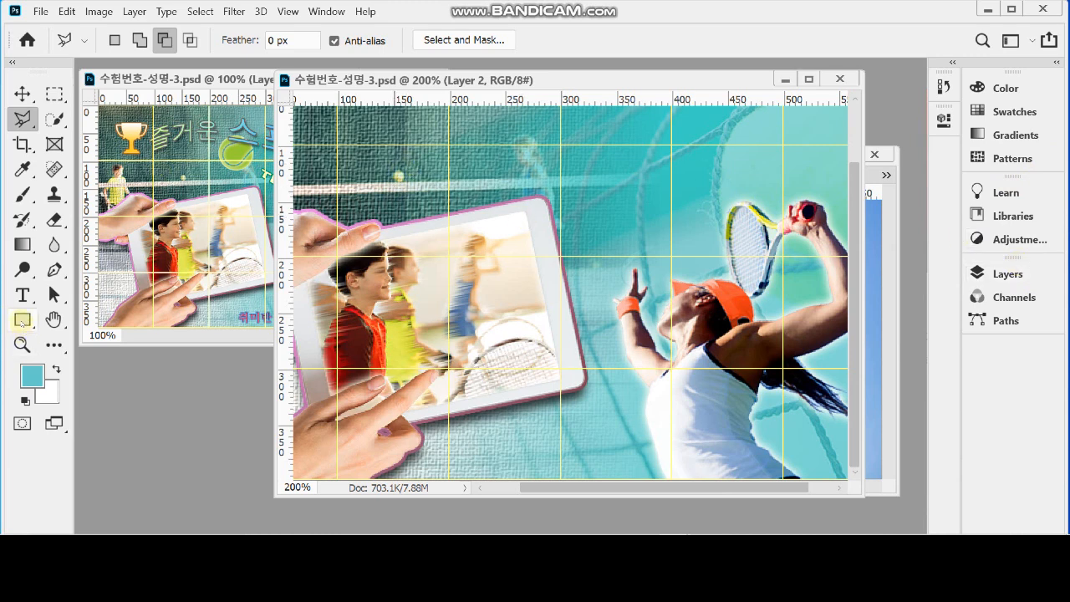
# Activate the Custom Shape tool and open the Banners and Awards group within All Legacy Default Shapes
pyautogui.click(23, 321)
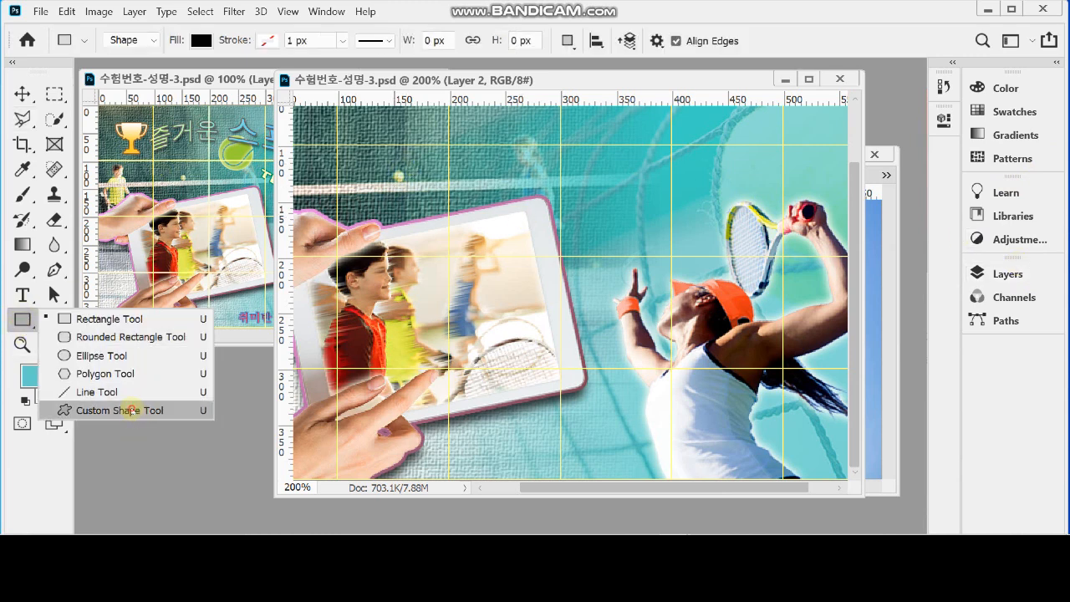
pyautogui.click(132, 410)
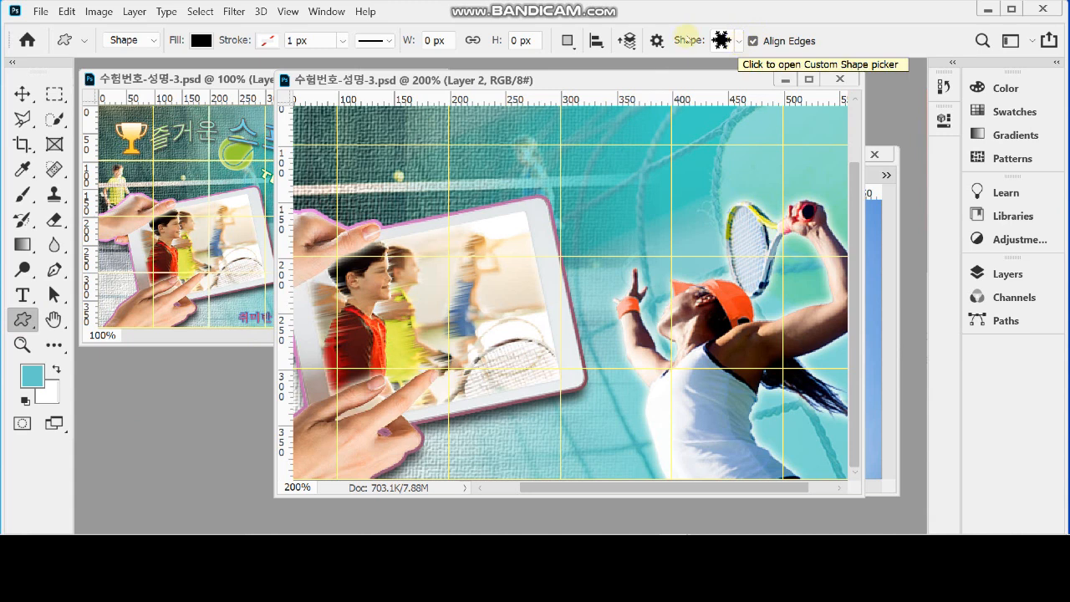
pyautogui.click(738, 42)
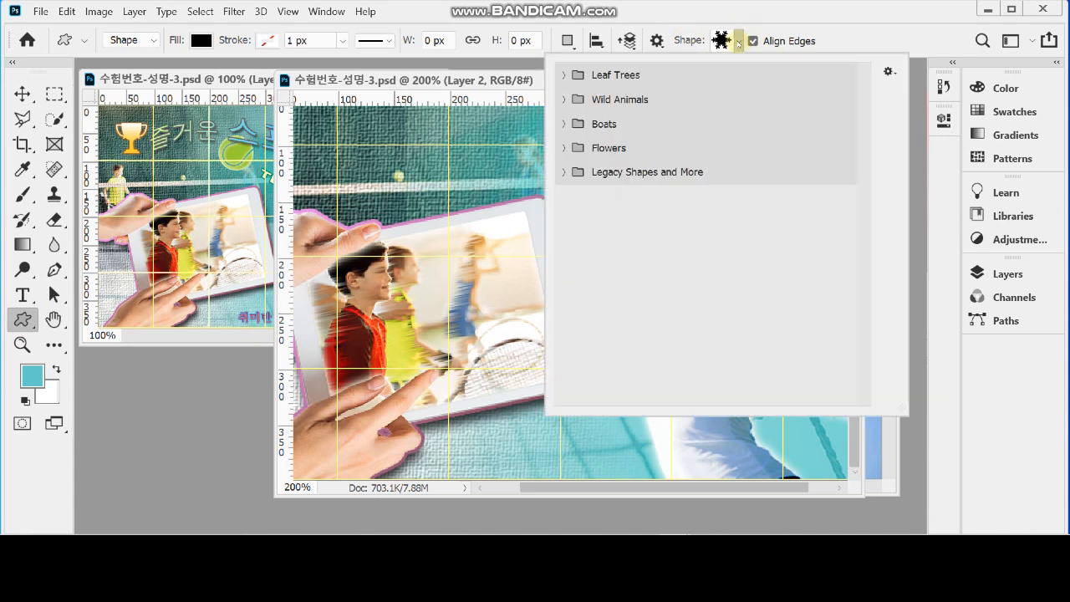
pyautogui.click(565, 172)
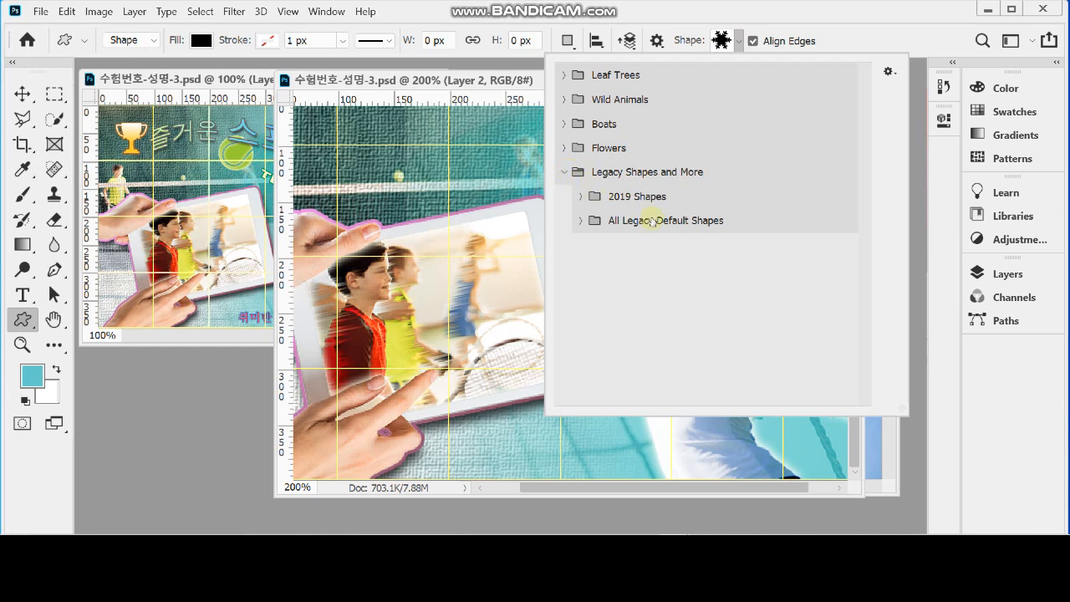
pyautogui.click(581, 220)
pyautogui.moveTo(864, 173); pyautogui.dragTo(866, 318)
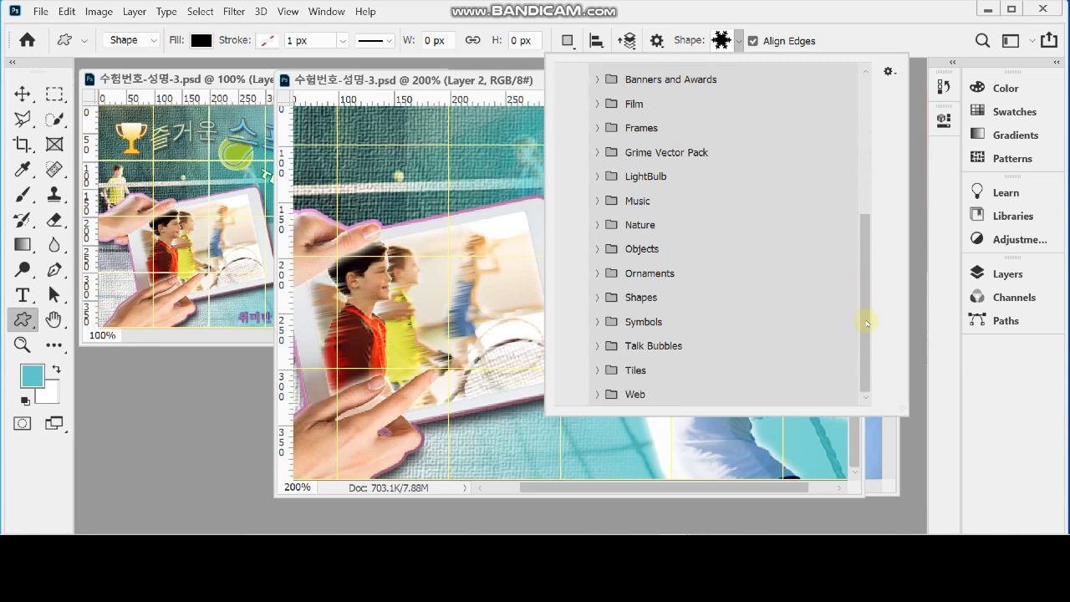
pyautogui.scroll(4, 594, 173)
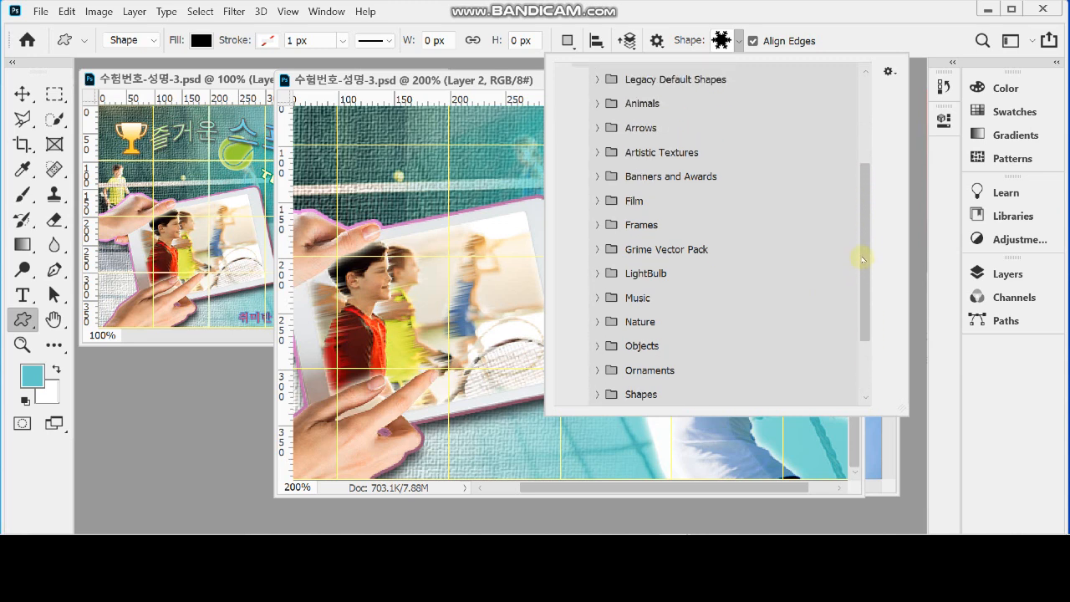
pyautogui.click(597, 181)
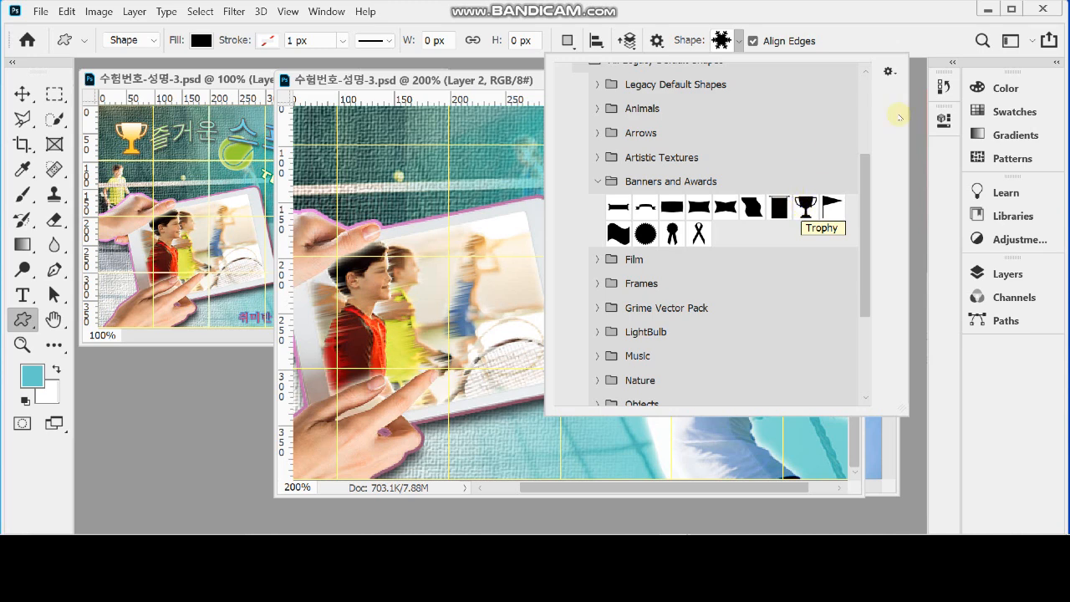
pyautogui.click(890, 72)
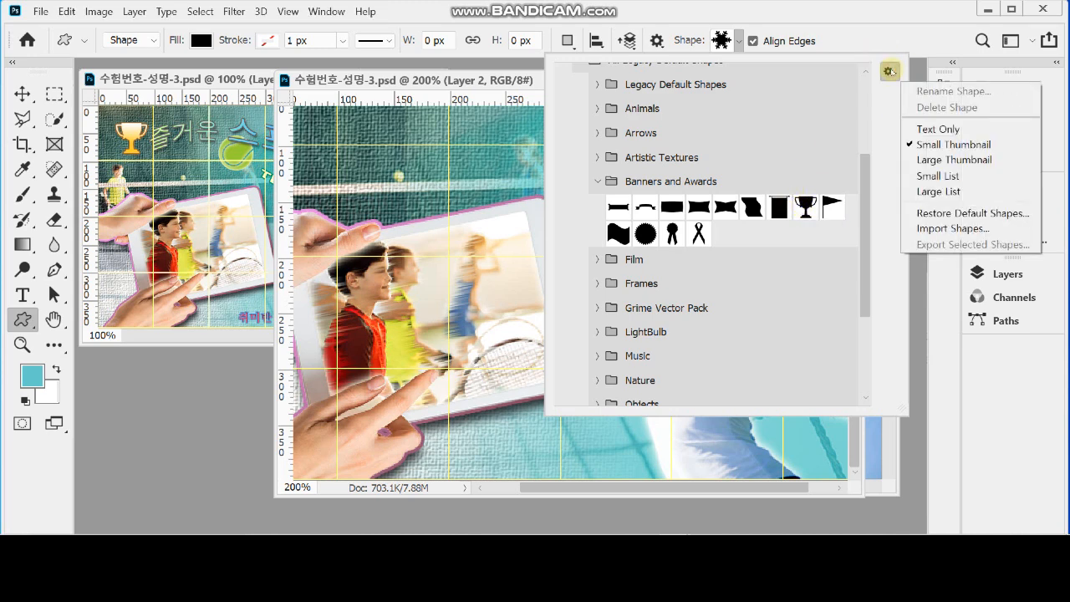
pyautogui.click(967, 159)
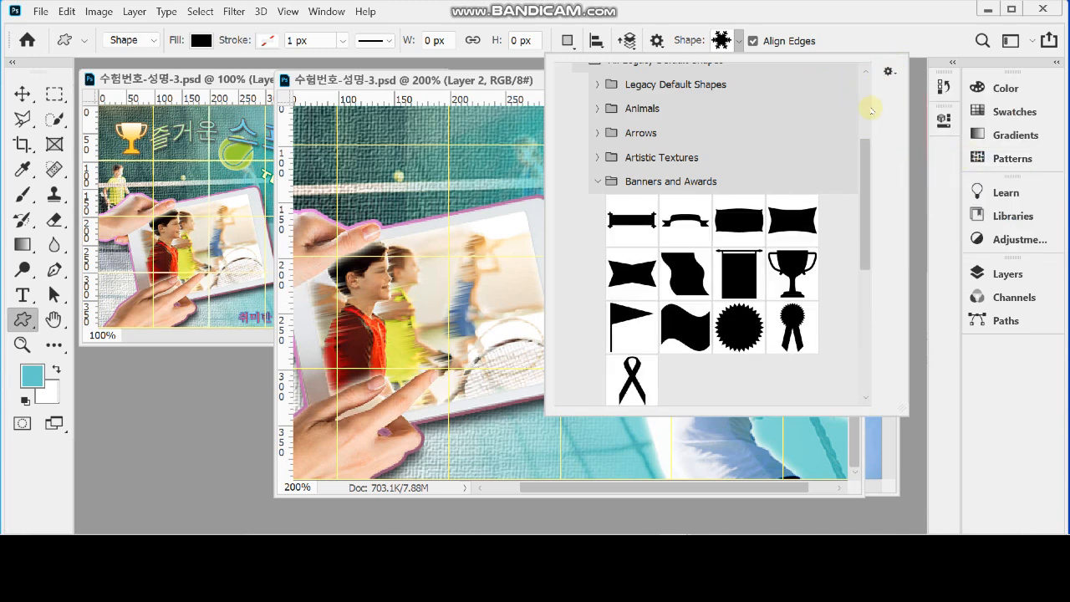
pyautogui.click(889, 71)
pyautogui.click(932, 145)
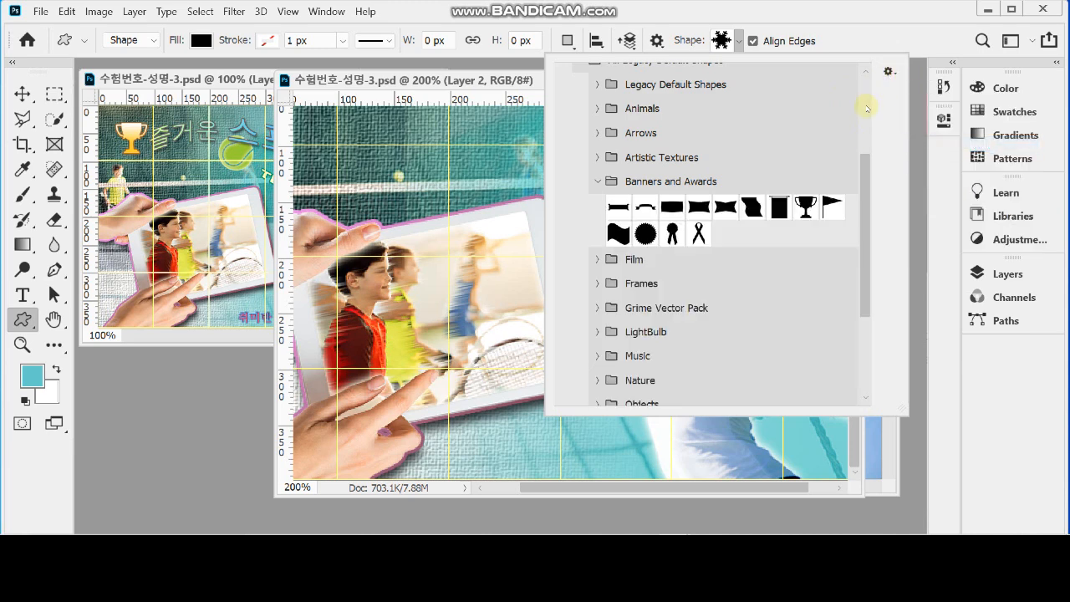
# Choose the Trophy shape and draw it about 65 × 62 px near the poster's upper-left corner
pyautogui.click(805, 207)
pyautogui.click(841, 38)
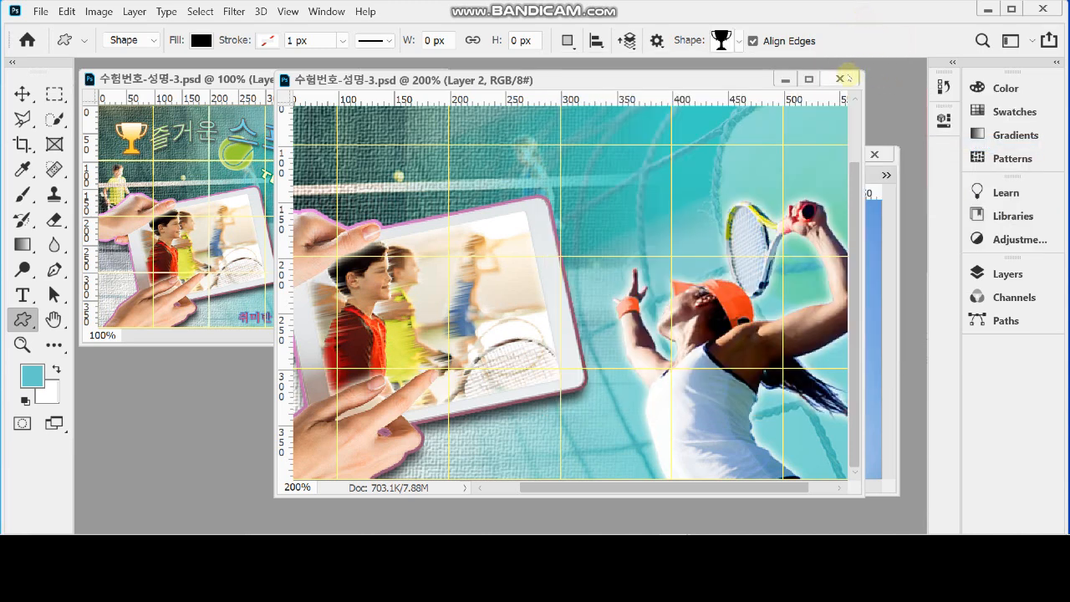
pyautogui.moveTo(446, 158); pyautogui.dragTo(559, 214)
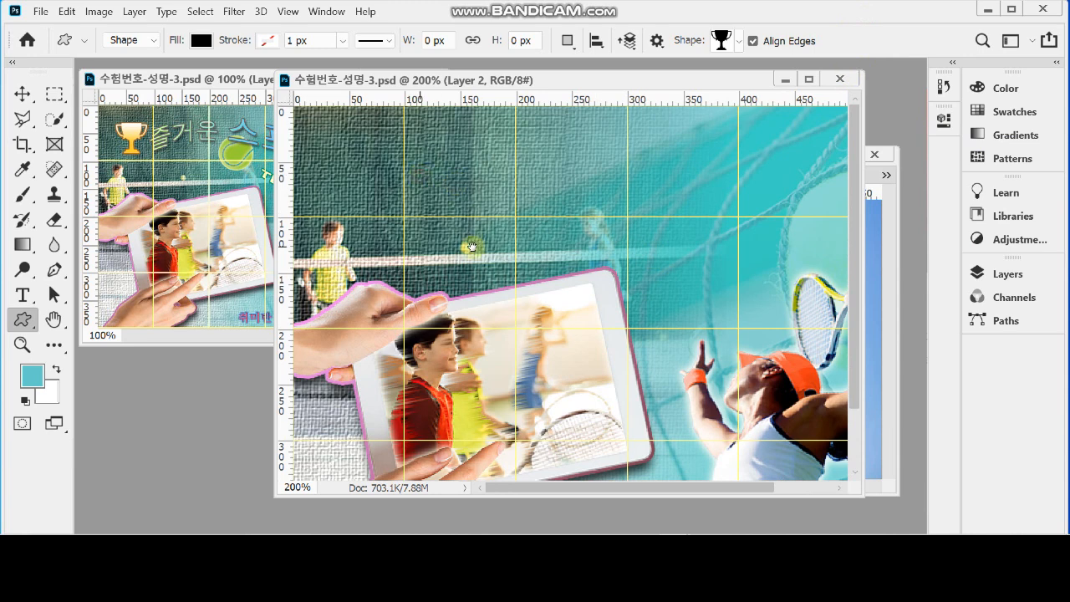
pyautogui.moveTo(323, 129); pyautogui.dragTo(383, 206)
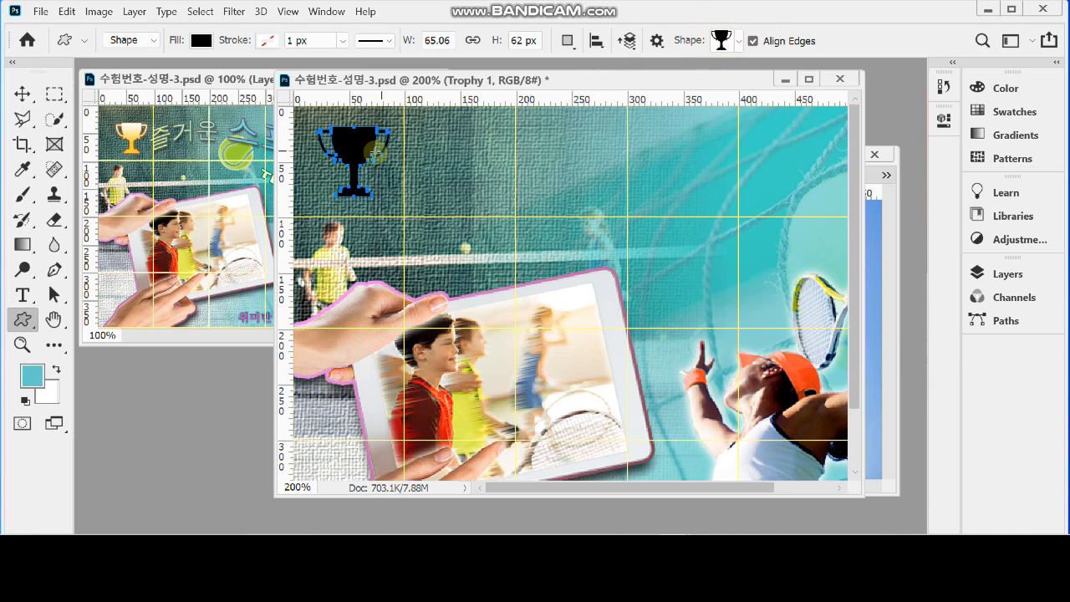
pyautogui.moveTo(368, 149); pyautogui.dragTo(366, 149)
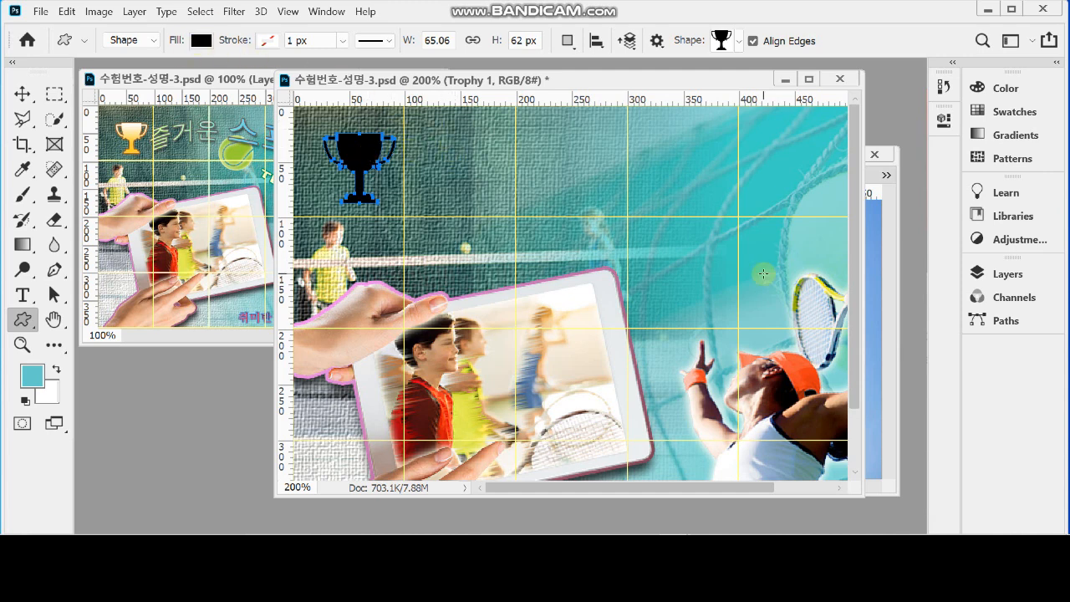
# Add a Gradient Overlay to the Trophy 1 layer and set the gradient's first colour stop to white (ffffff)
pyautogui.click(987, 274)
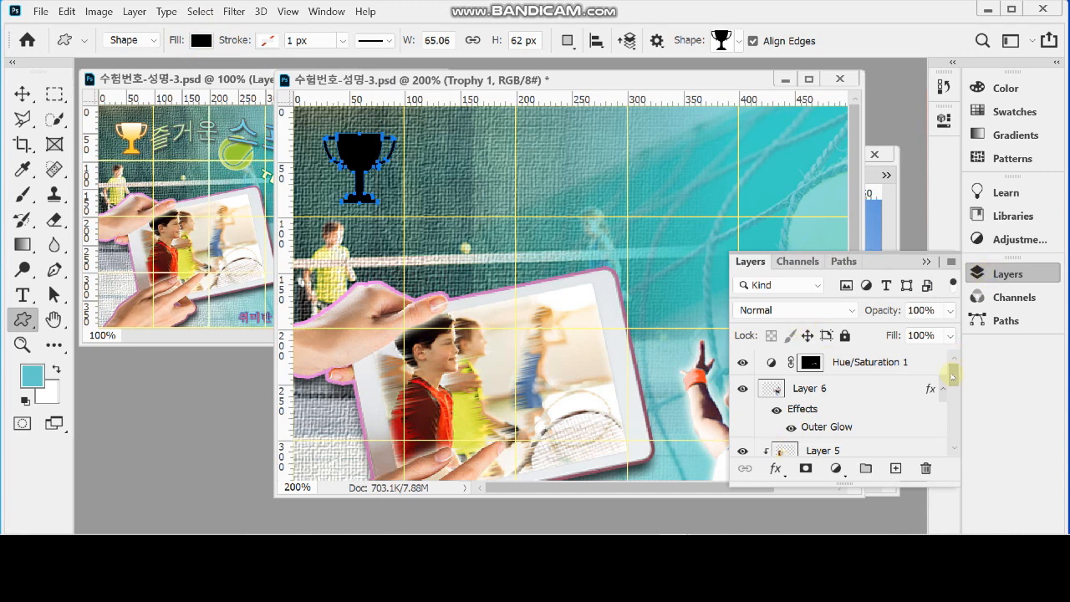
pyautogui.moveTo(951, 368); pyautogui.dragTo(960, 430)
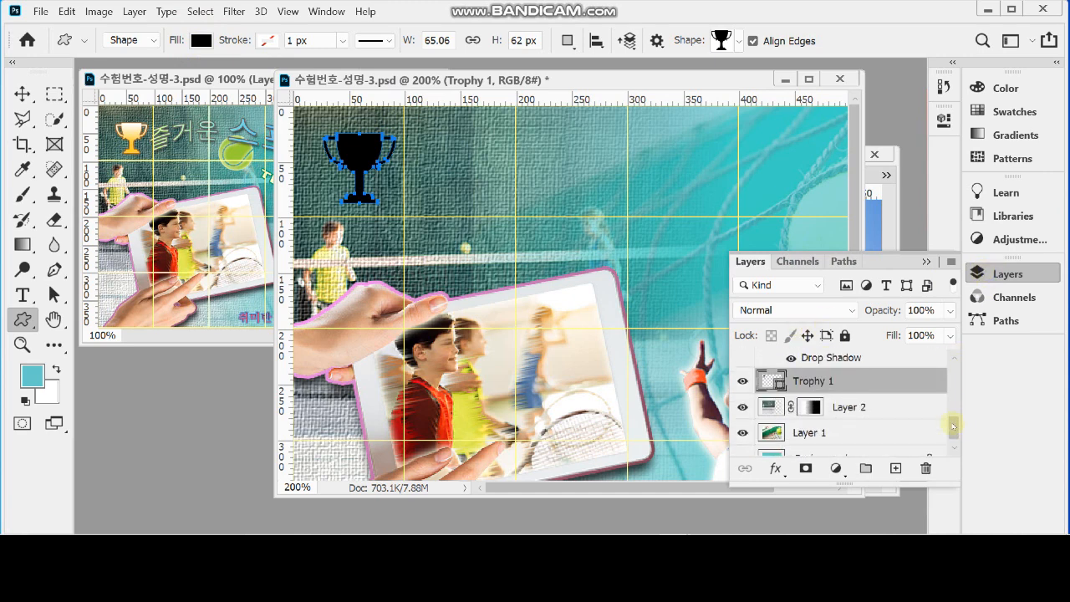
pyautogui.click(775, 470)
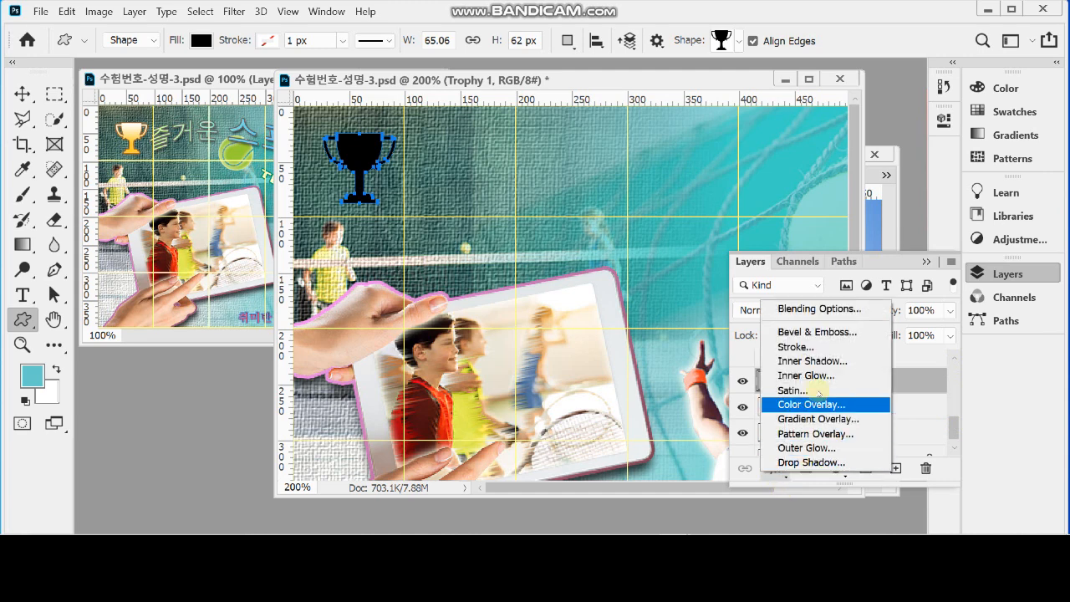
pyautogui.click(855, 419)
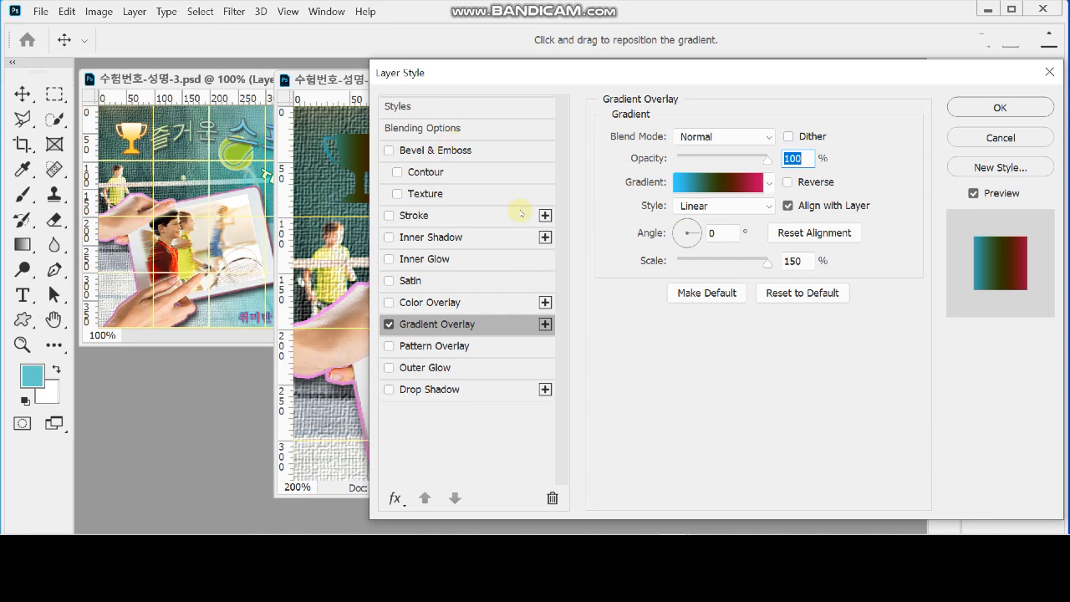
pyautogui.click(698, 183)
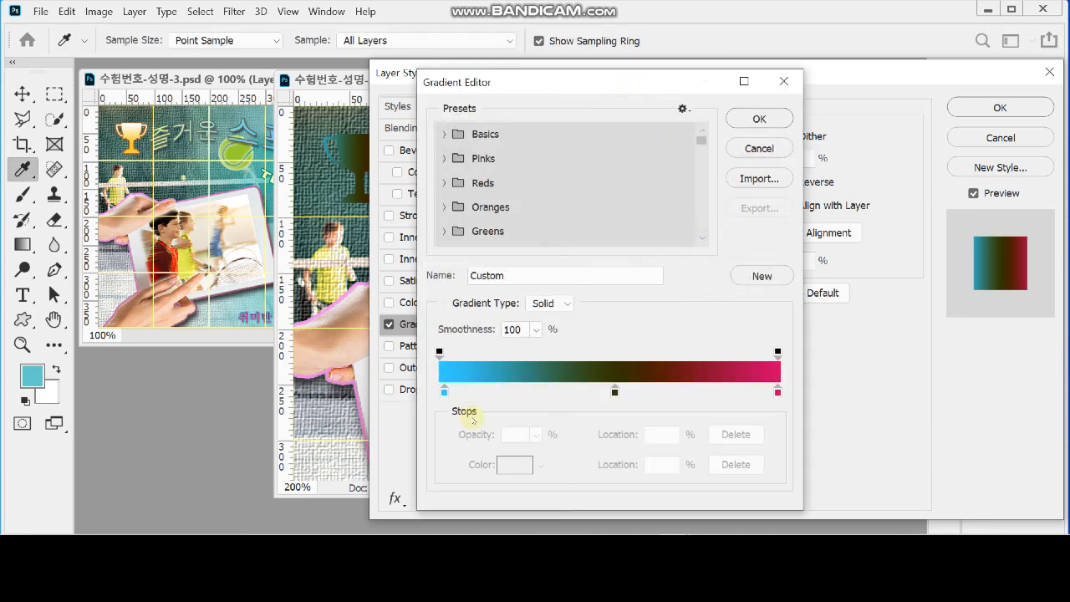
pyautogui.doubleClick(444, 392)
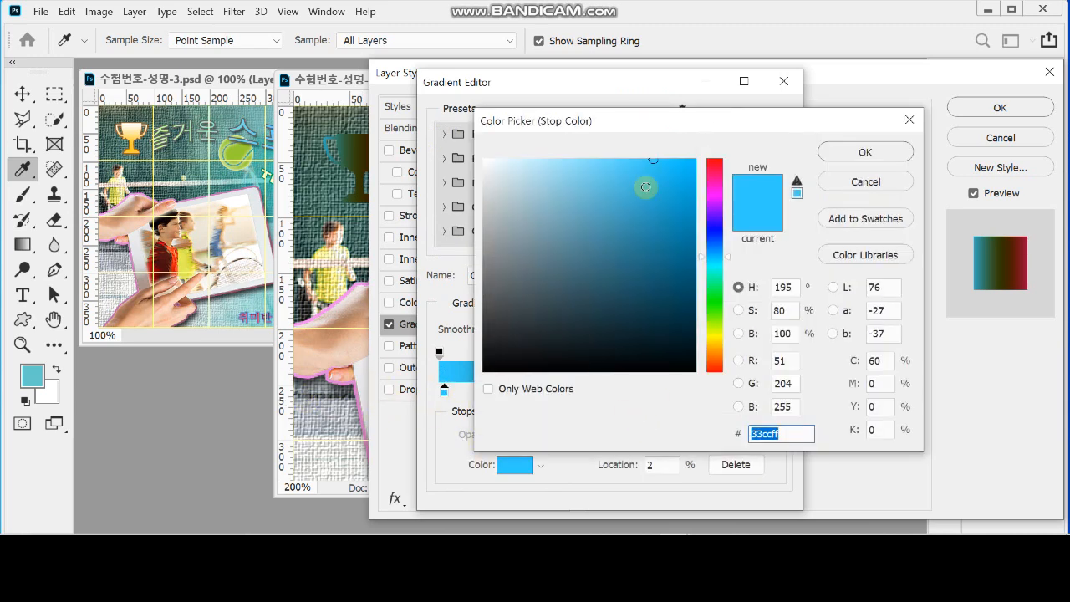
pyautogui.moveTo(555, 208)
pyautogui.mouseDown()
pyautogui.moveTo(474, 163)
pyautogui.moveTo(474, 152)
pyautogui.mouseUp()
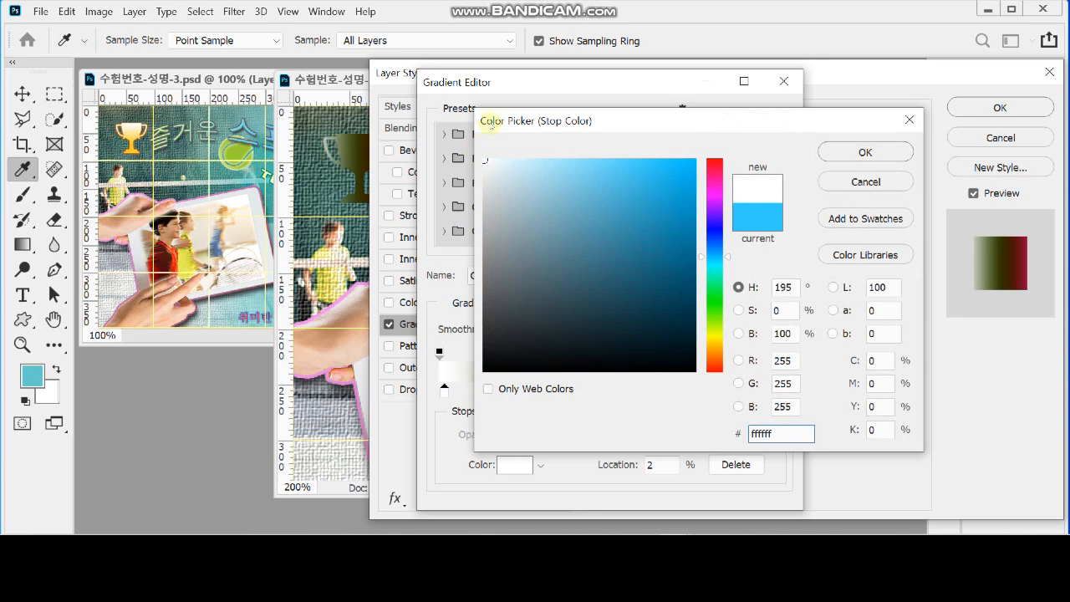
pyautogui.click(864, 151)
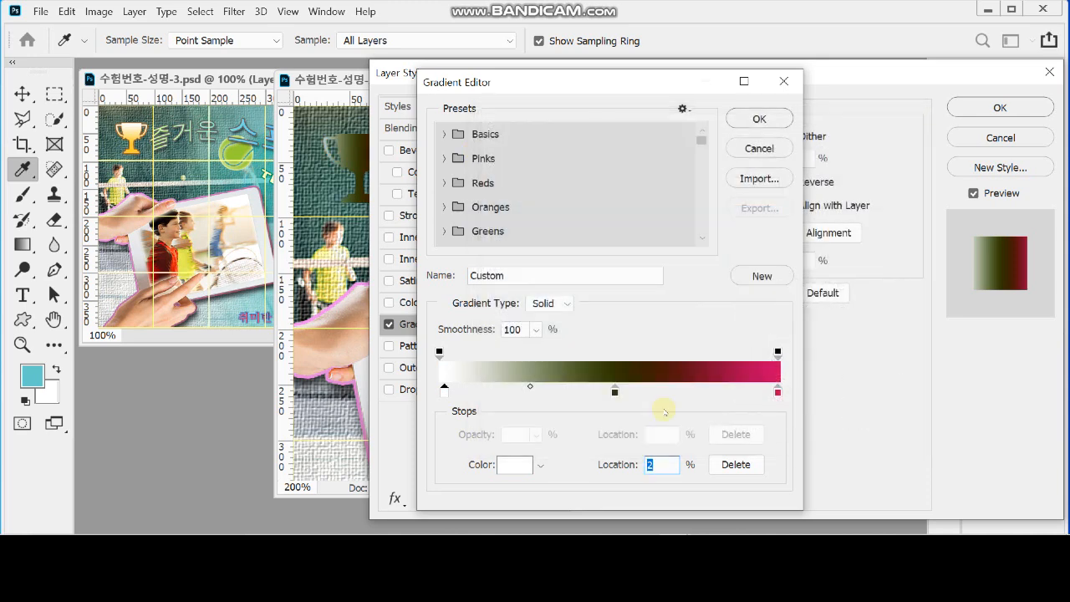
# Set the last colour stop of the trophy's gradient to golden yellow, fc3
pyautogui.doubleClick(778, 392)
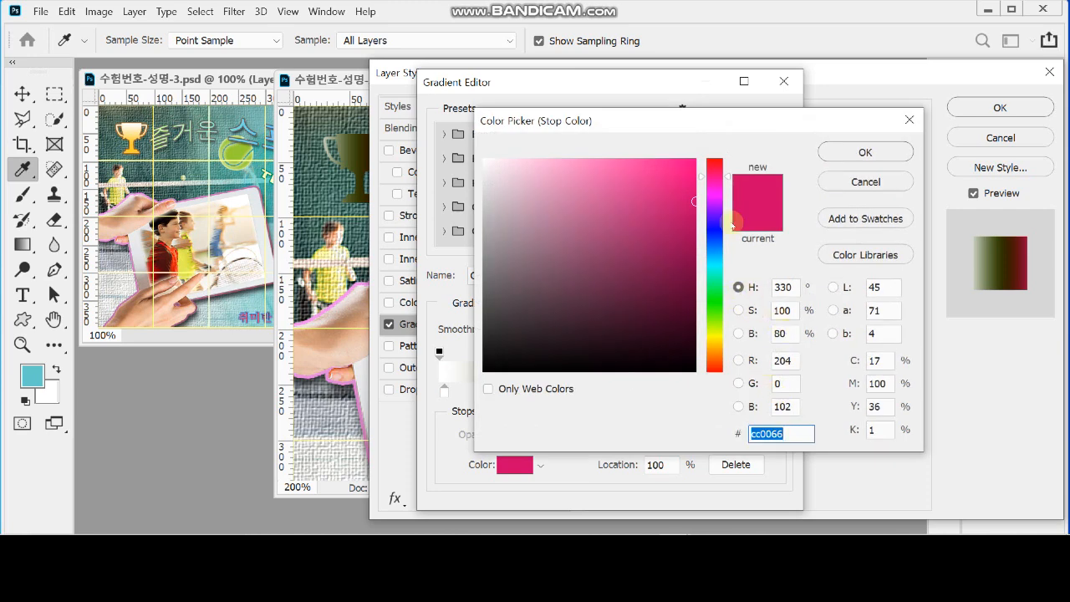
pyautogui.write('f')
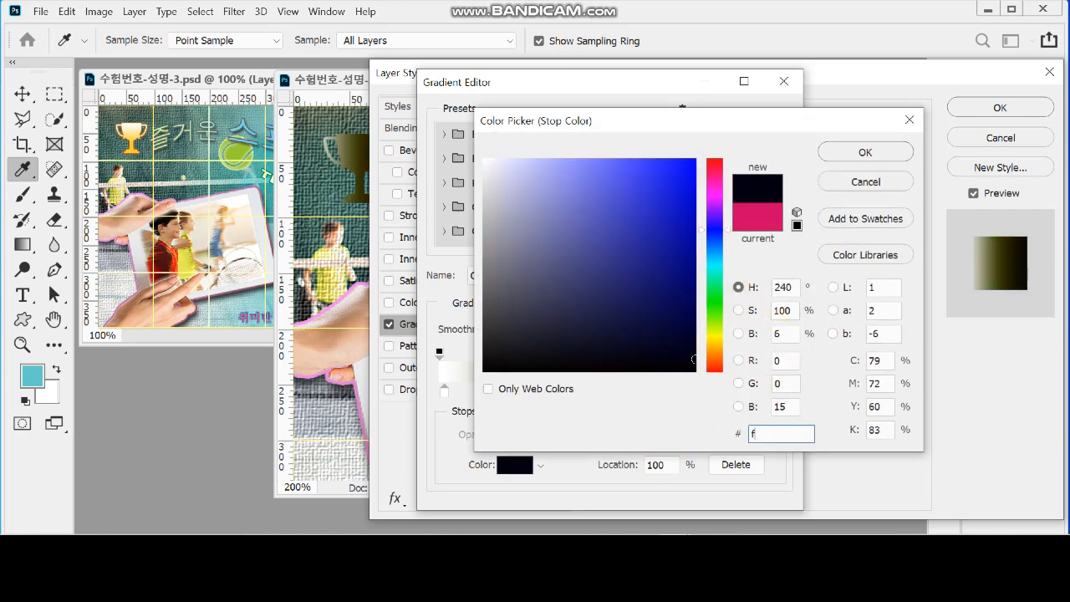
pyautogui.write('c3')
pyautogui.press('Return')
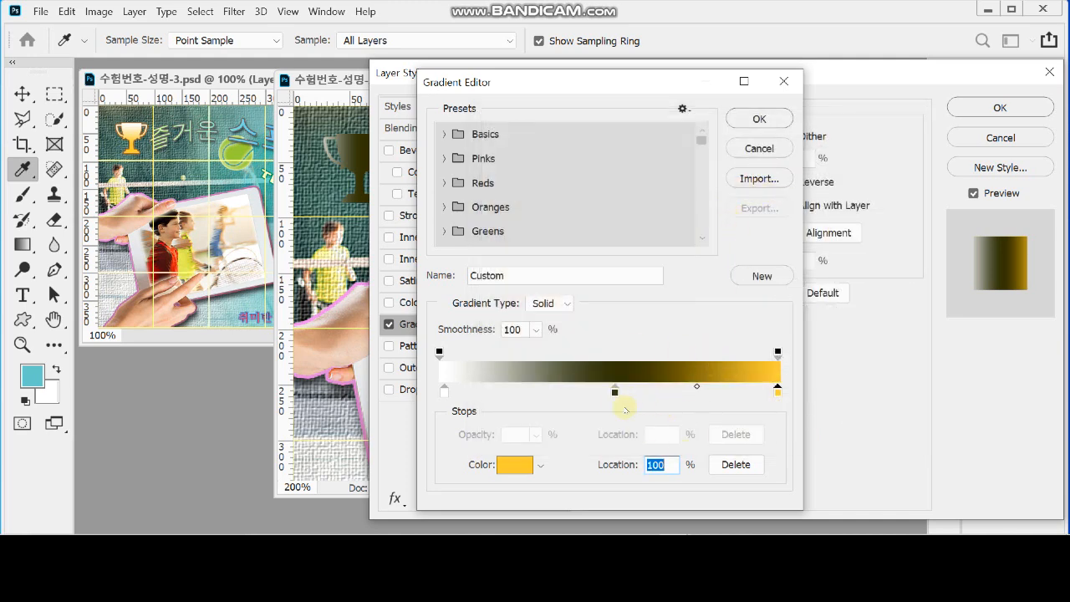
# Remove the dark middle stop and set the yellow stop's location to 70% in the trophy's gradient
pyautogui.moveTo(614, 390); pyautogui.dragTo(619, 447)
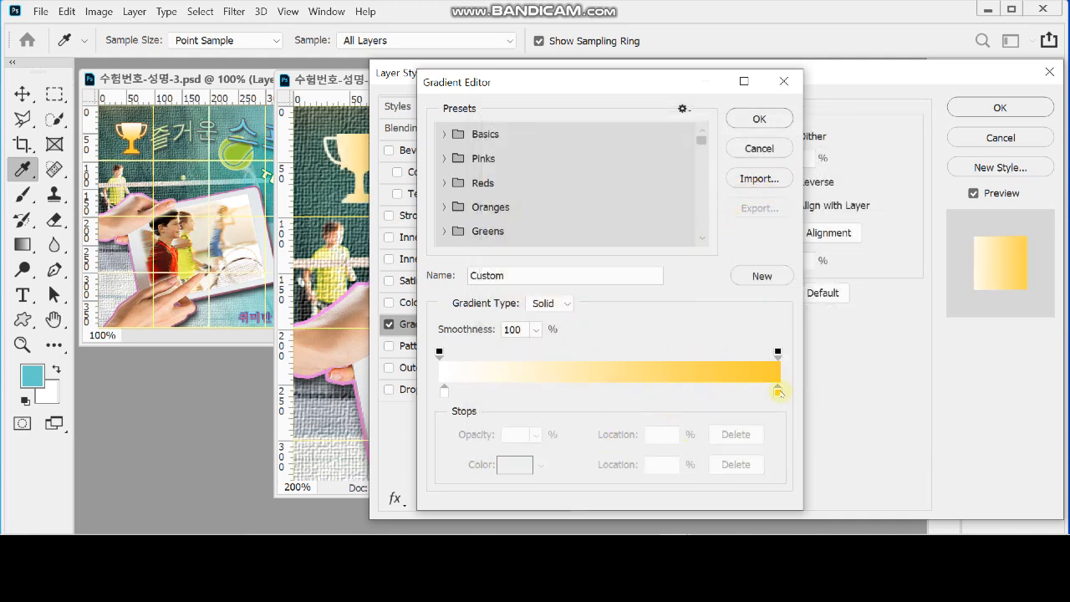
pyautogui.click(778, 390)
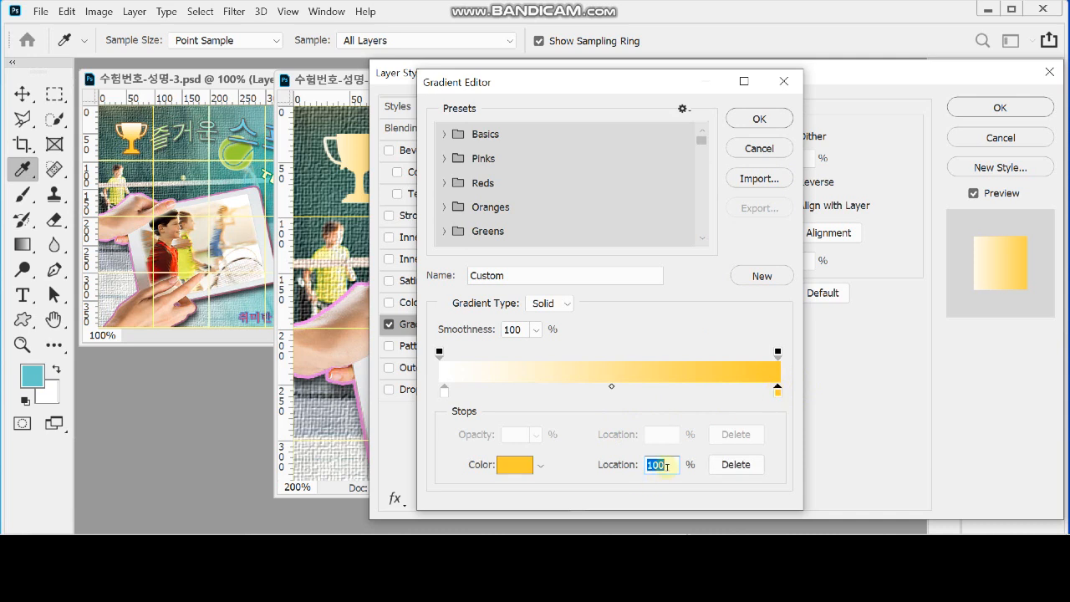
pyautogui.write('70')
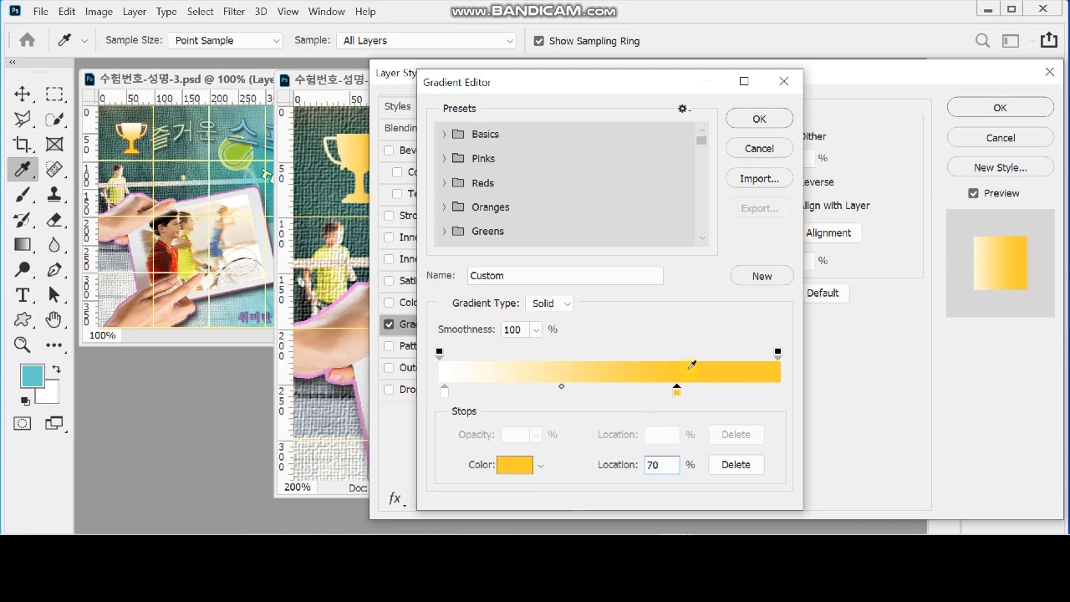
pyautogui.click(758, 119)
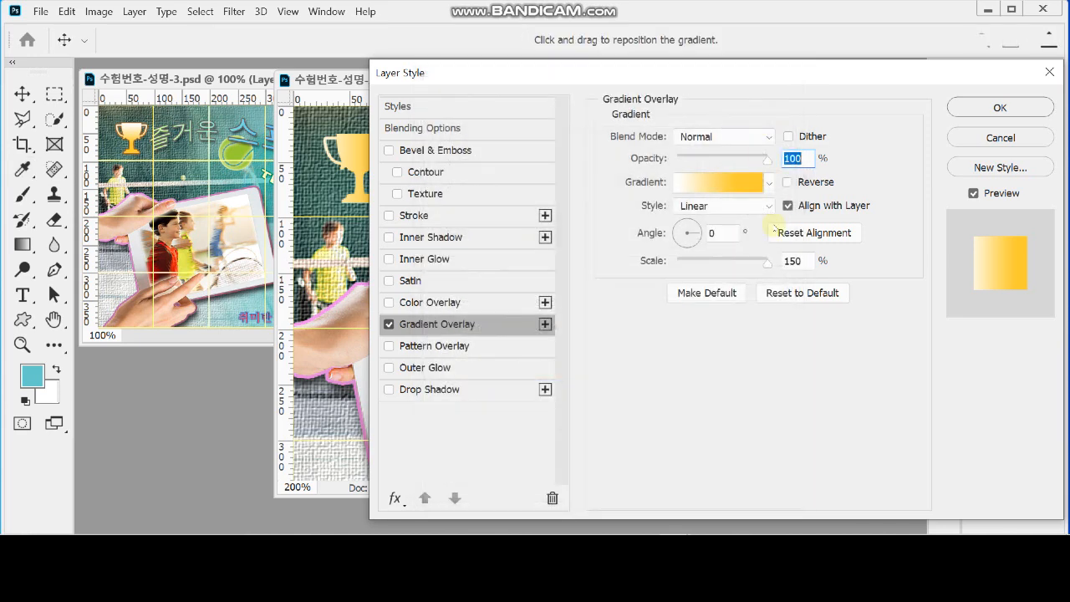
# Add a 2 px outside Stroke to the trophy with a solid Color fill of brown, 963
pyautogui.click(413, 215)
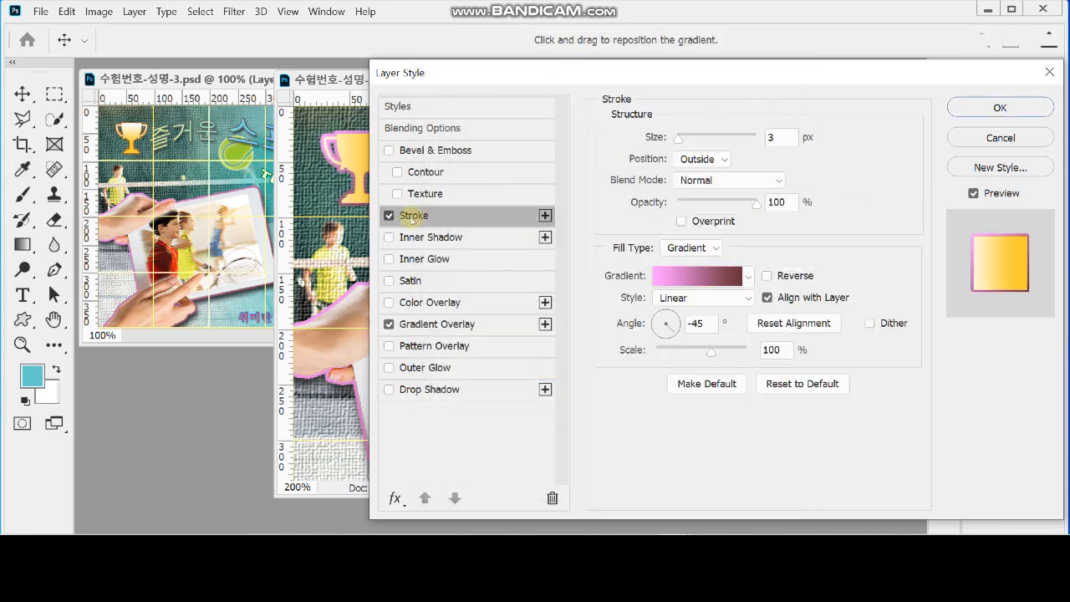
pyautogui.doubleClick(773, 137)
pyautogui.write('2')
pyautogui.click(687, 248)
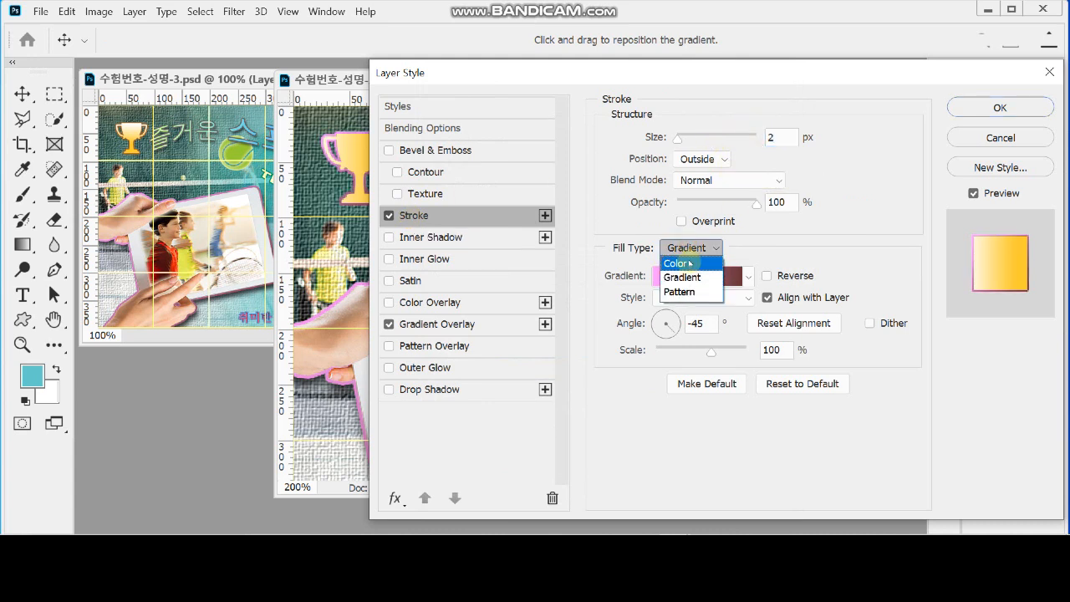
pyautogui.click(690, 264)
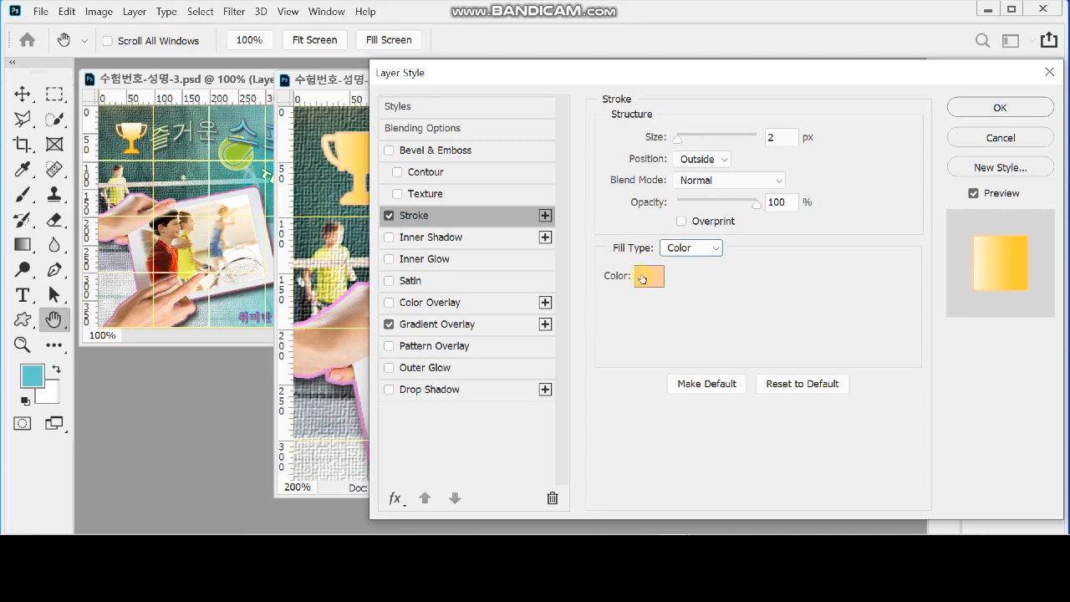
pyautogui.click(642, 278)
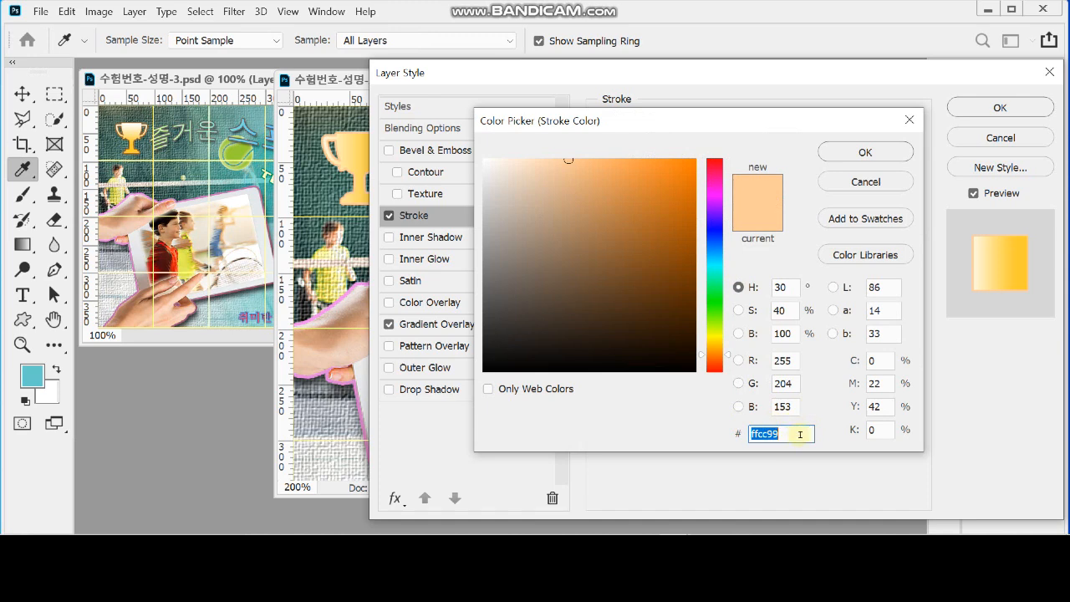
pyautogui.write('9')
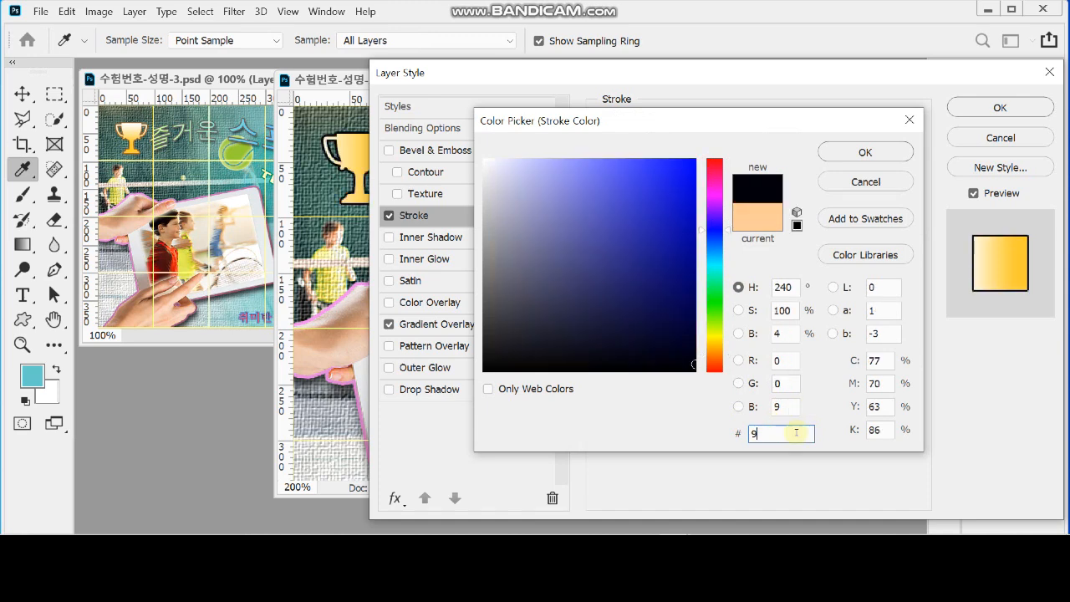
pyautogui.write('63')
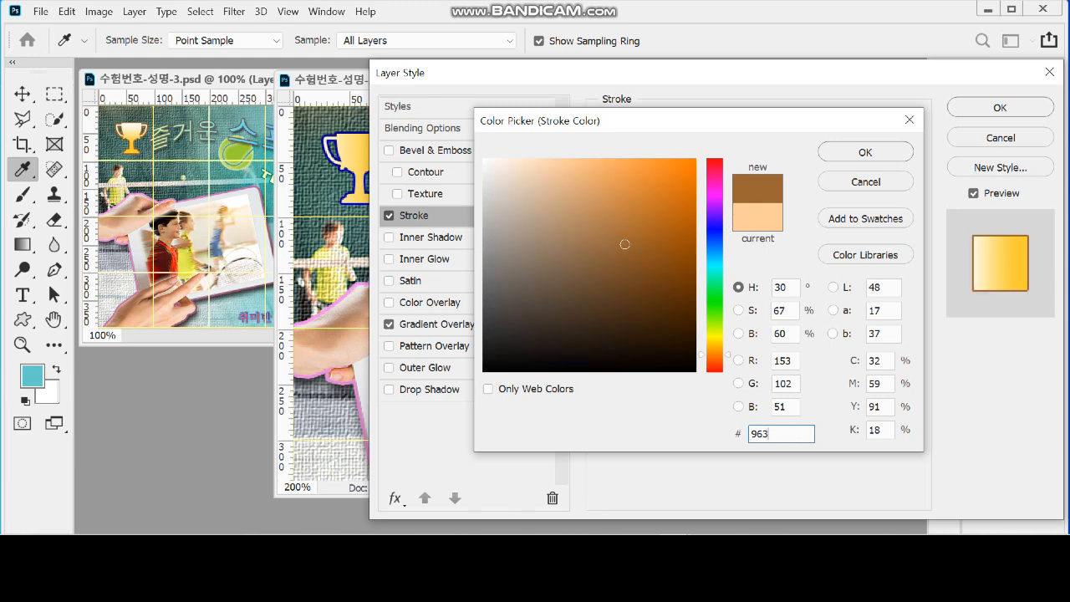
pyautogui.click(865, 152)
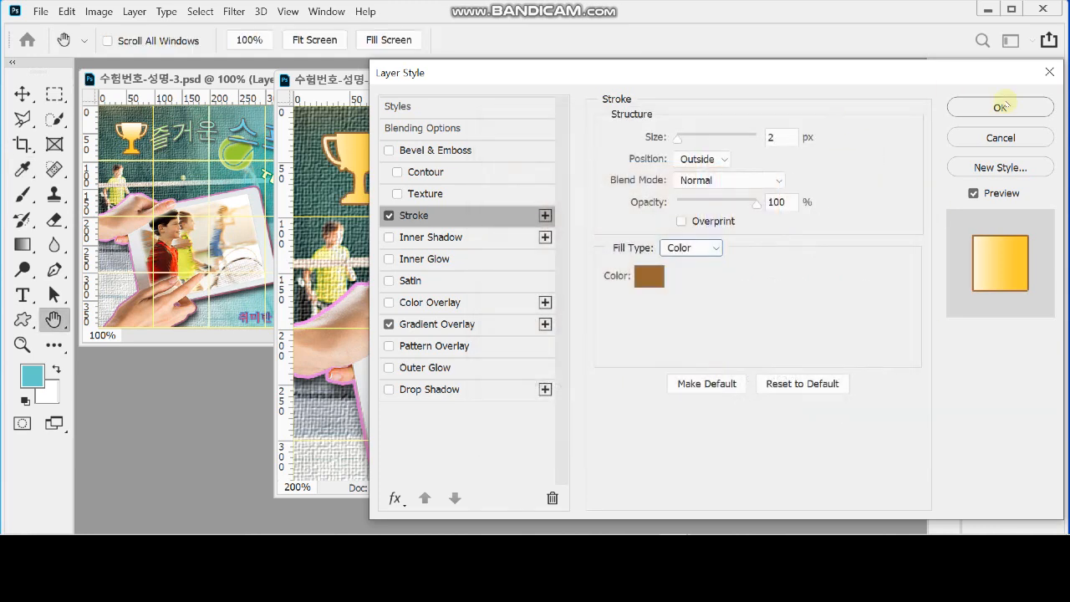
# Set the trophy's Gradient Overlay angle to -90° and apply the layer style
pyautogui.click(471, 325)
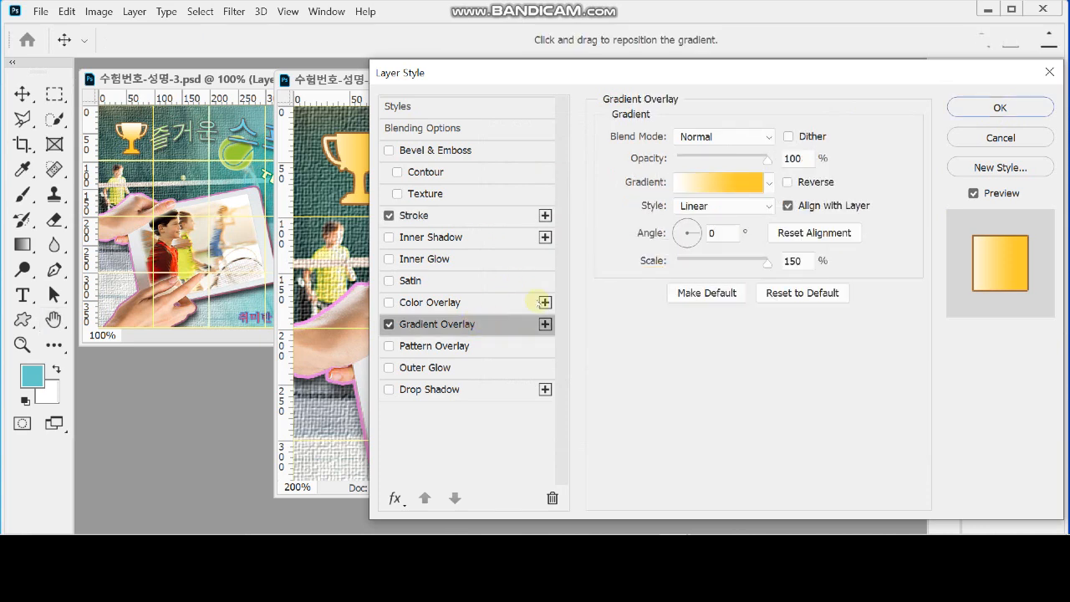
pyautogui.click(732, 234)
pyautogui.write('-90')
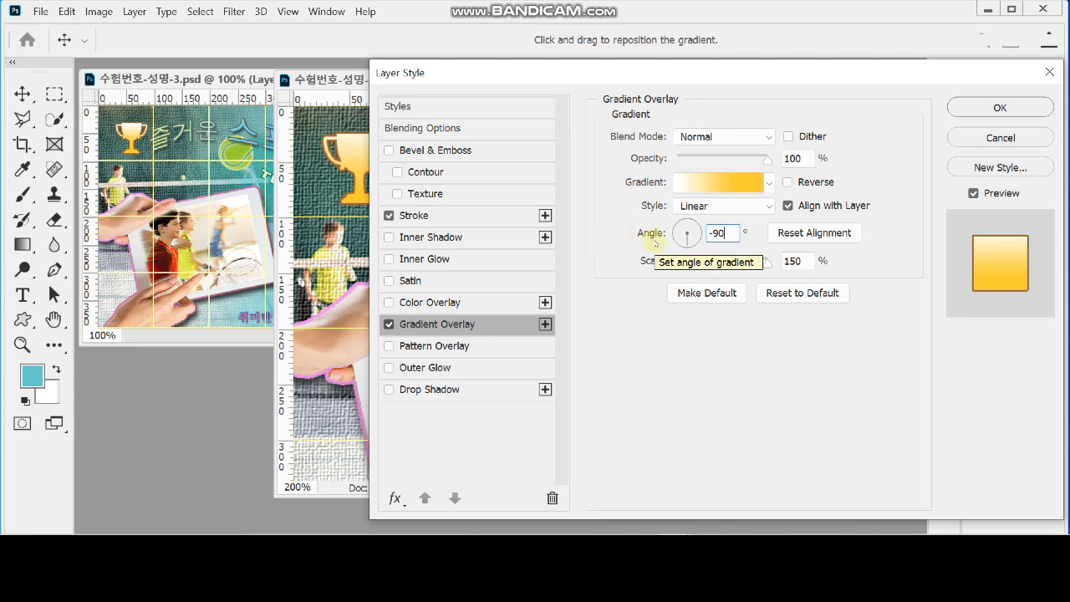
pyautogui.moveTo(648, 72); pyautogui.dragTo(661, 102)
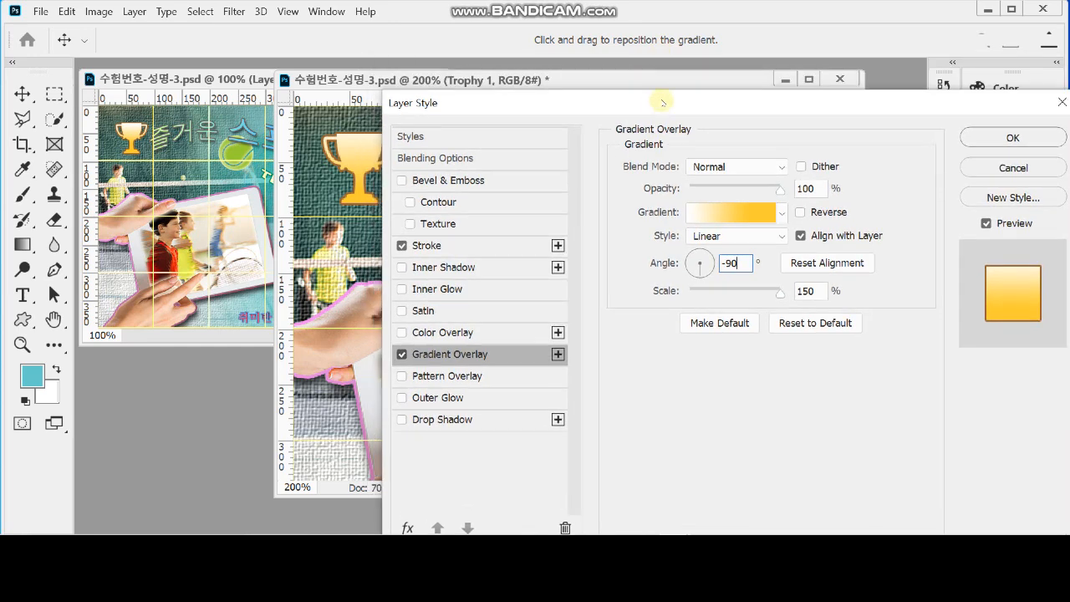
pyautogui.click(1012, 137)
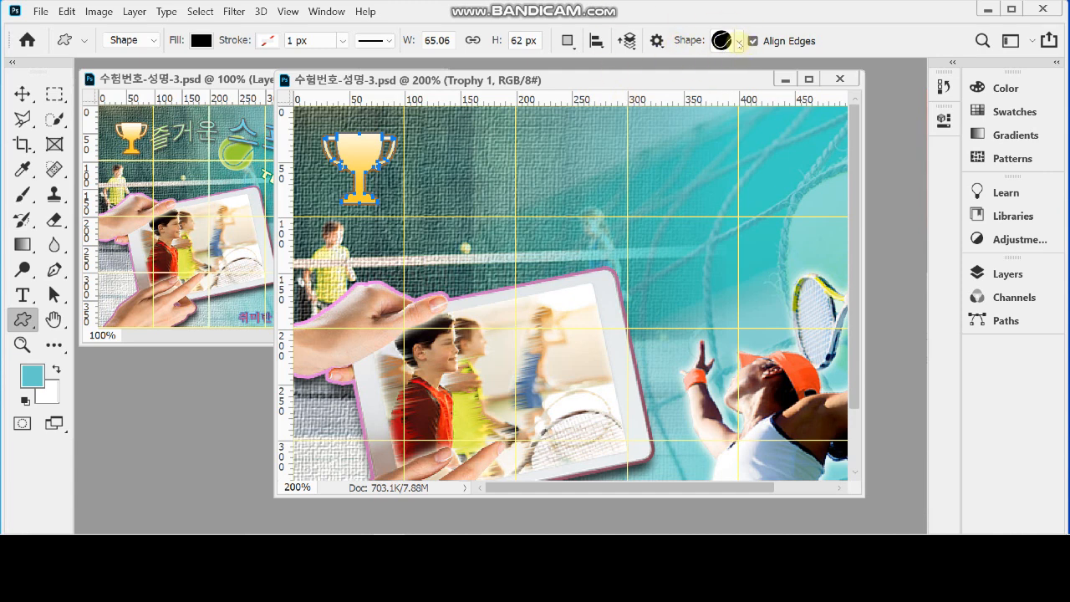
# Choose the tennis ball shape from Sports Equipment and place it about 68 × 68 px above the tablet's upper edge
pyautogui.click(739, 42)
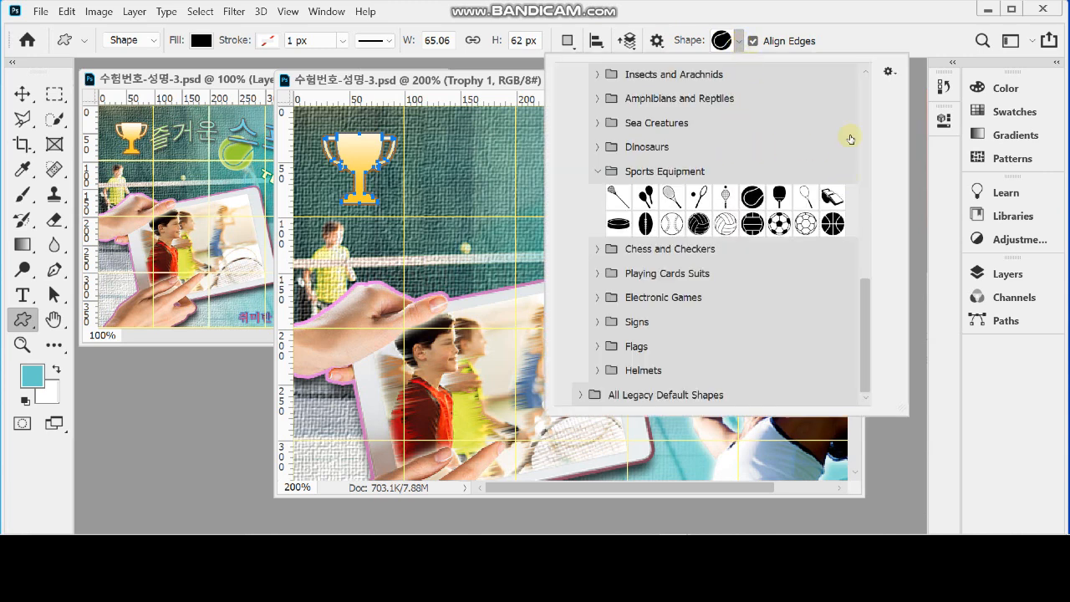
pyautogui.moveTo(862, 297); pyautogui.dragTo(870, 335)
pyautogui.click(751, 216)
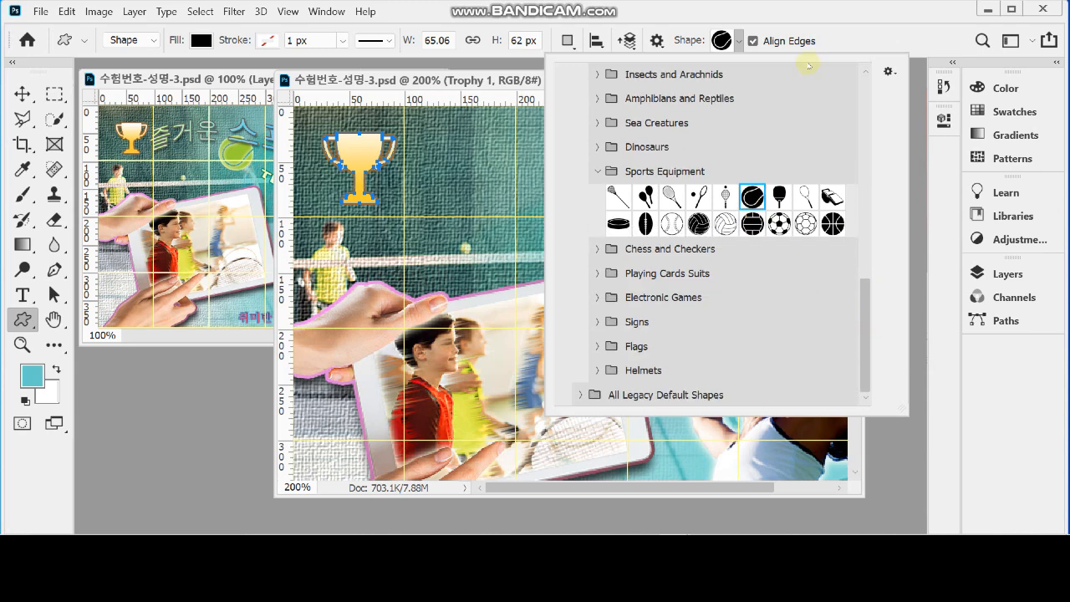
pyautogui.click(843, 15)
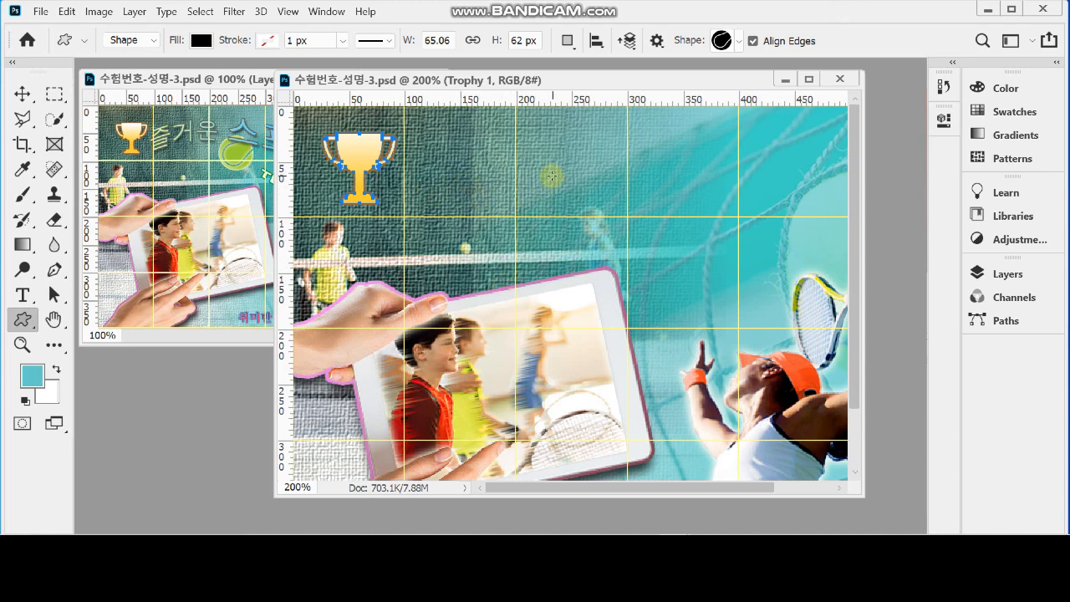
pyautogui.moveTo(536, 173); pyautogui.dragTo(612, 242)
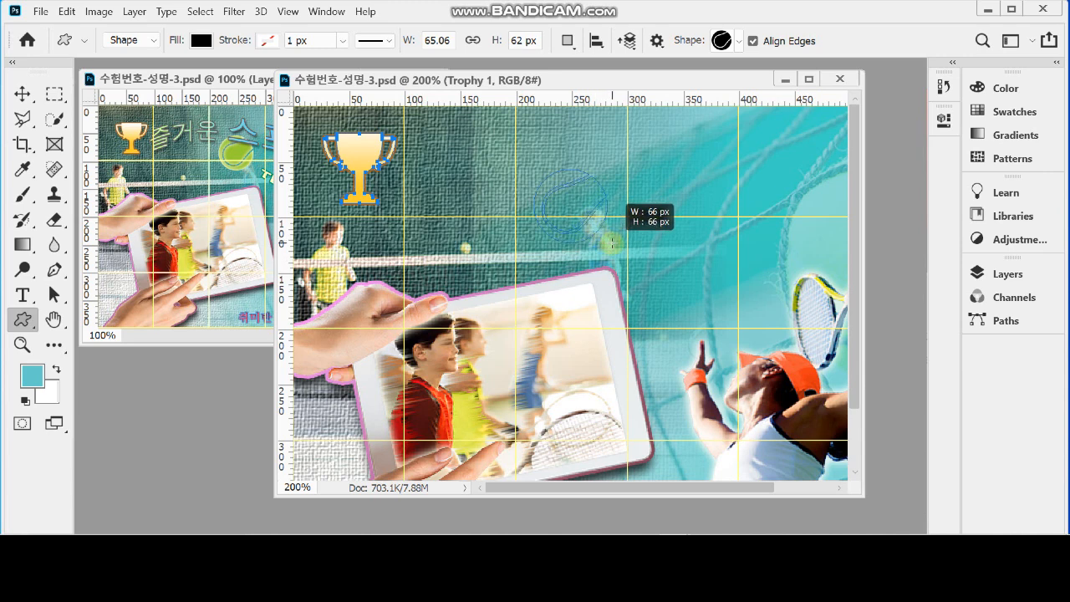
pyautogui.moveTo(611, 243); pyautogui.dragTo(611, 244)
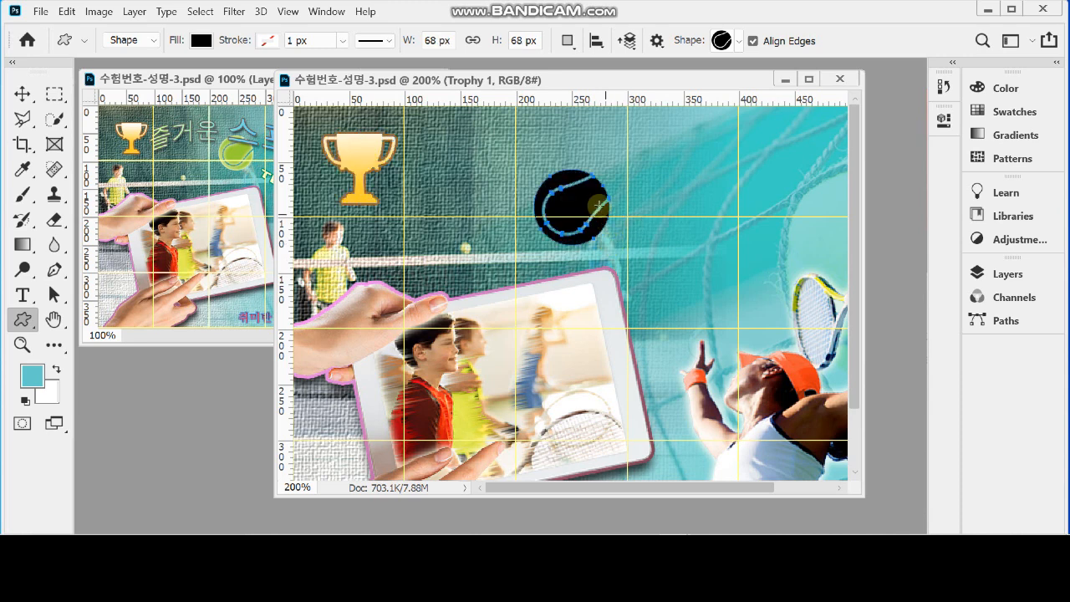
pyautogui.moveTo(574, 197); pyautogui.dragTo(572, 197)
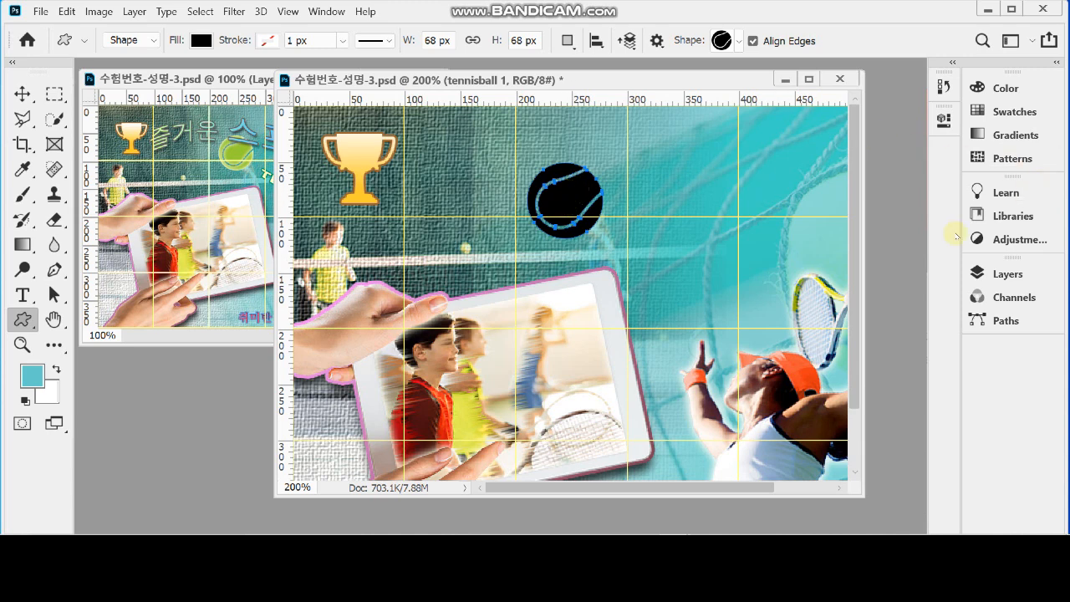
# Set the fill colour of the tennisball 1 shape layer to green, 9c3
pyautogui.click(990, 274)
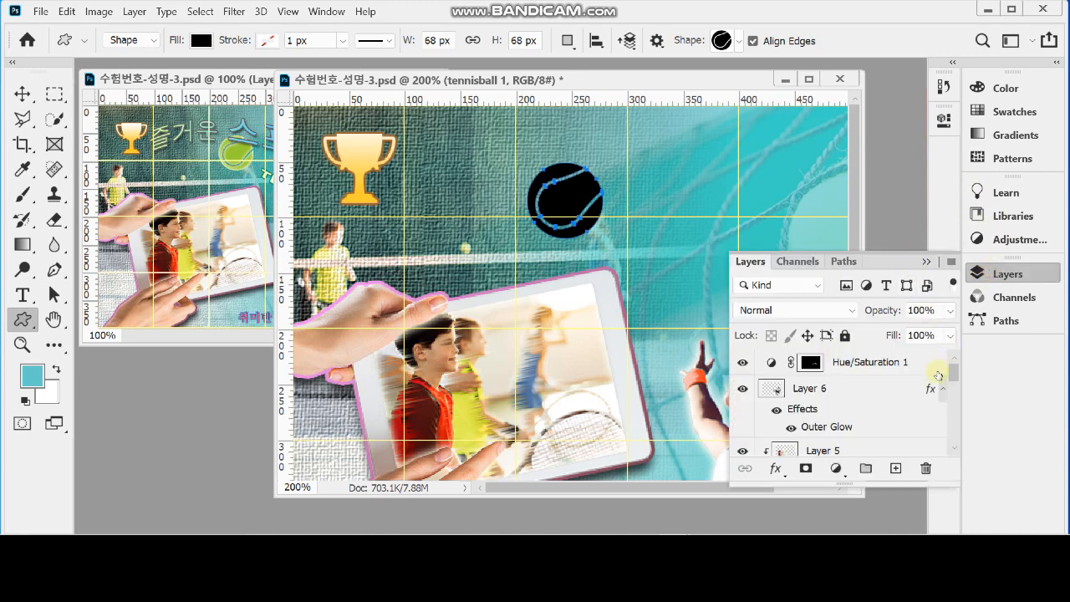
pyautogui.scroll(-4, 851, 412)
pyautogui.scroll(-4, 852, 413)
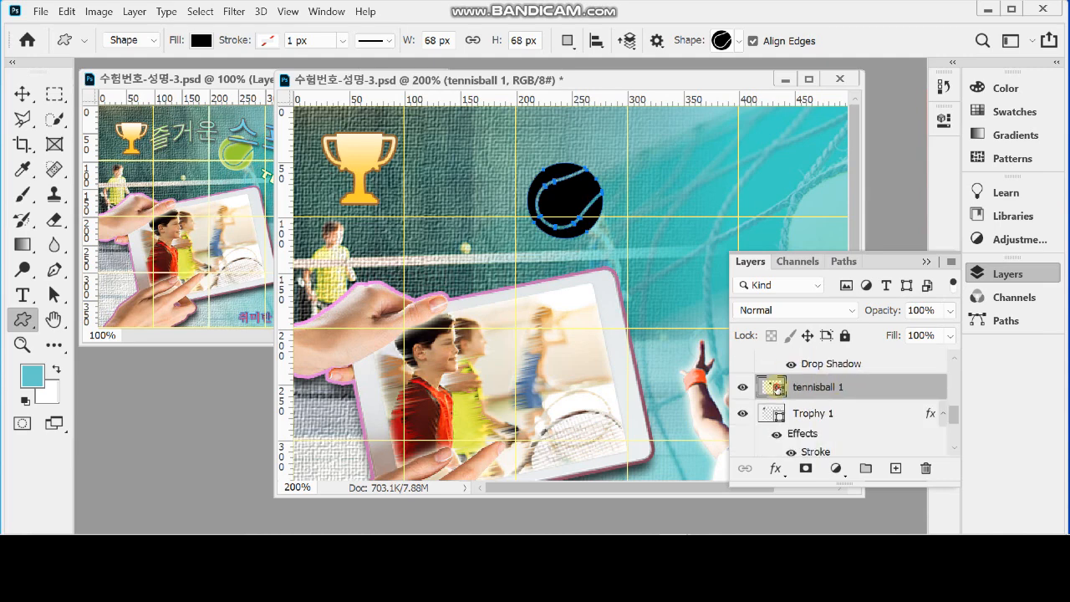
pyautogui.doubleClick(778, 387)
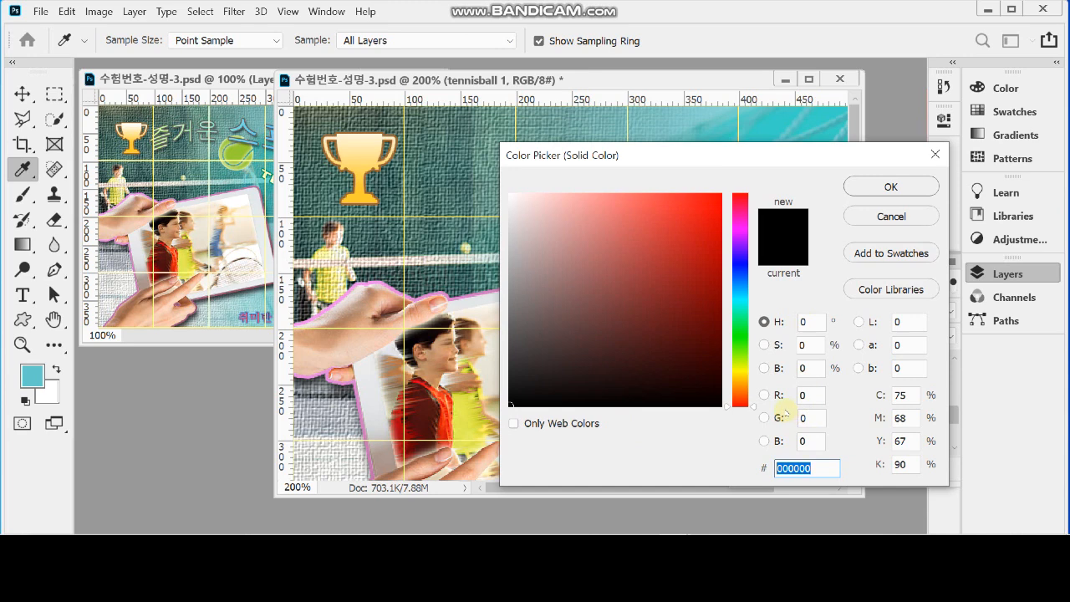
pyautogui.write('9c3')
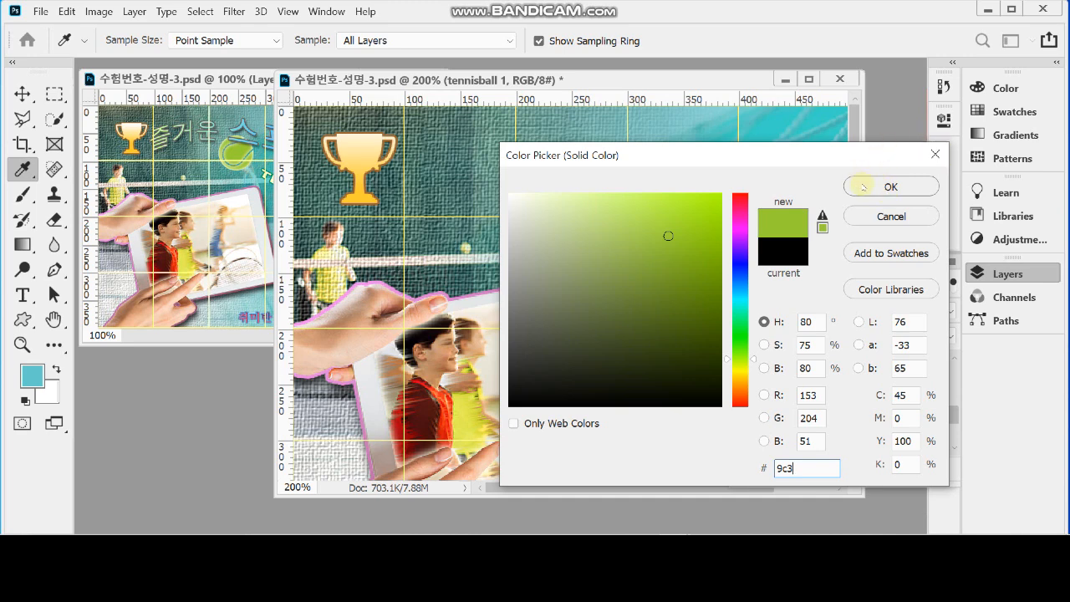
pyautogui.click(869, 188)
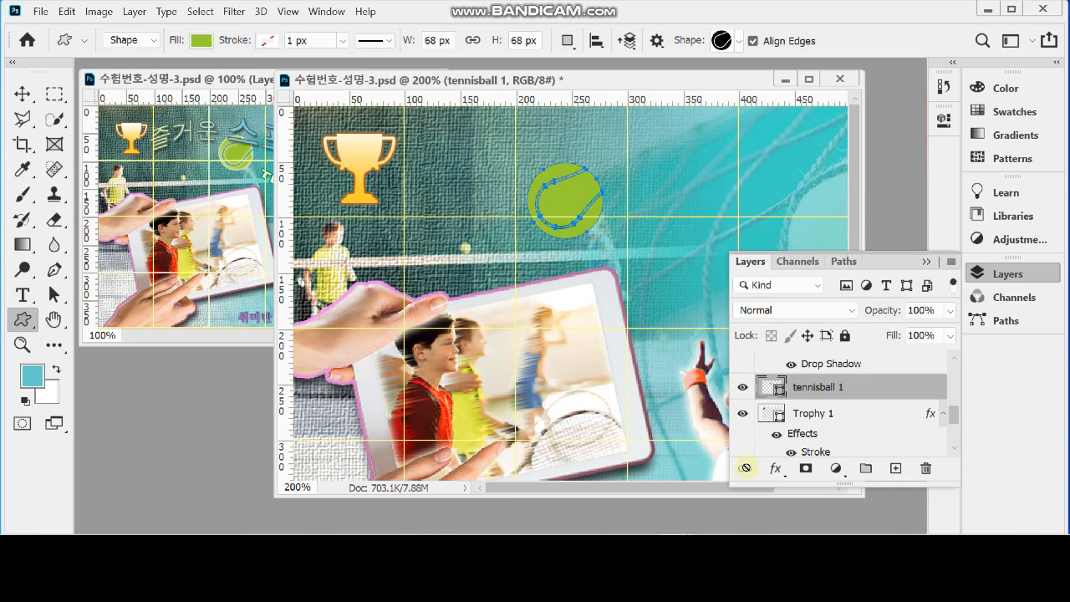
# Add an Inner Glow with a size of 7 px to the tennisball 1 layer
pyautogui.click(775, 469)
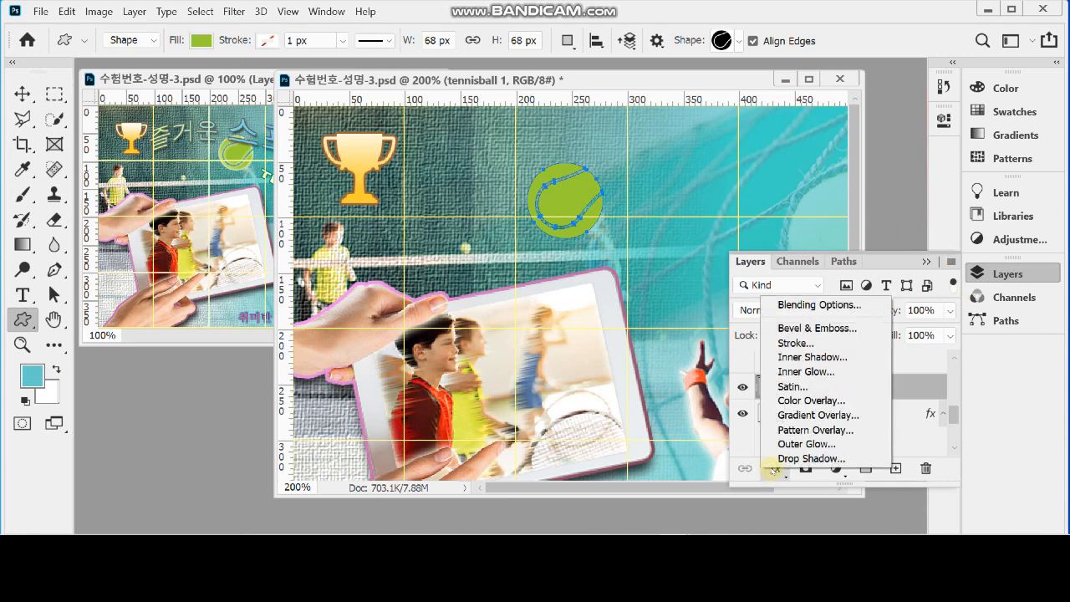
pyautogui.click(836, 373)
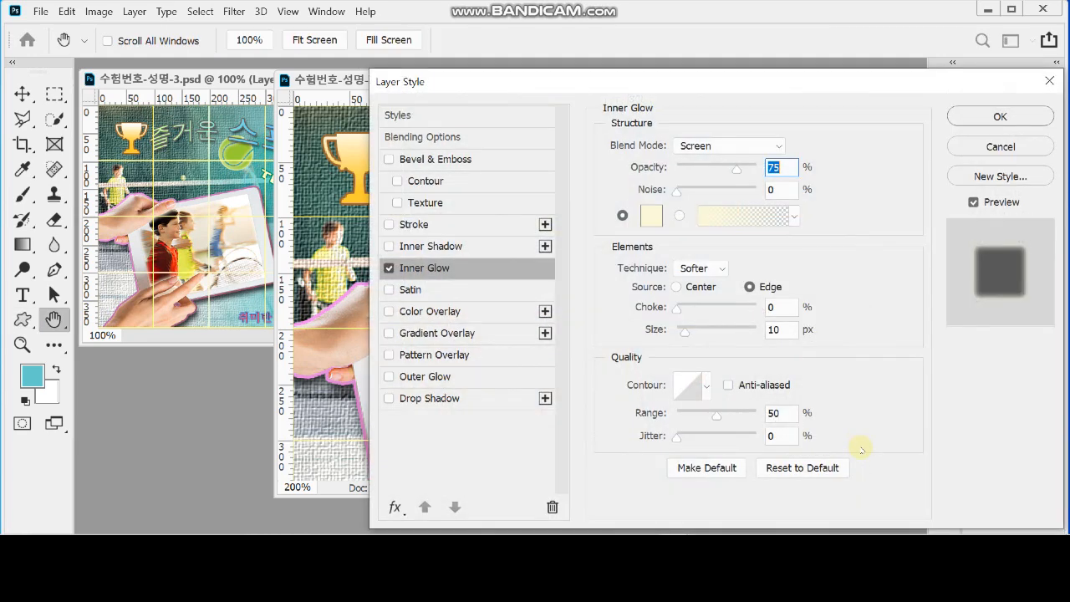
pyautogui.moveTo(606, 81); pyautogui.dragTo(652, 79)
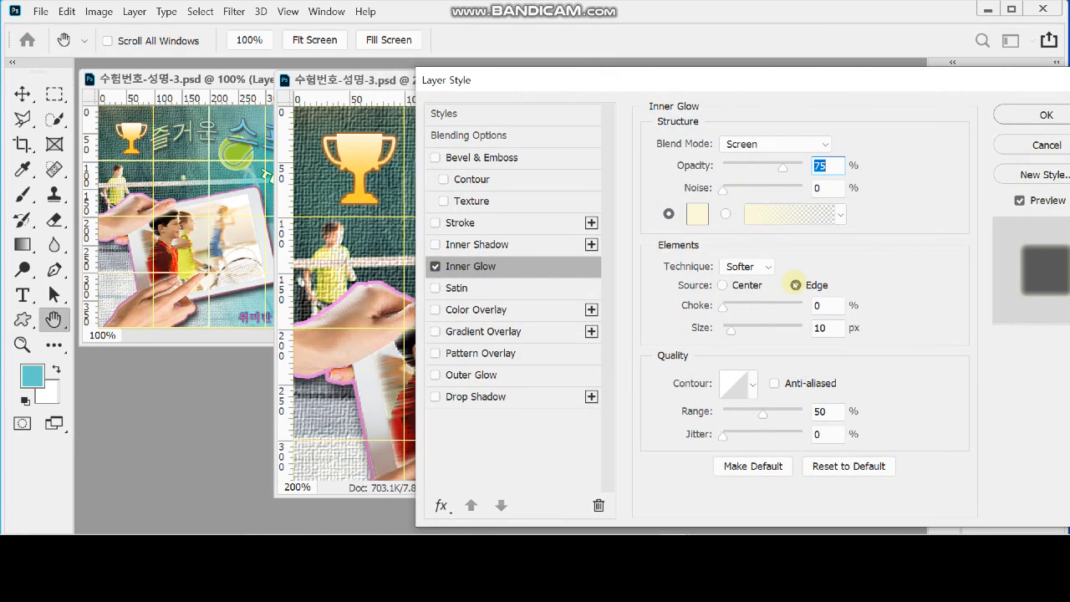
pyautogui.doubleClick(830, 327)
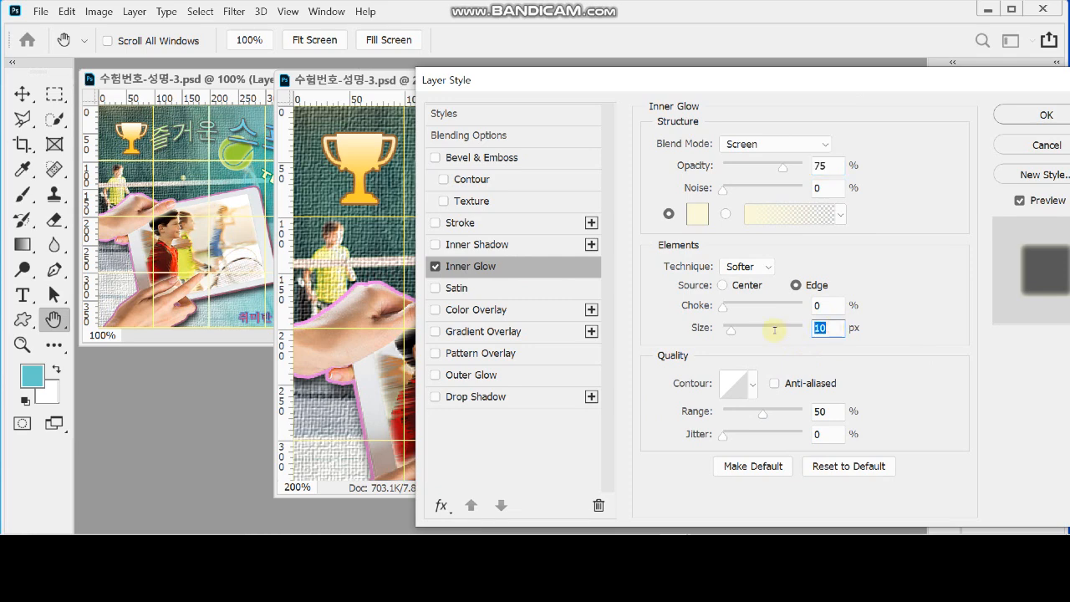
pyautogui.write('7')
pyautogui.click(1031, 117)
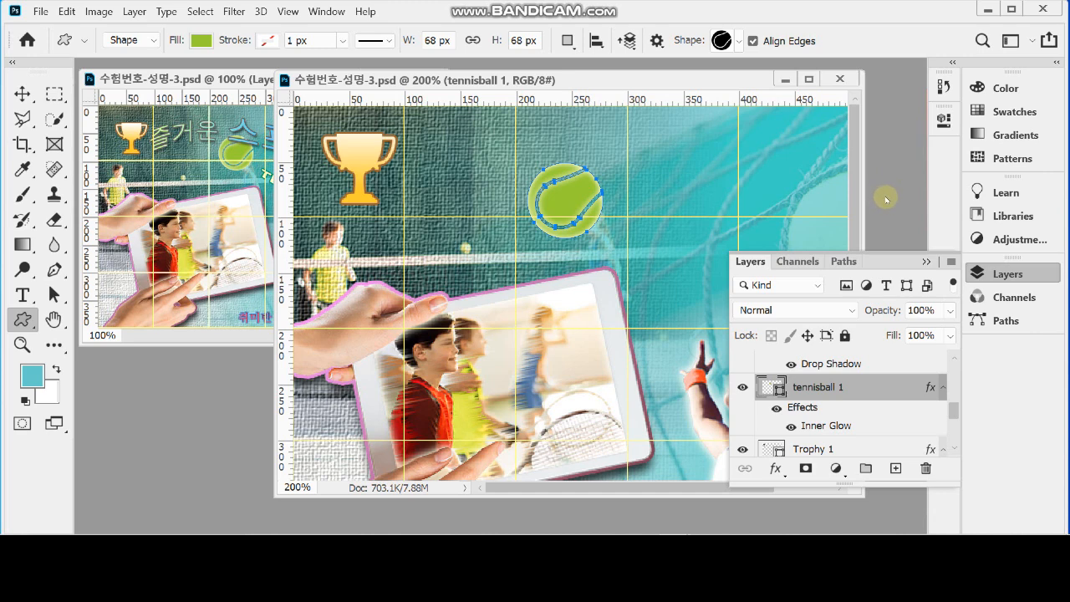
# Choose the Tennis 3 racket-and-ball shape from Sports Equipment as the custom shape
pyautogui.click(735, 41)
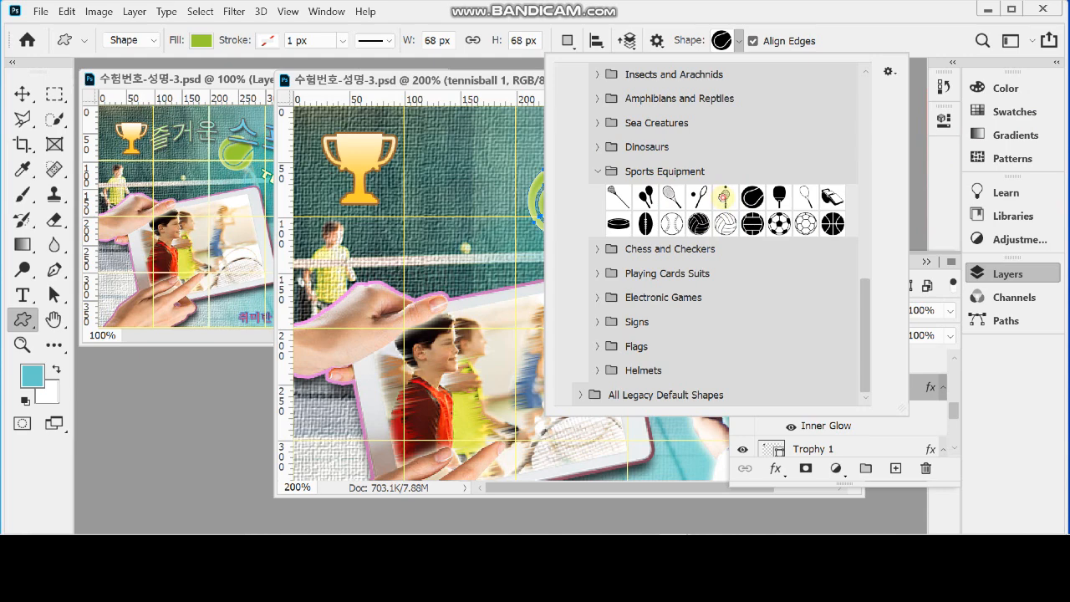
pyautogui.click(724, 197)
pyautogui.click(834, 21)
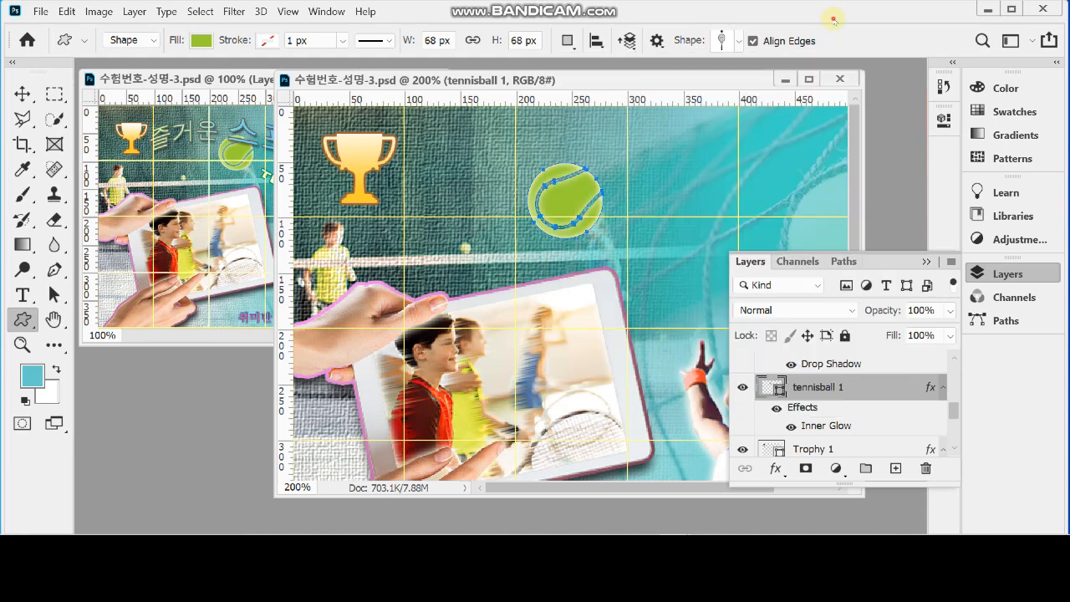
# Arrange the working poster's window beside the reference poster at 100% zoom and fit its frame around the canvas
pyautogui.click(981, 273)
pyautogui.scroll(-2, 723, 215)
pyautogui.scroll(-1, 724, 214)
pyautogui.moveTo(275, 74); pyautogui.dragTo(452, 148)
pyautogui.moveTo(544, 148); pyautogui.dragTo(529, 75)
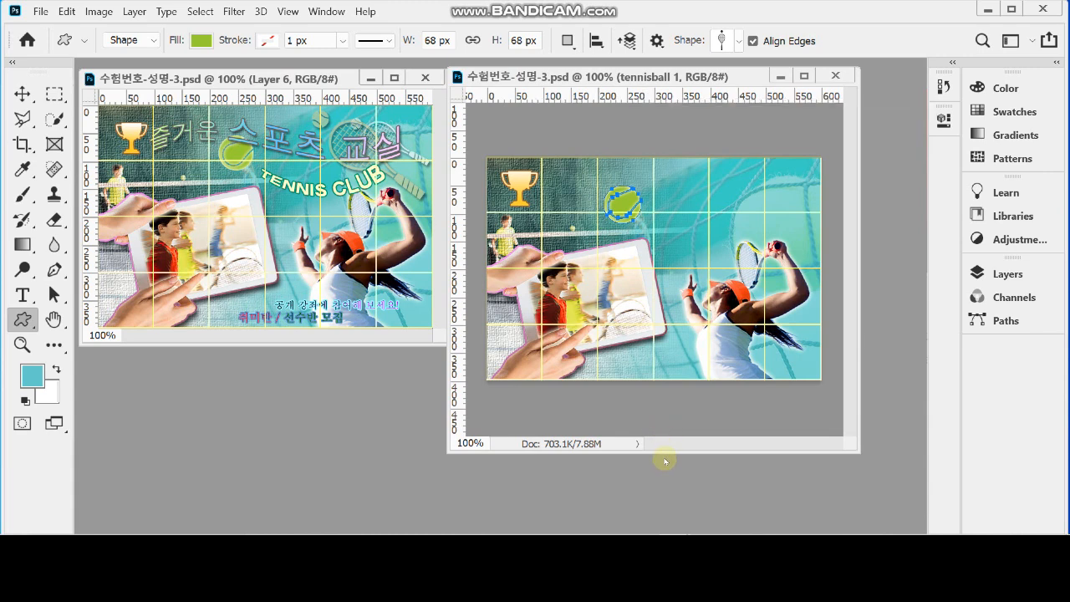
pyautogui.moveTo(665, 454); pyautogui.dragTo(694, 368)
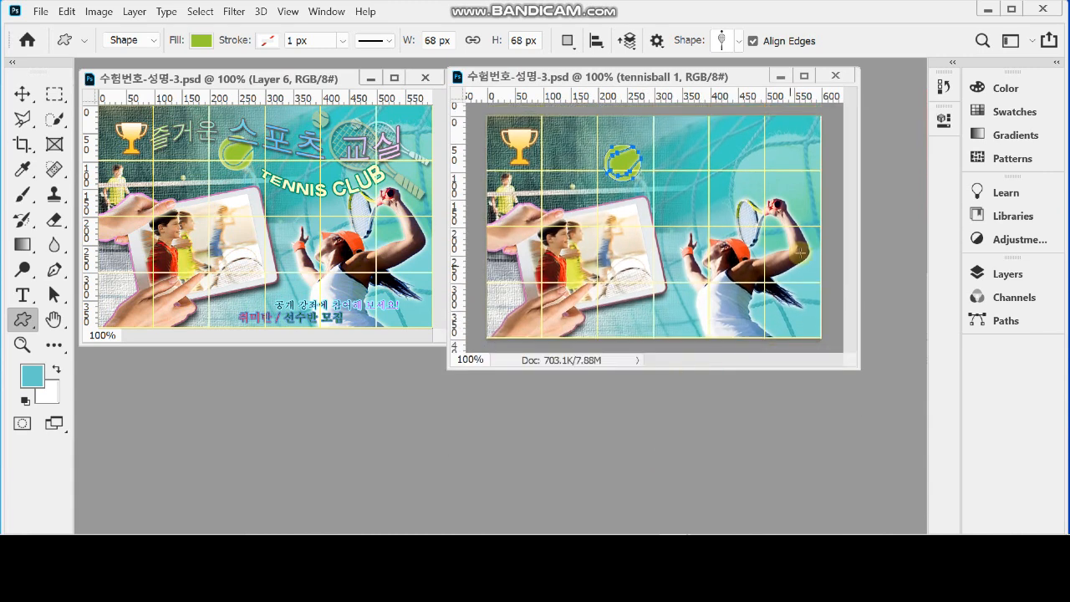
pyautogui.moveTo(861, 198); pyautogui.dragTo(869, 197)
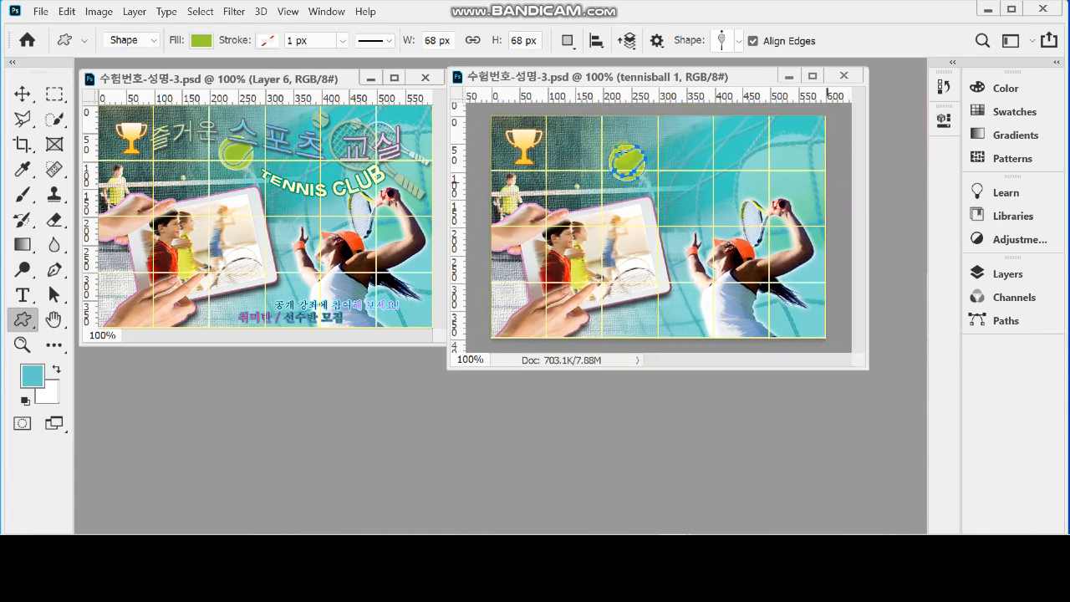
# Check the rackets in the reference poster and draw the racket shape about 55 × 161 px near the working poster's upper-right corner
pyautogui.click(375, 139)
pyautogui.keyDown('ctrl'); pyautogui.click(385, 150); pyautogui.keyUp('ctrl')
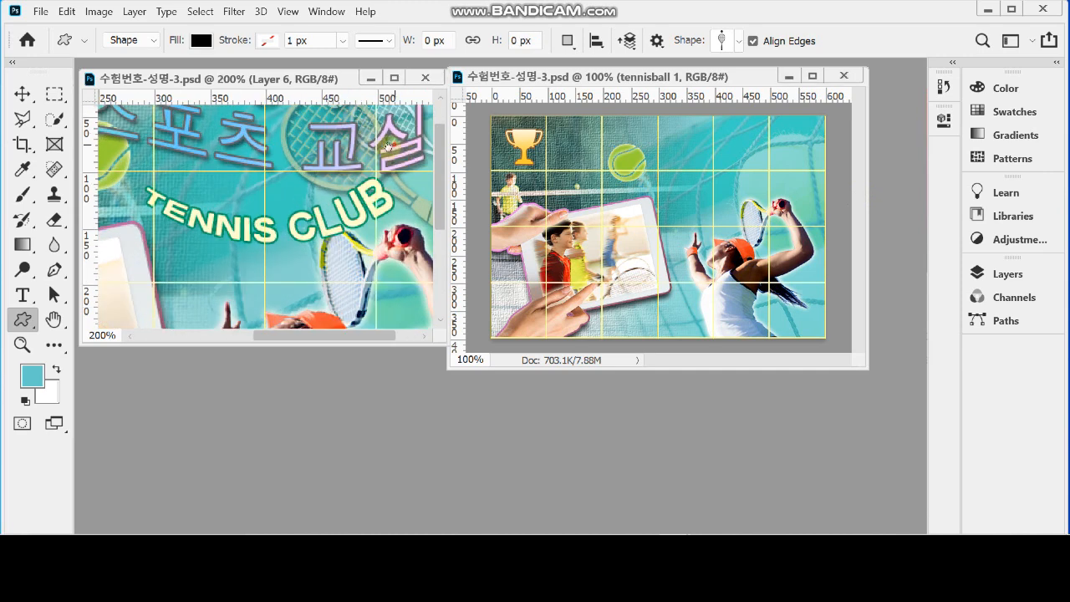
pyautogui.moveTo(386, 153); pyautogui.dragTo(302, 232)
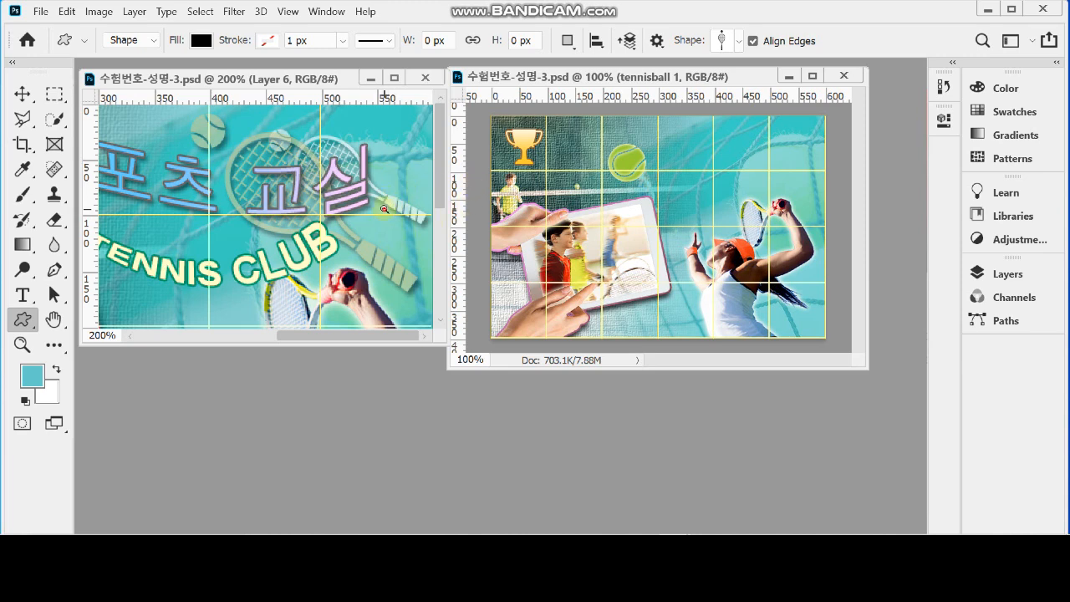
pyautogui.scroll(-3, 385, 207)
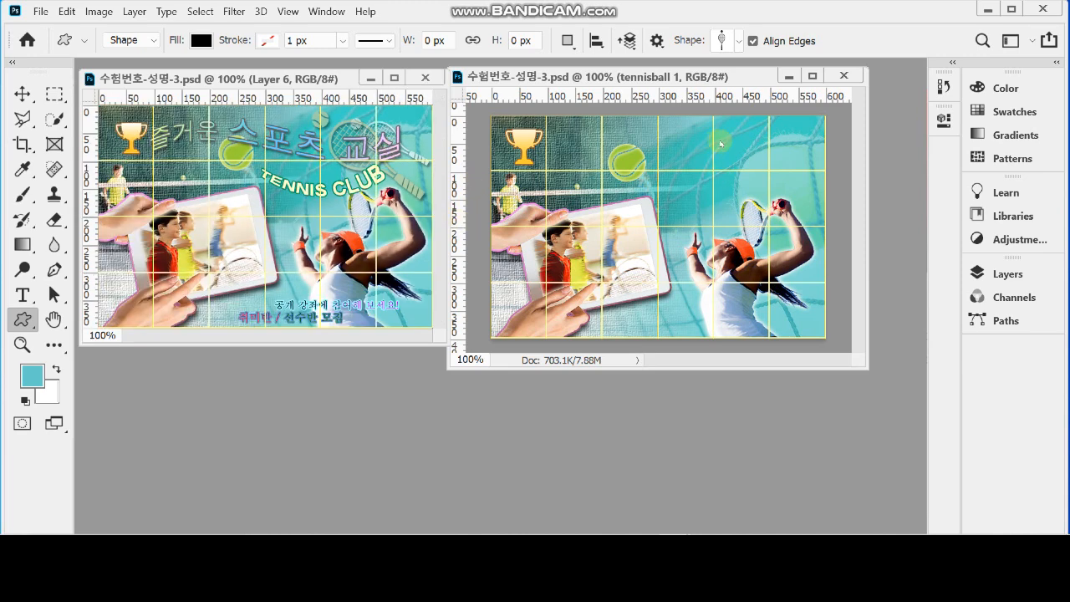
pyautogui.moveTo(764, 127); pyautogui.dragTo(821, 211)
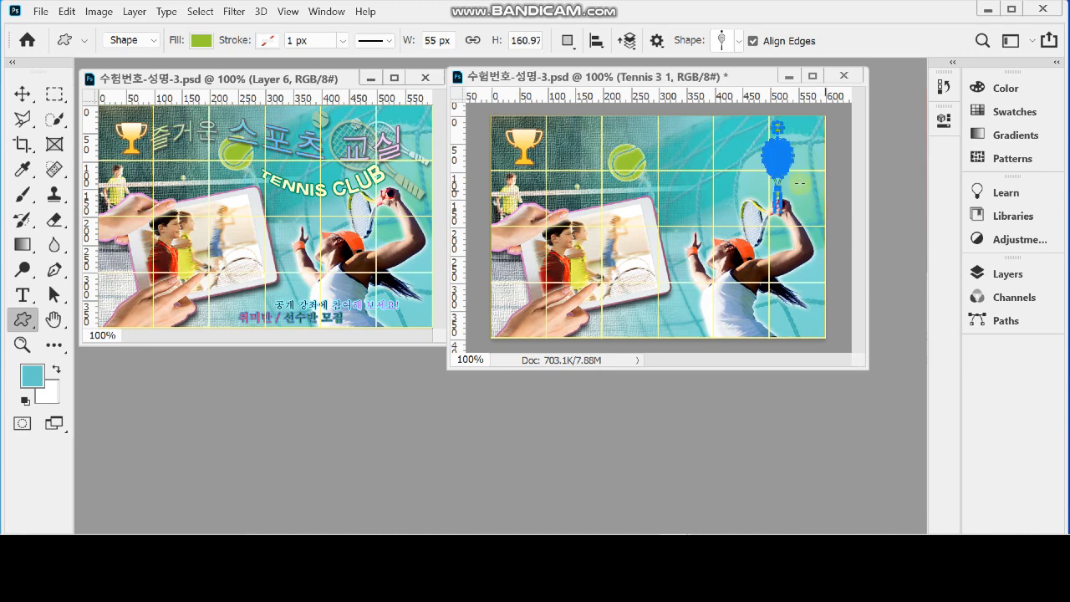
# Change the fill colour of the Tennis 3 1 racket shape to white (ffffff)
pyautogui.hotkey('ctrl', '+')
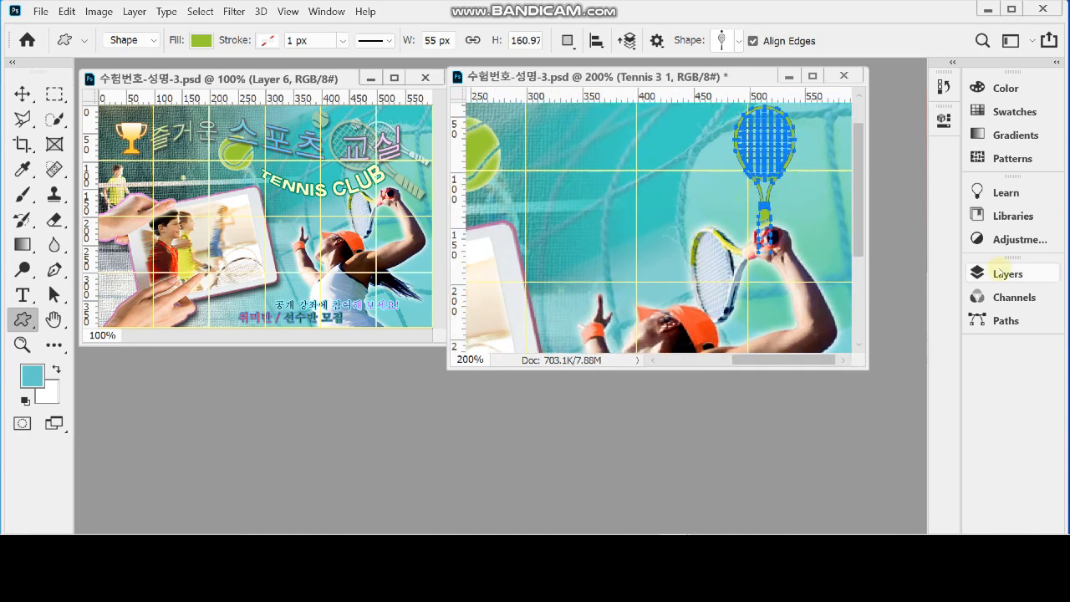
pyautogui.click(1003, 273)
pyautogui.scroll(-1, 869, 413)
pyautogui.scroll(-5, 874, 413)
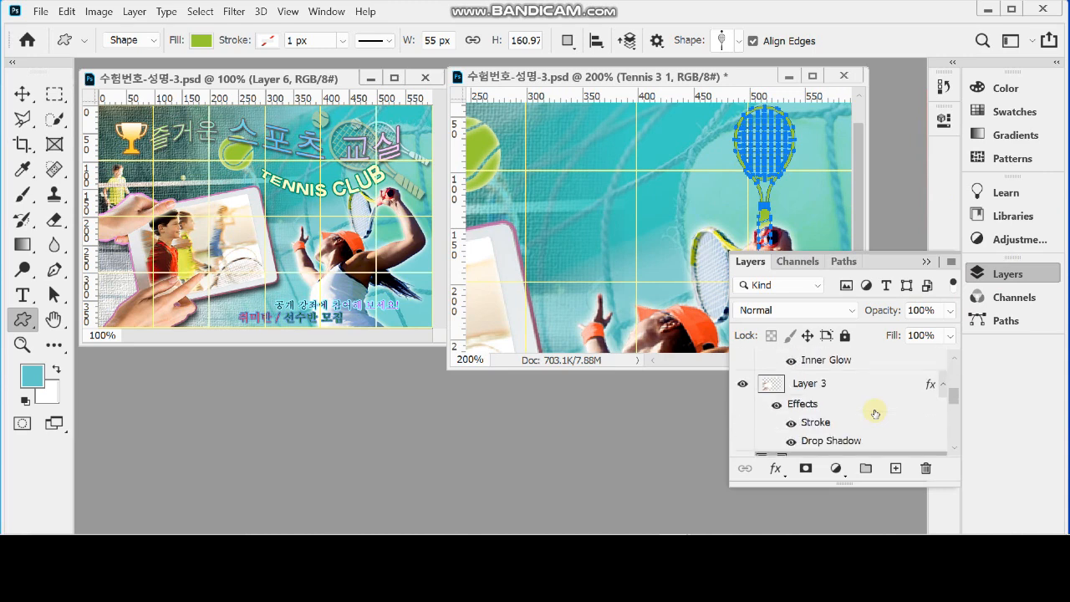
pyautogui.doubleClick(770, 387)
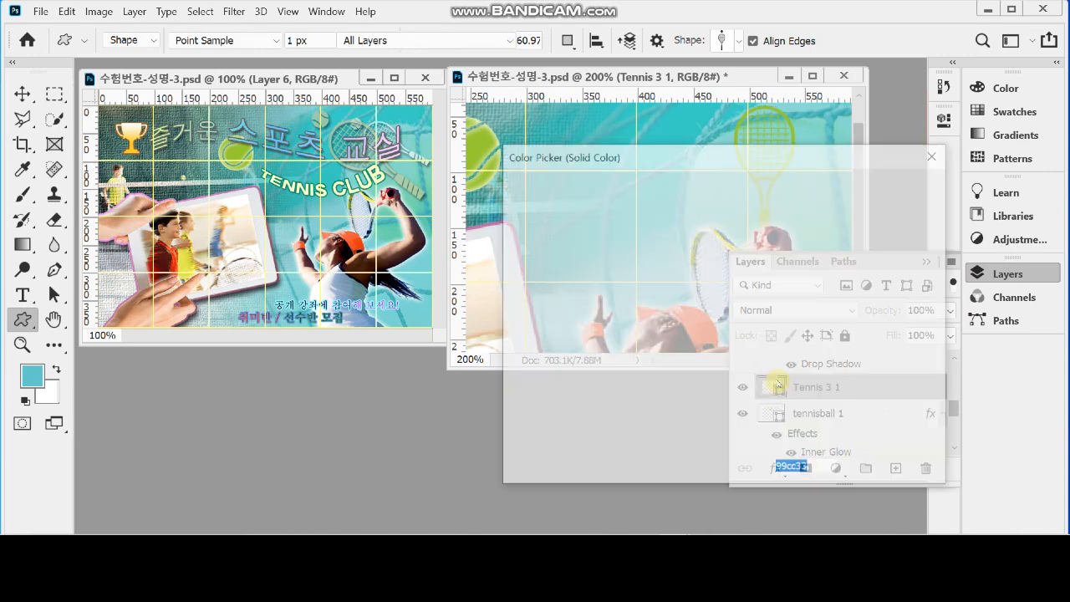
pyautogui.click(547, 206)
pyautogui.moveTo(492, 190); pyautogui.dragTo(484, 187)
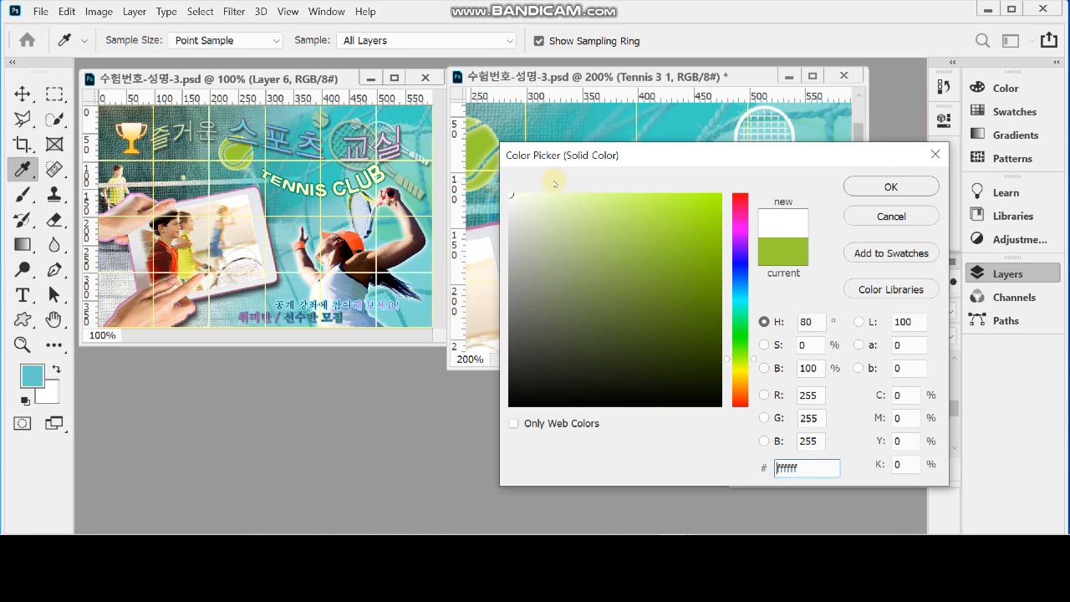
pyautogui.moveTo(511, 198); pyautogui.dragTo(509, 191)
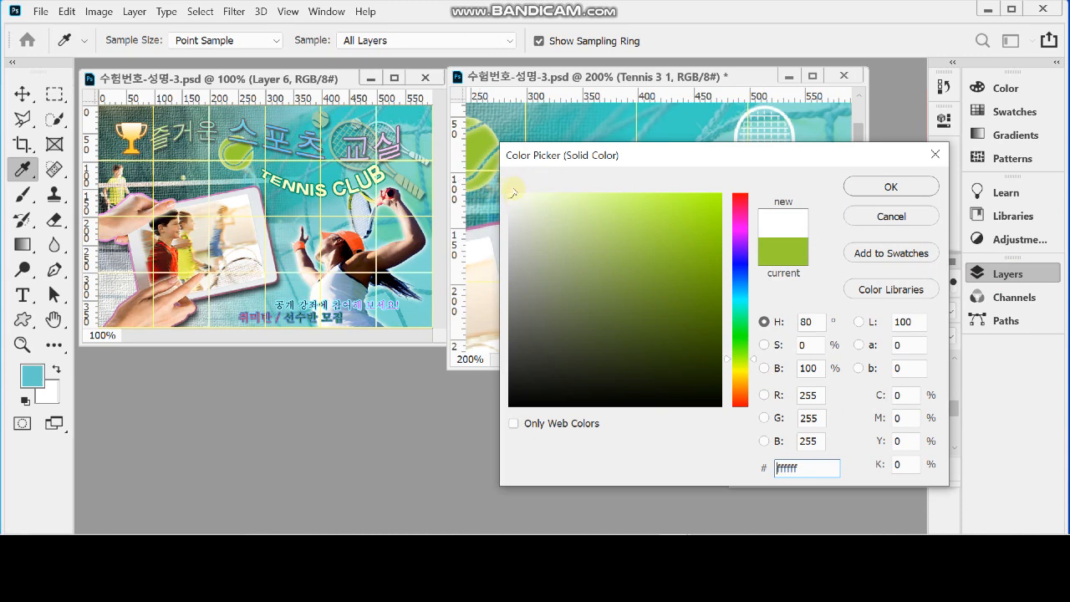
pyautogui.click(508, 194)
pyautogui.click(876, 181)
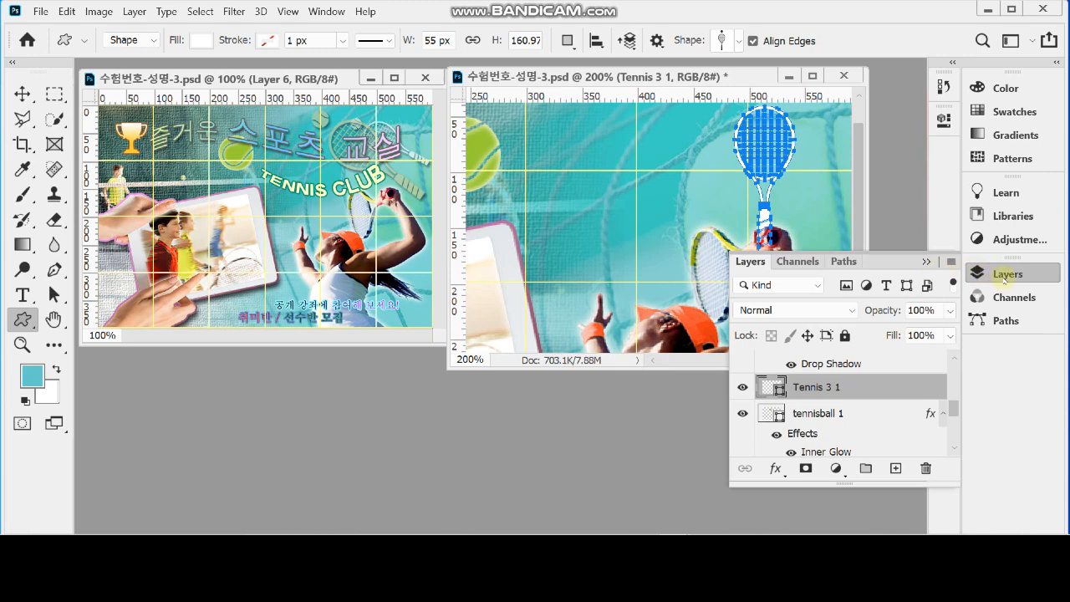
# Add a Drop Shadow to the Tennis 3 1 layer with a 120° angle, 5 px distance and 5 px size
pyautogui.click(775, 469)
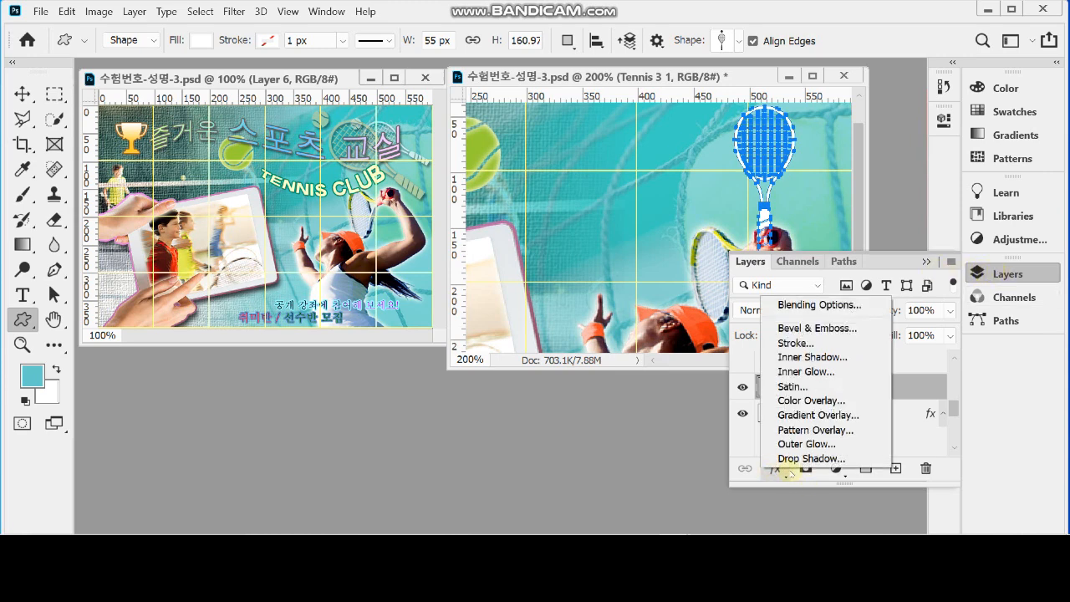
pyautogui.click(807, 458)
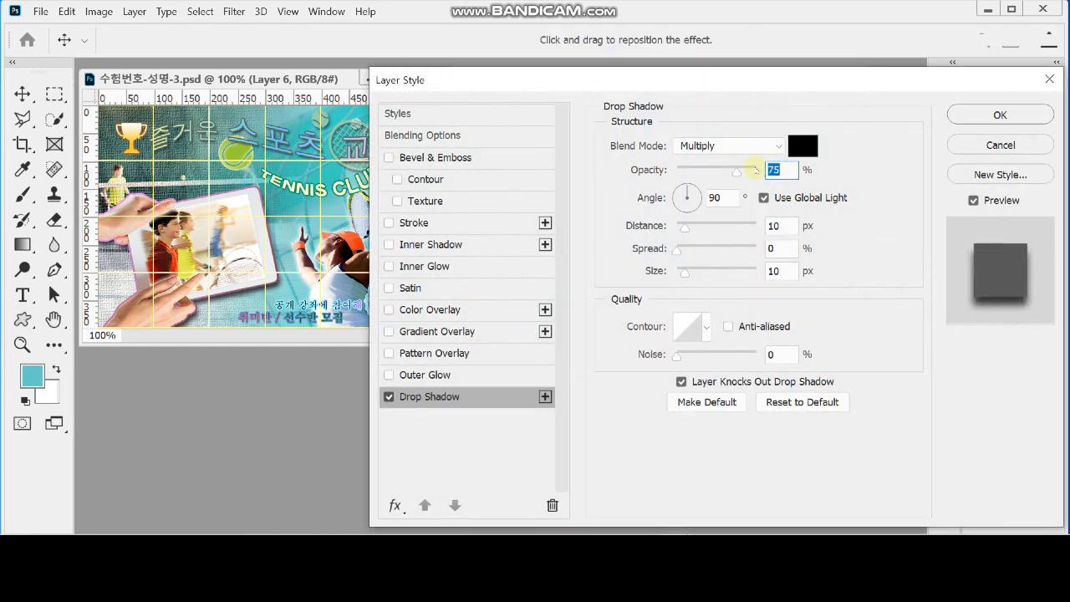
pyautogui.click(724, 198)
pyautogui.write('120')
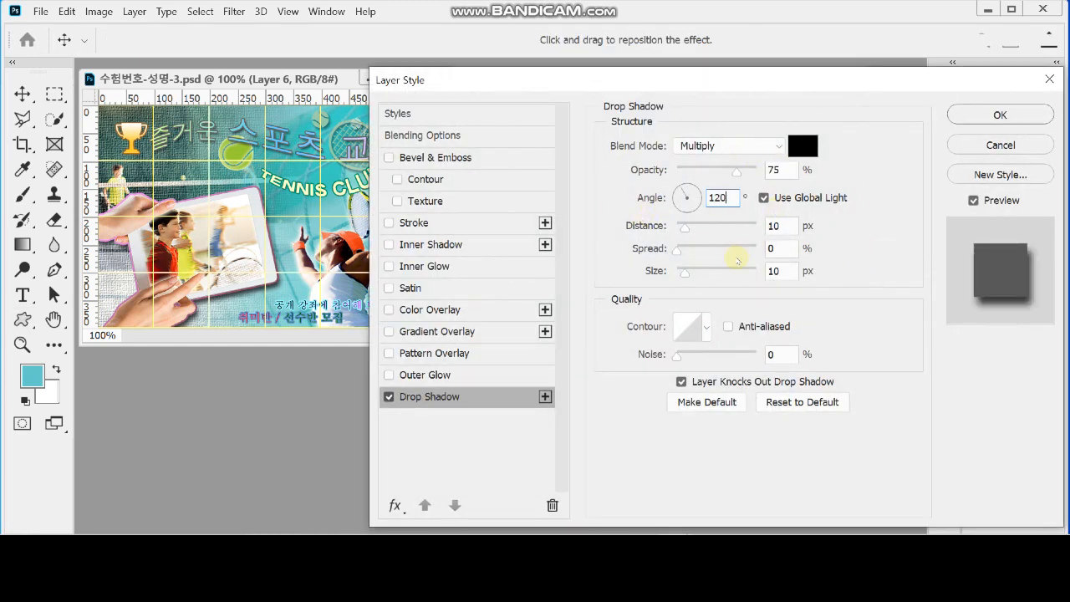
pyautogui.click(774, 226)
pyautogui.write('5')
pyautogui.press('Tab')
pyautogui.press('Tab')
pyautogui.write('5')
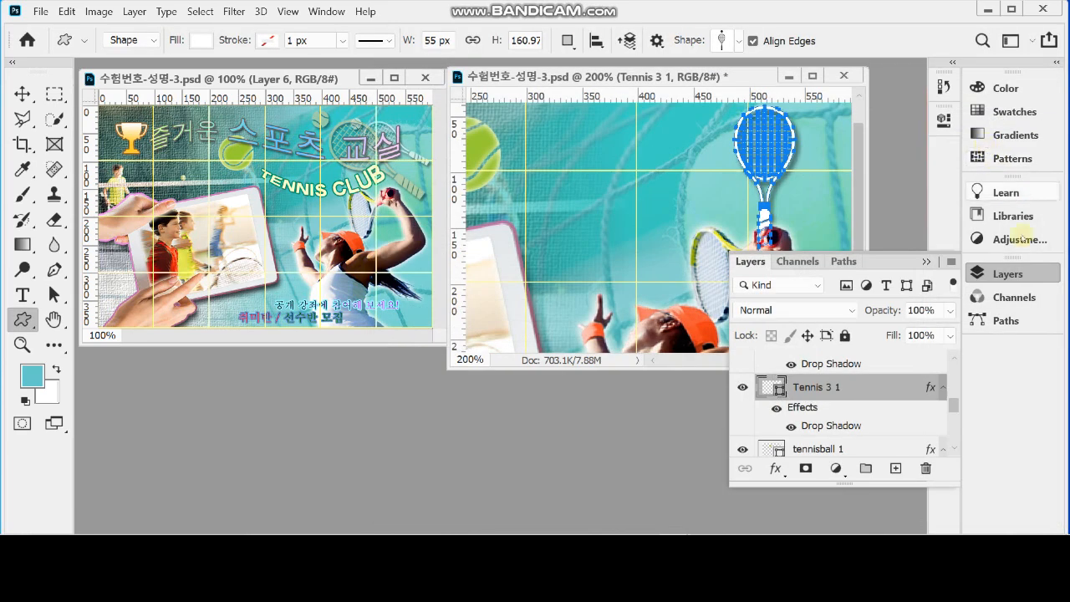
pyautogui.click(1008, 275)
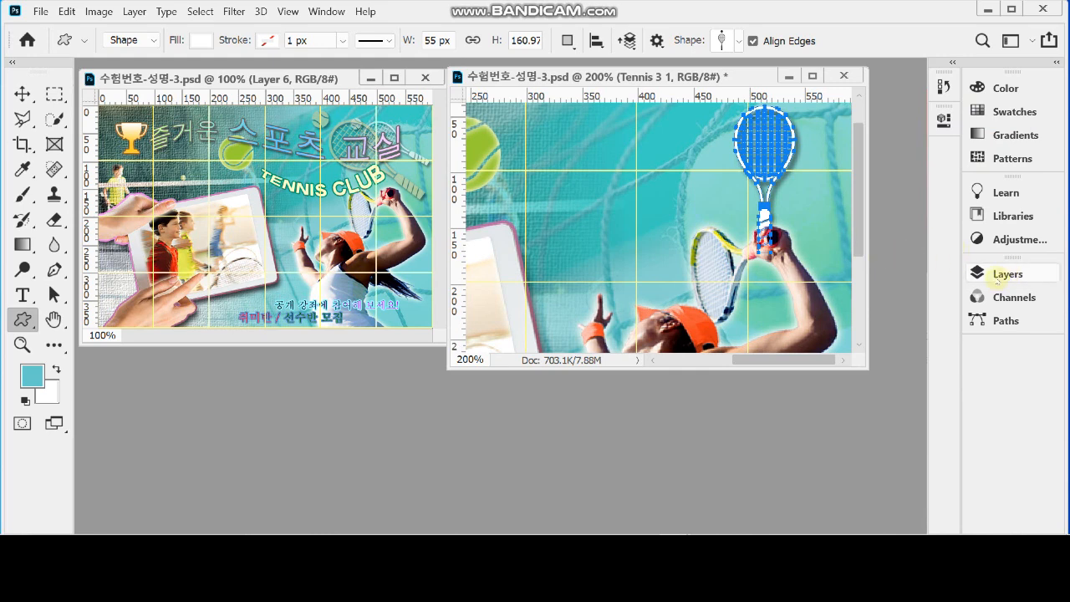
# Set the Tennis 3 1 layer's opacity to 60%
pyautogui.click(999, 274)
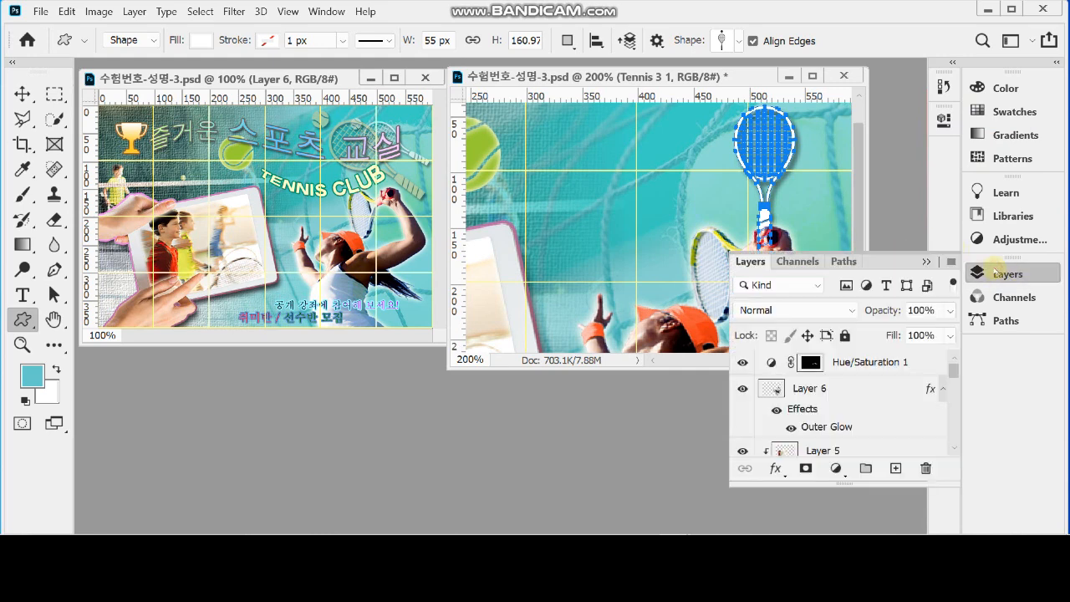
pyautogui.click(881, 317)
pyautogui.write('60')
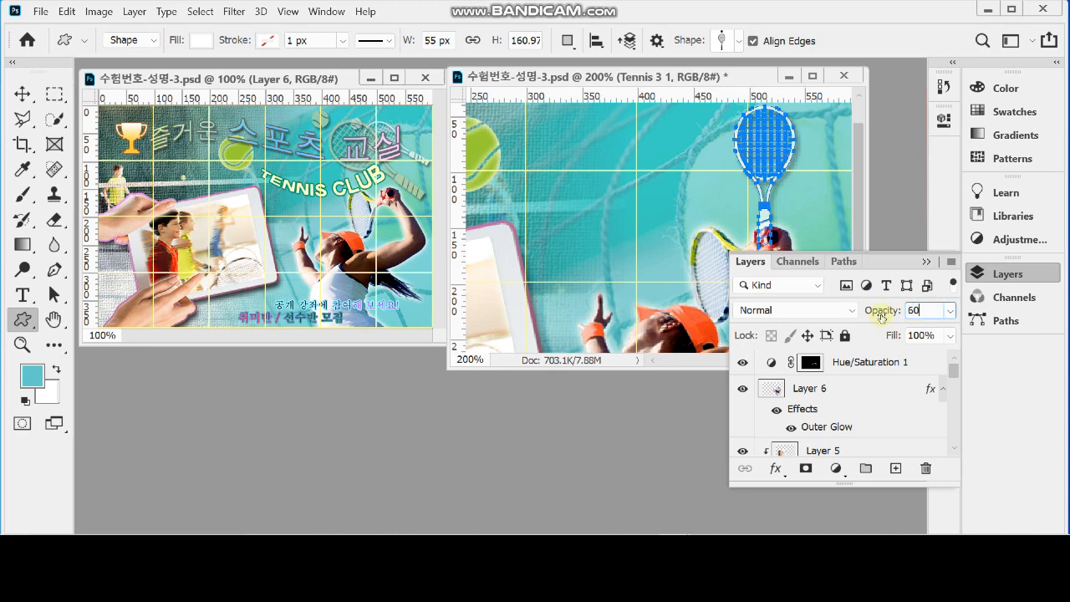
pyautogui.press('Return')
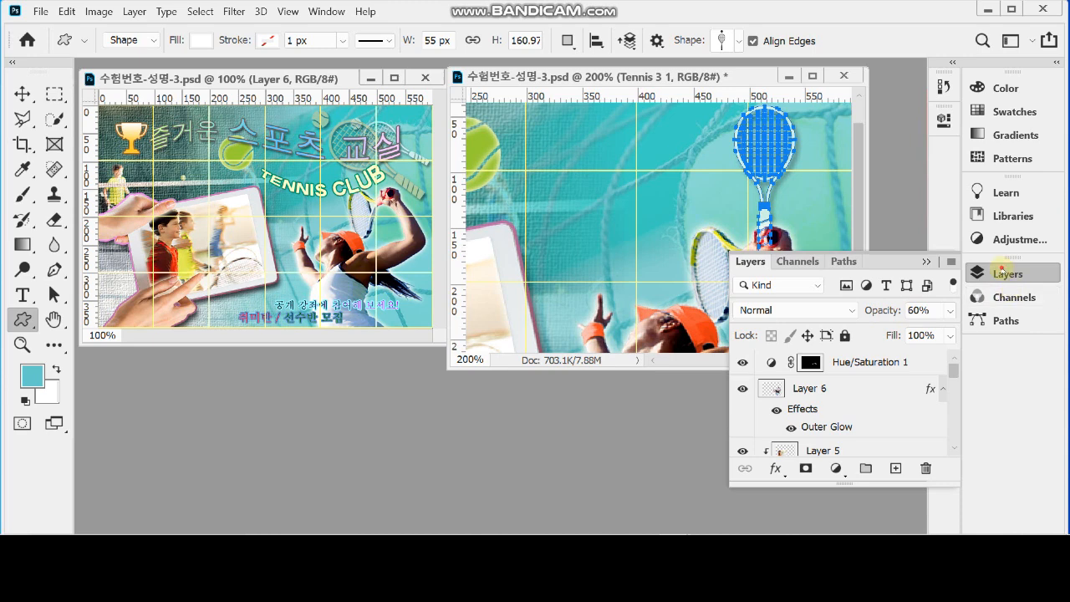
pyautogui.click(1003, 275)
# Enlarge the working poster's window and rotate the white racket shape to -60° with Free Transform
pyautogui.moveTo(861, 365); pyautogui.dragTo(892, 405)
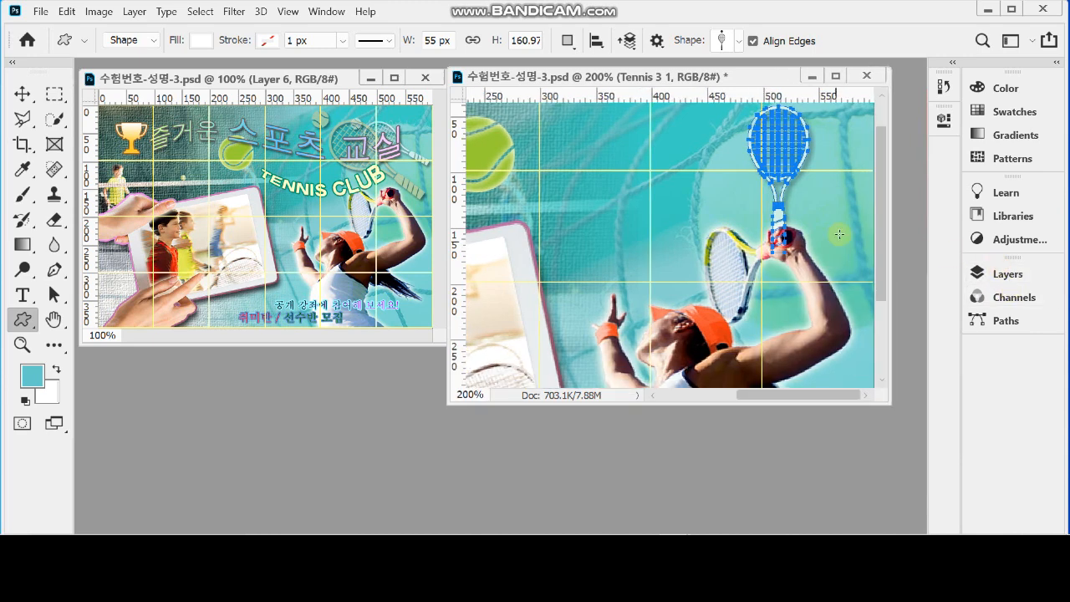
pyautogui.hotkey('ctrl', 't')
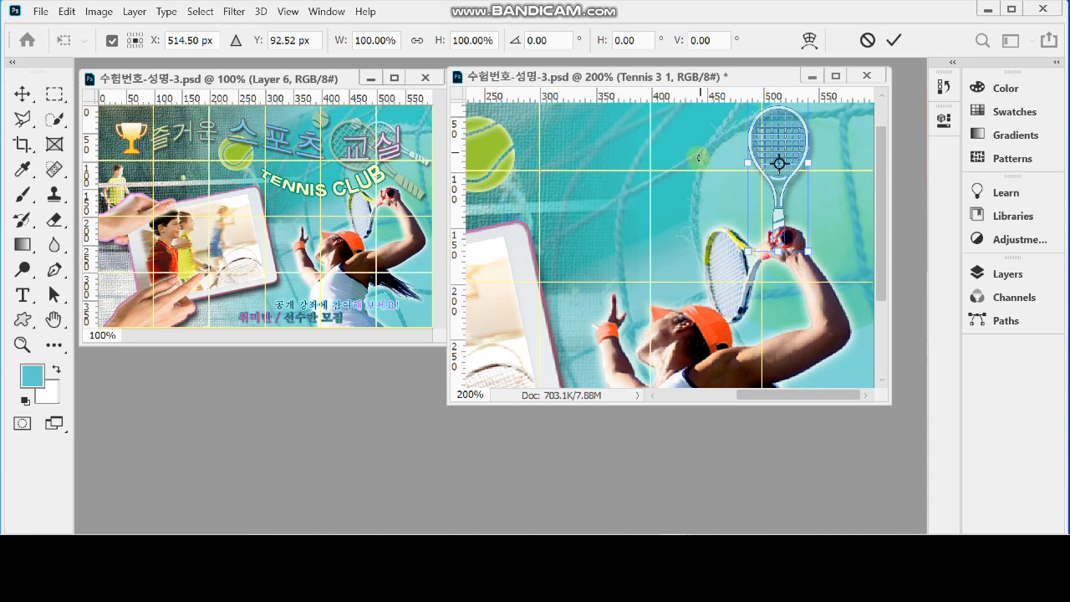
pyautogui.moveTo(697, 164); pyautogui.dragTo(701, 188)
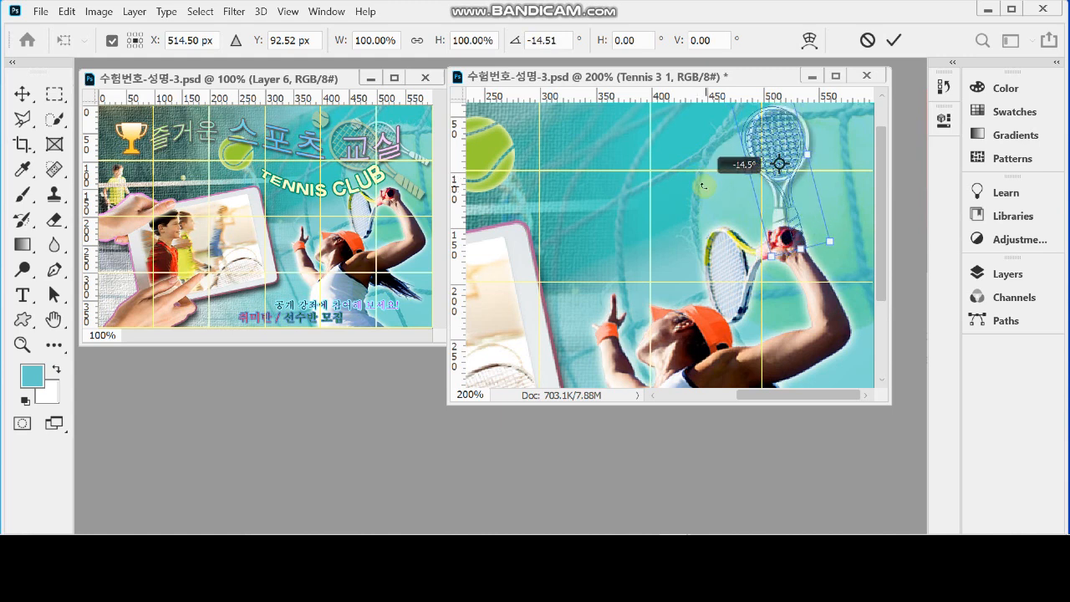
pyautogui.click(568, 40)
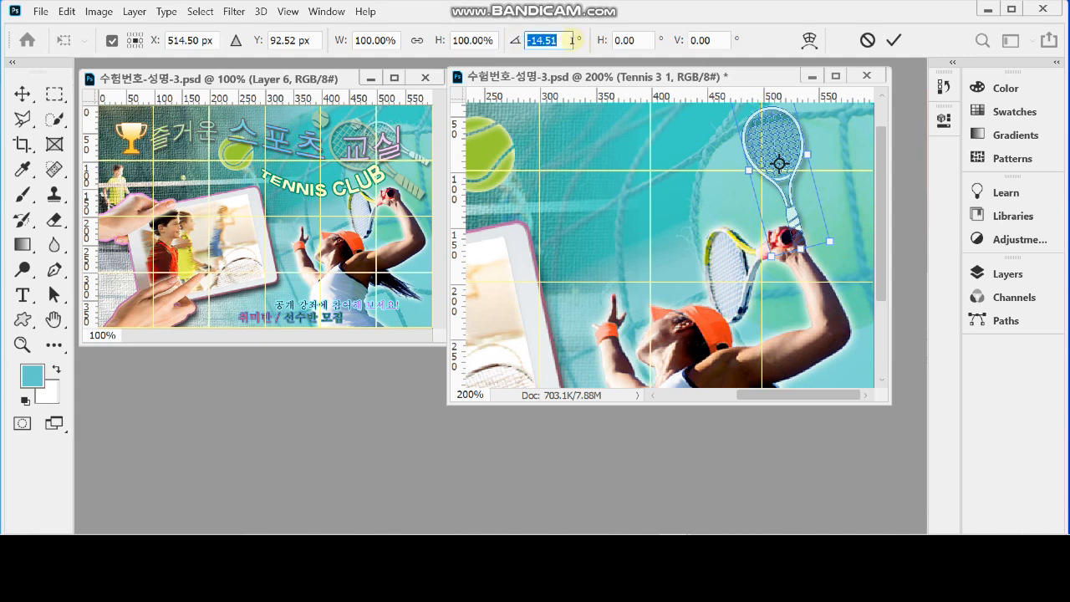
pyautogui.write('-')
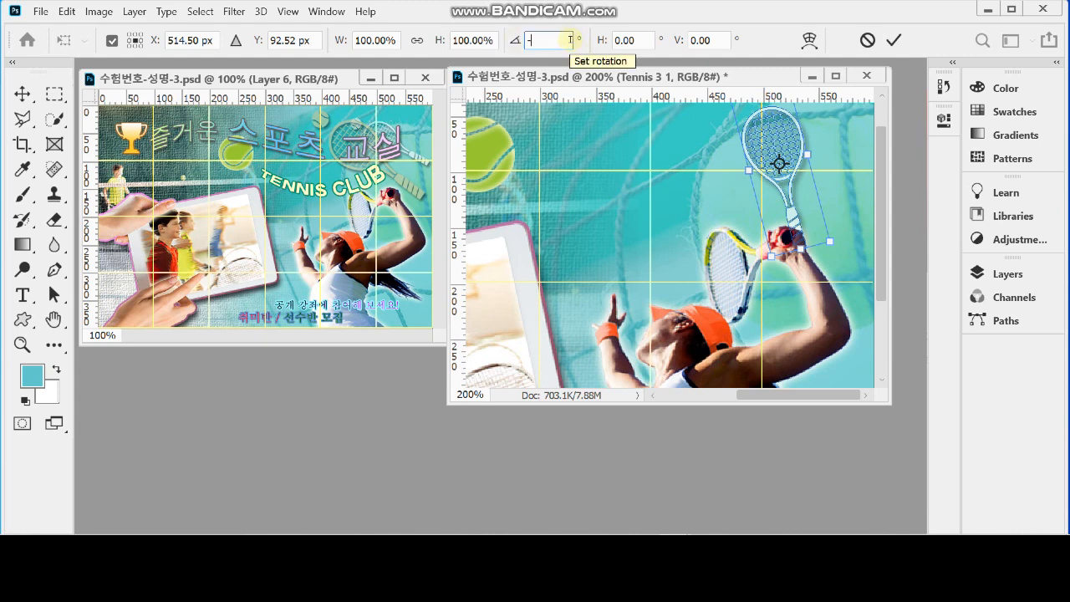
pyautogui.write('60')
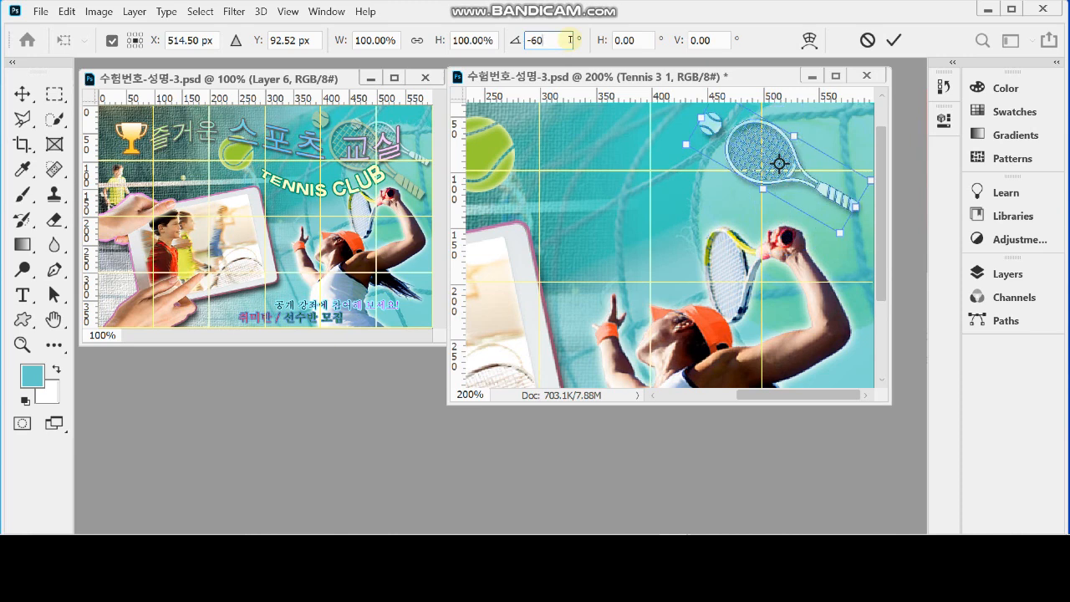
pyautogui.press('Return')
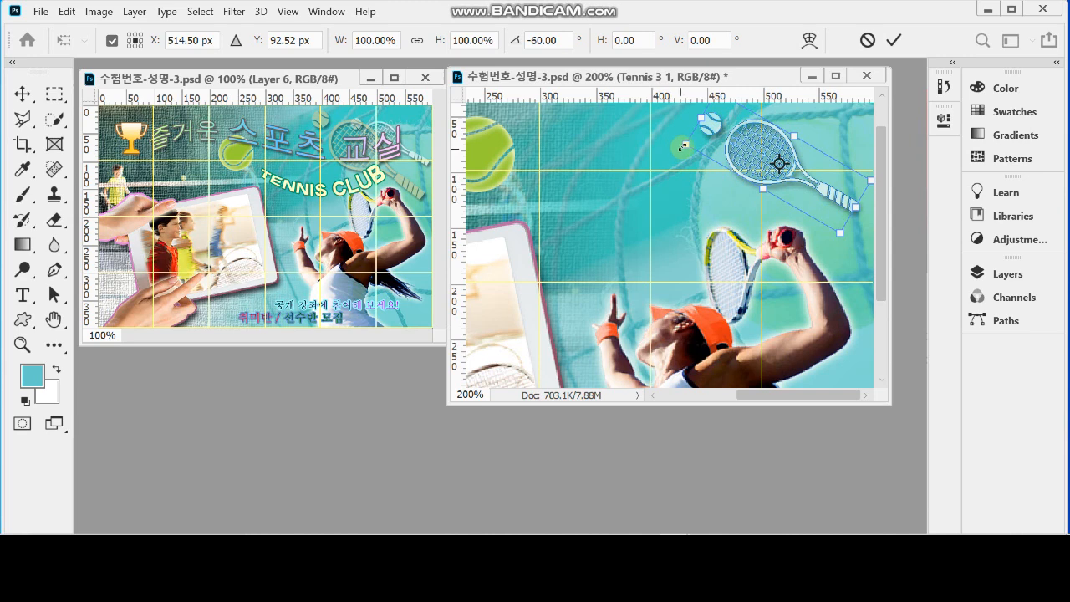
# Scale the rotated racket to about 91% and move it up near the poster's right edge, centred at about 526, 66 px
pyautogui.moveTo(684, 146)
pyautogui.mouseDown()
pyautogui.moveTo(709, 147)
pyautogui.moveTo(698, 148)
pyautogui.mouseUp()
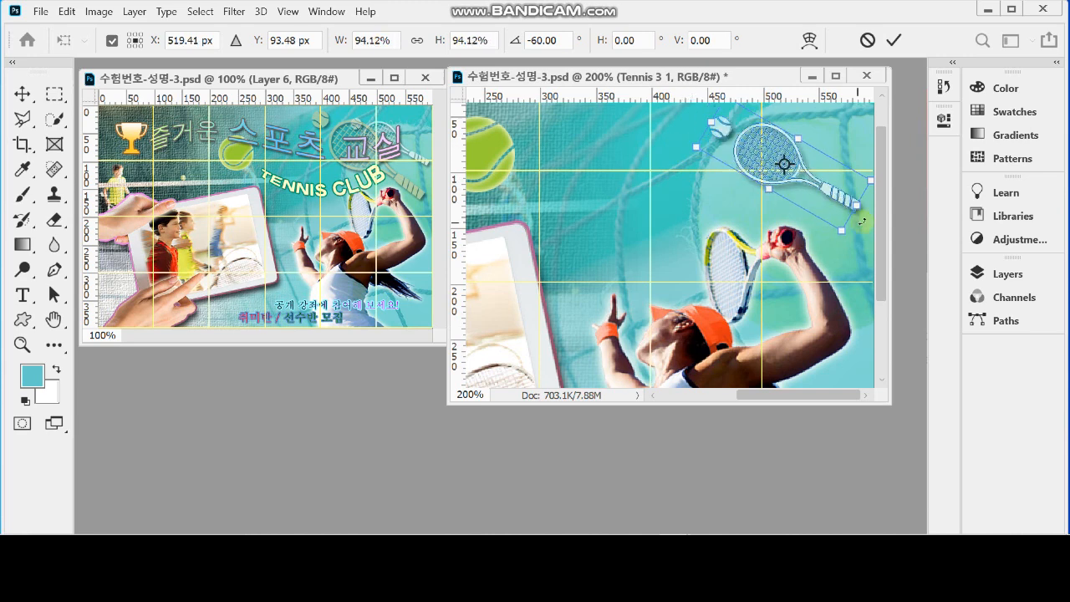
pyautogui.moveTo(884, 243); pyautogui.dragTo(887, 191)
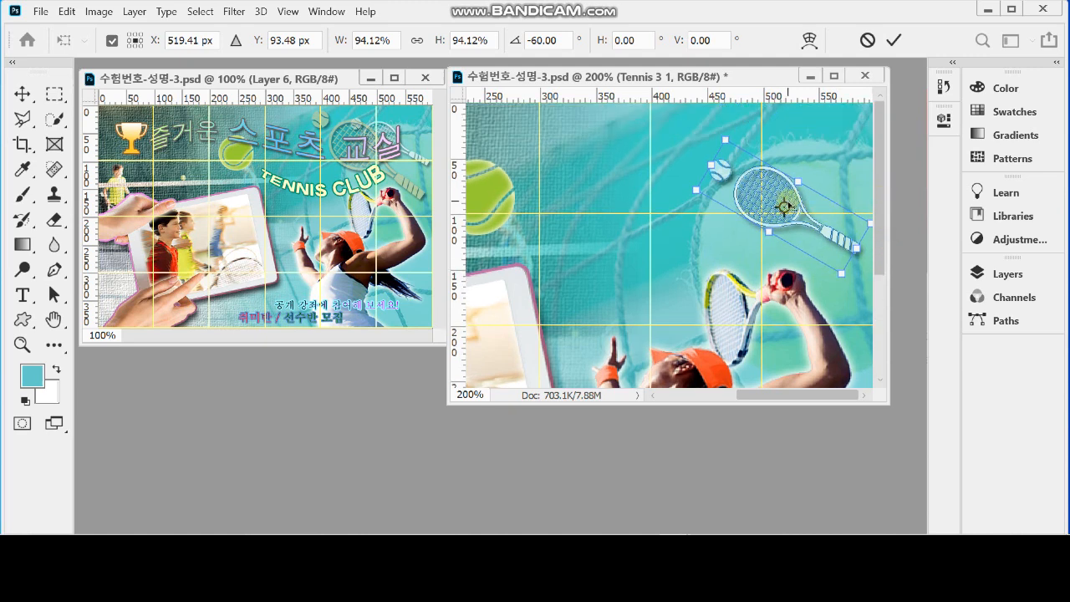
pyautogui.moveTo(788, 201); pyautogui.dragTo(787, 153)
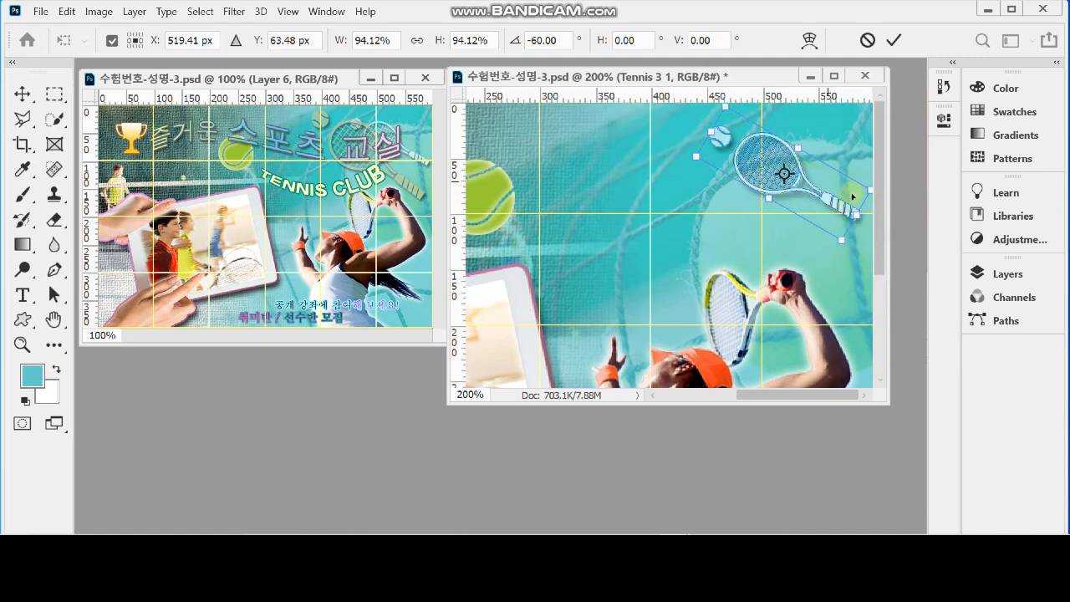
pyautogui.moveTo(846, 207); pyautogui.dragTo(854, 215)
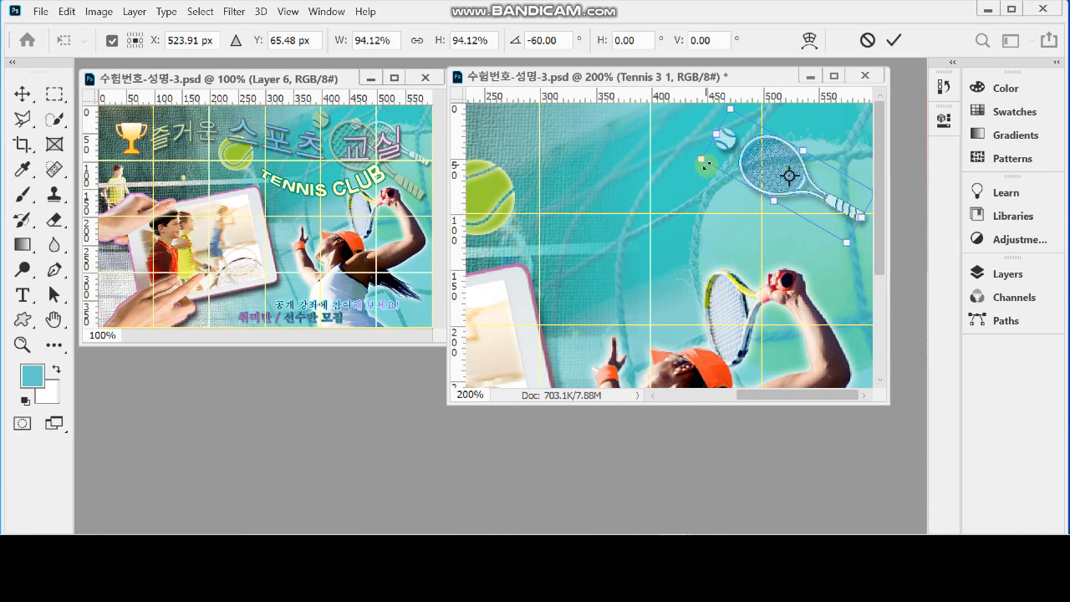
pyautogui.moveTo(703, 160); pyautogui.dragTo(706, 161)
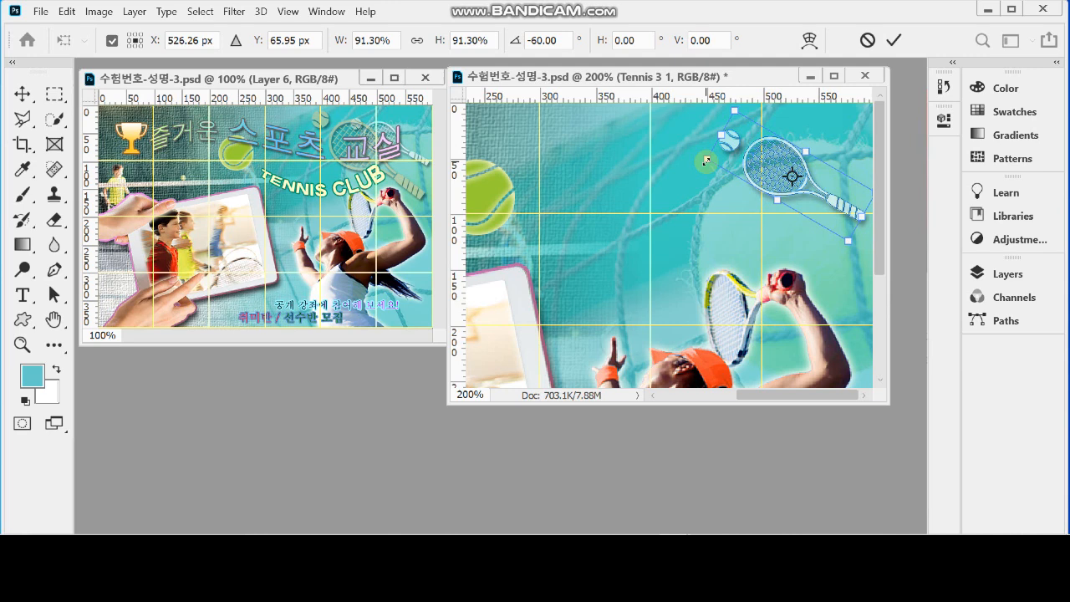
pyautogui.press('u')
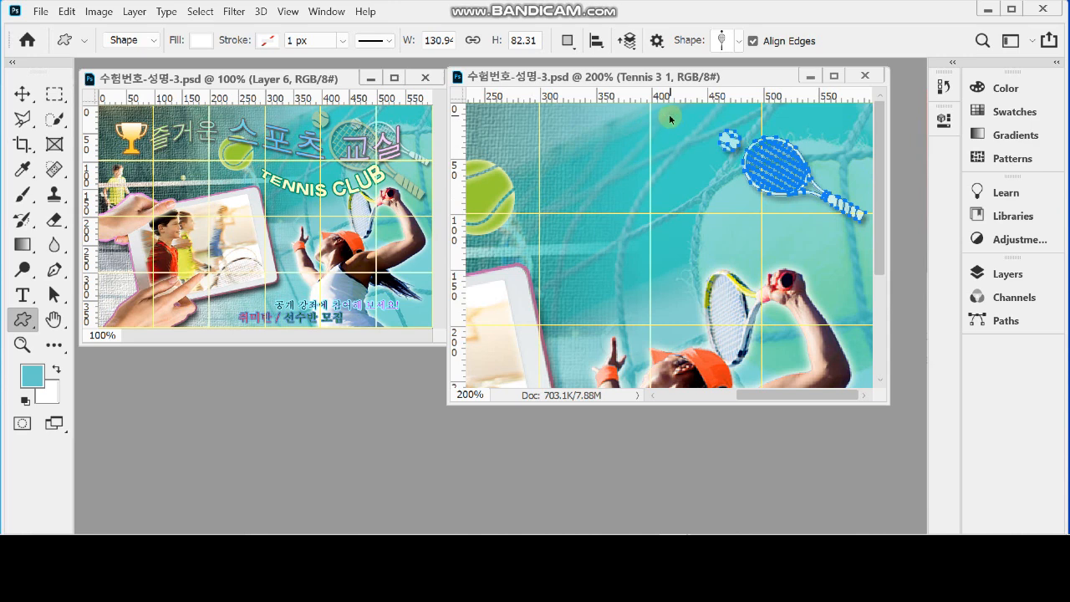
# Duplicate the racket layer, move the copy down and left of the original, and enlarge it to about 136%
pyautogui.hotkey('ctrl', 'j')
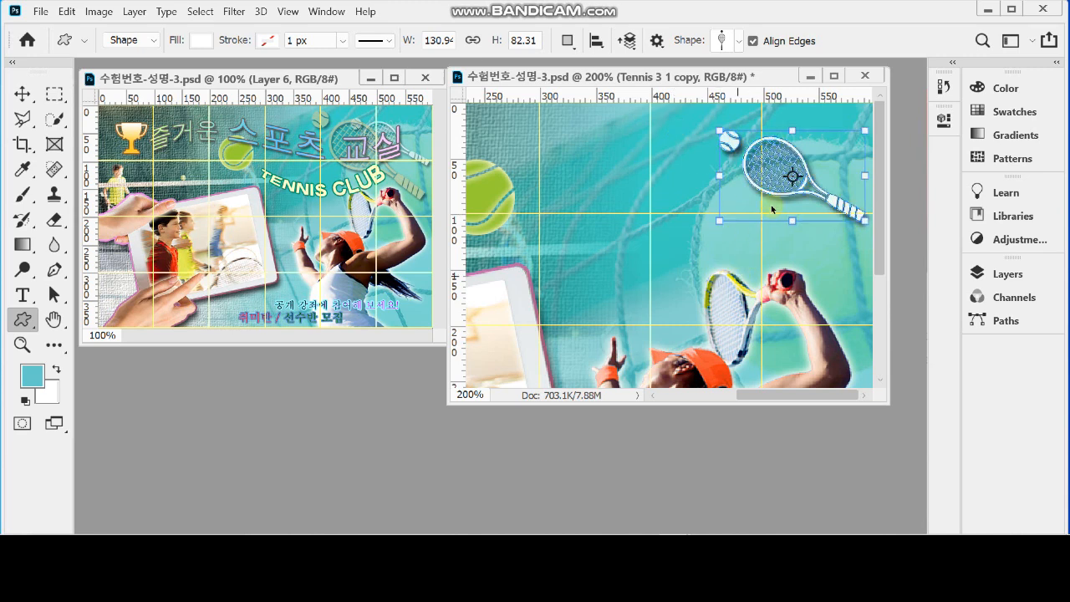
pyautogui.hotkey('ctrl', 't')
pyautogui.moveTo(797, 188); pyautogui.dragTo(701, 211)
pyautogui.moveTo(785, 248); pyautogui.dragTo(829, 299)
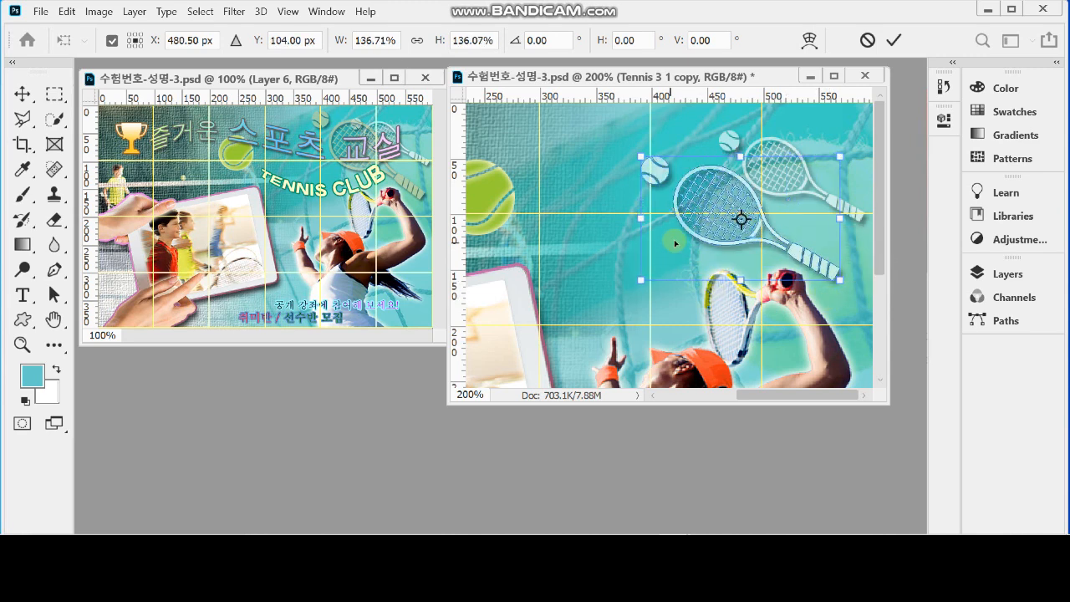
# Enlarge the racket copy to about 160%, rotate it about 10° clockwise, and raise it so its head overlaps the smaller racket
pyautogui.moveTo(840, 279); pyautogui.dragTo(844, 283)
pyautogui.moveTo(635, 265); pyautogui.dragTo(630, 247)
pyautogui.moveTo(750, 265); pyautogui.dragTo(756, 237)
pyautogui.moveTo(825, 280)
pyautogui.mouseDown()
pyautogui.moveTo(846, 296)
pyautogui.moveTo(831, 274)
pyautogui.mouseUp()
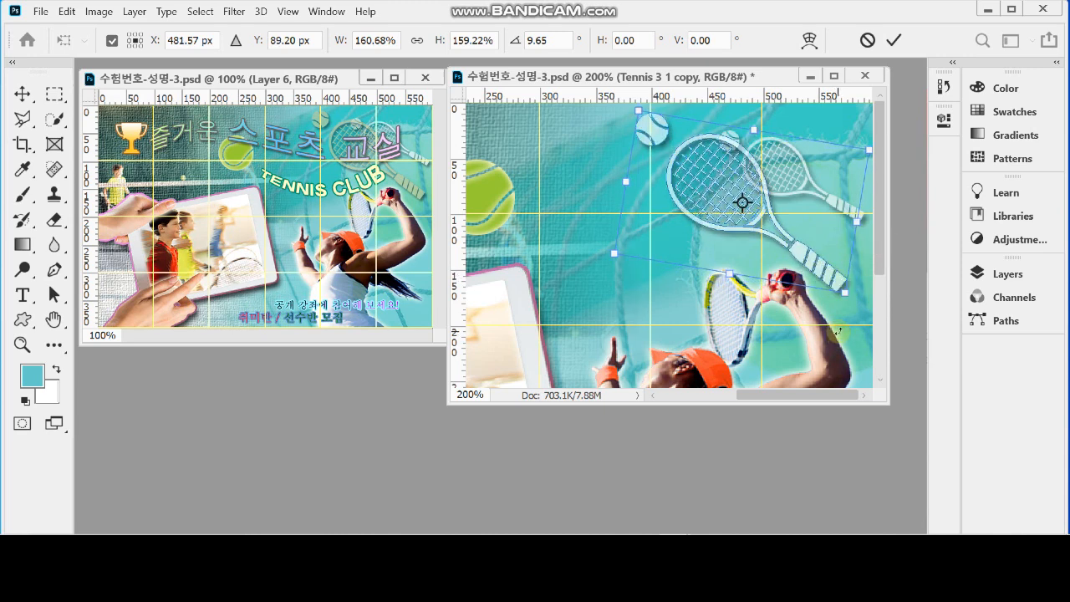
pyautogui.moveTo(835, 329); pyautogui.dragTo(837, 326)
pyautogui.press('Return')
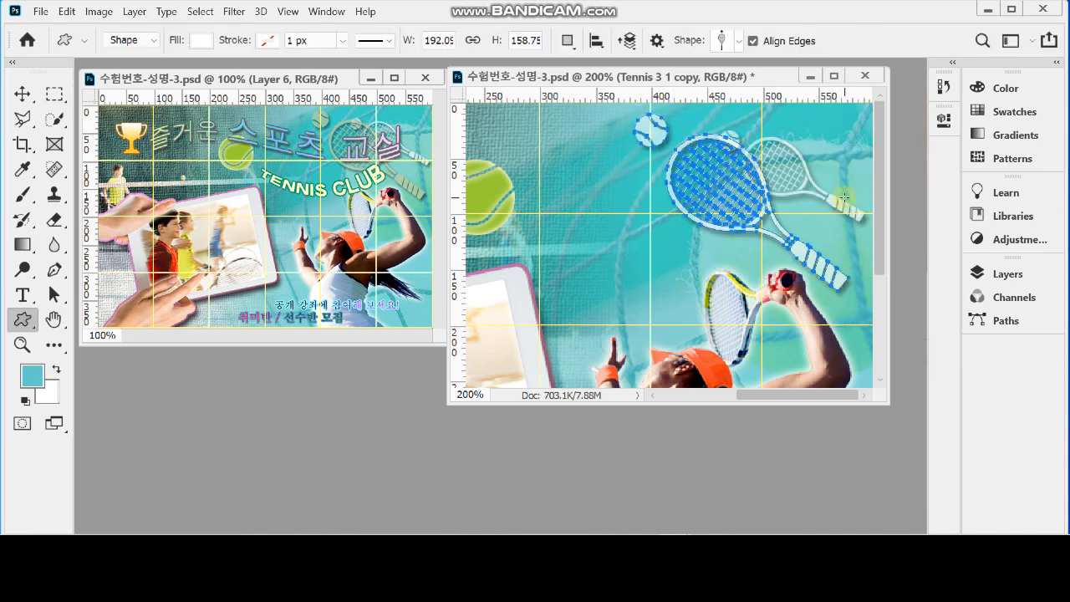
# Set the fill colour of the Tennis 3 1 copy shape to cccc99
pyautogui.click(1004, 274)
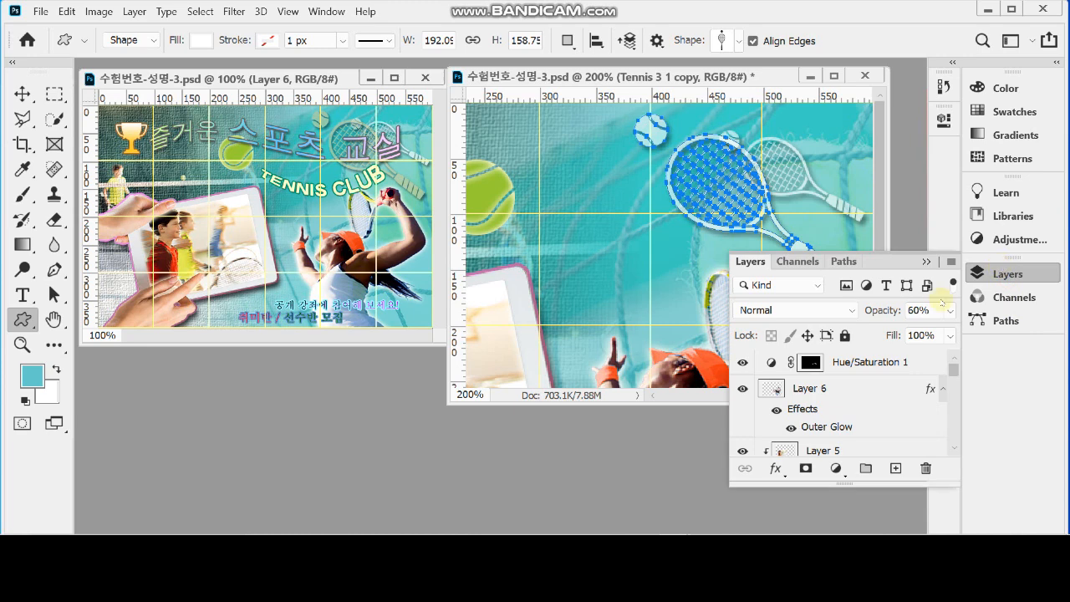
pyautogui.scroll(-3, 843, 409)
pyautogui.scroll(-5, 845, 408)
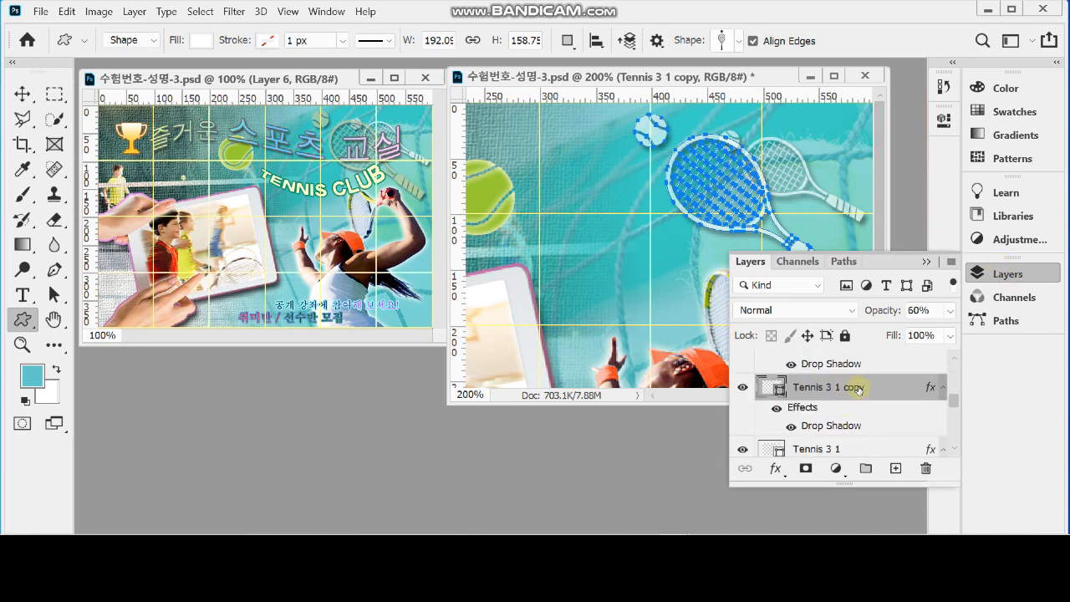
pyautogui.doubleClick(773, 389)
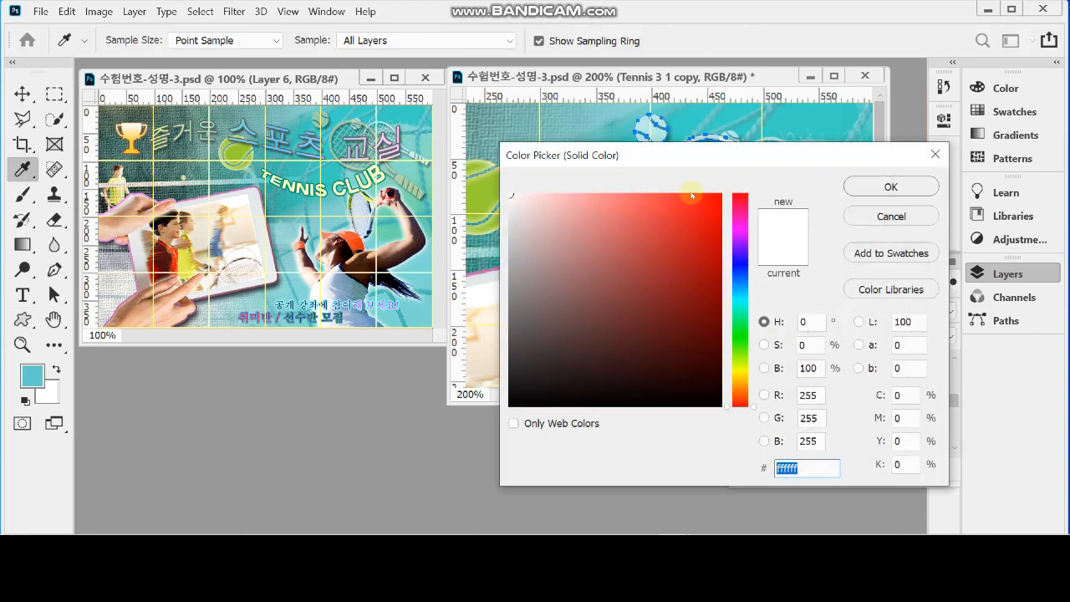
pyautogui.write('cc')
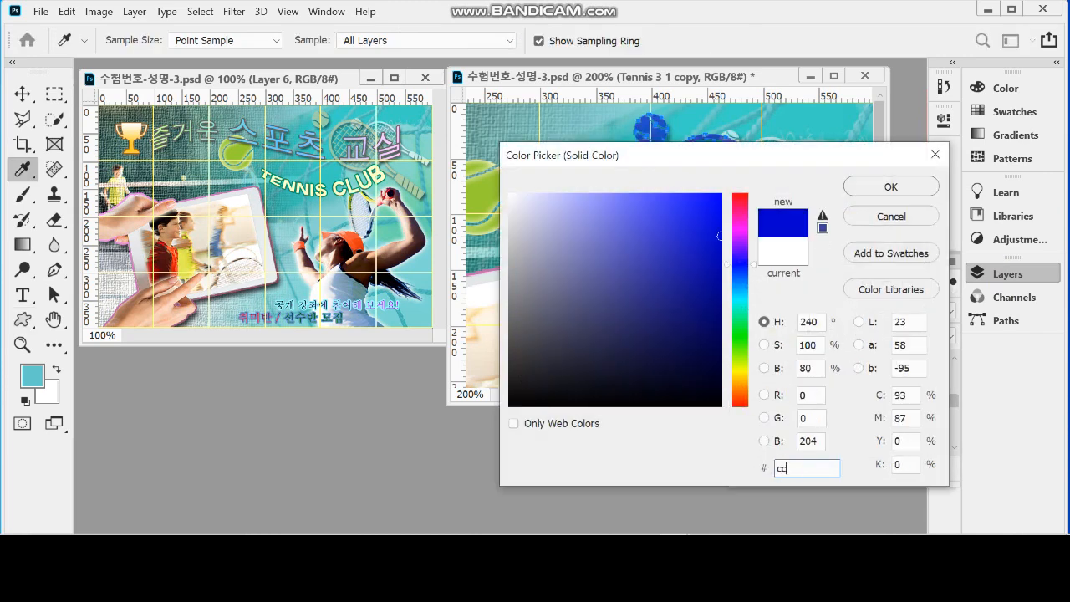
pyautogui.write('cc99')
pyautogui.click(888, 187)
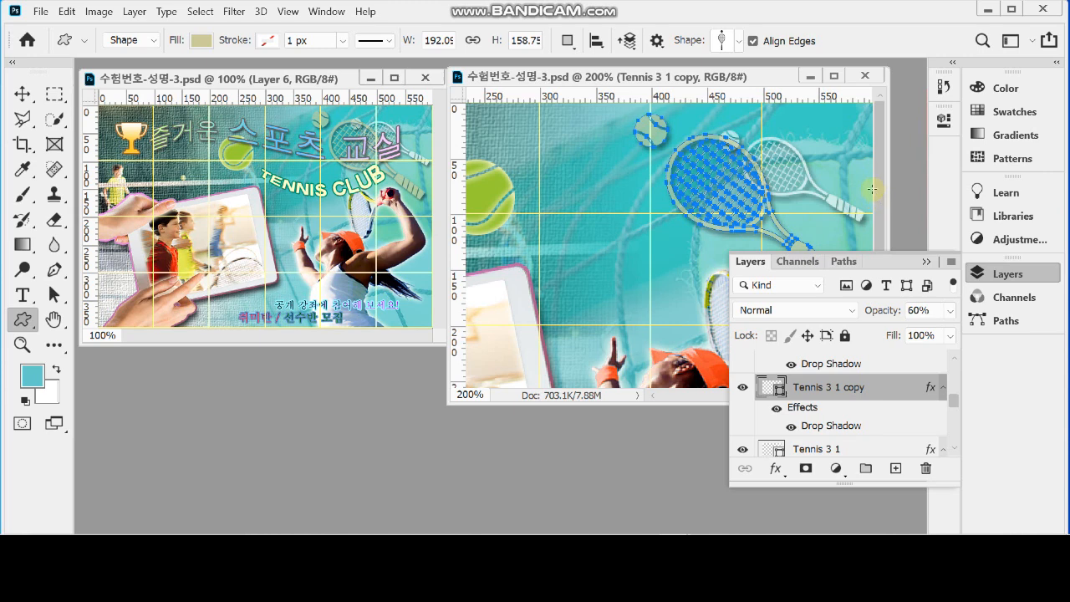
pyautogui.click(1000, 275)
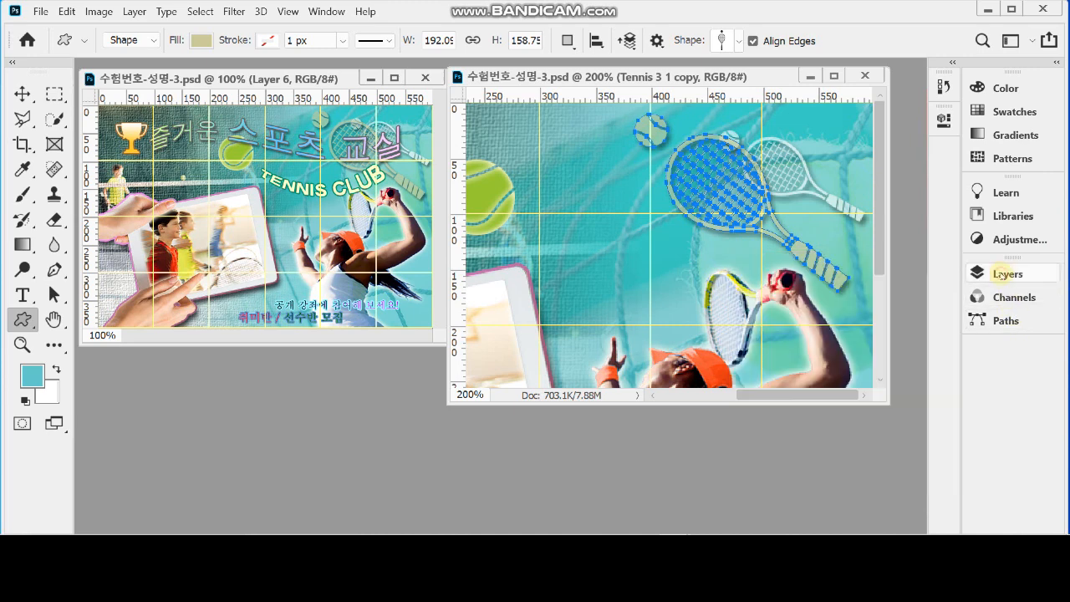
# Start a horizontal text line just right of the trophy and set its font size to 42 pt
pyautogui.click(24, 295)
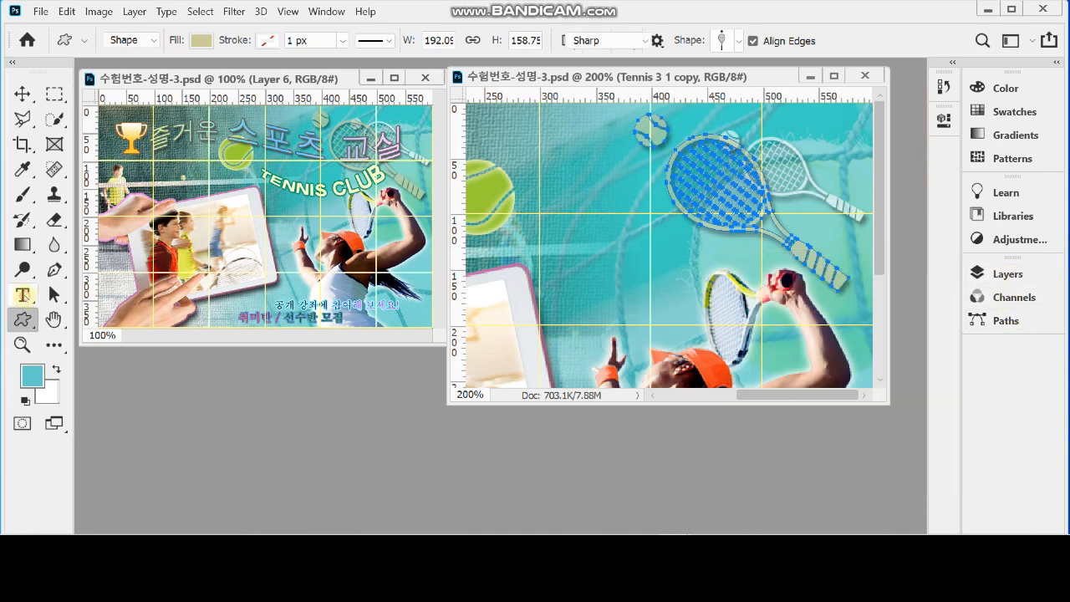
pyautogui.rightClick(23, 296)
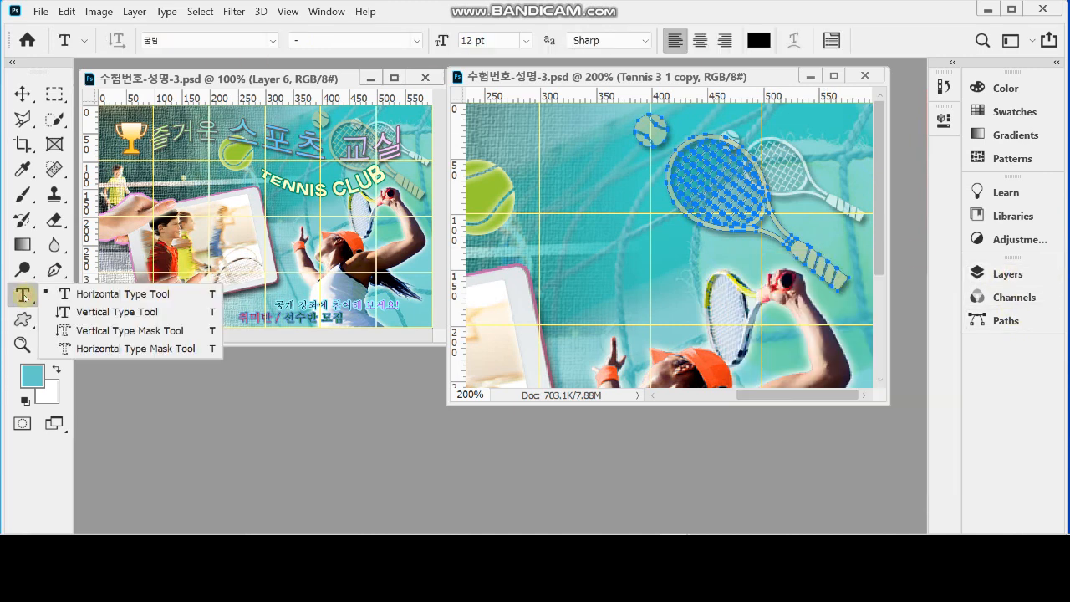
pyautogui.click(101, 295)
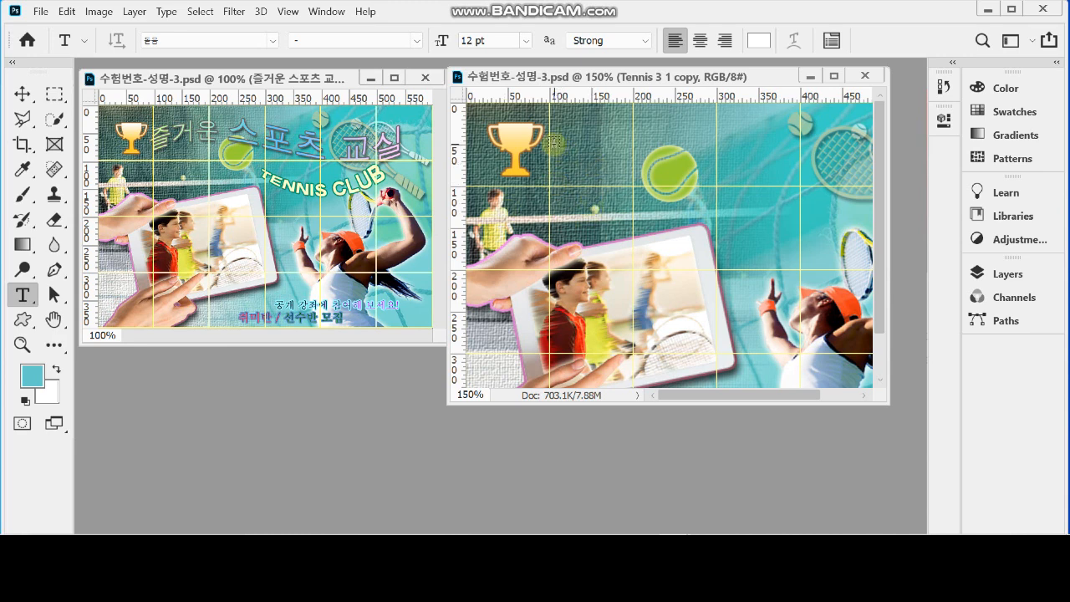
pyautogui.click(554, 144)
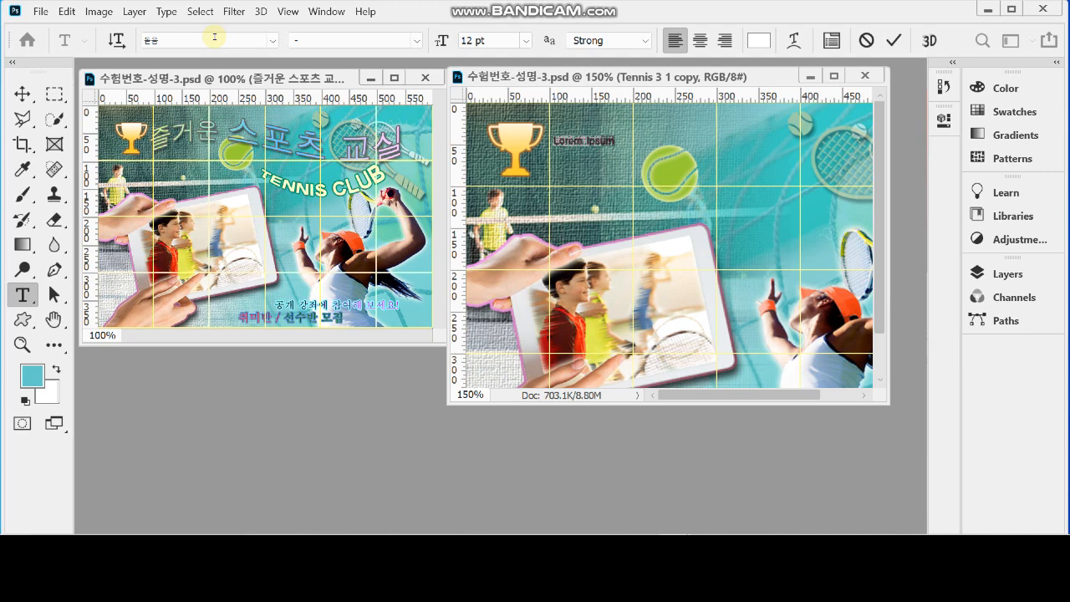
pyautogui.click(442, 40)
pyautogui.write('42')
pyautogui.press('Return')
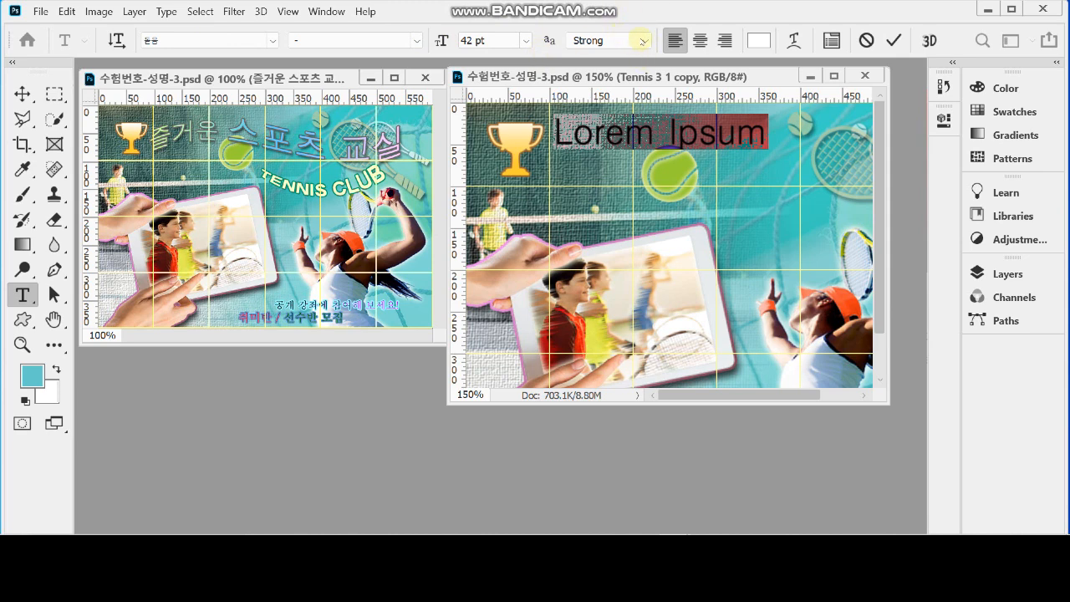
# Keep the Strong anti-aliasing, paste the title "즐거운 스포츠 교실" over the placeholder, and shift it slightly down beside the trophy
pyautogui.click(642, 41)
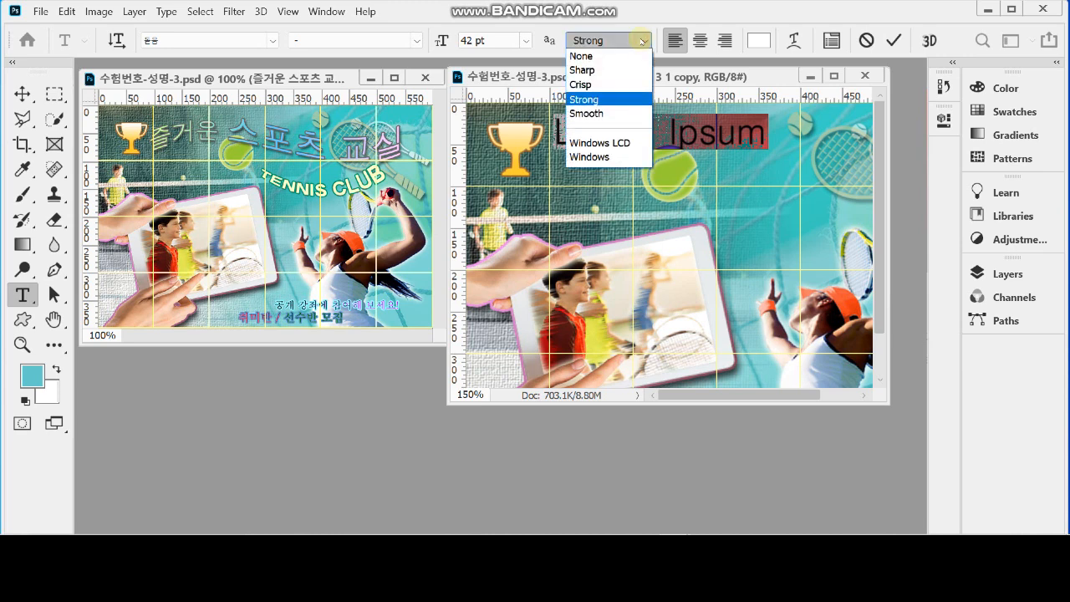
pyautogui.click(642, 41)
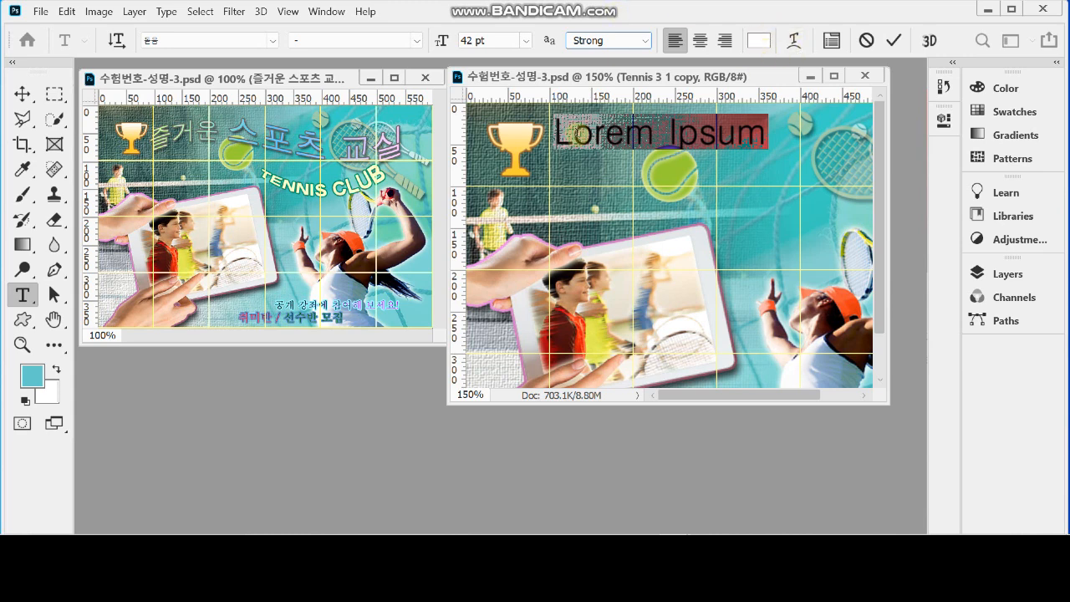
pyautogui.click(554, 134)
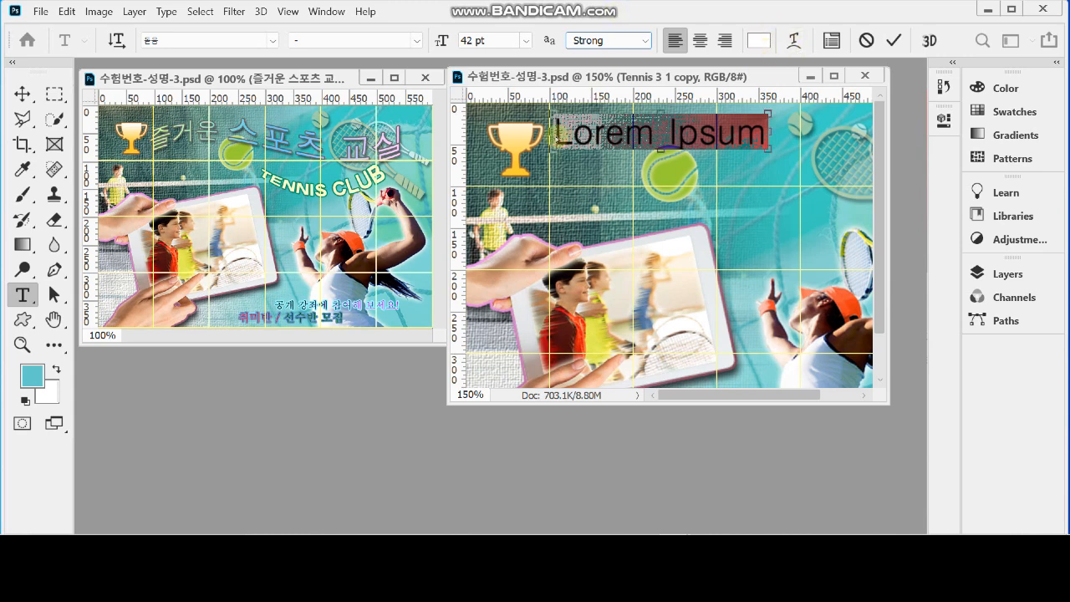
pyautogui.write('즐거운 스포츠 교실')
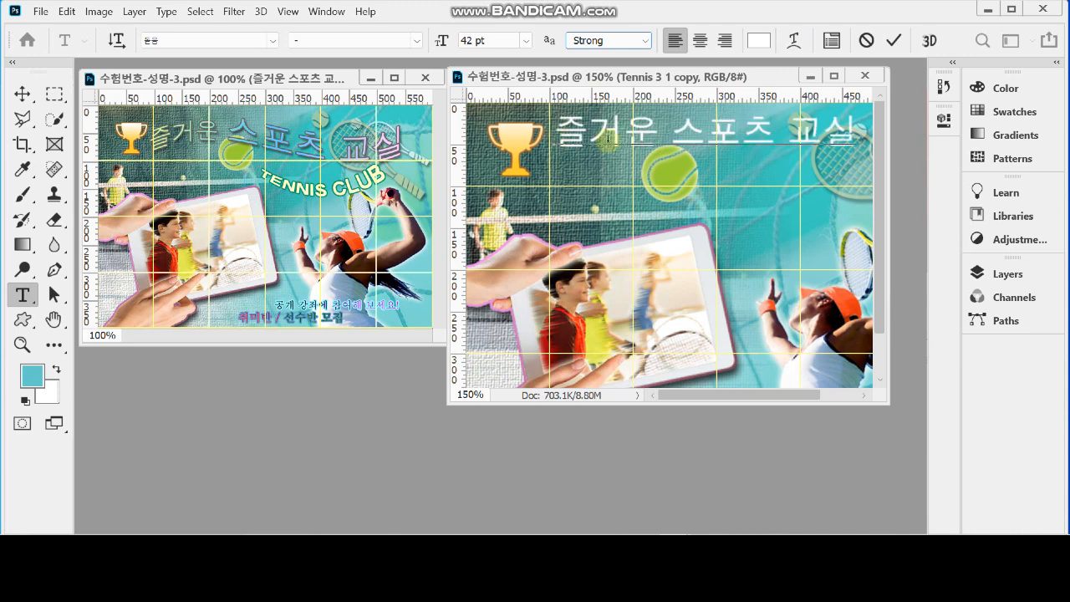
pyautogui.moveTo(605, 168); pyautogui.dragTo(601, 183)
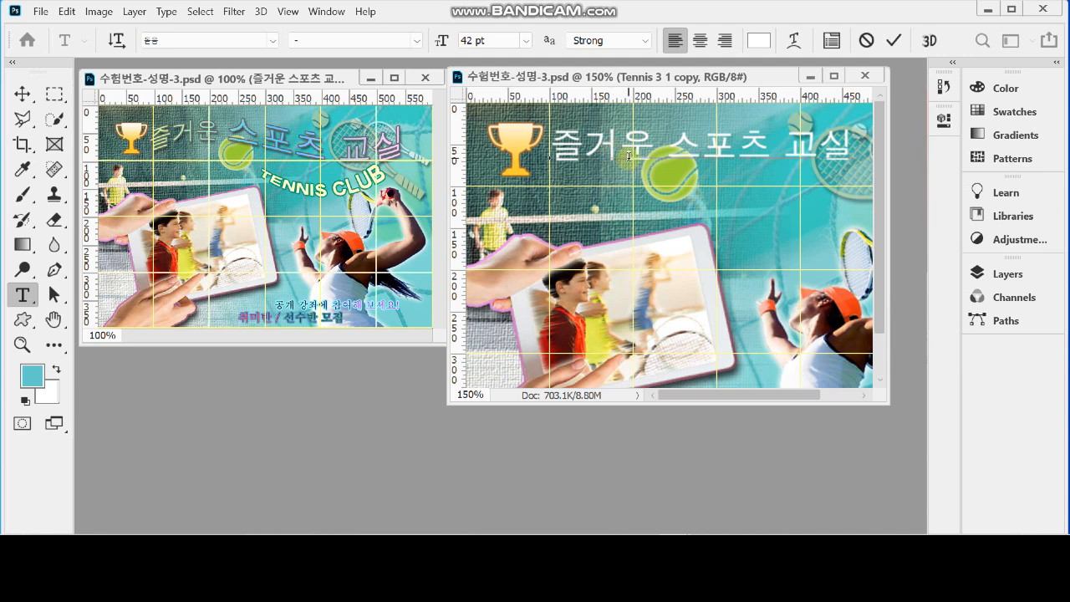
# Set the font size of the words "스포츠 교실" in the title to 60 pt
pyautogui.moveTo(668, 147); pyautogui.dragTo(849, 151)
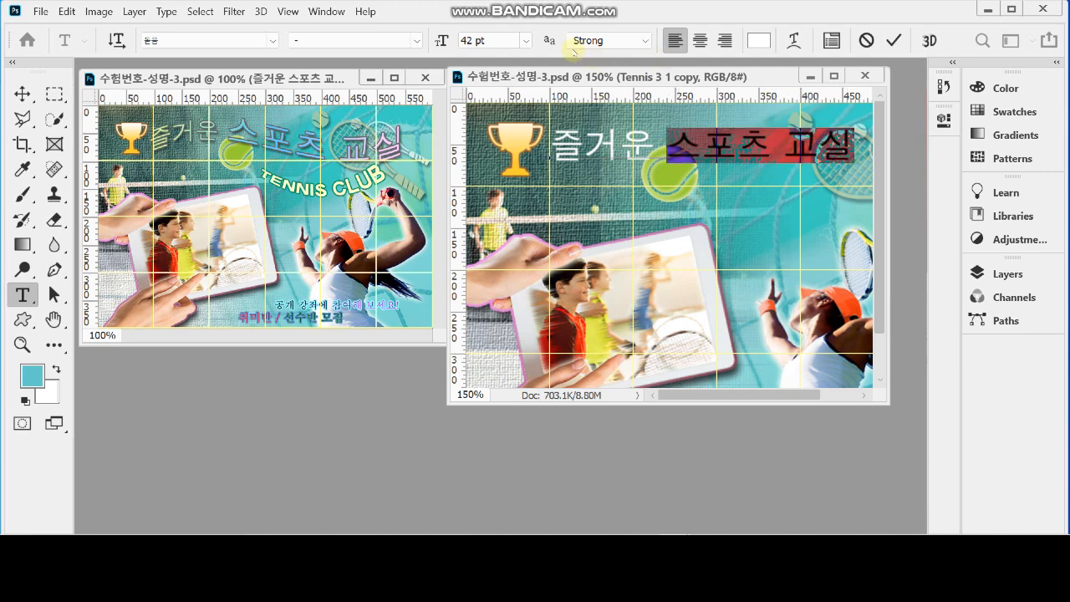
pyautogui.click(497, 40)
pyautogui.write('60')
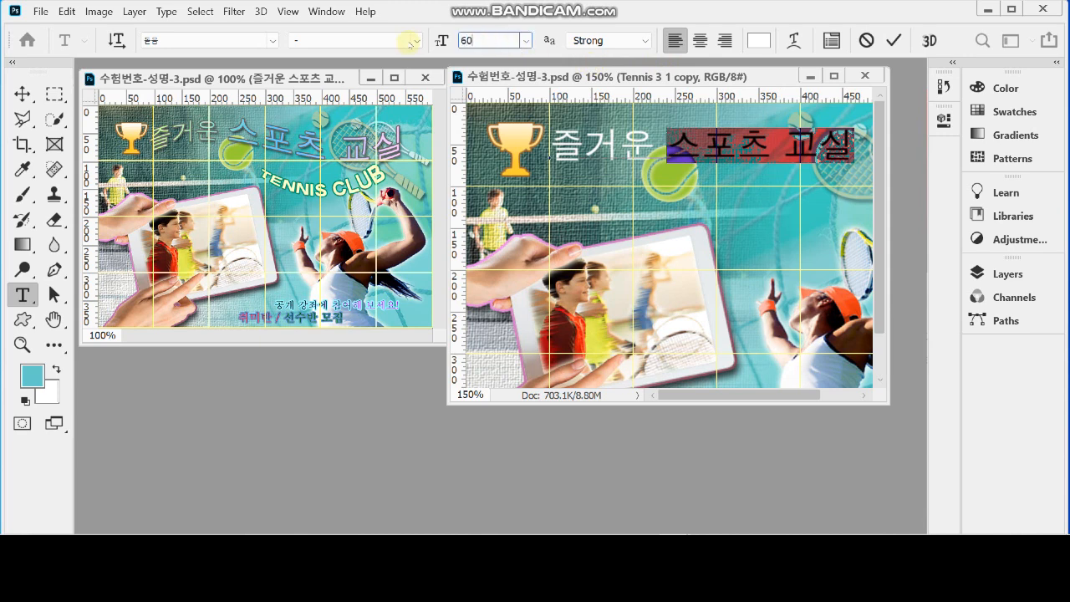
pyautogui.press('Return')
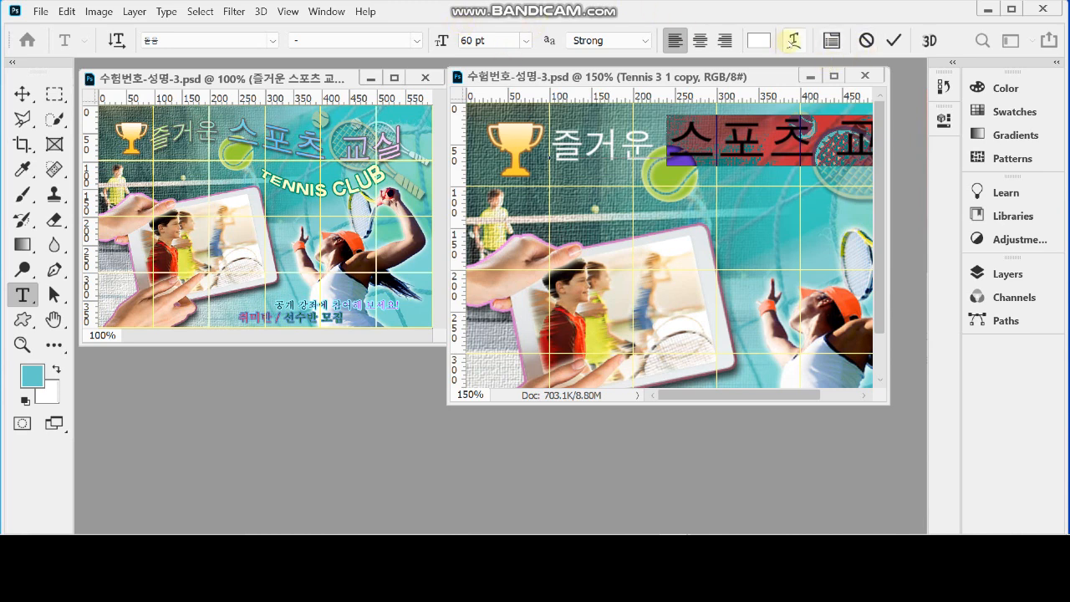
# Warp the title text with the horizontal Flag style and a bend of 60%
pyautogui.click(796, 44)
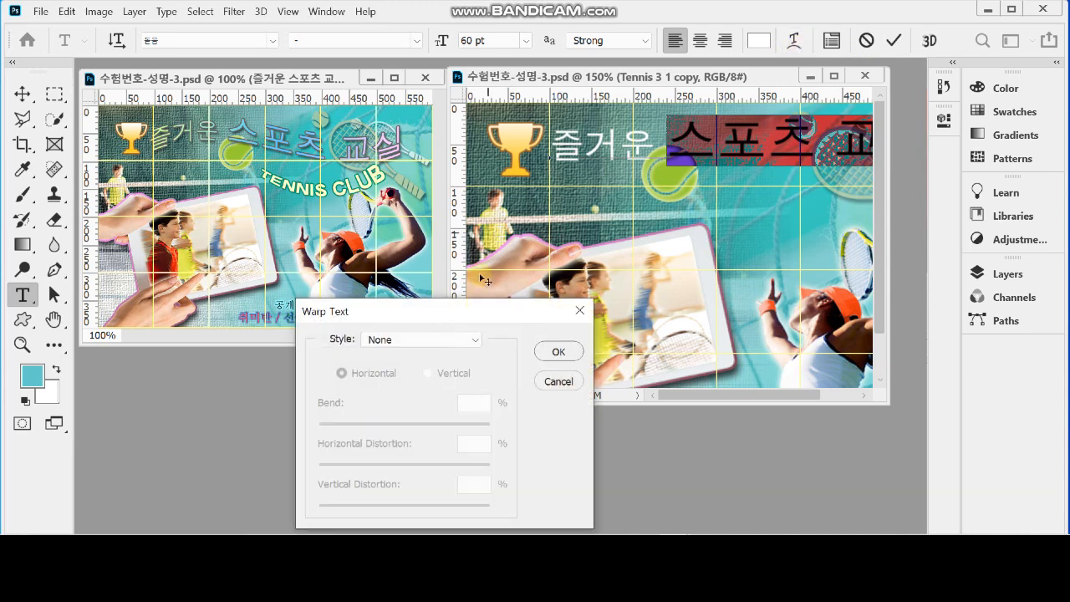
pyautogui.moveTo(464, 311); pyautogui.dragTo(470, 249)
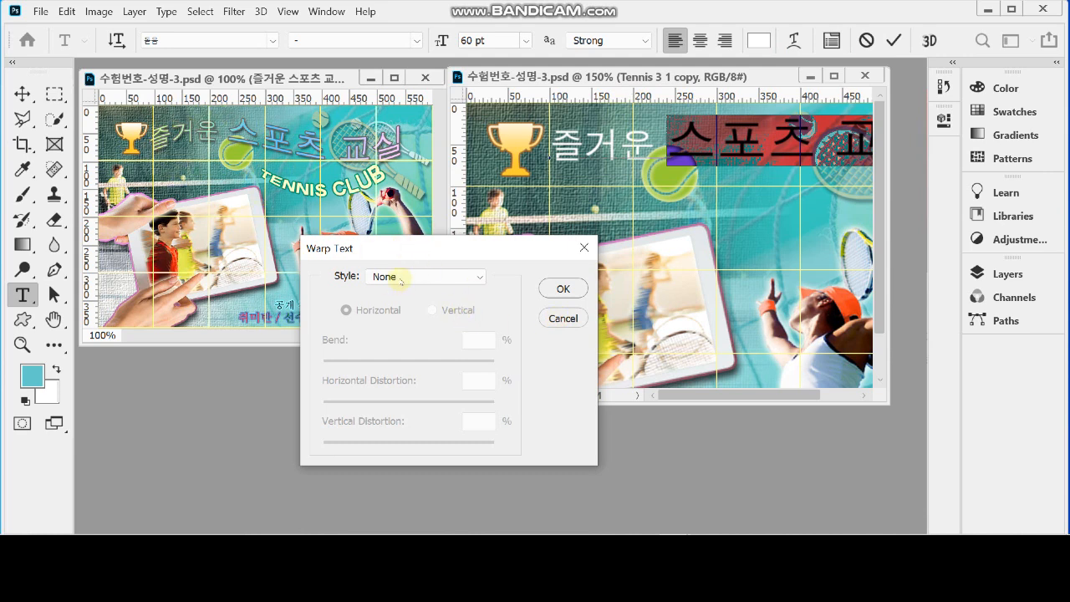
pyautogui.click(395, 277)
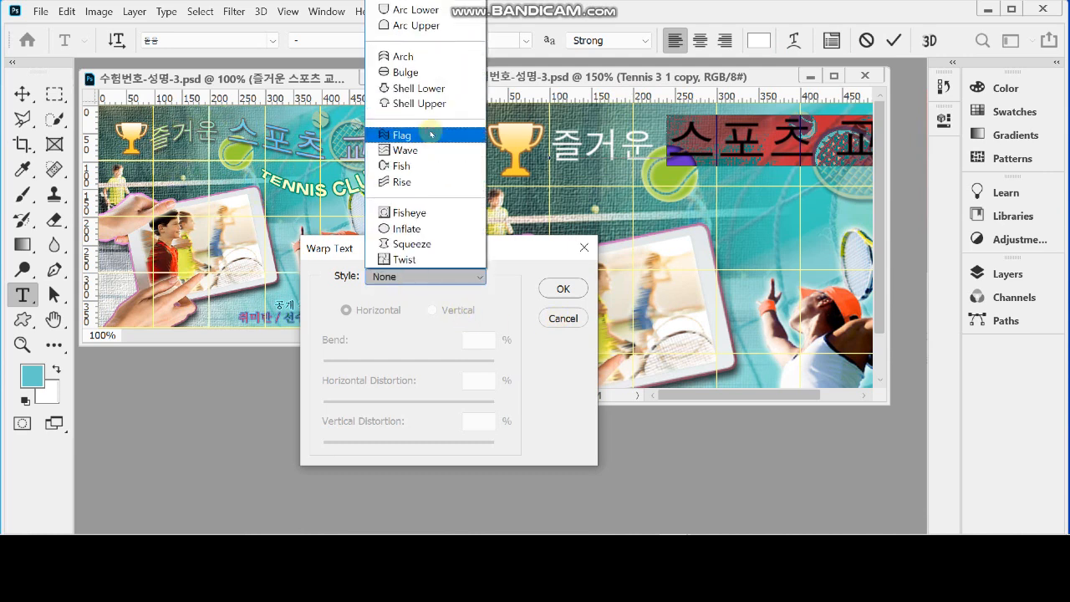
pyautogui.click(431, 134)
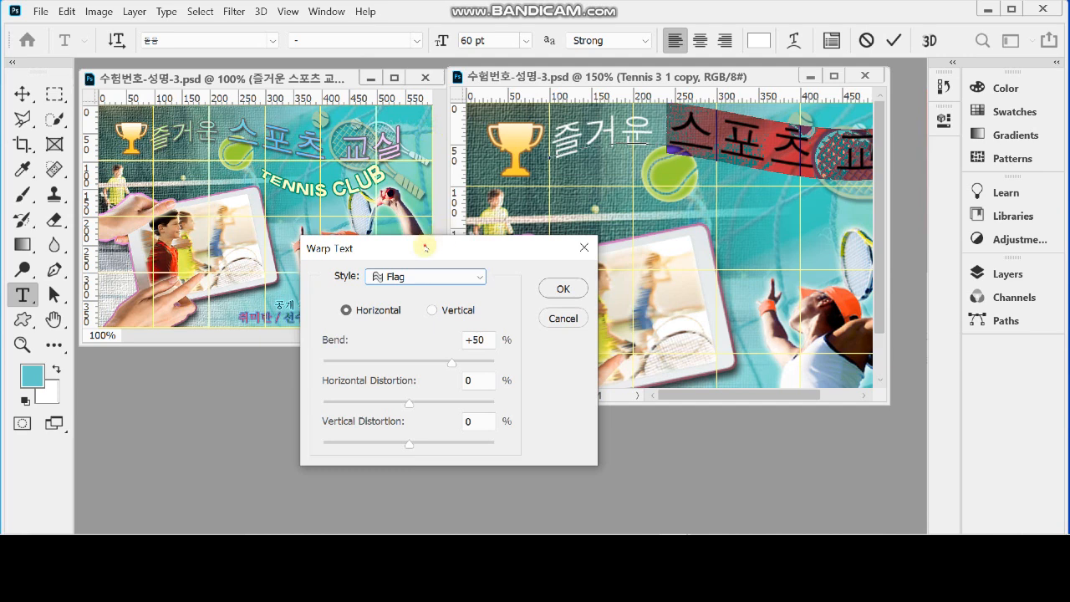
pyautogui.moveTo(427, 248); pyautogui.dragTo(418, 262)
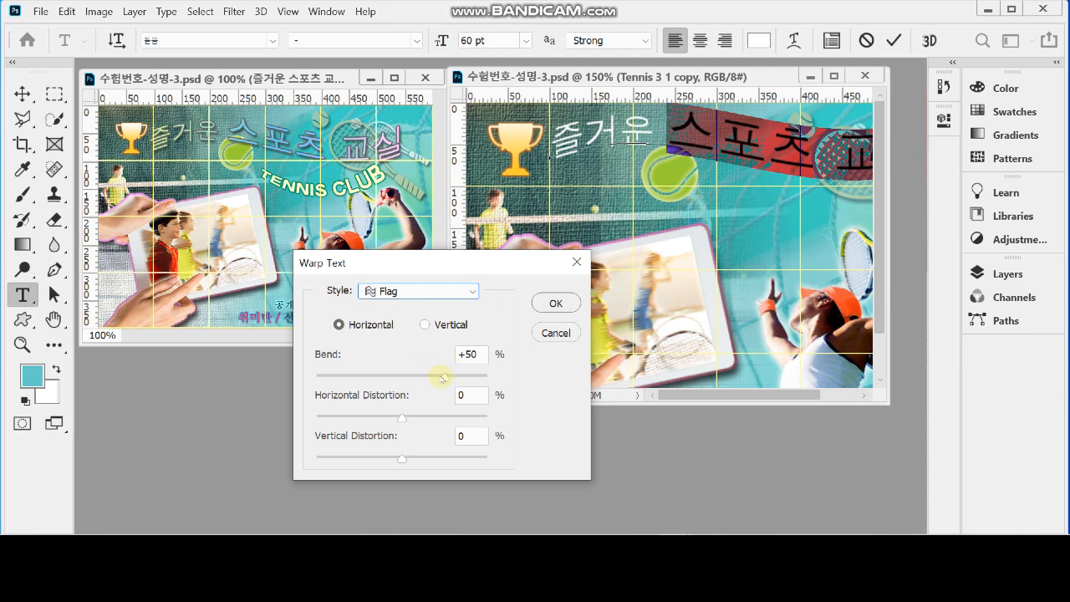
pyautogui.moveTo(476, 355); pyautogui.dragTo(415, 354)
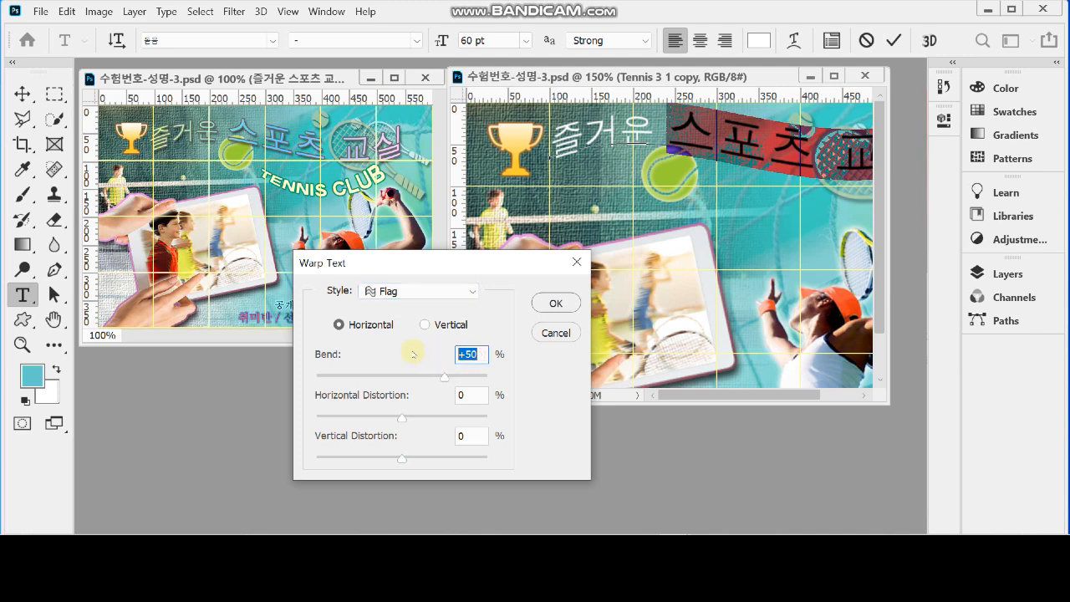
pyautogui.write('60')
pyautogui.press('Return')
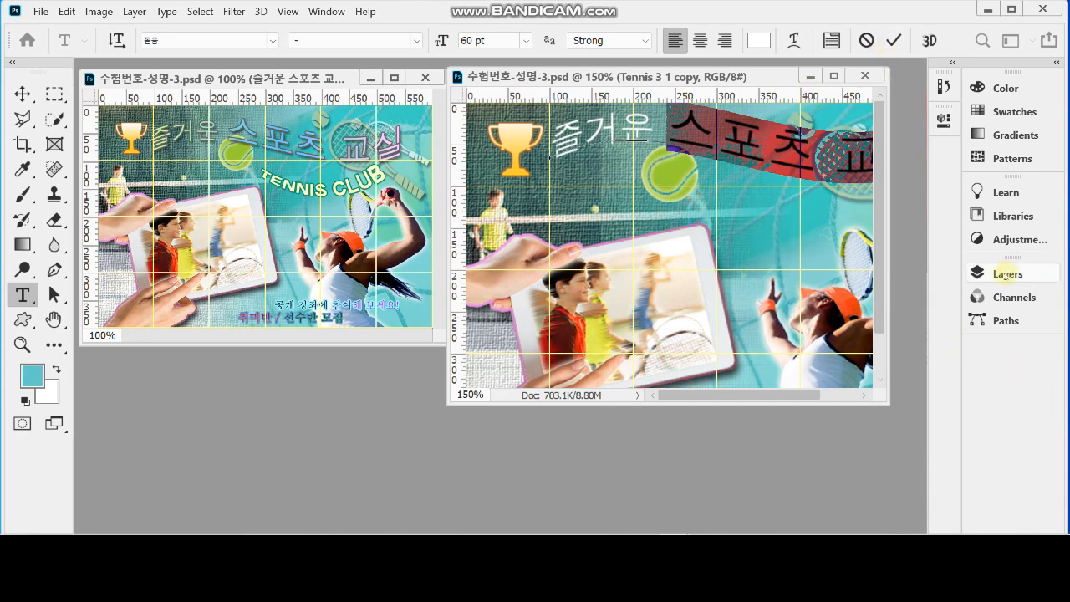
# Commit the title text and add a 2 px outside Stroke in colour 666666 to its layer
pyautogui.hotkey('ctrl', '-')
pyautogui.click(1015, 274)
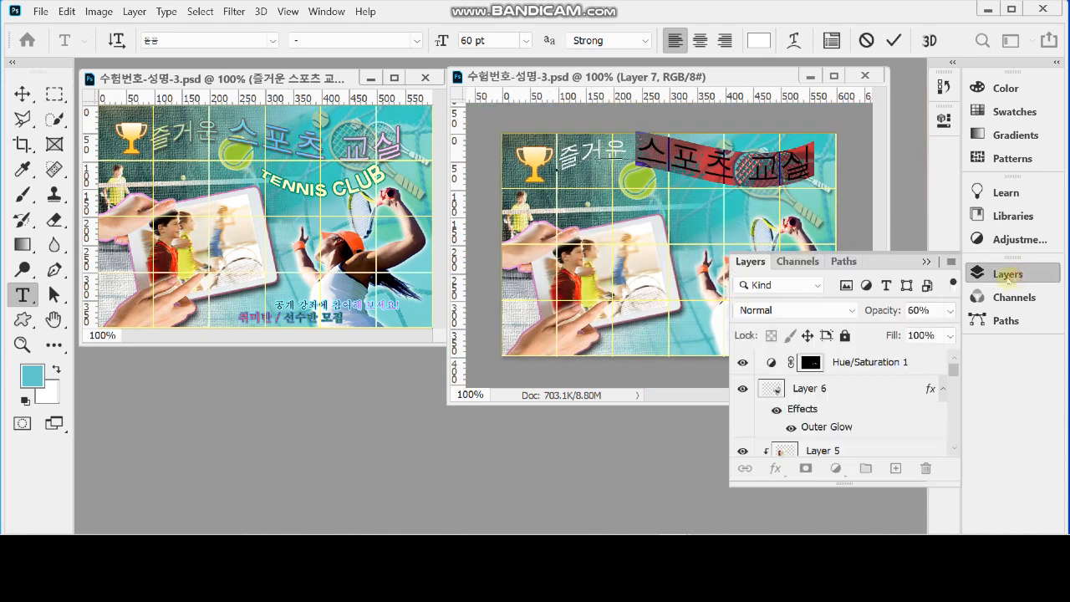
pyautogui.click(775, 469)
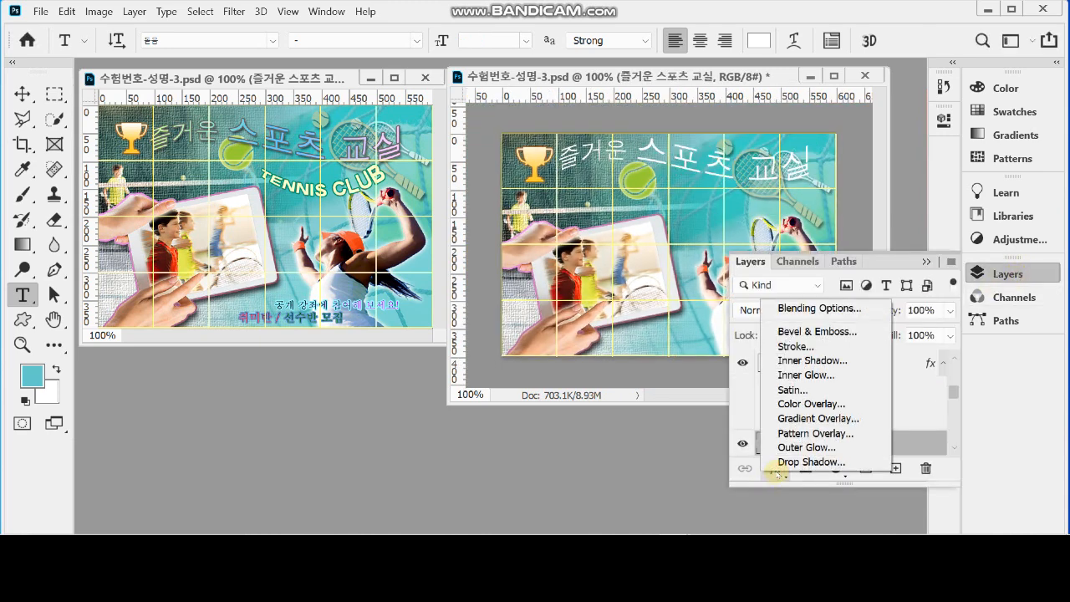
pyautogui.click(801, 346)
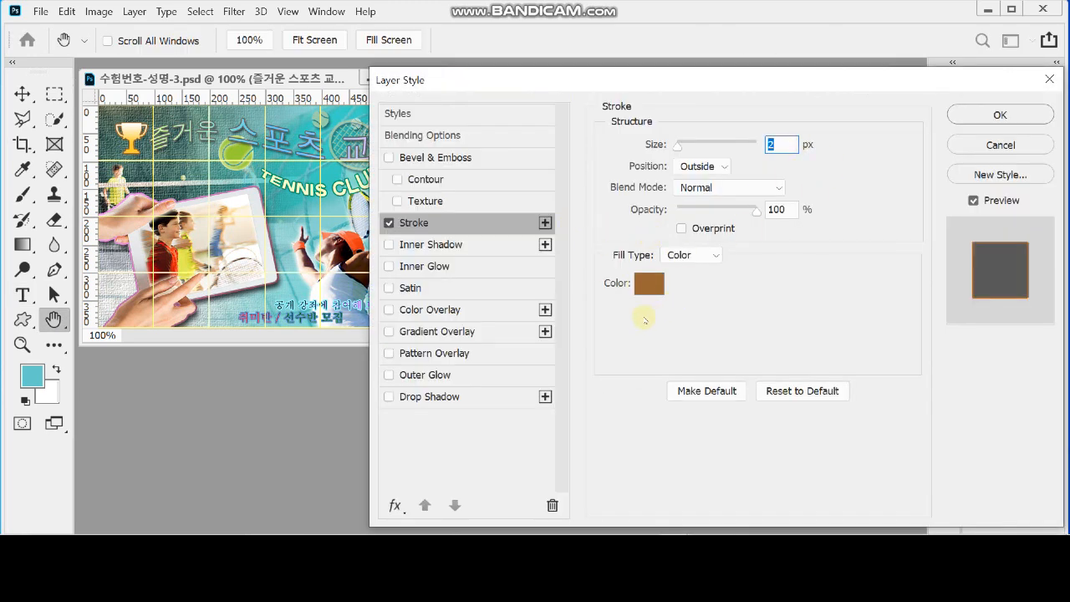
pyautogui.click(649, 284)
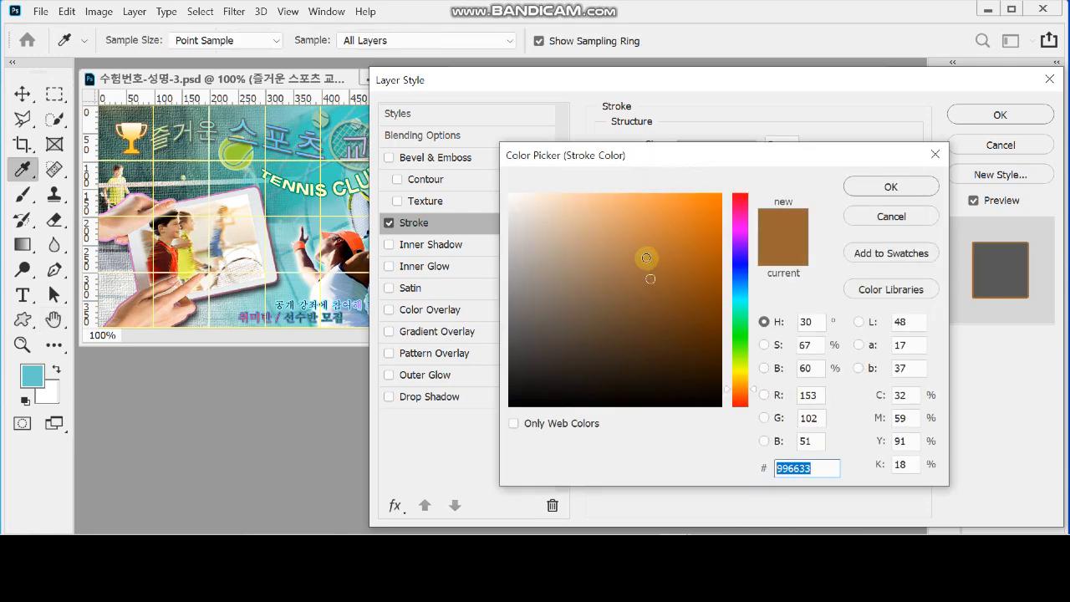
pyautogui.write('666666')
pyautogui.click(889, 187)
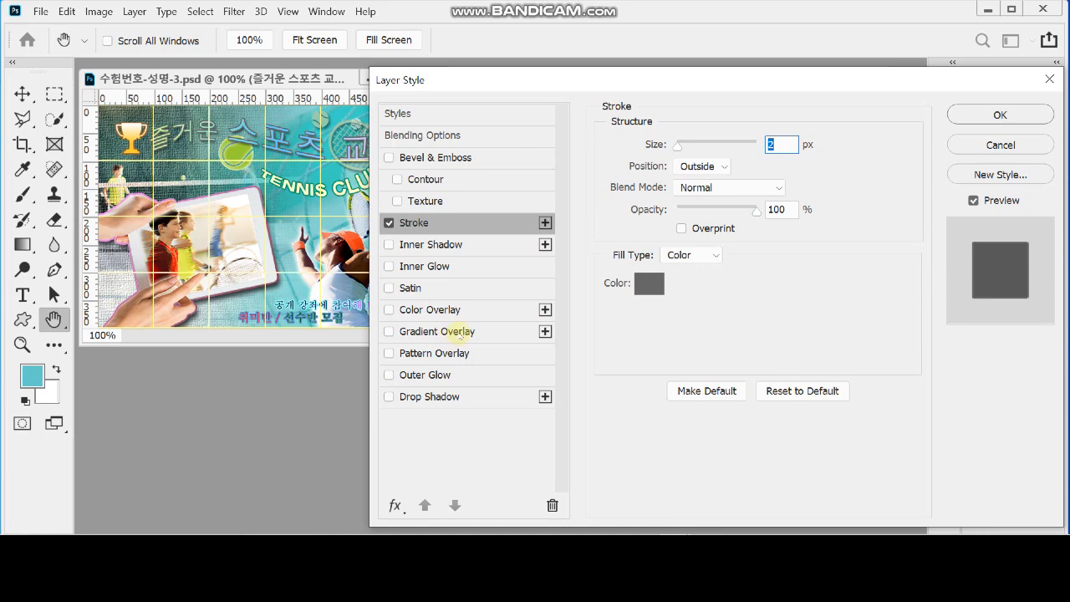
# Add a Gradient Overlay to the title layer and set the gradient's first colour stop to cf9
pyautogui.click(459, 332)
pyautogui.moveTo(508, 77); pyautogui.dragTo(526, 199)
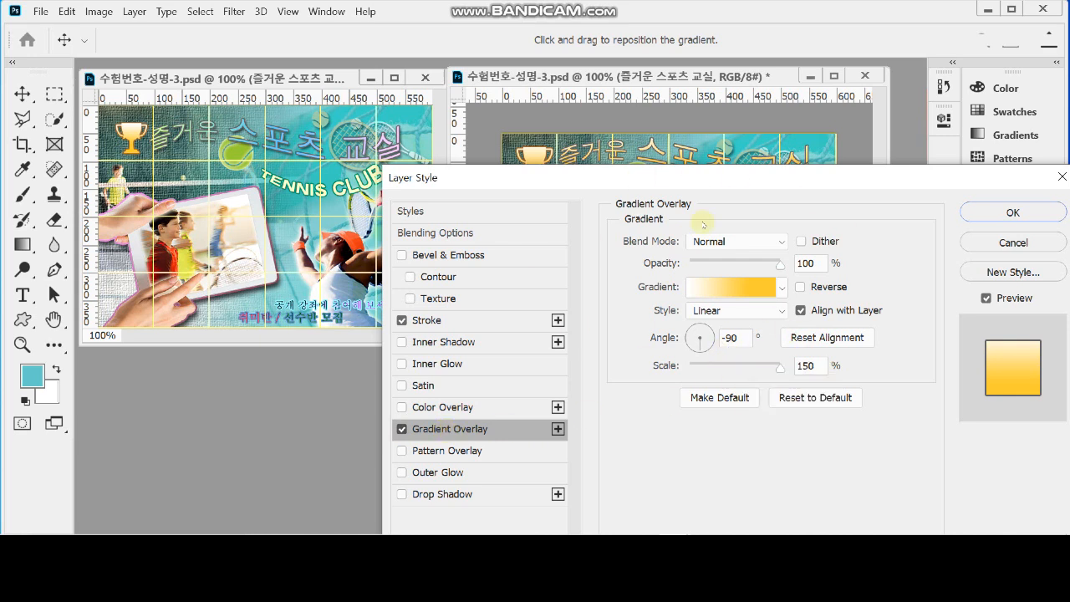
pyautogui.click(736, 289)
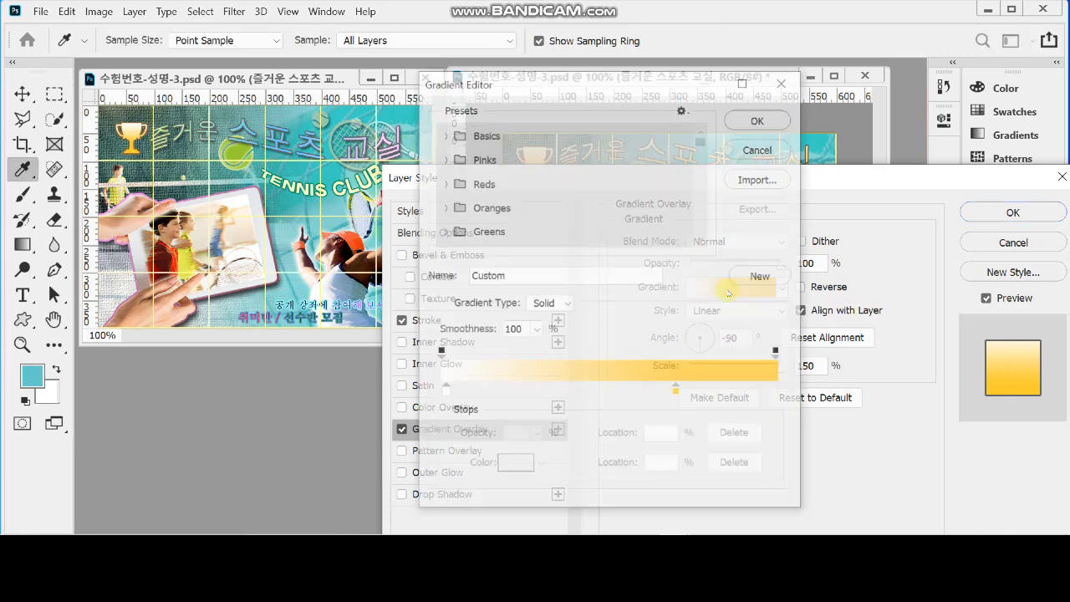
pyautogui.click(443, 391)
pyautogui.doubleClick(444, 391)
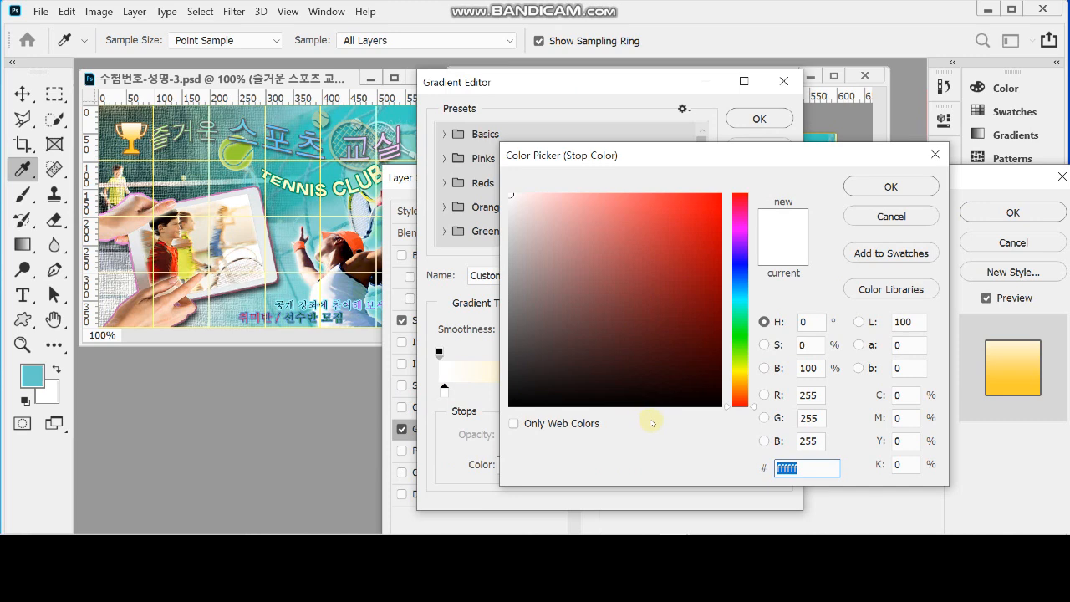
pyautogui.write('cf9')
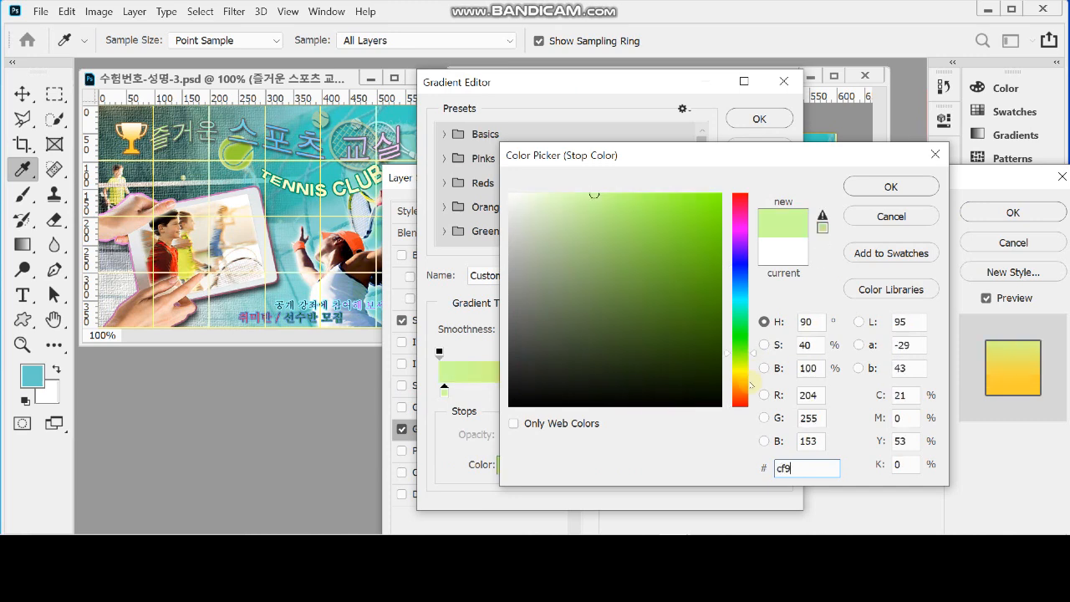
pyautogui.click(879, 185)
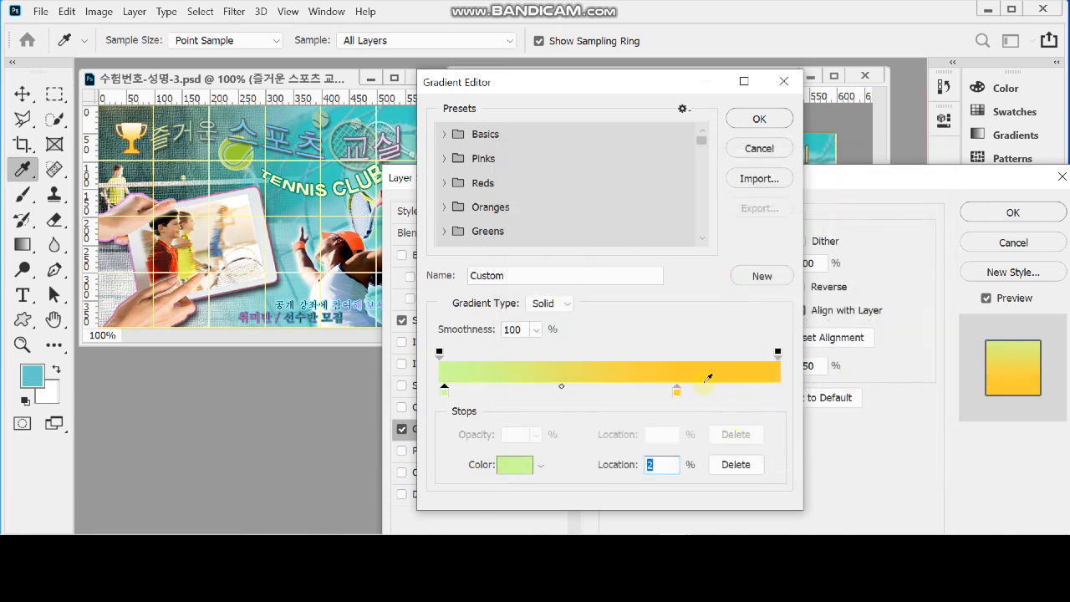
# Move the gradient's yellow stop to location 100%, set its colour to 6cf, and accept the gradient
pyautogui.moveTo(677, 392); pyautogui.dragTo(779, 393)
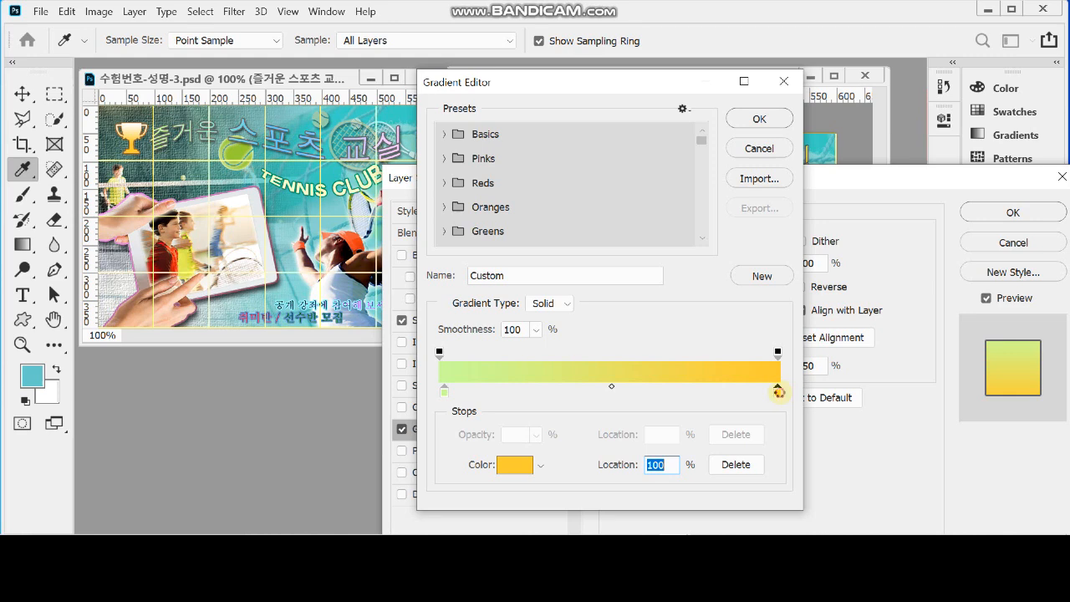
pyautogui.doubleClick(779, 392)
pyautogui.write('6')
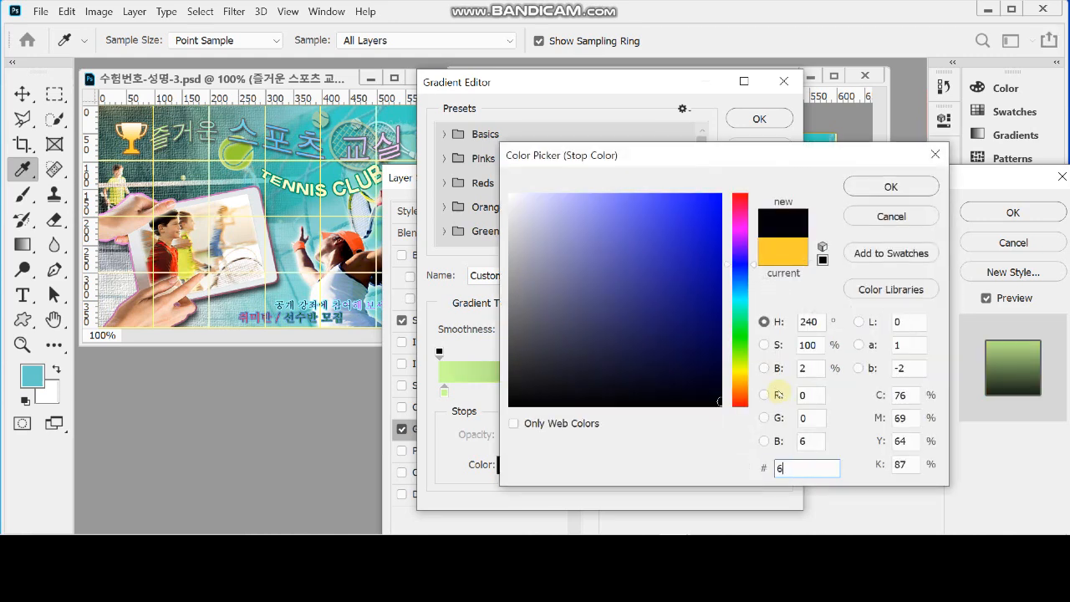
pyautogui.write('cf')
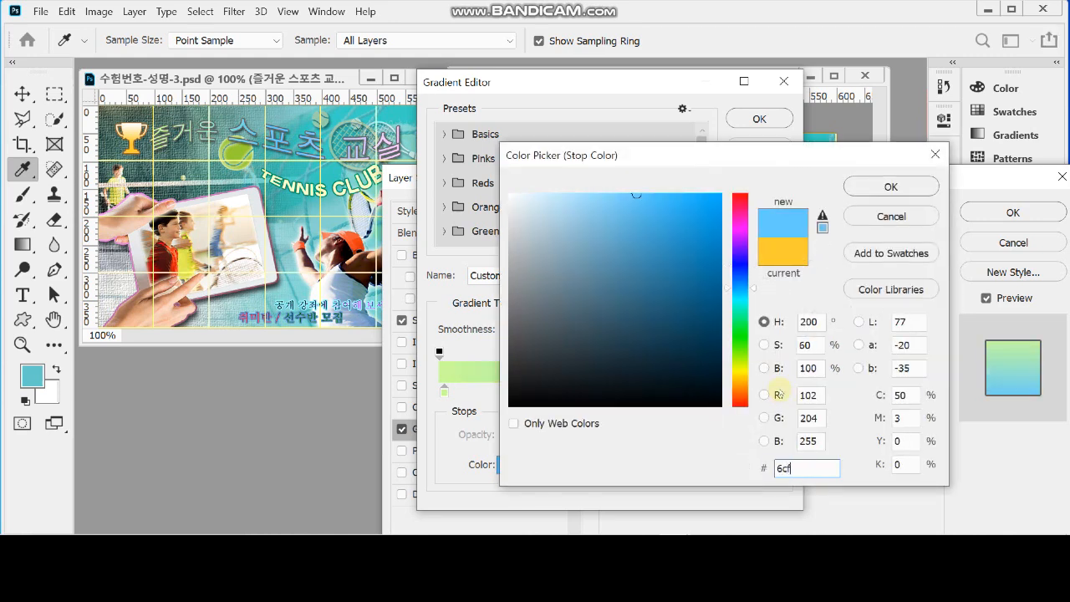
pyautogui.click(863, 188)
pyautogui.click(759, 120)
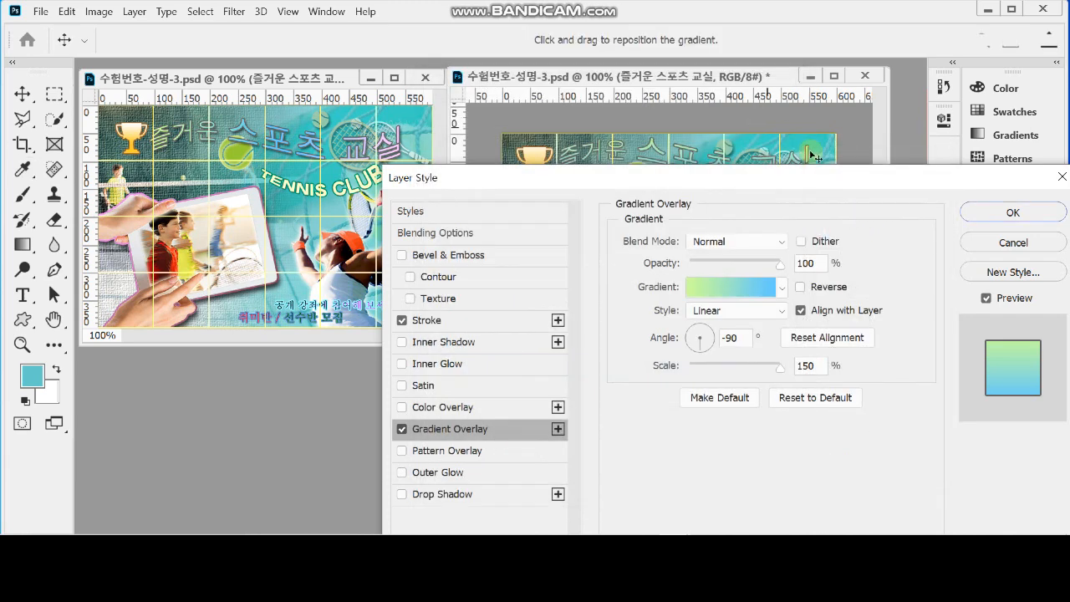
pyautogui.moveTo(762, 177); pyautogui.dragTo(757, 210)
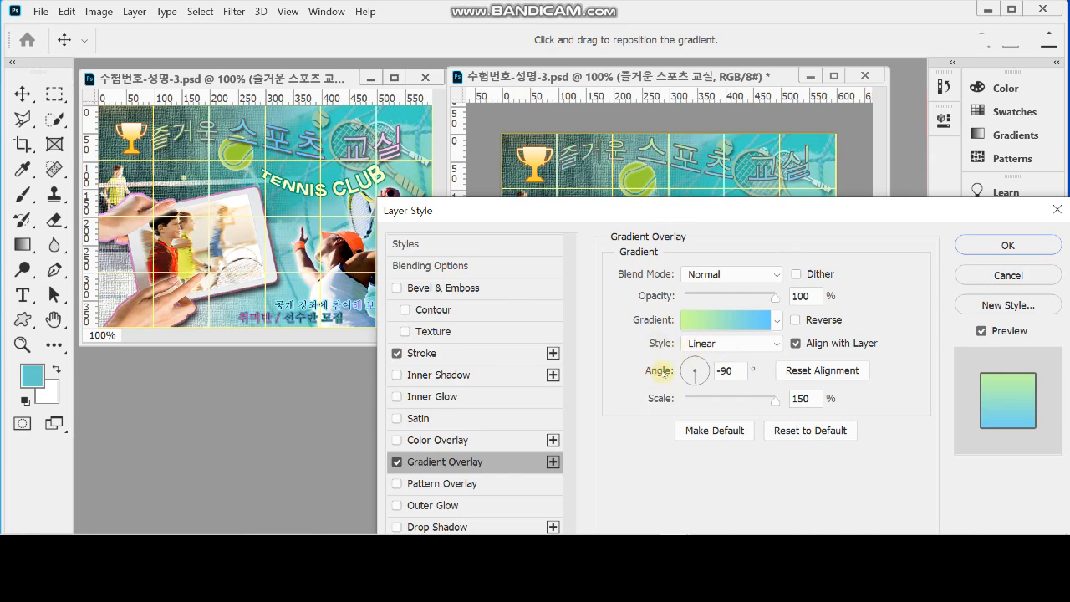
# Set the title's Gradient Overlay angle to 0°
pyautogui.click(724, 371)
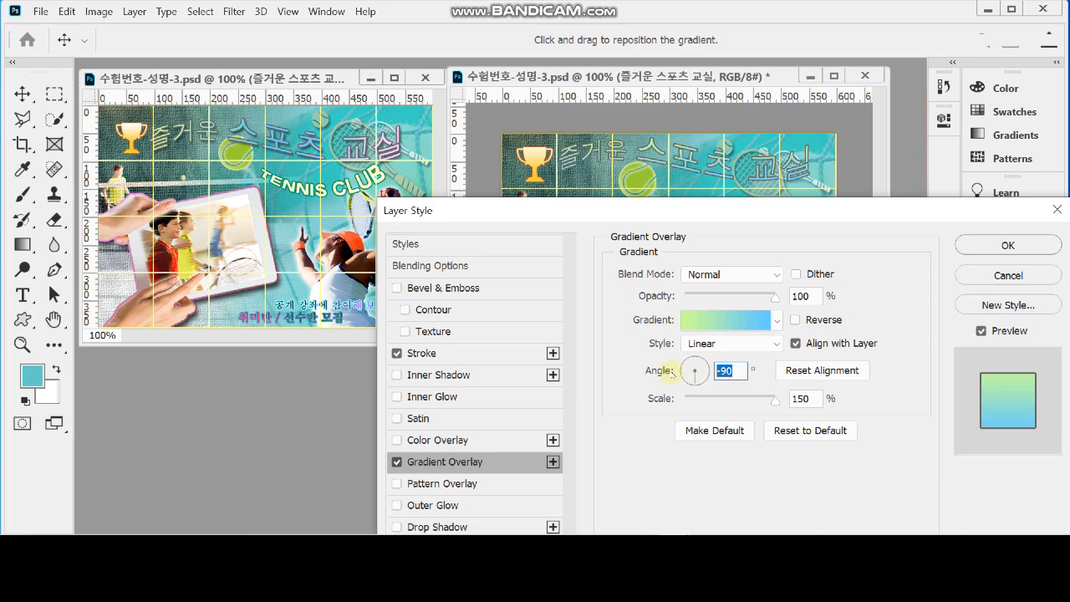
pyautogui.write('0')
pyautogui.press('Tab')
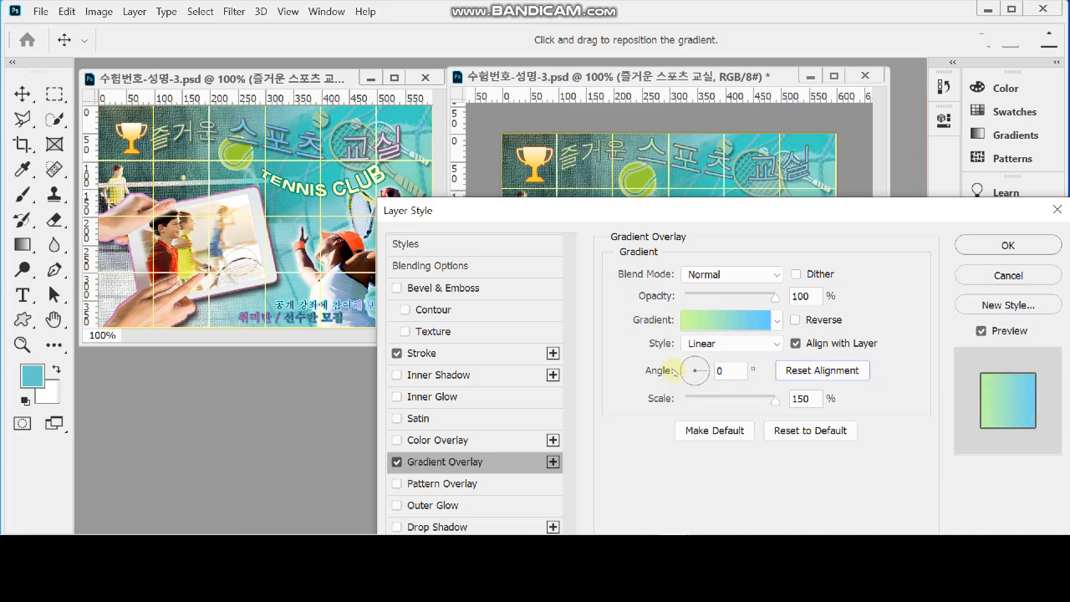
# Move the gradient's blue stop to about the middle and add an end colour stop in fcf
pyautogui.click(731, 328)
pyautogui.click(773, 391)
pyautogui.moveTo(673, 391); pyautogui.dragTo(602, 390)
pyautogui.click(771, 391)
pyautogui.doubleClick(771, 391)
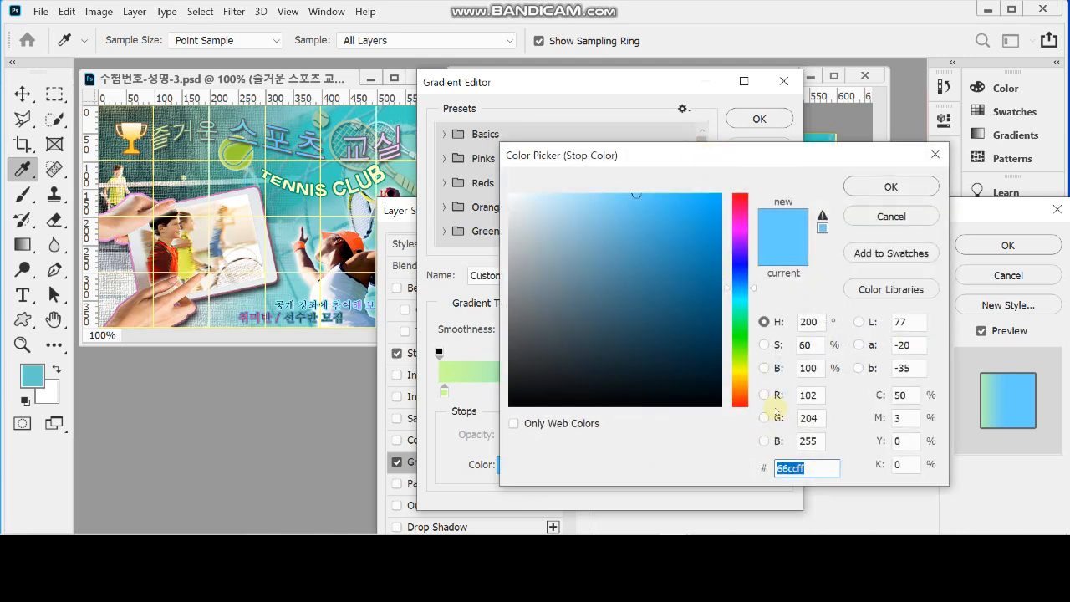
pyautogui.write('fcf')
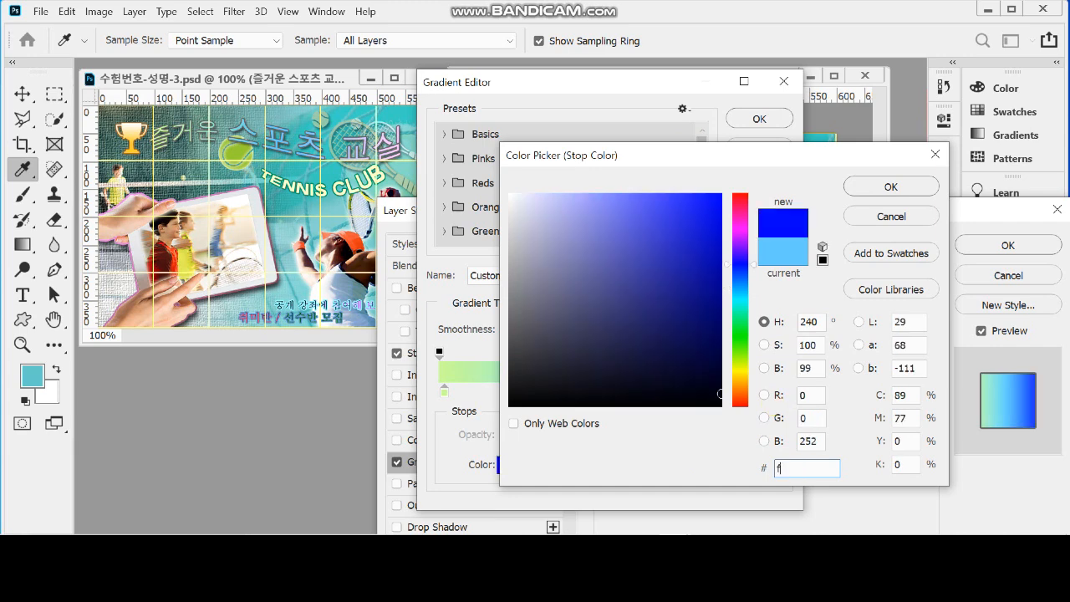
pyautogui.click(884, 187)
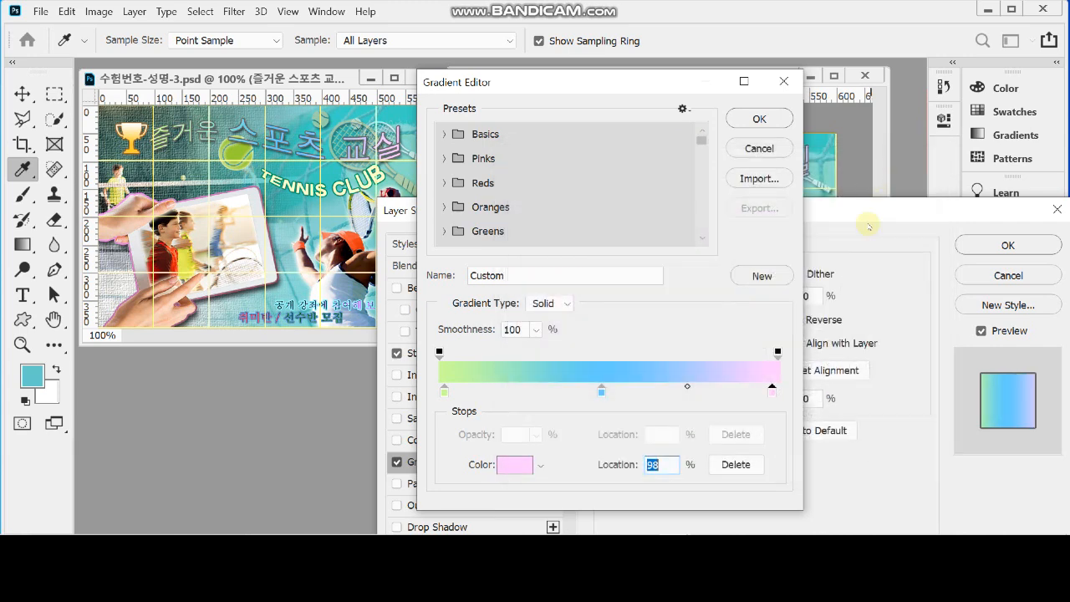
pyautogui.click(605, 389)
pyautogui.click(545, 391)
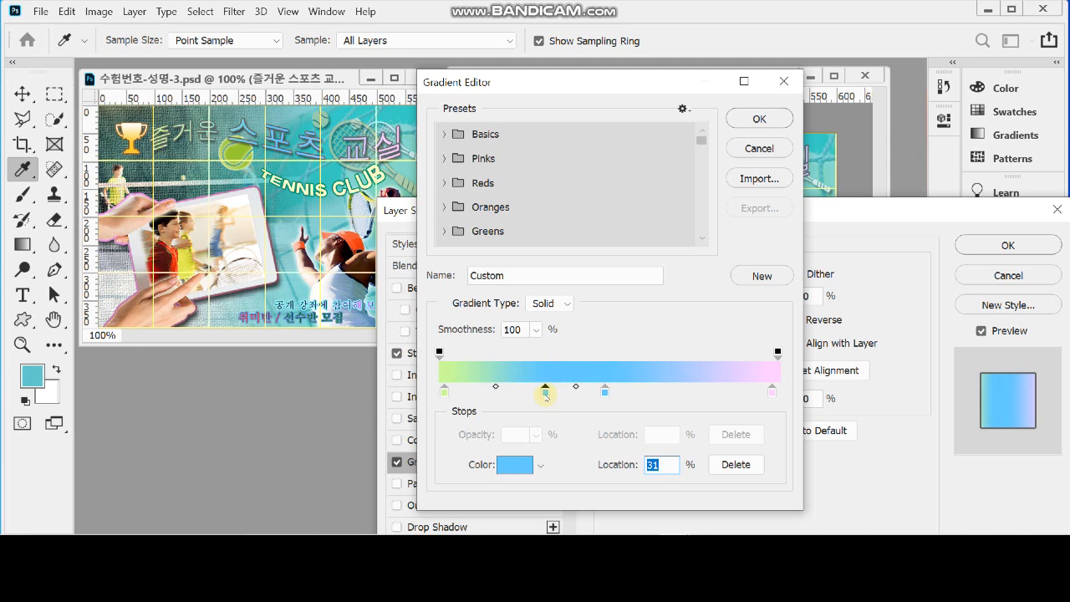
pyautogui.moveTo(545, 393); pyautogui.dragTo(546, 424)
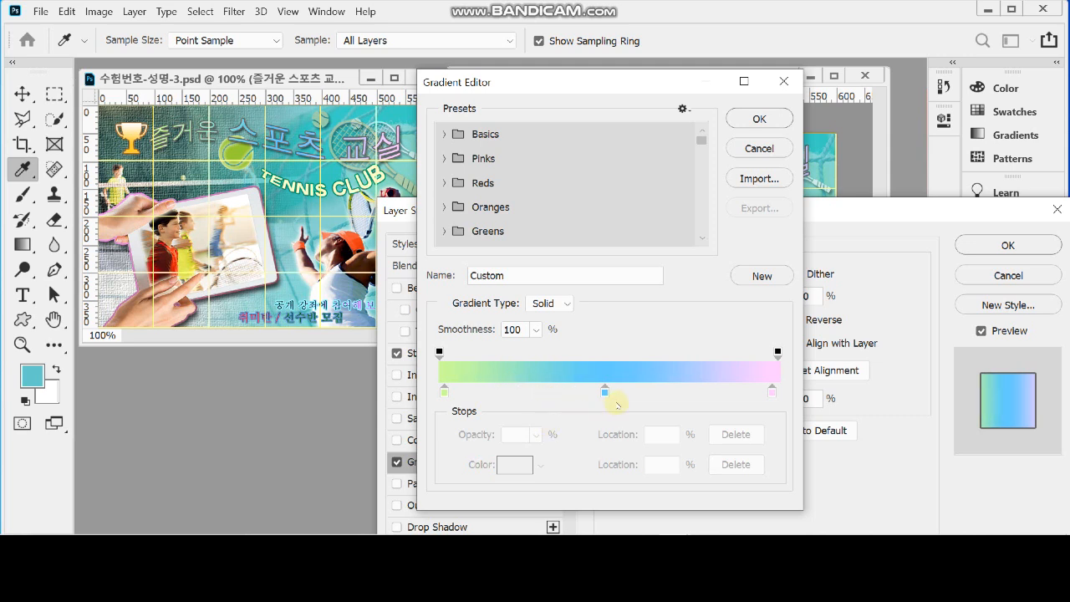
# Move the gradient's pink stop to location 100% and accept the gradient
pyautogui.click(773, 390)
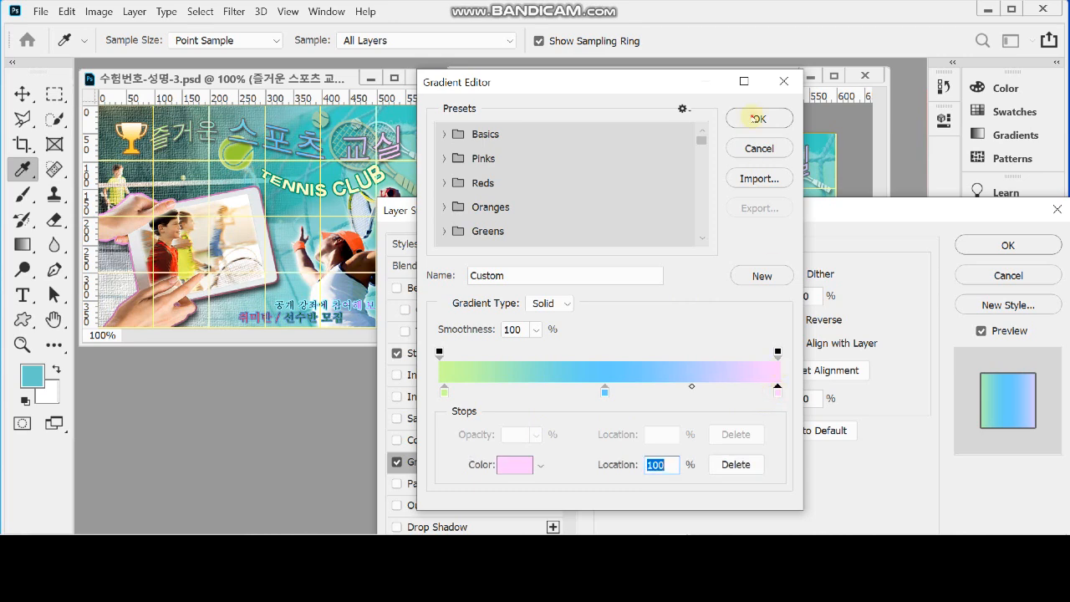
pyautogui.click(759, 118)
# Add a Drop Shadow with its existing settings to the title layer and apply the layer styles
pyautogui.moveTo(765, 210); pyautogui.dragTo(771, 218)
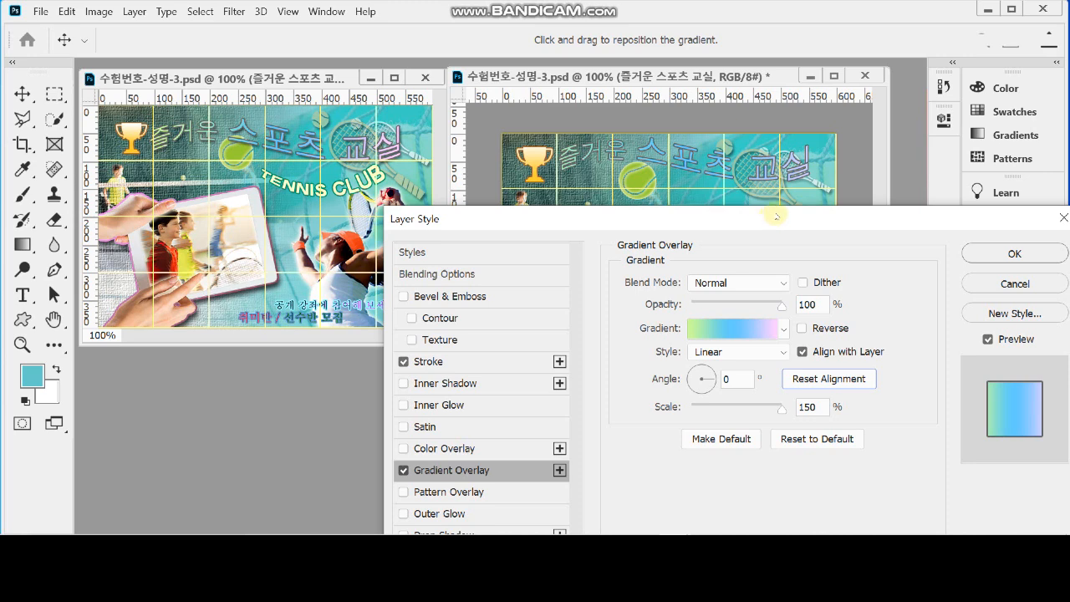
pyautogui.moveTo(608, 216); pyautogui.dragTo(656, 139)
pyautogui.click(520, 458)
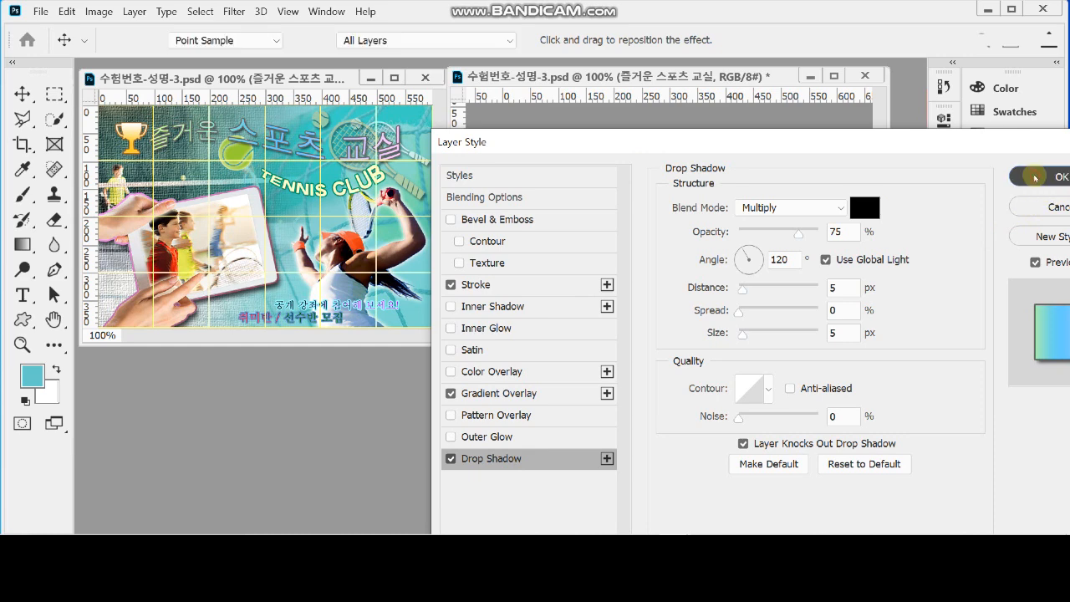
pyautogui.click(1043, 177)
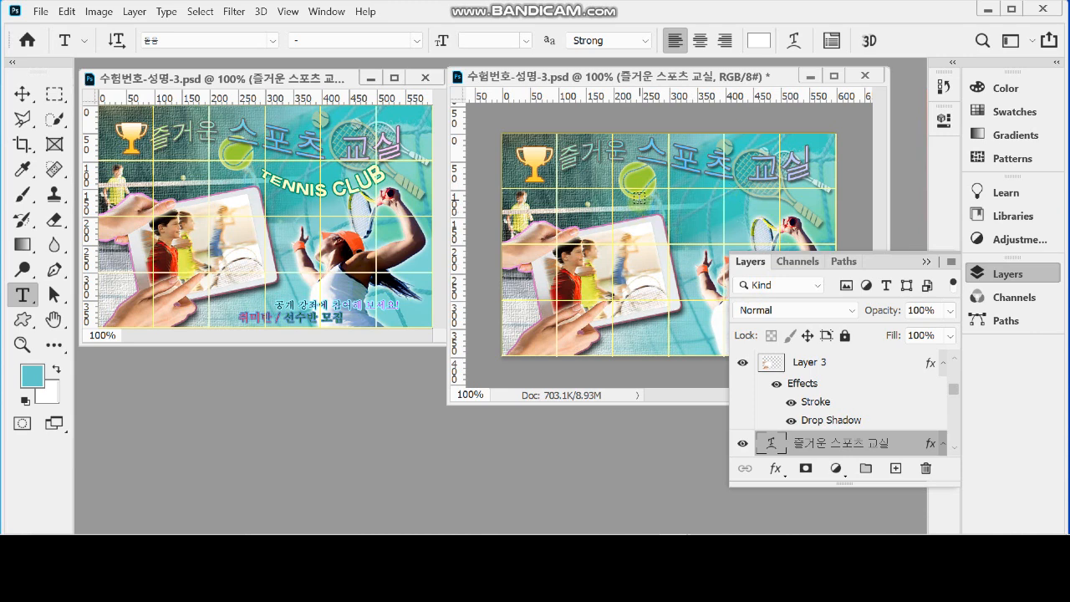
# Start a text line just below the tennis ball in Arial Bold and paste TENNIS CLUB into it
pyautogui.keyDown('ctrl'); pyautogui.click(639, 197); pyautogui.keyUp('ctrl')
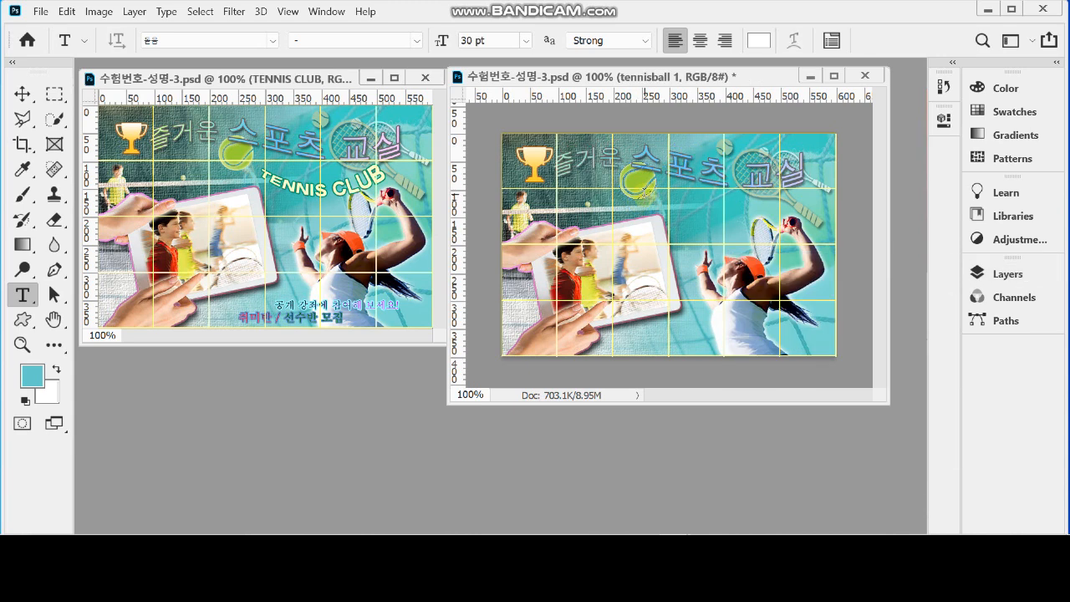
pyautogui.click(621, 207)
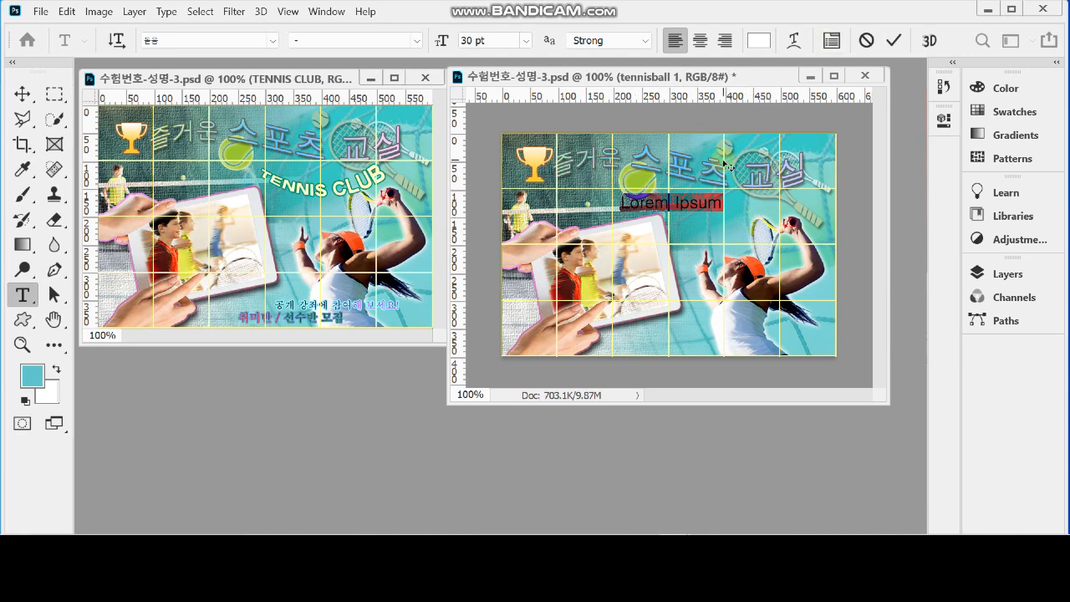
pyautogui.click(221, 42)
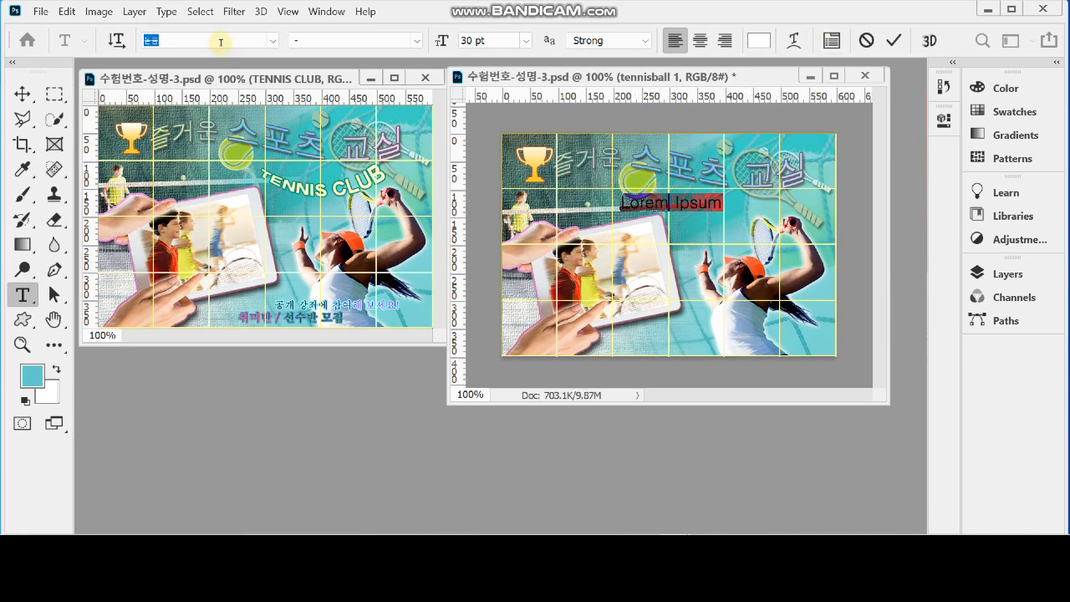
pyautogui.write('a')
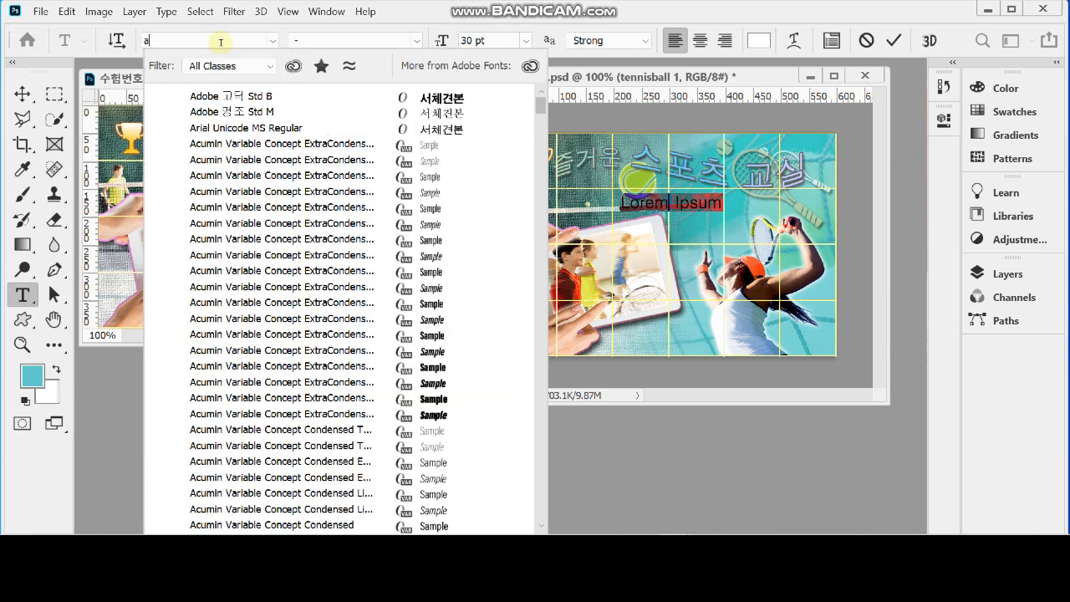
pyautogui.write('rial')
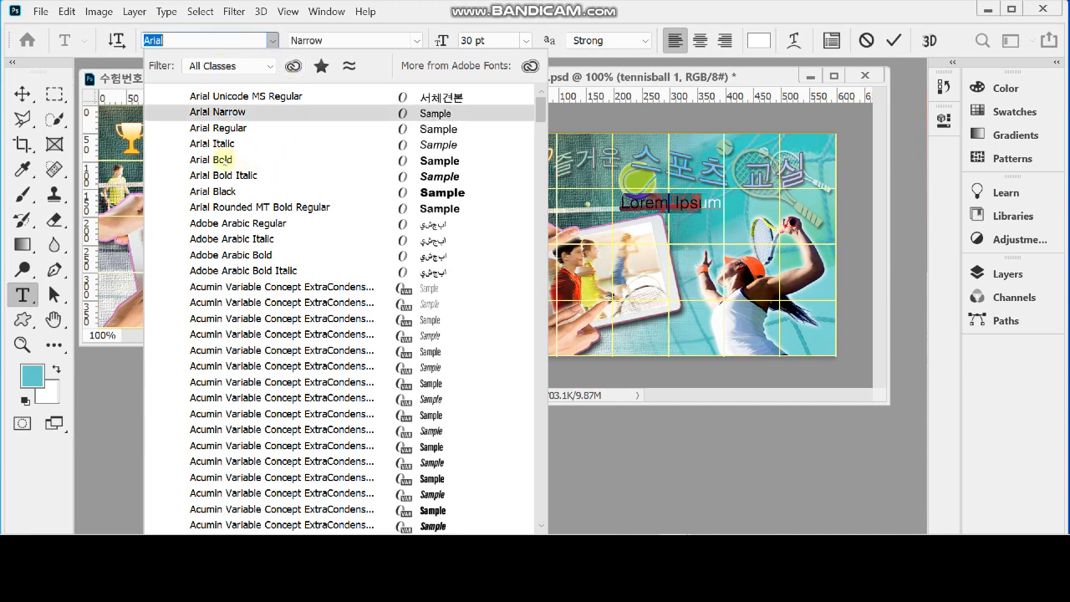
pyautogui.click(219, 159)
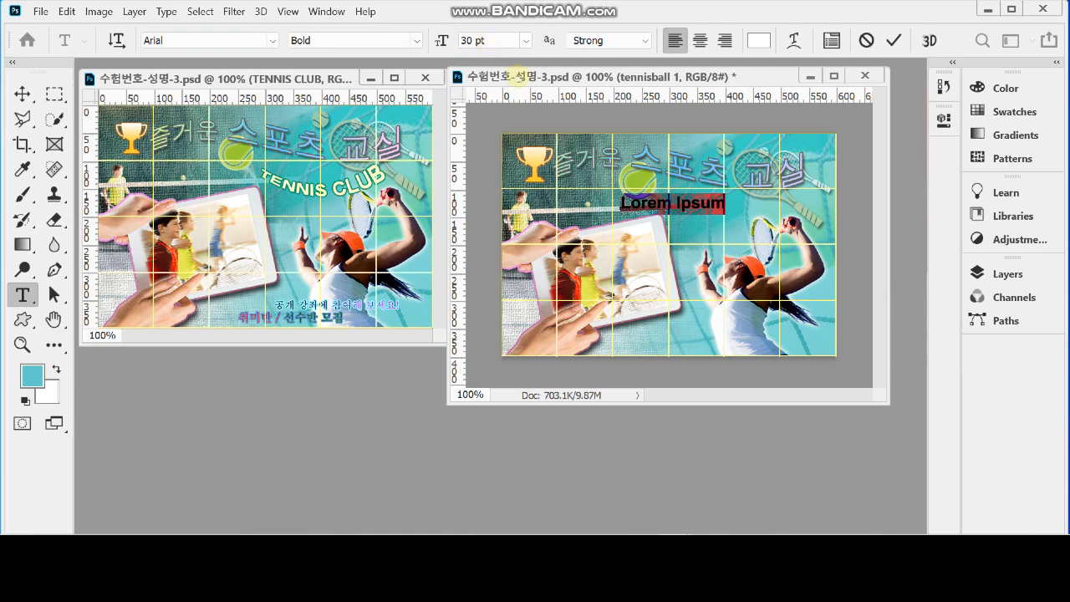
pyautogui.write('TENNIS CLUB')
pyautogui.moveTo(704, 235)
pyautogui.mouseDown()
pyautogui.moveTo(696, 230)
pyautogui.moveTo(708, 230)
pyautogui.mouseUp()
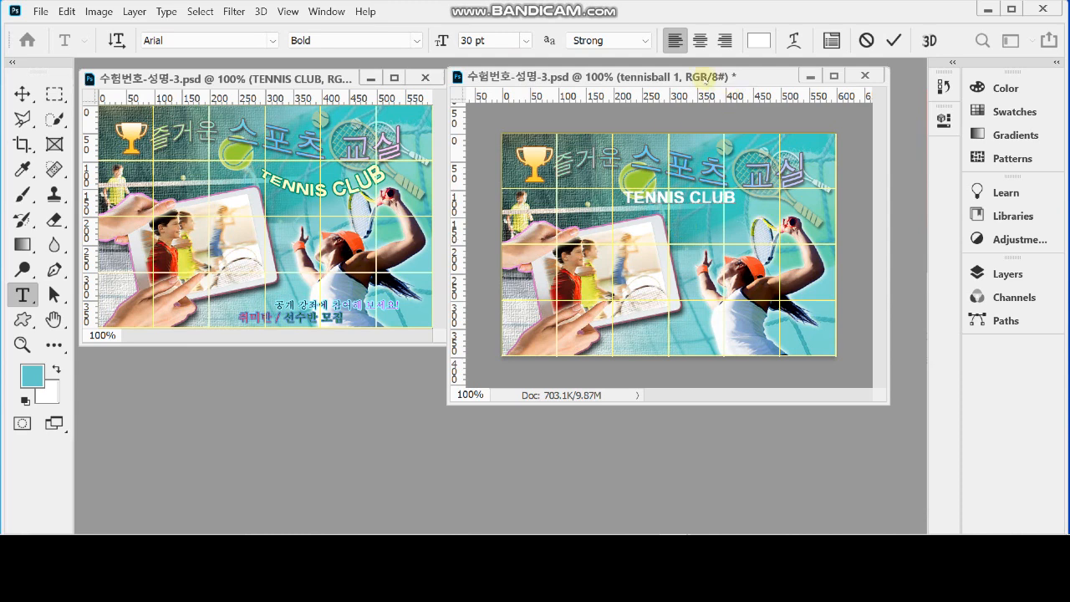
# Set the colour of the whole TENNIS CLUB text to ffc
pyautogui.tripleClick(676, 197)
pyautogui.click(759, 40)
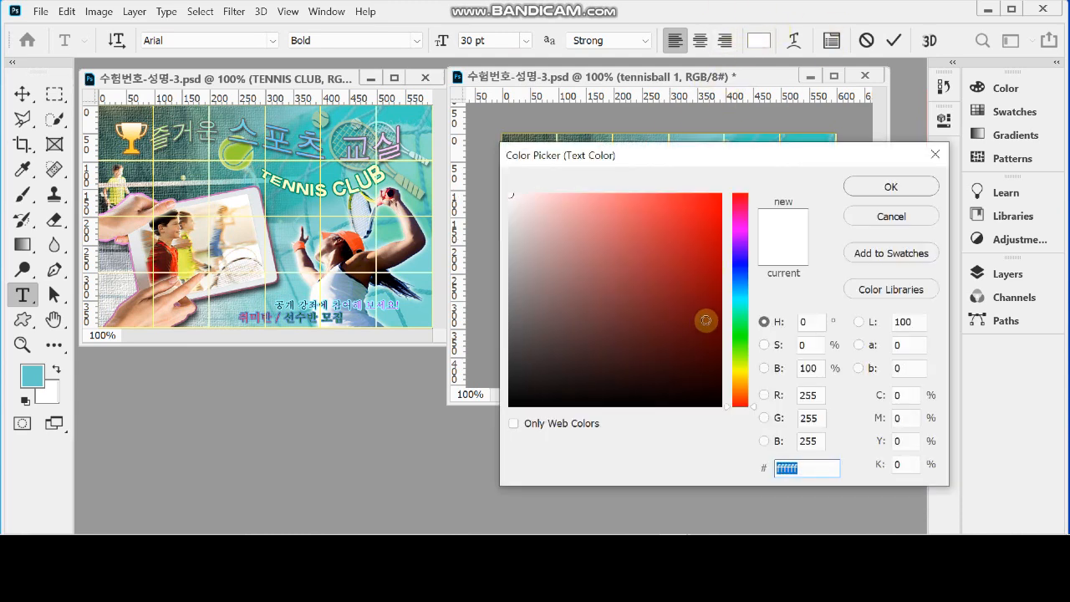
pyautogui.write('ffc')
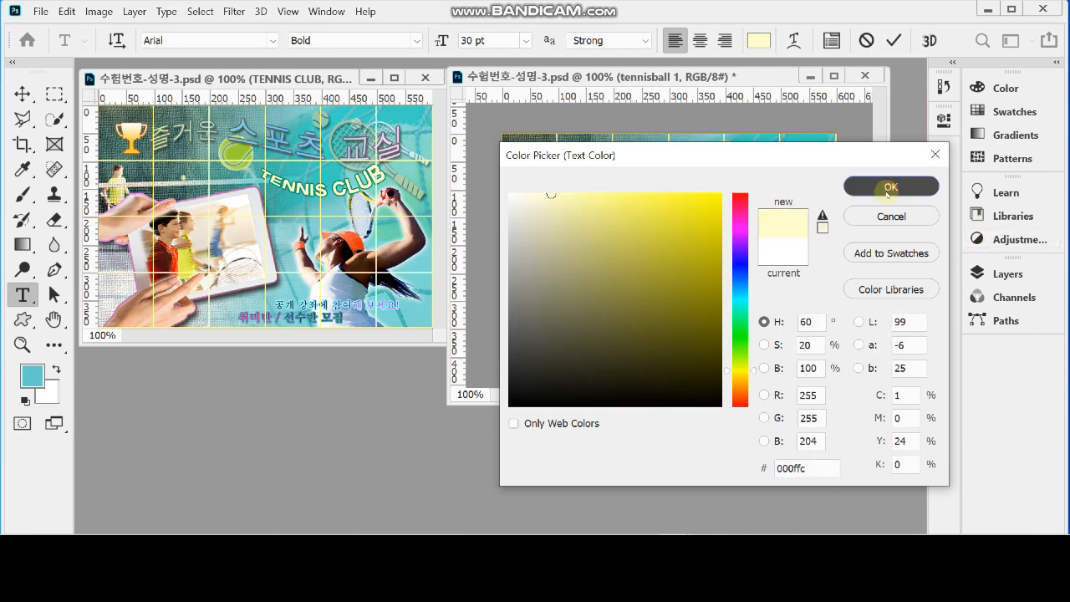
pyautogui.click(889, 187)
# Warp the TENNIS CLUB text with horizontal Arc, bend -40% and horizontal distortion 50%, and shift it right towards the player's racket
pyautogui.click(793, 40)
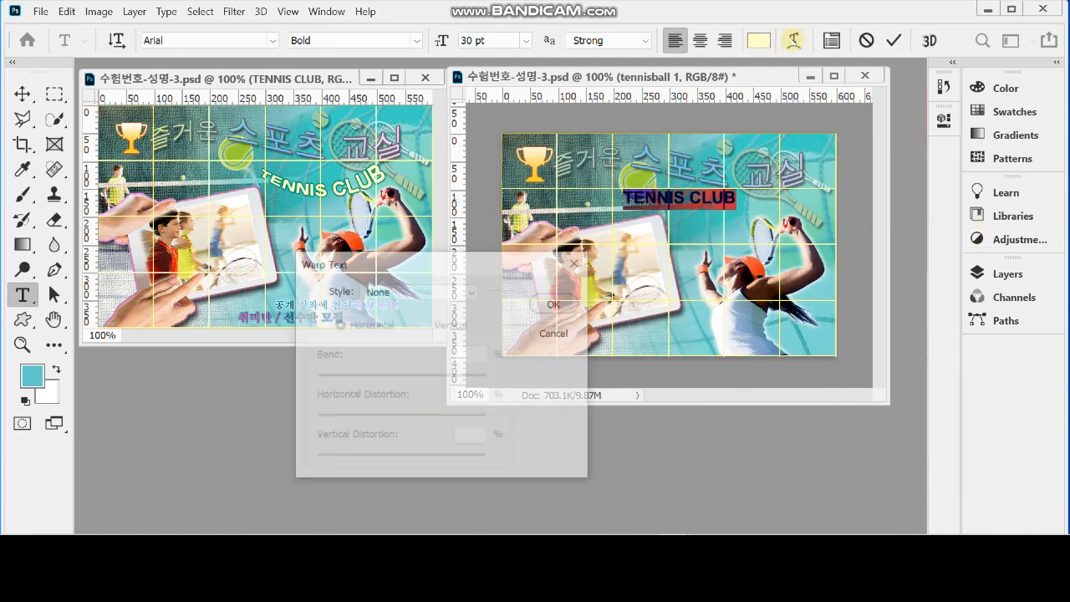
pyautogui.click(372, 291)
pyautogui.click(413, 11)
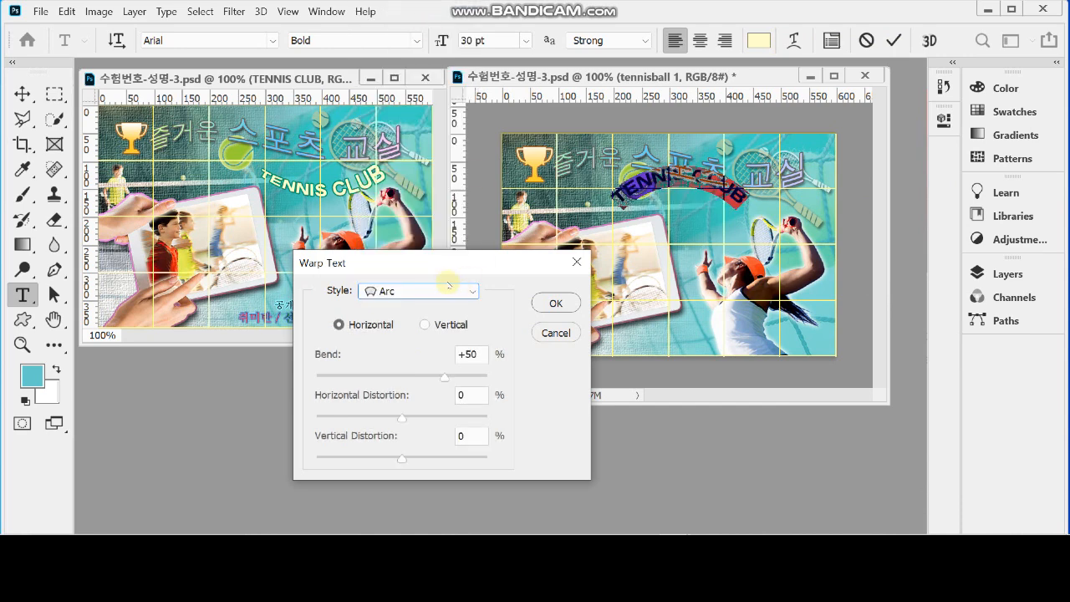
pyautogui.click(471, 355)
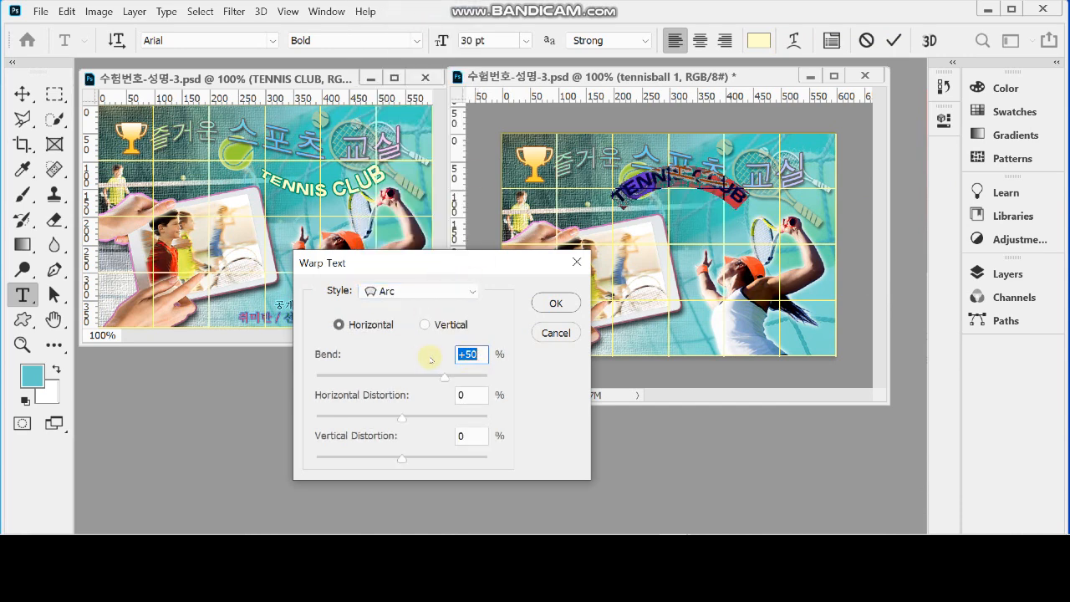
pyautogui.write('-40')
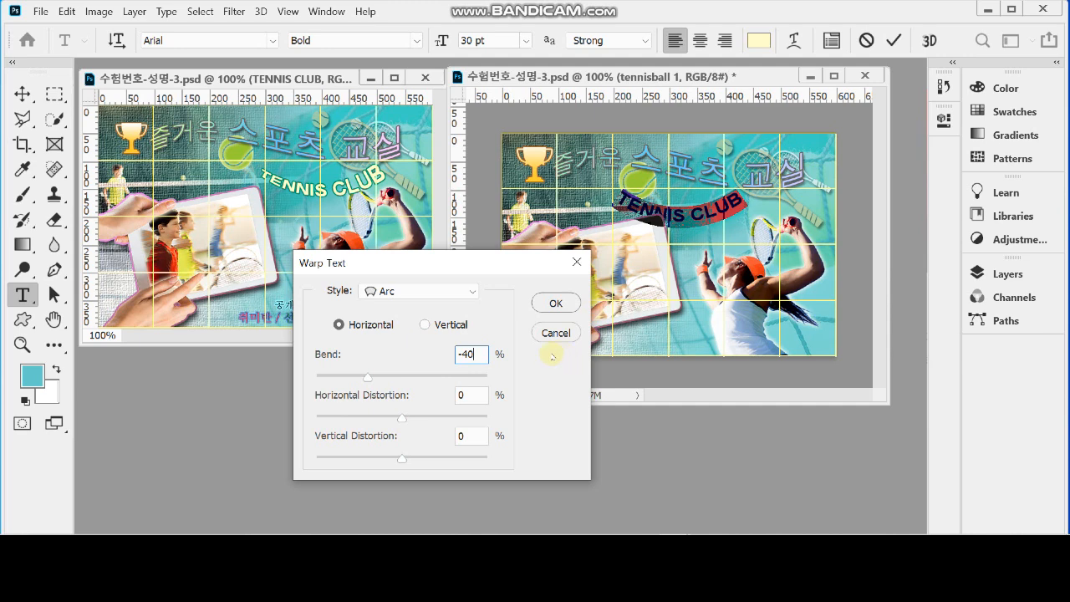
pyautogui.click(469, 394)
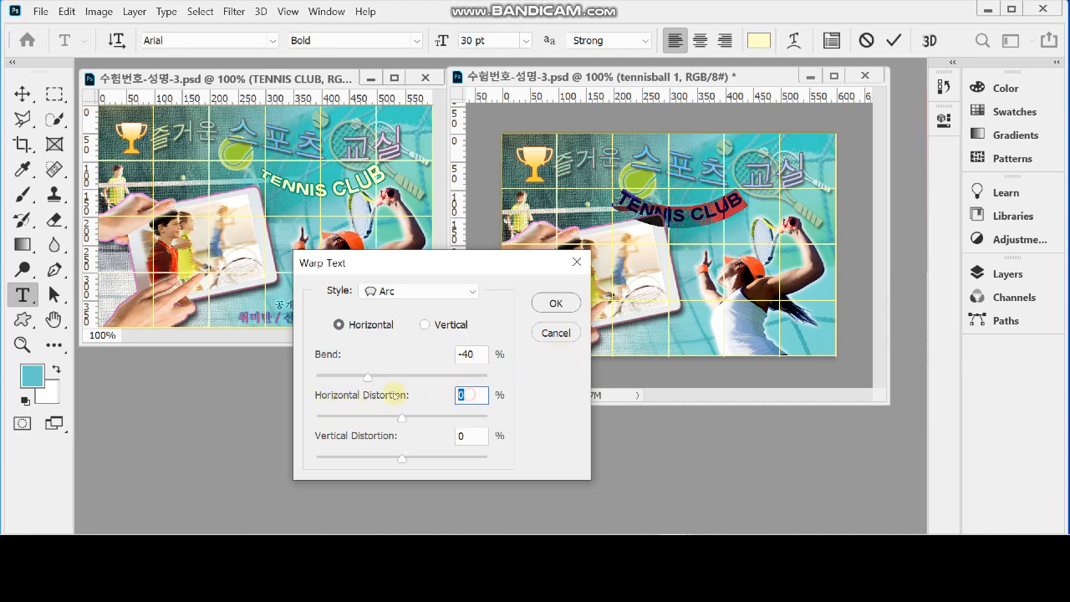
pyautogui.write('50')
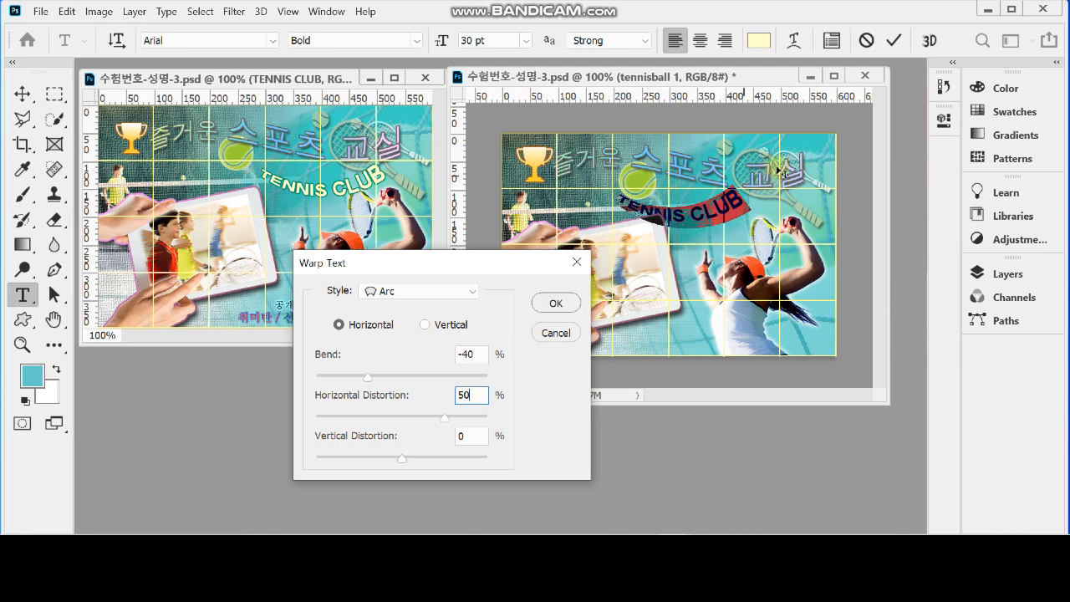
pyautogui.click(557, 305)
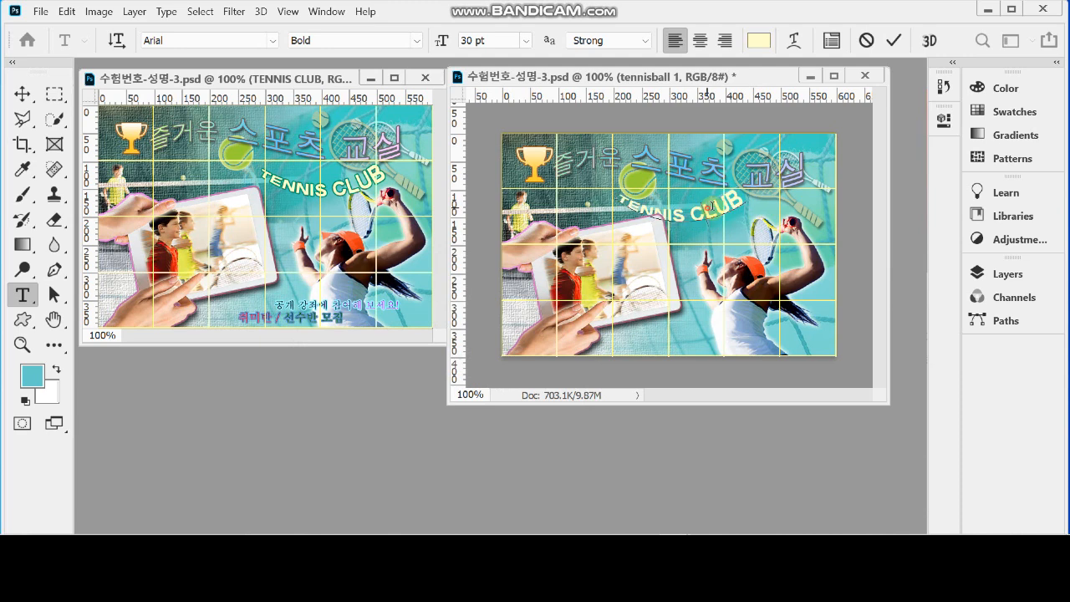
pyautogui.moveTo(795, 251); pyautogui.dragTo(803, 255)
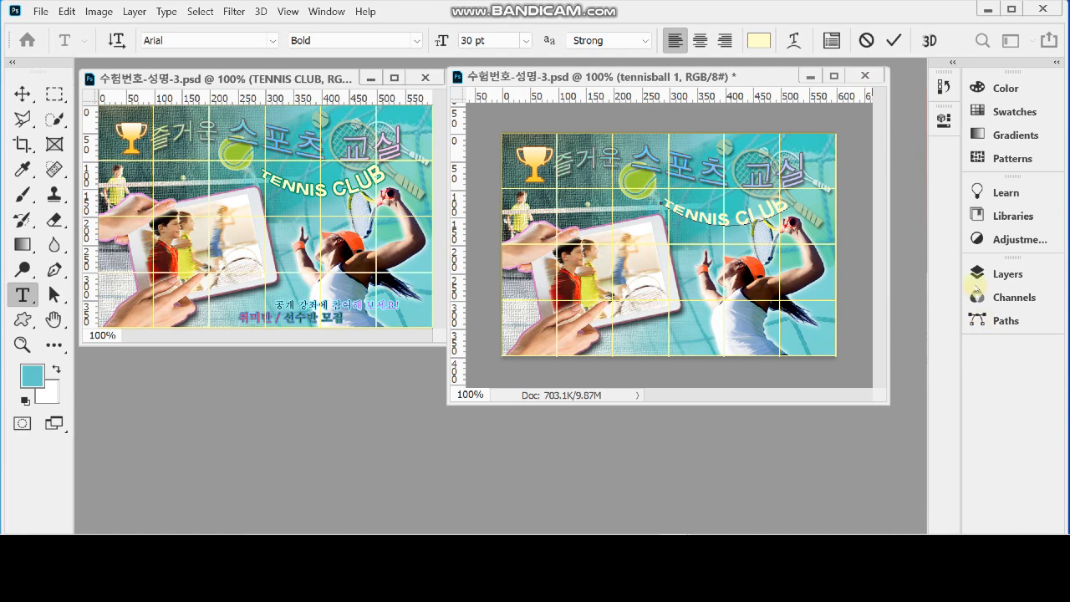
# Commit the TENNIS CLUB text and open a Stroke effect for its layer
pyautogui.click(1003, 274)
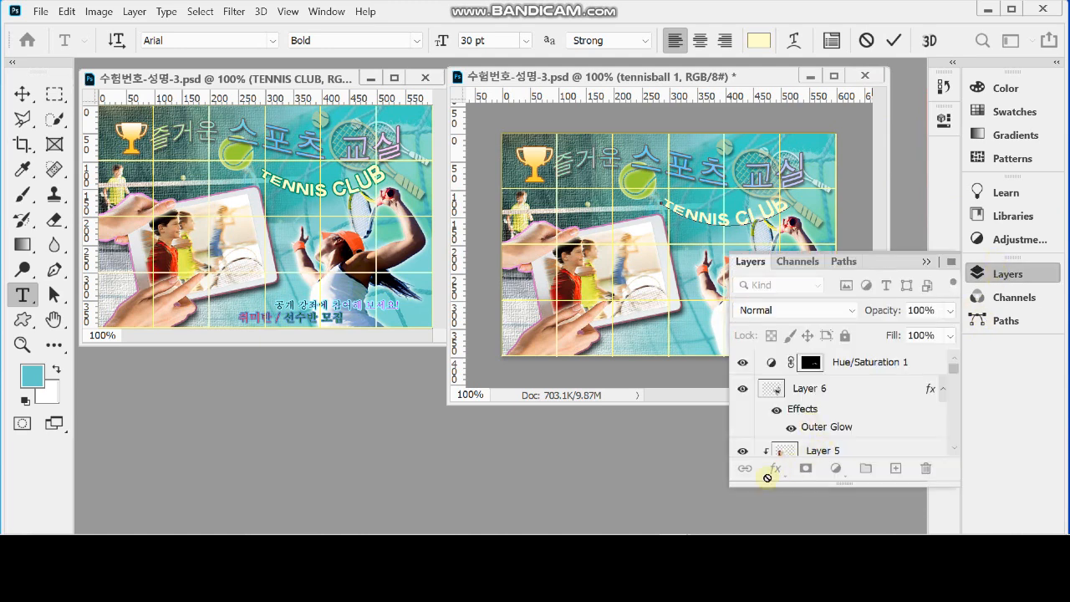
pyautogui.click(775, 469)
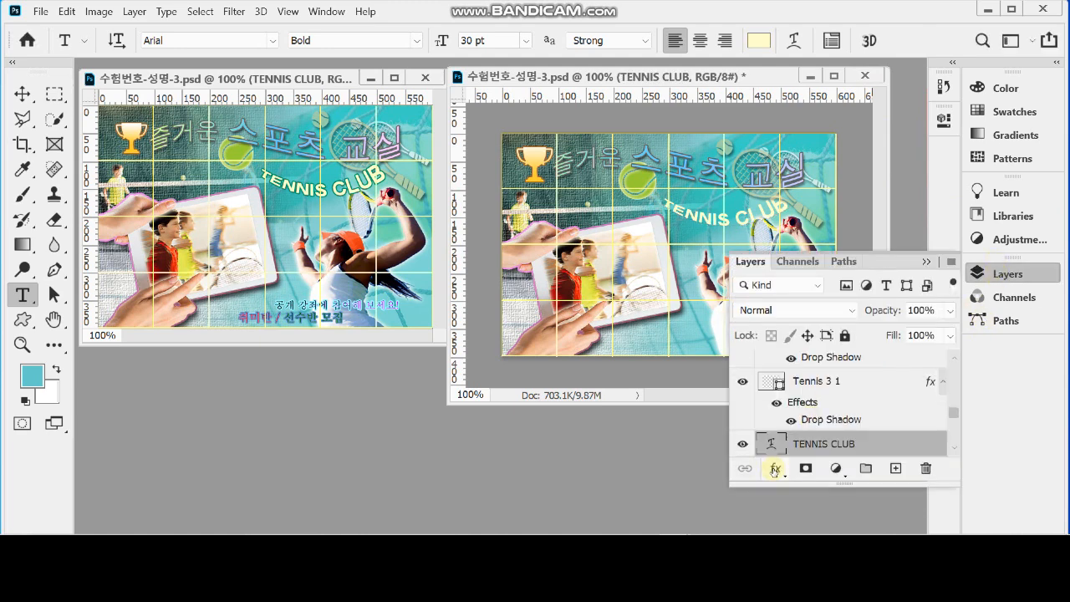
pyautogui.click(775, 469)
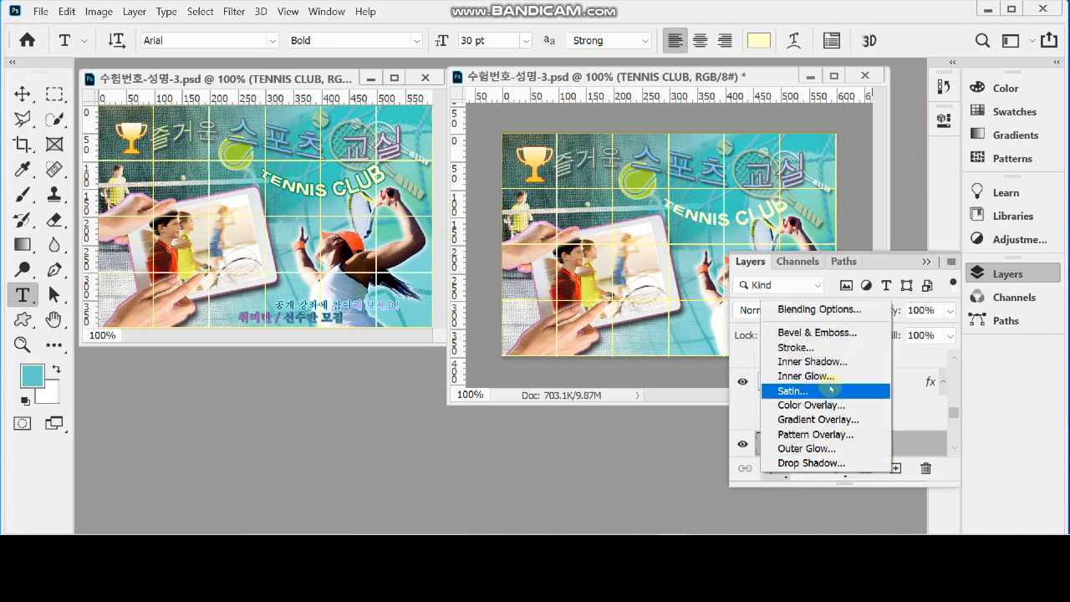
pyautogui.click(813, 348)
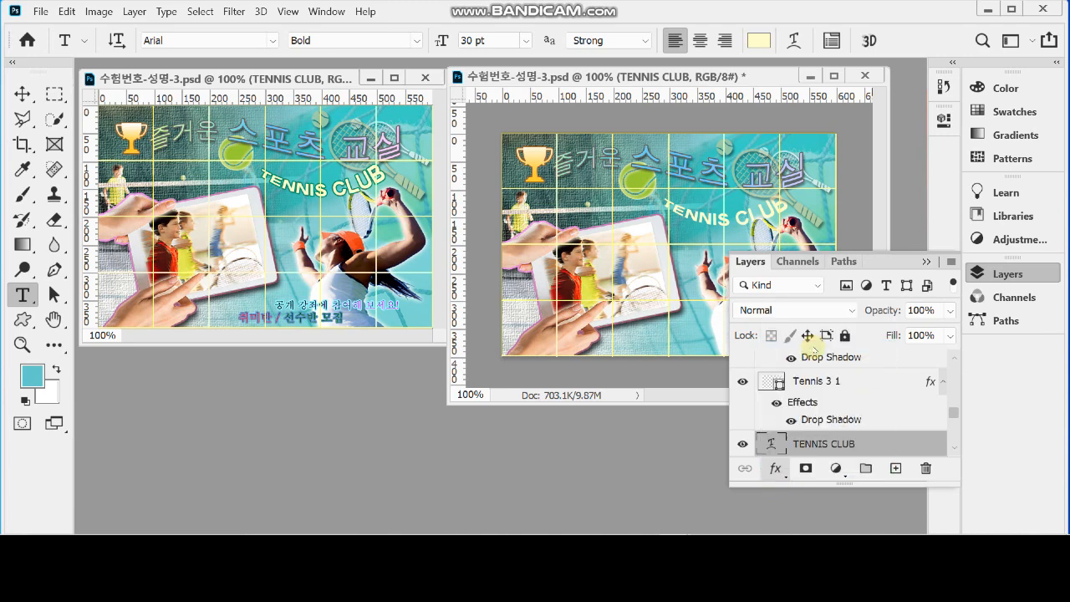